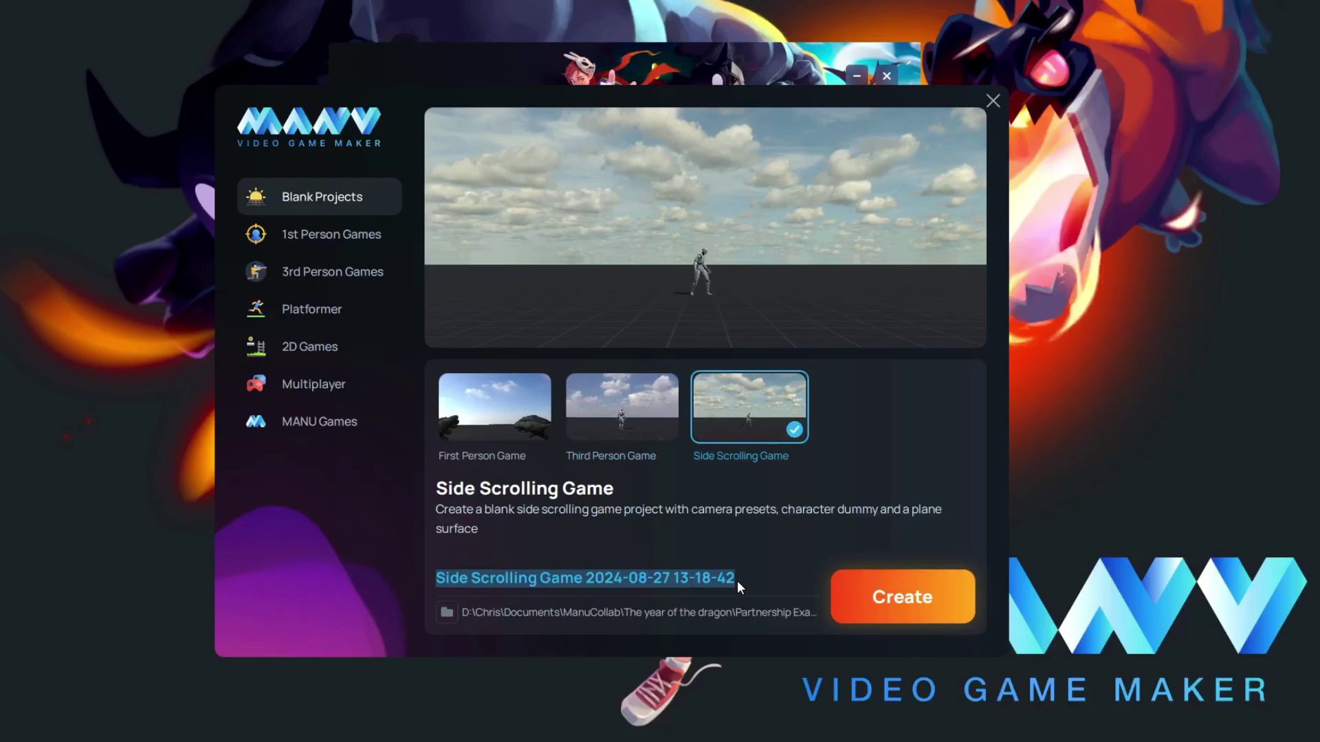
Name the new blank Side Scrolling Game project 'Partnership Example'
text(Partnership Example)
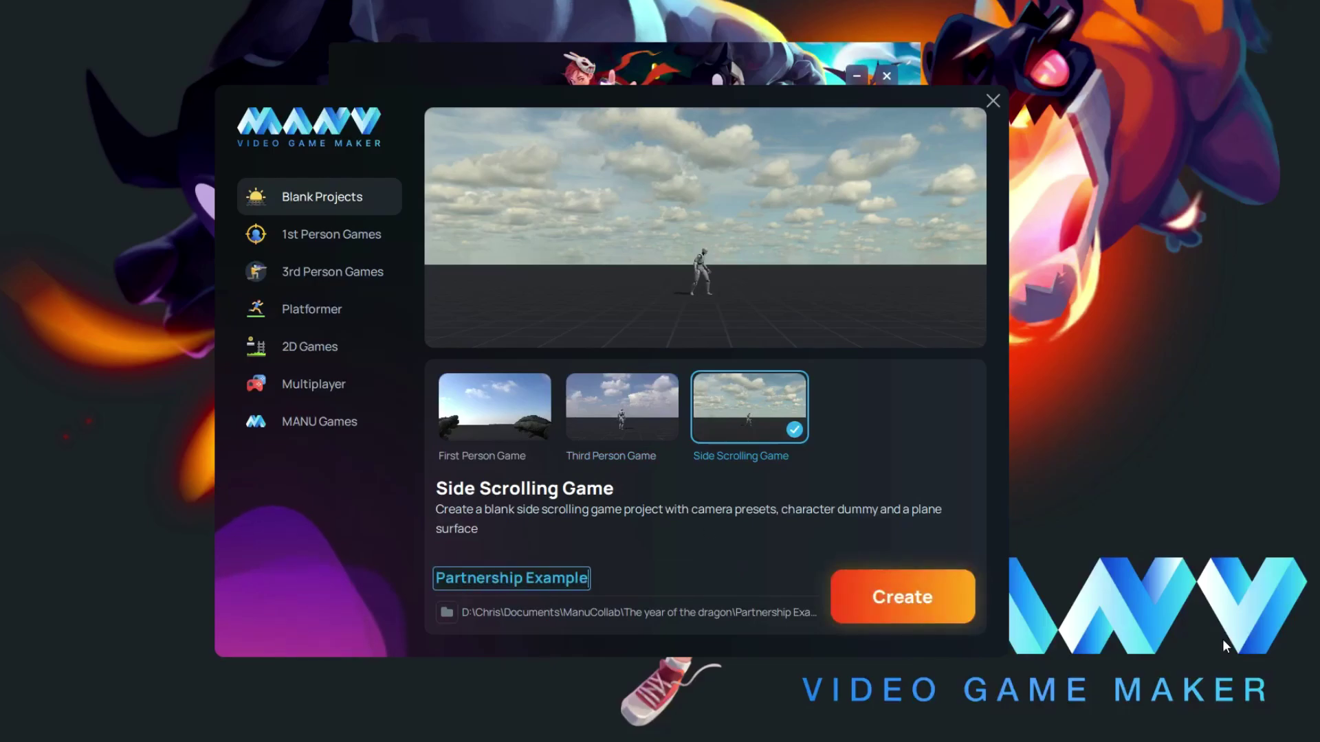
Create the project and delete the default character dummy
click(894, 602)
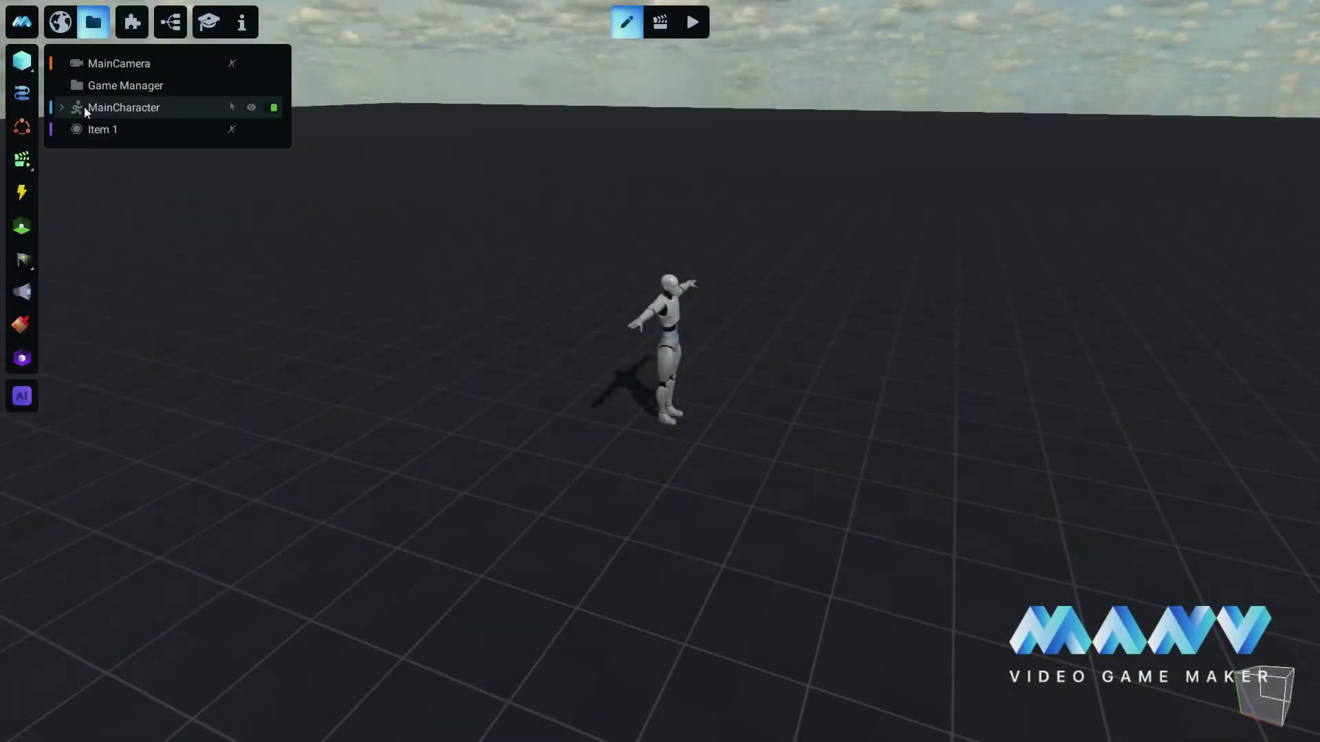
click(84, 108)
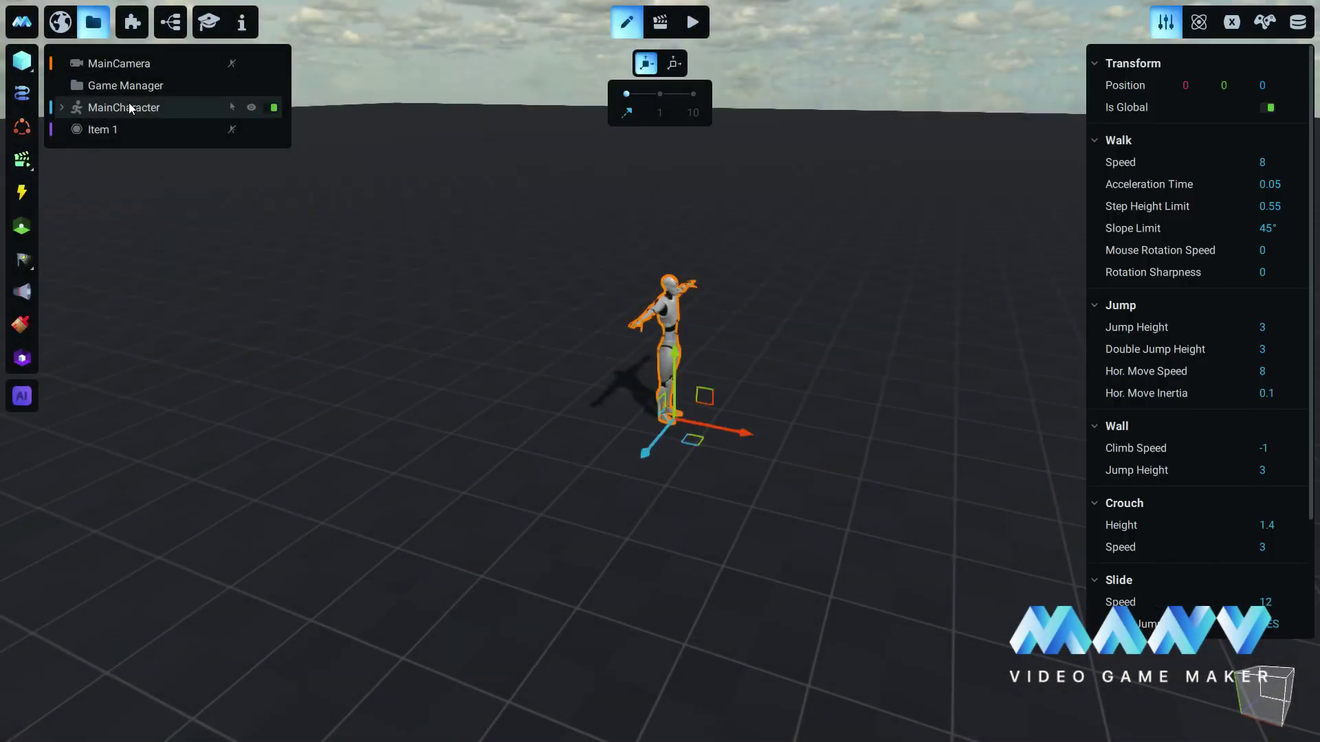
key(Delete)
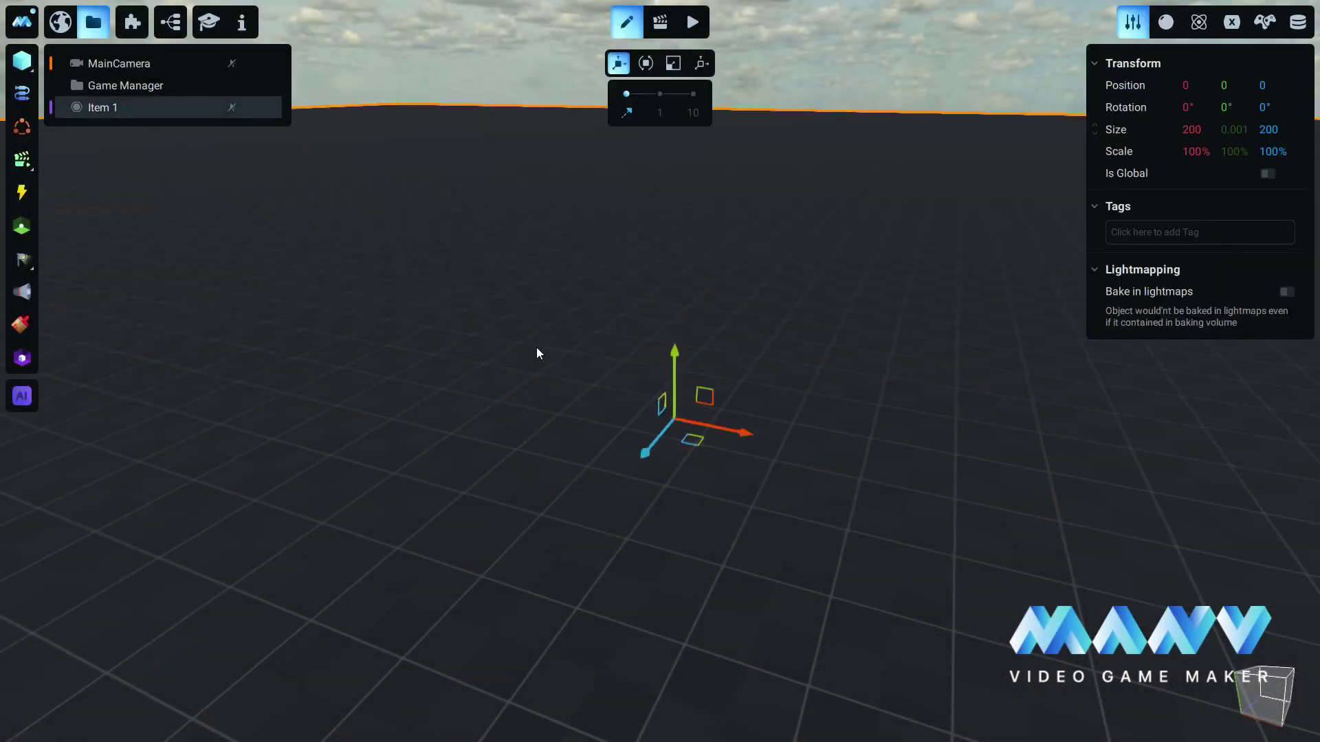
key(Escape)
Import MainCharacter.zip from the Asset Browser and place the robot in the scene
click(131, 28)
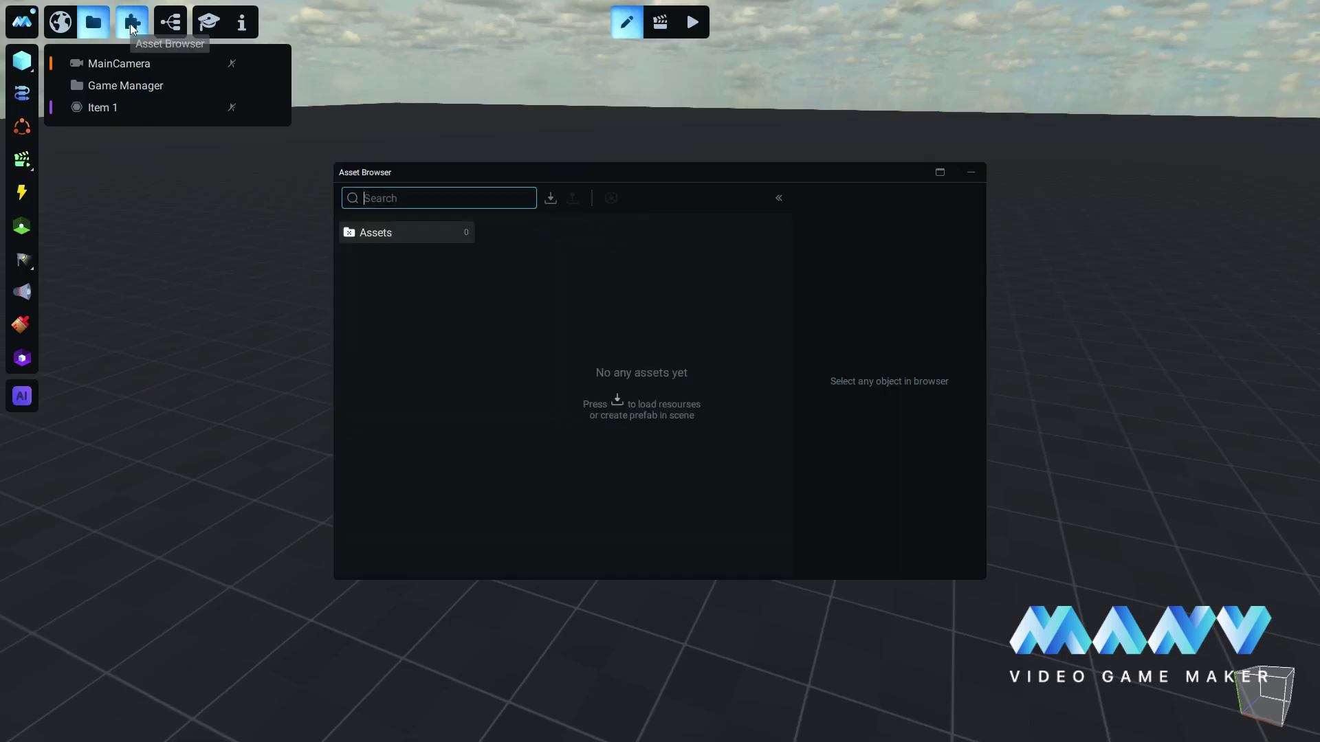
click(551, 198)
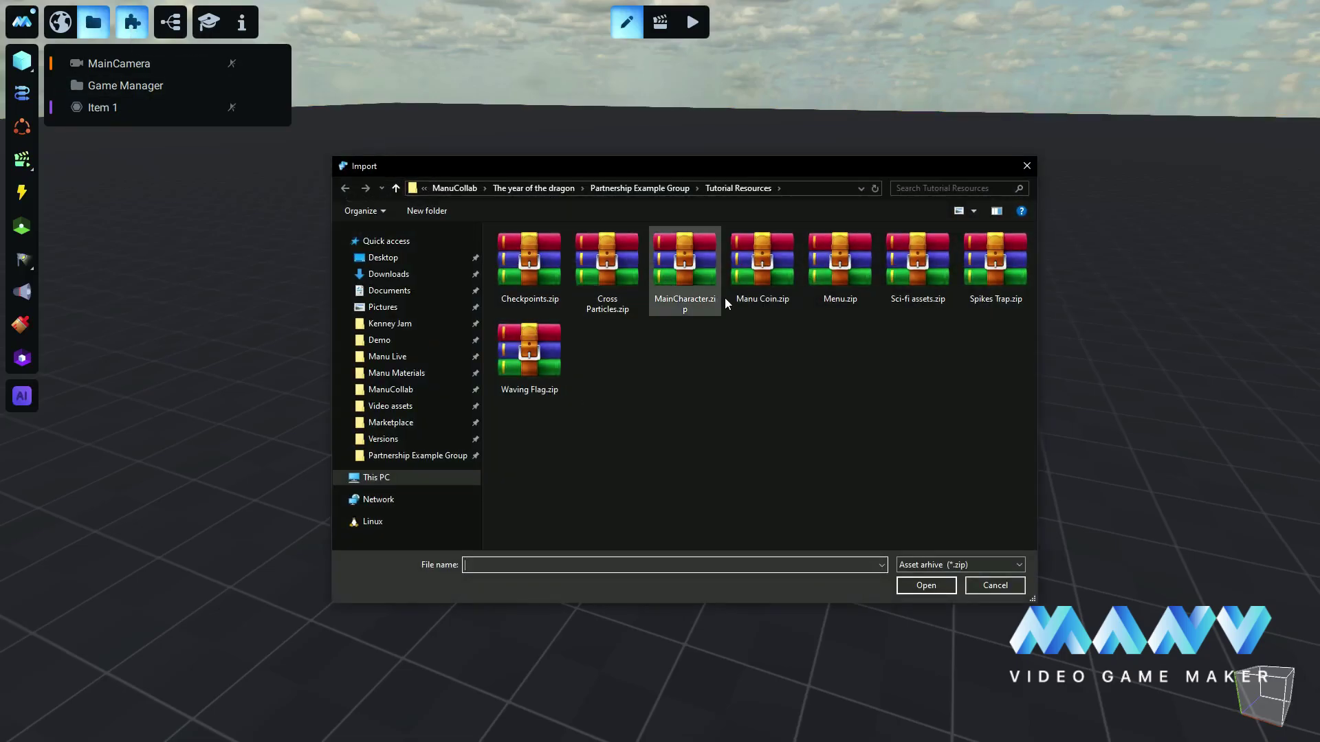
click(703, 259)
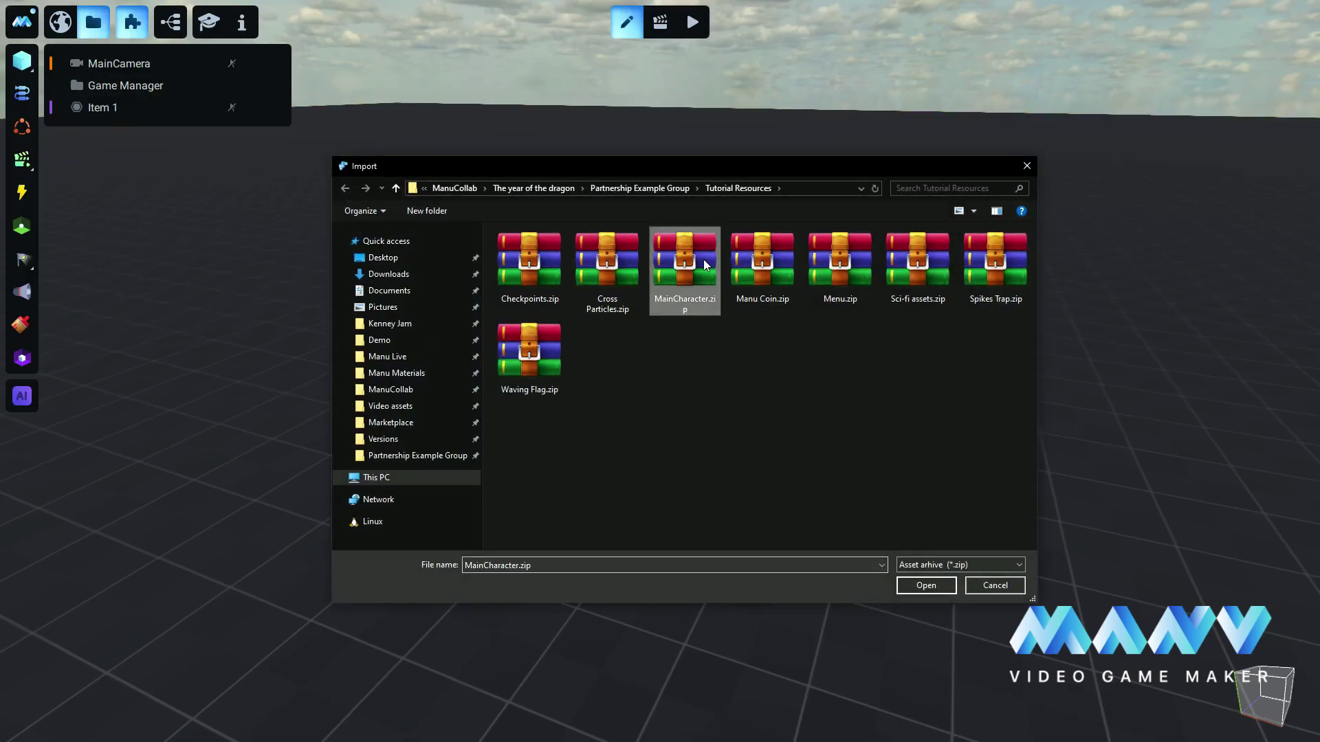
click(921, 586)
click(741, 476)
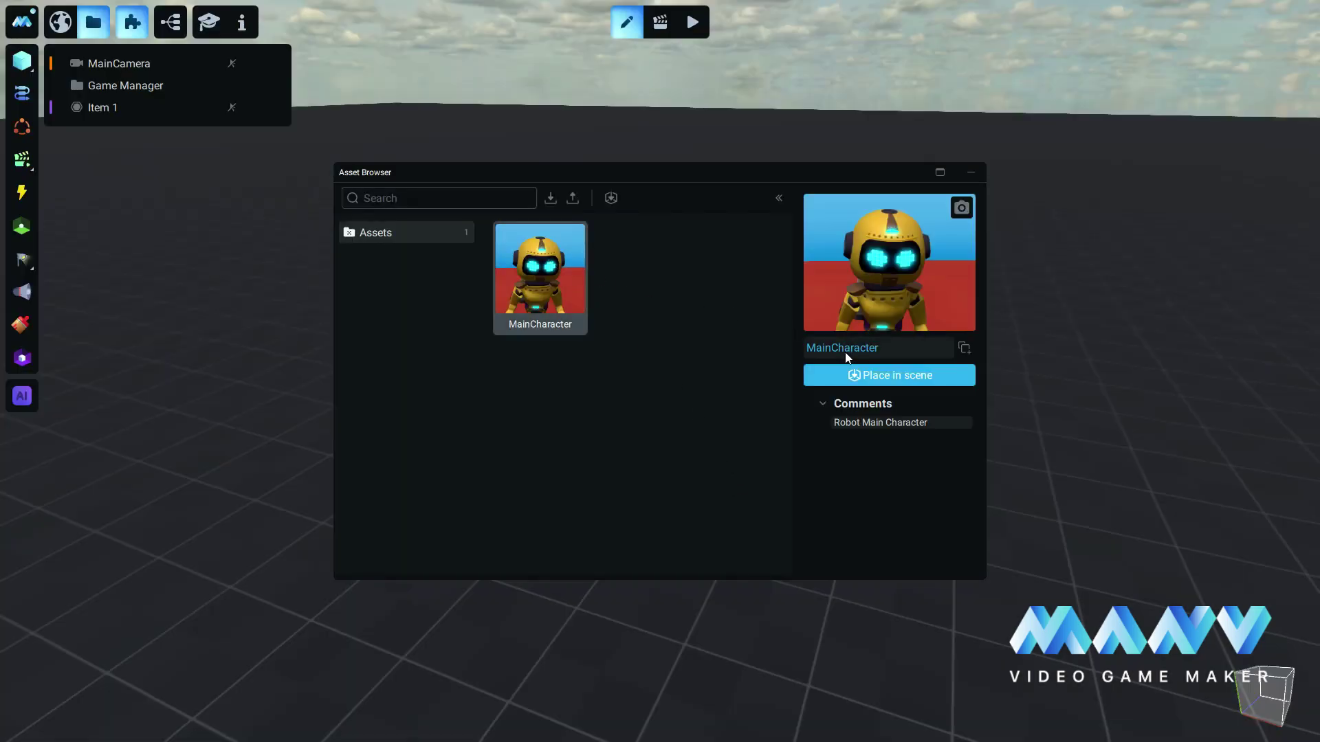
click(893, 377)
click(969, 172)
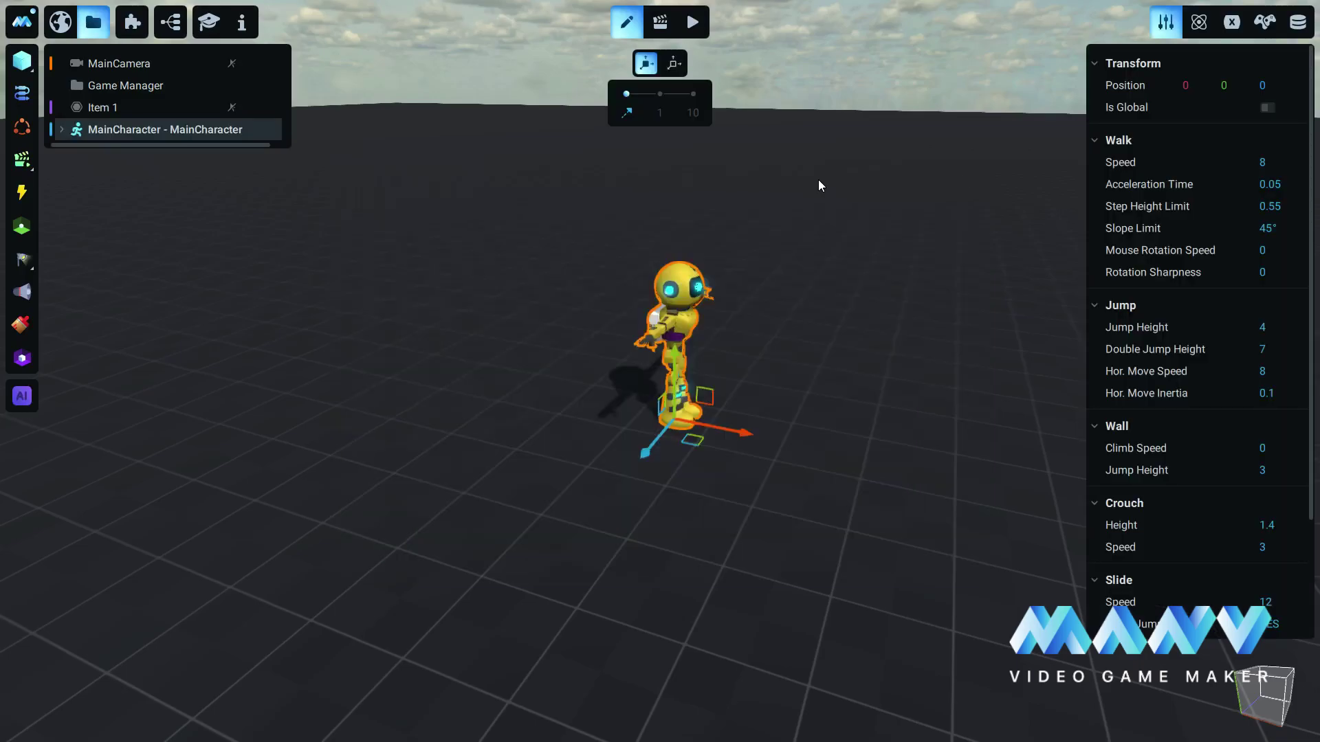
Detach MainCharacter from its prefab and move it above Item 1 in the hierarchy
right_click(107, 130)
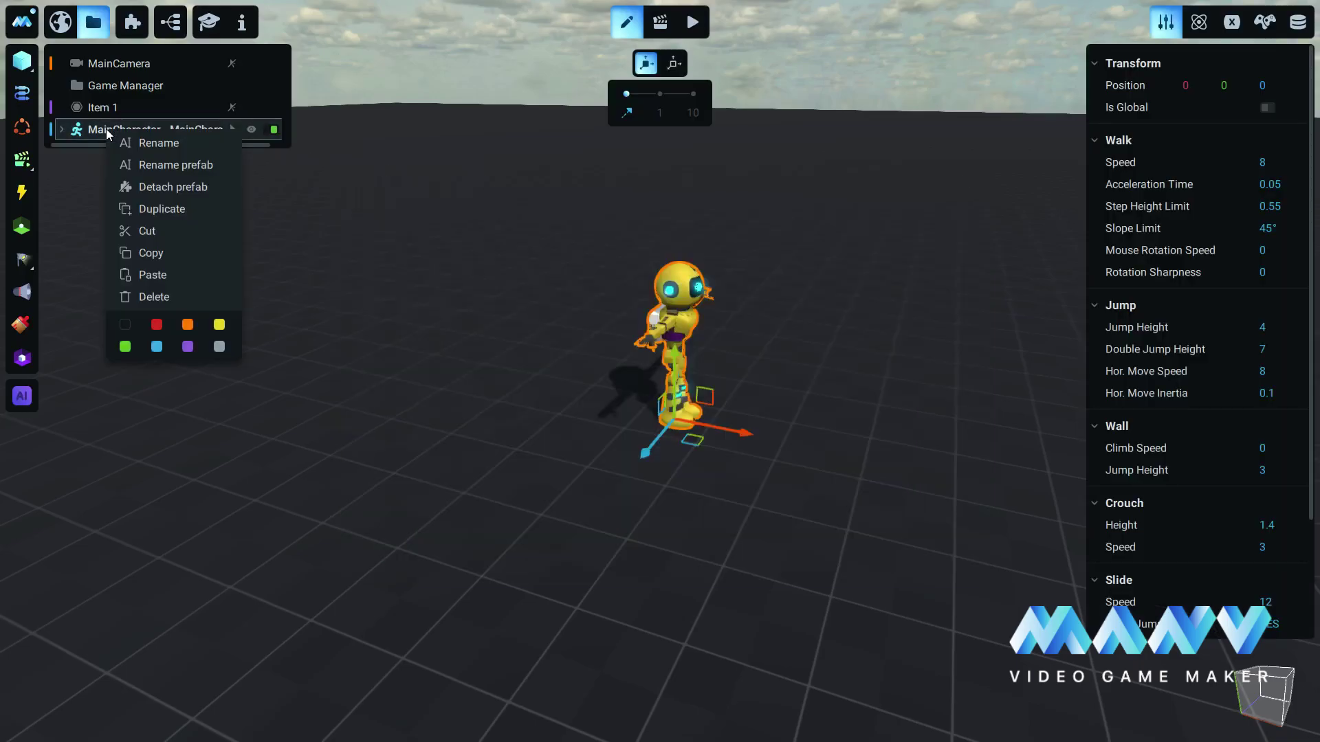
click(184, 188)
drag(97, 131, 104, 105)
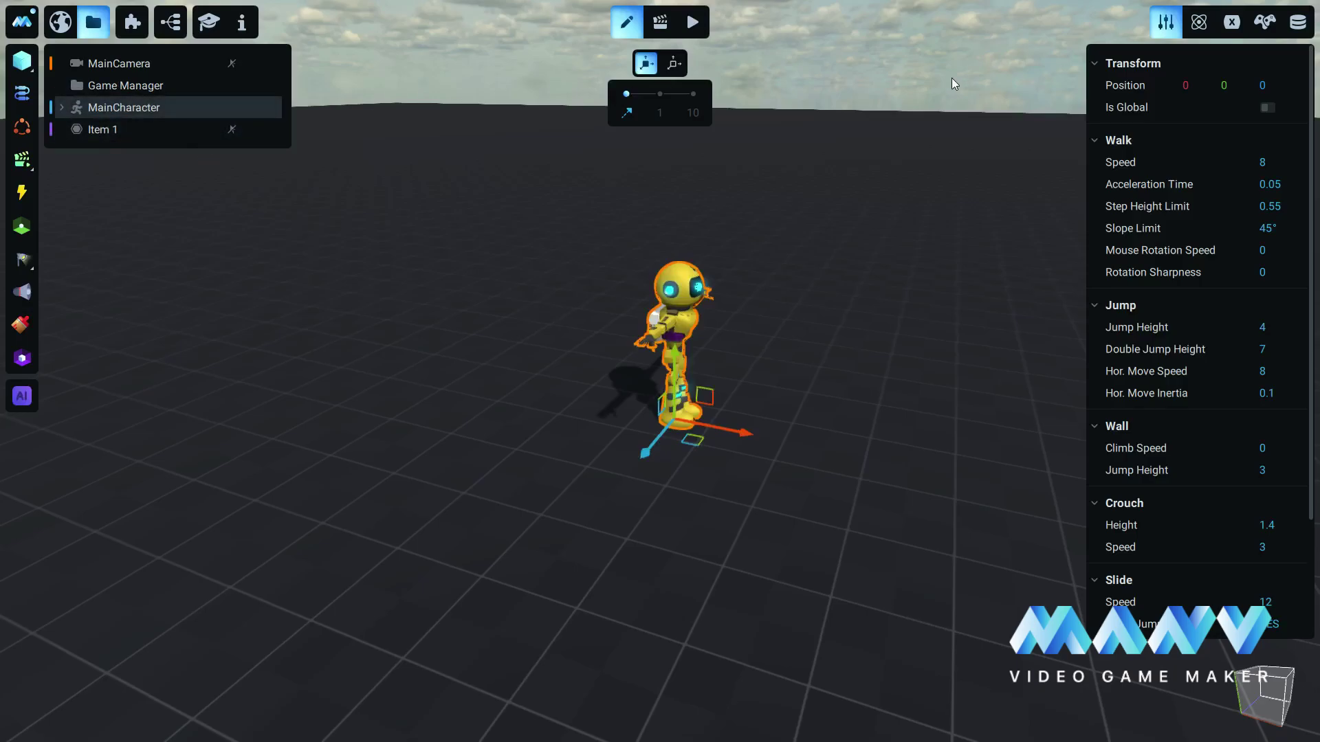
Set MainCharacter's GP_Manager_Obj variable to Game Manager
click(1235, 23)
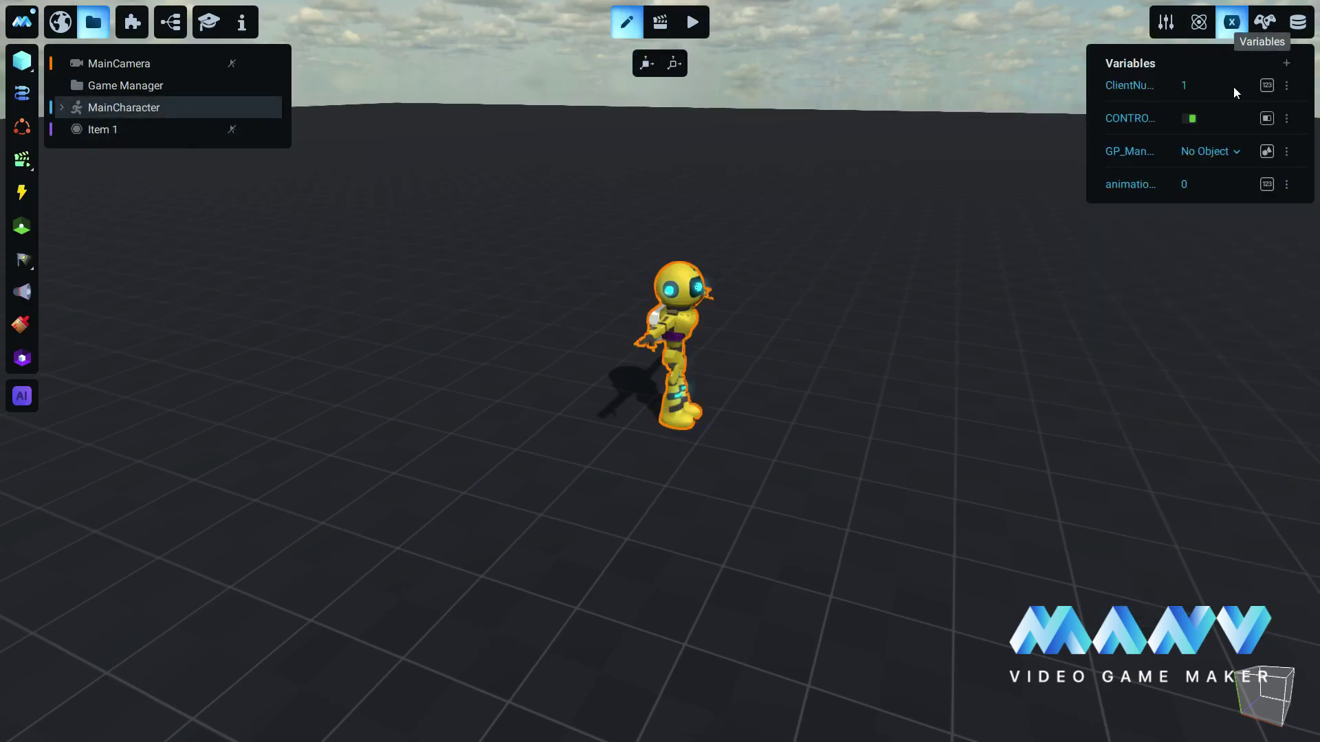
drag(1086, 124, 1051, 123)
click(1213, 159)
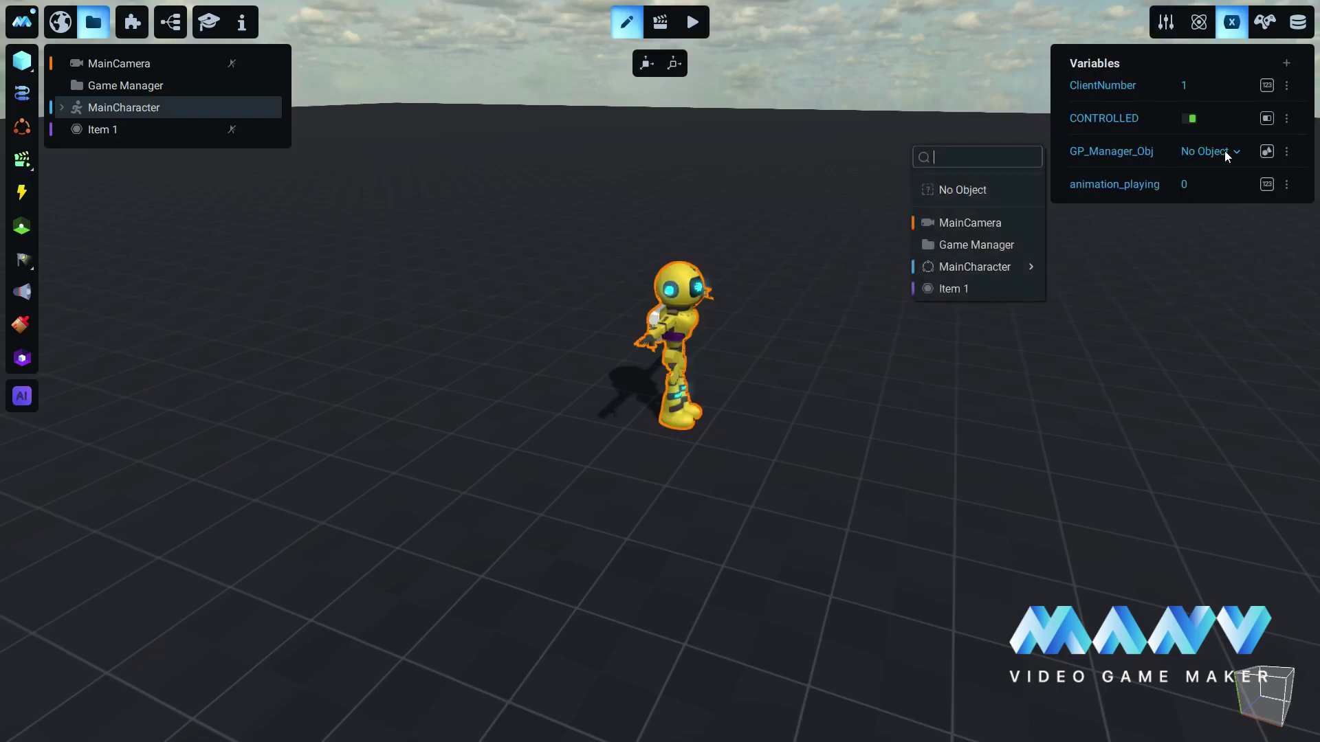
click(964, 248)
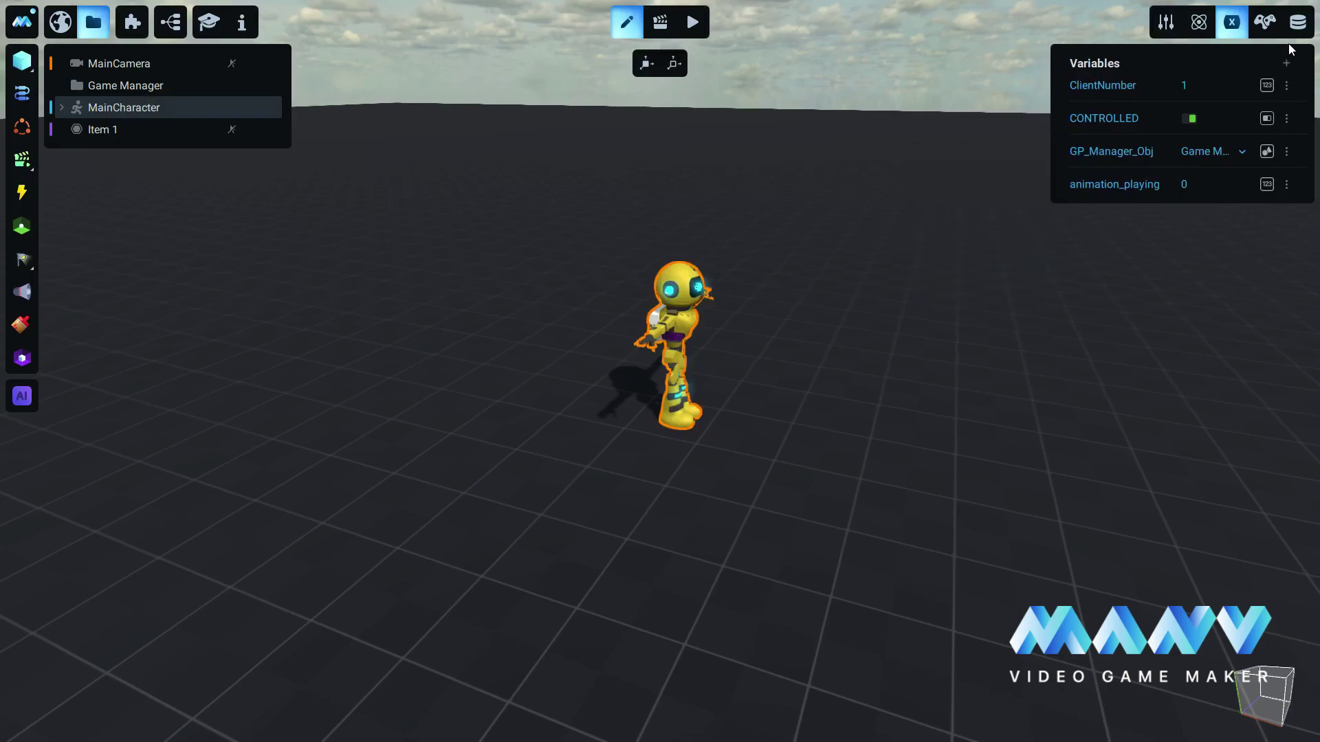
Add a Number variable named Battery with value 100
click(1287, 64)
click(1241, 77)
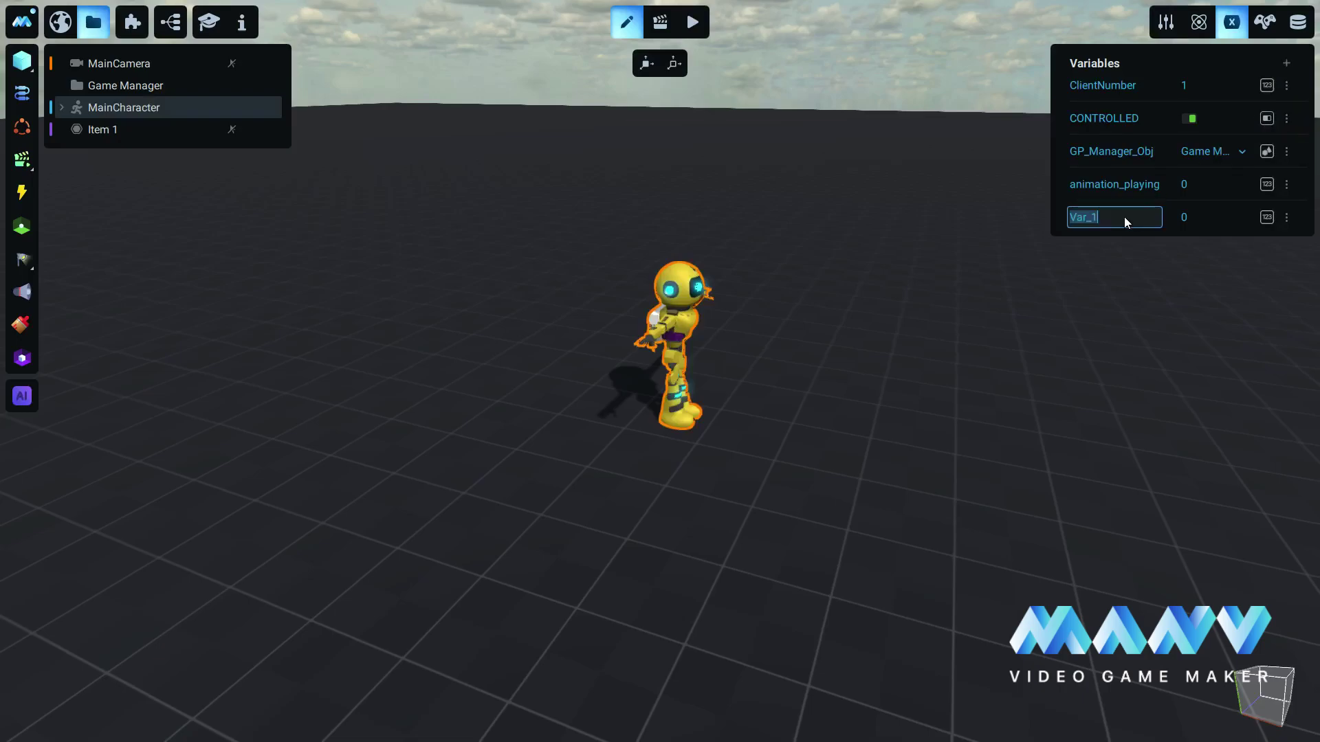
text(Battery)
key(Return)
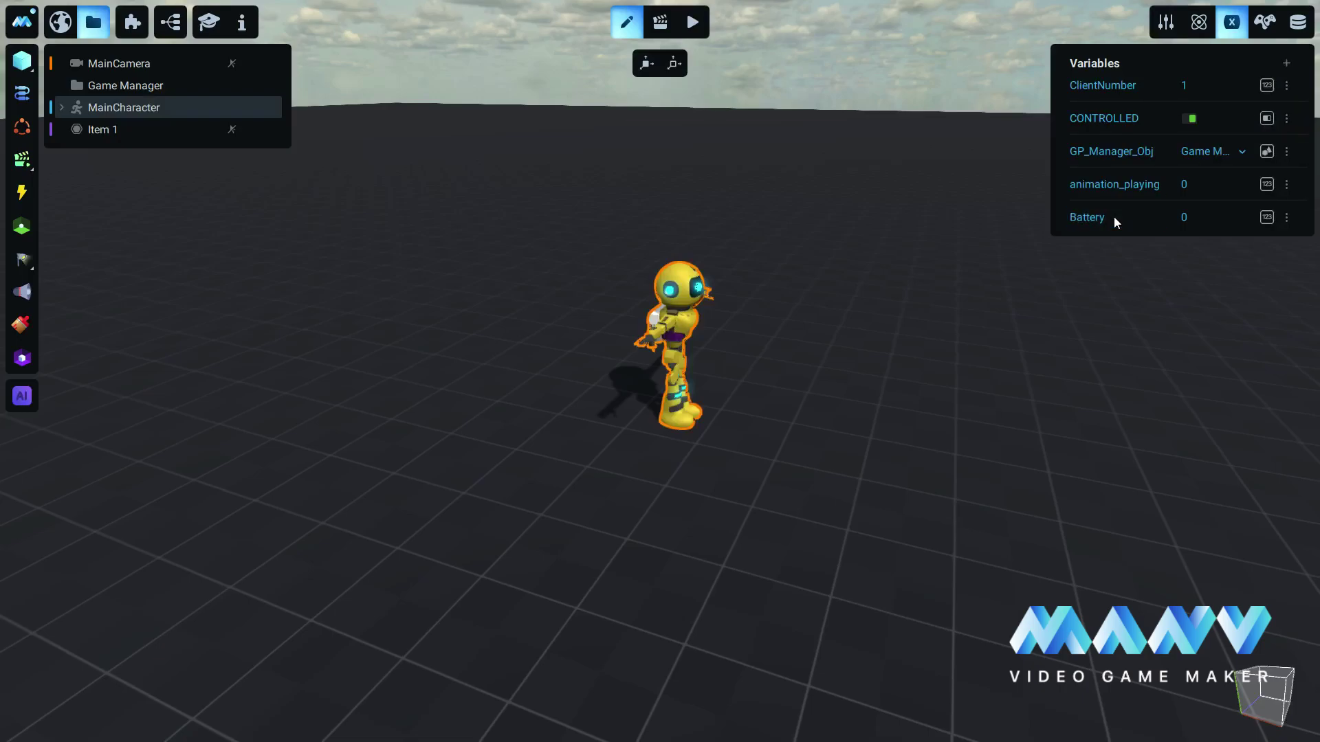
click(1184, 218)
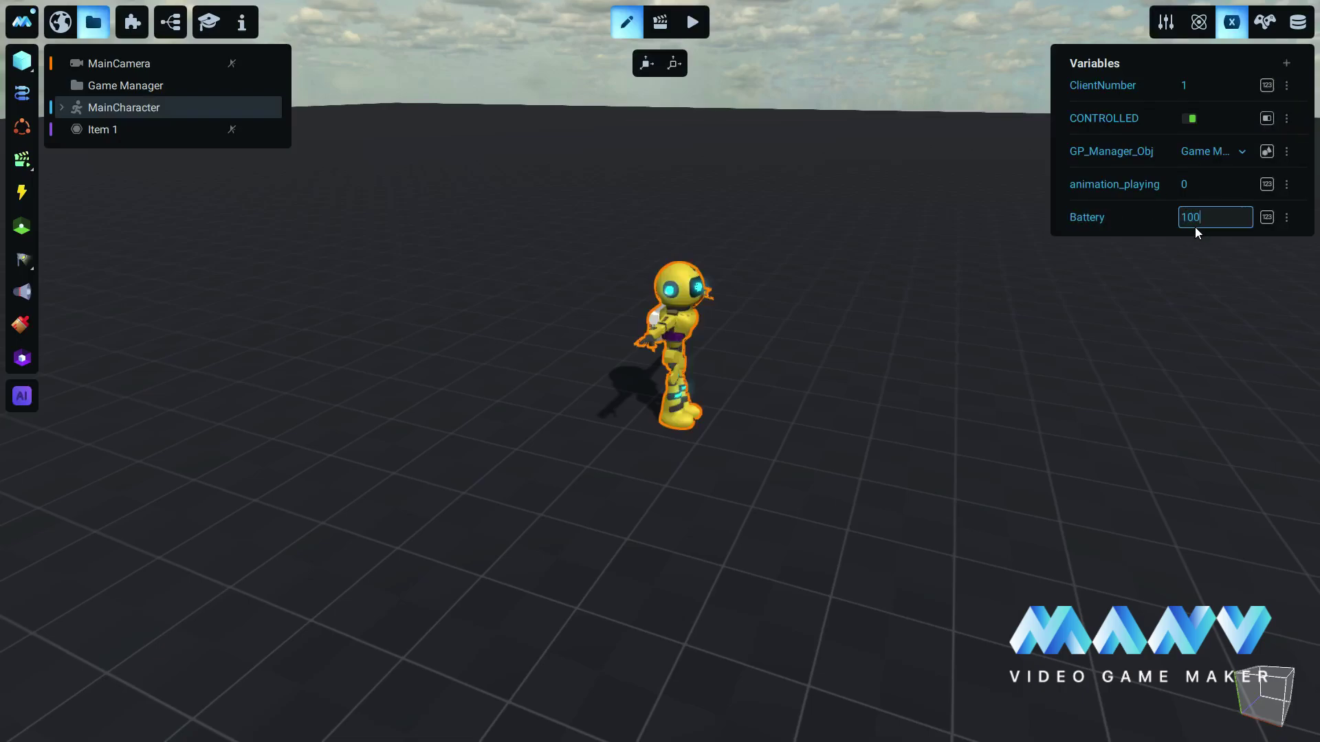
text(100)
key(Return)
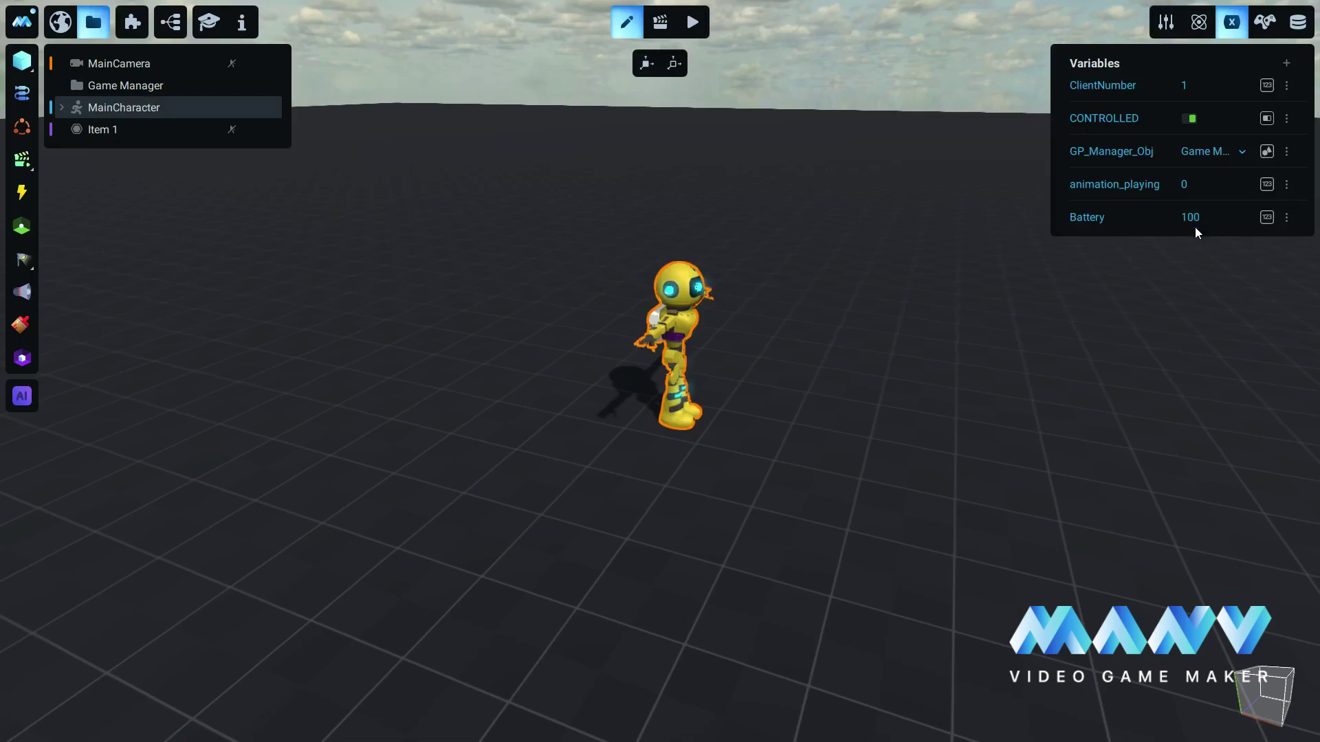
Add a second Number variable named Gears, left at 0
click(1286, 63)
click(1264, 75)
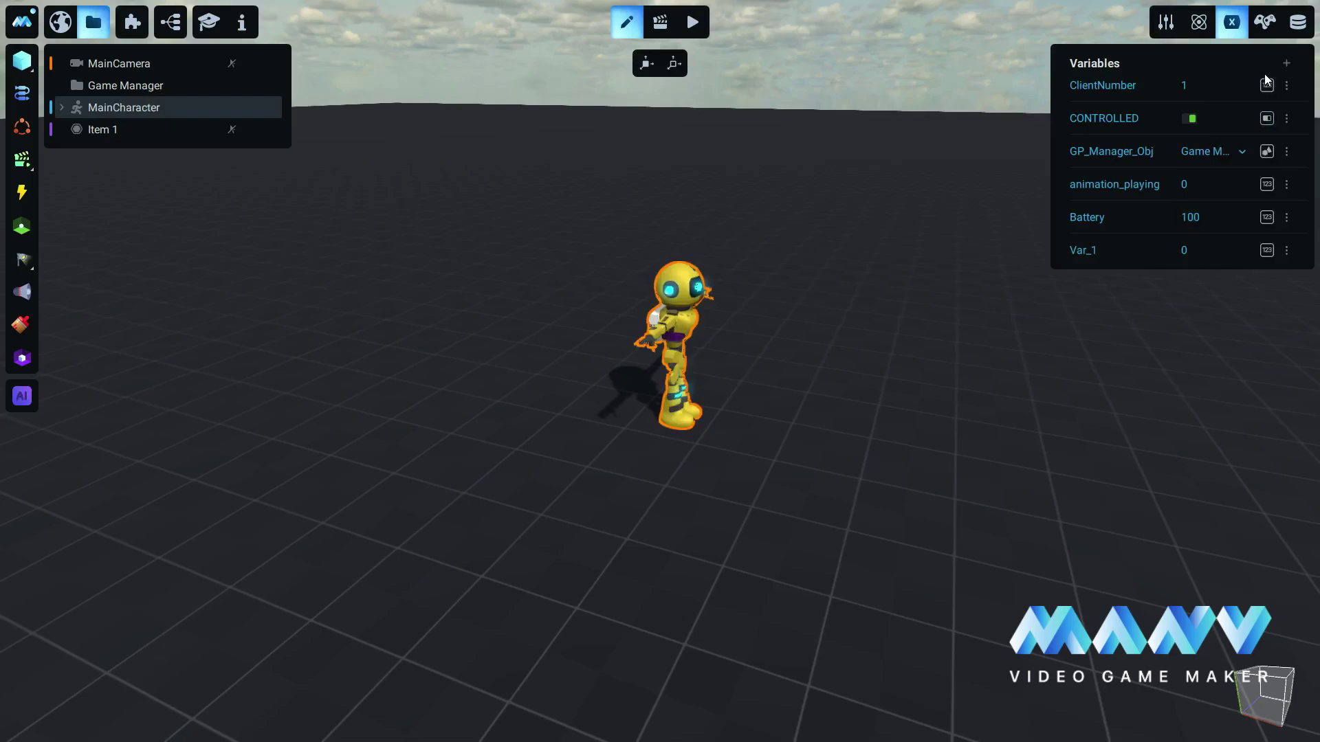
click(1097, 261)
key(BackSpace)
text(Gears)
key(Return)
click(1170, 25)
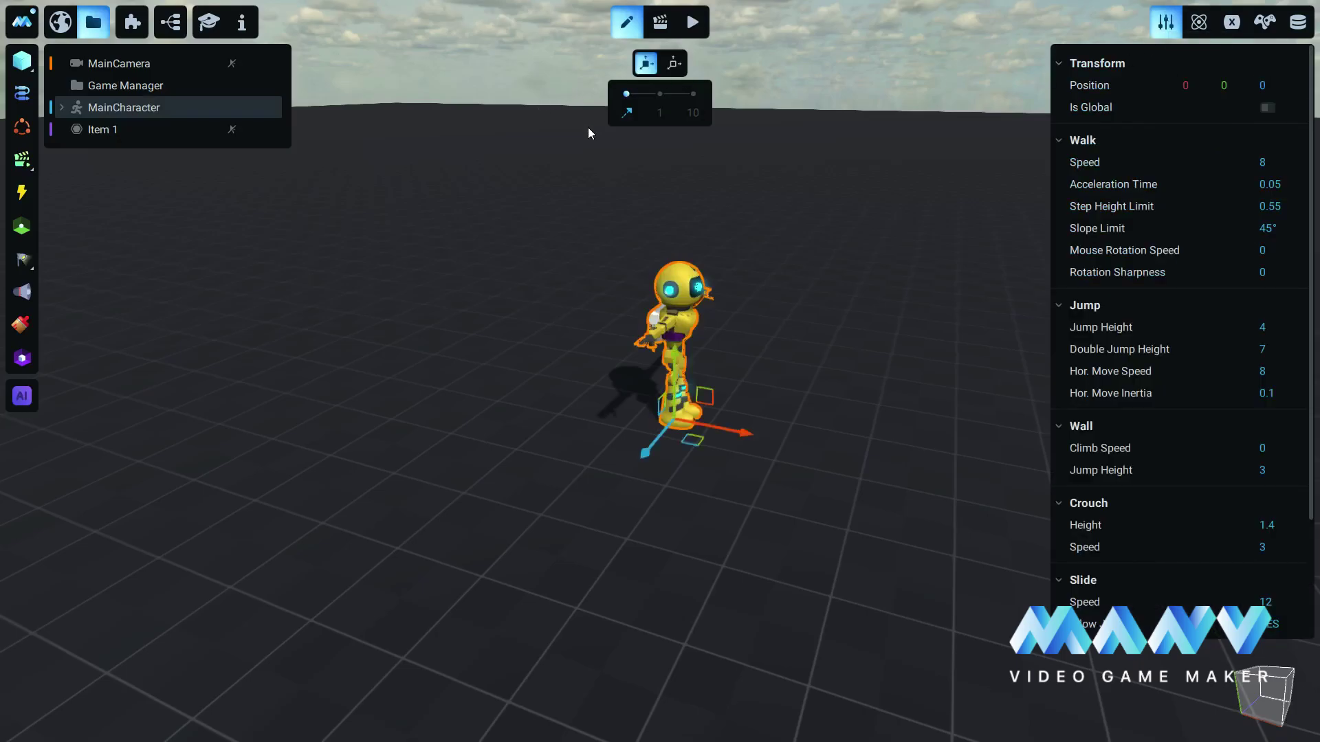
Point MainCamera's CameraTarget at MainCharacter > Model > Camera Target > Box, then test-play with a jetpack flight
click(104, 65)
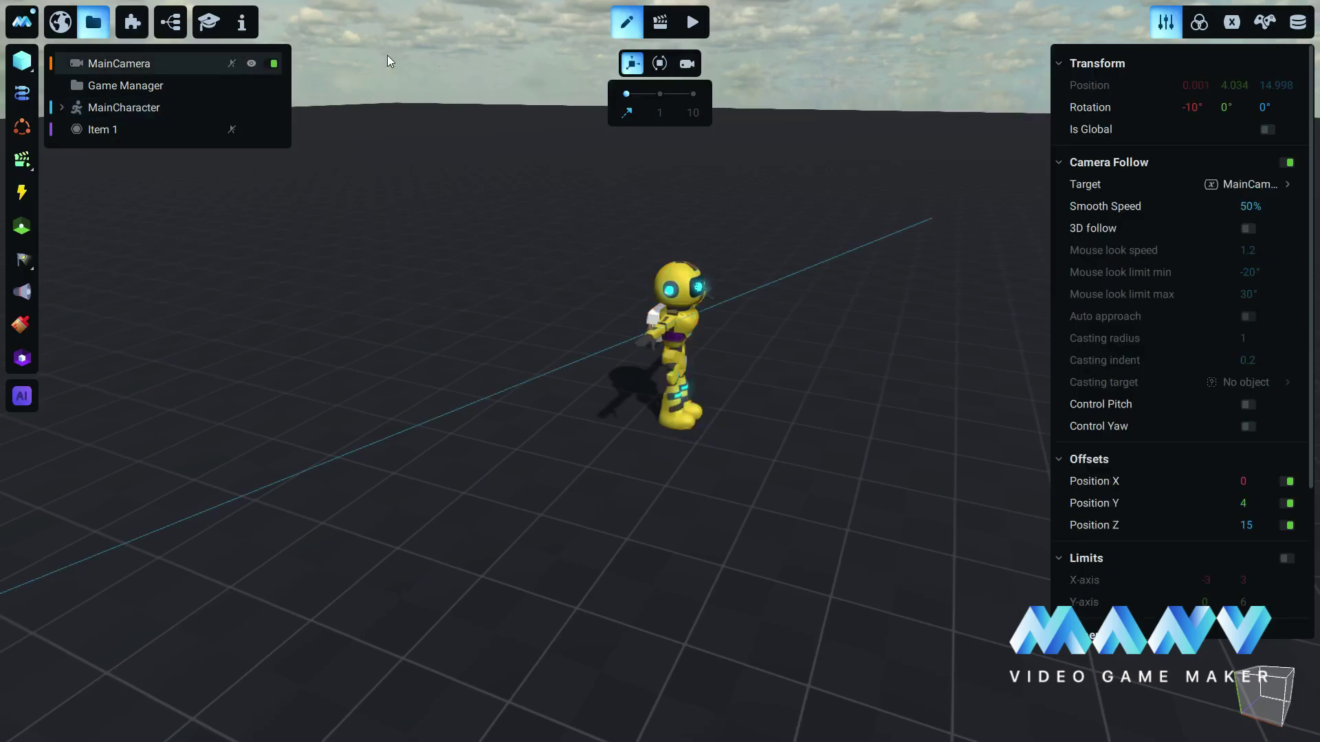
click(1231, 23)
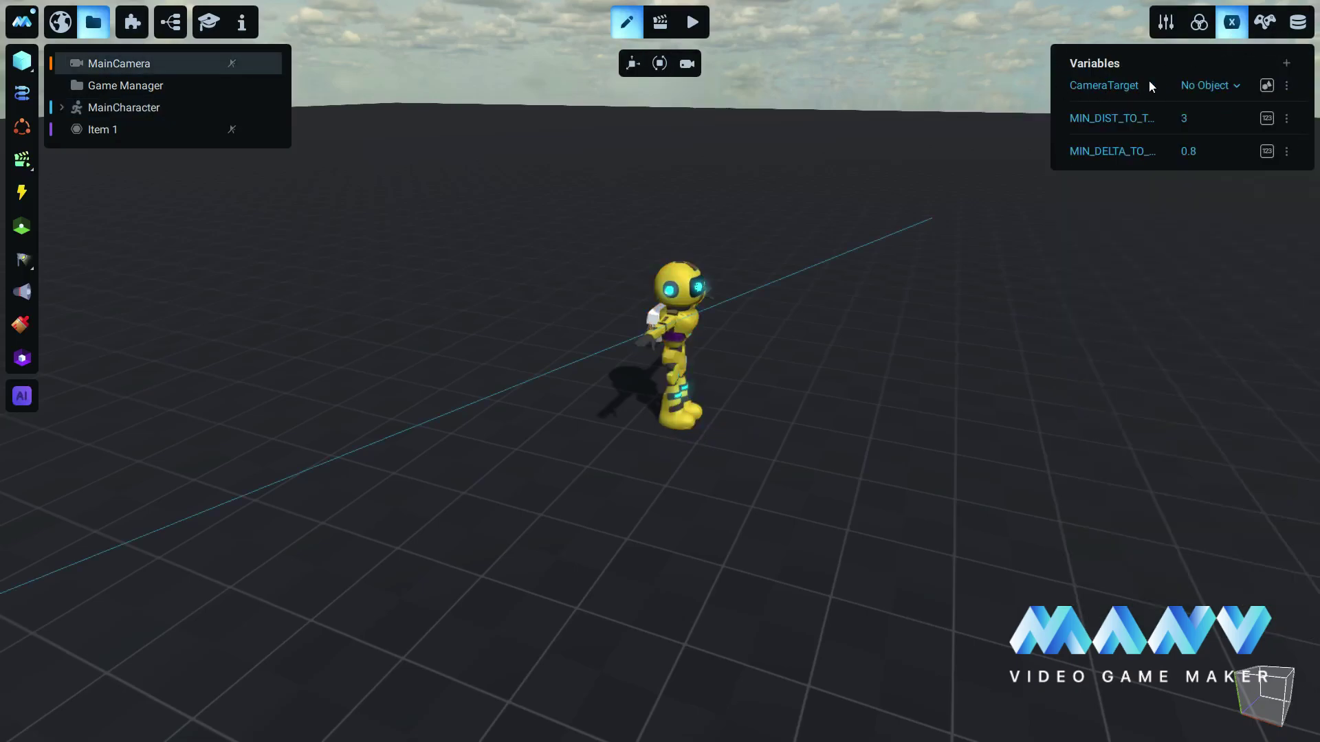
click(1225, 85)
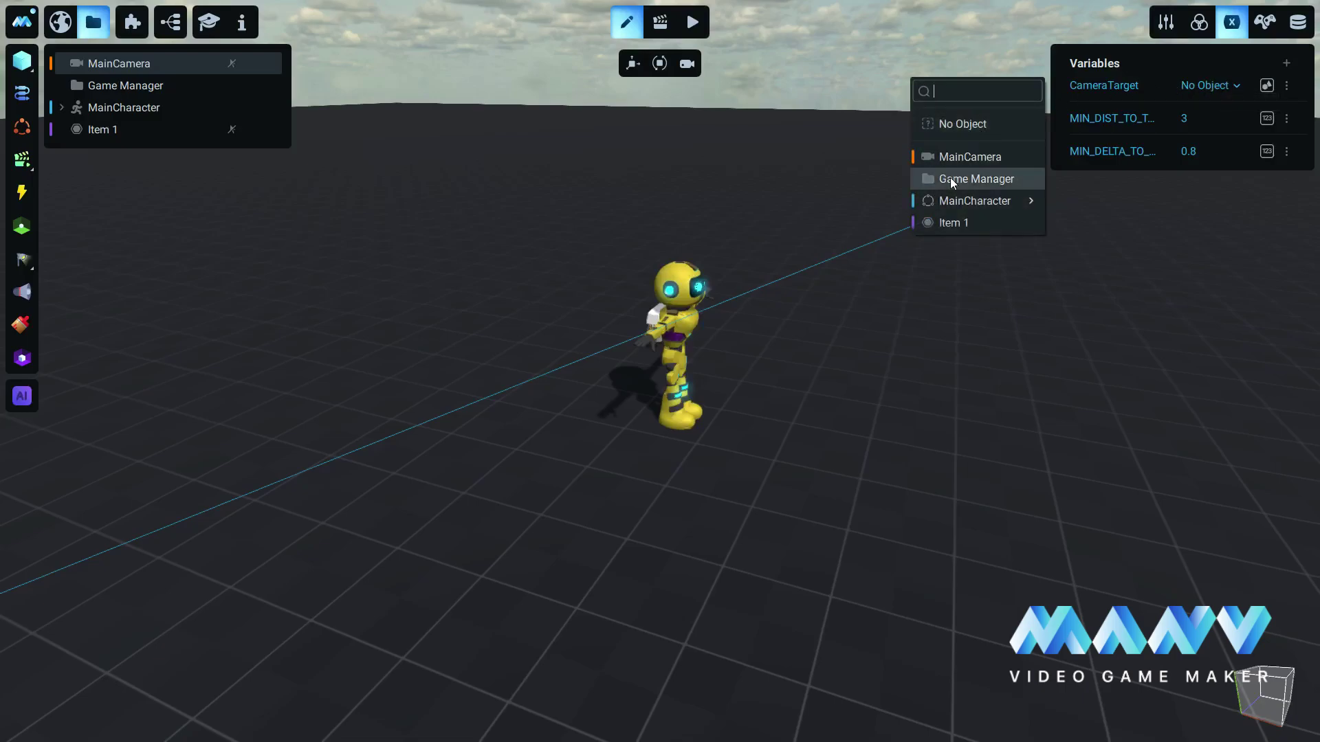
mouse_move(953, 202)
mouse_move(1091, 201)
mouse_move(1193, 207)
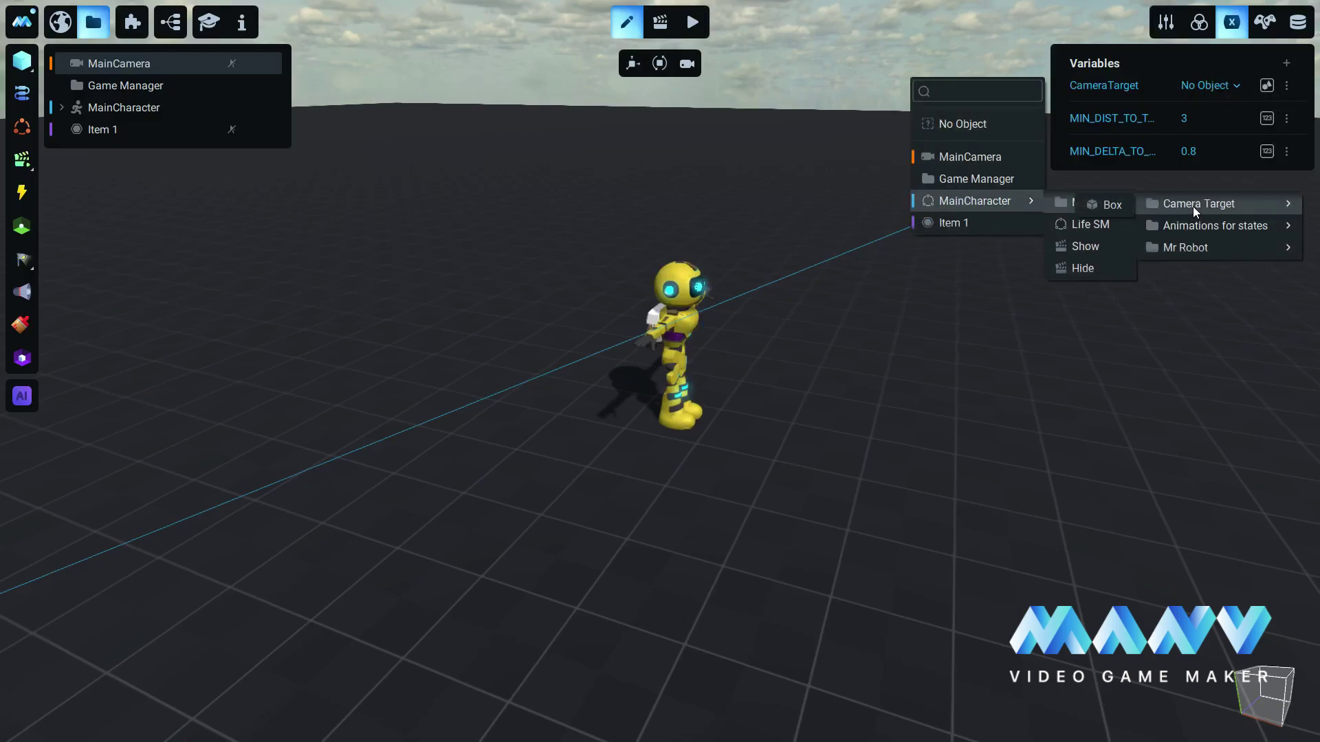
click(1112, 205)
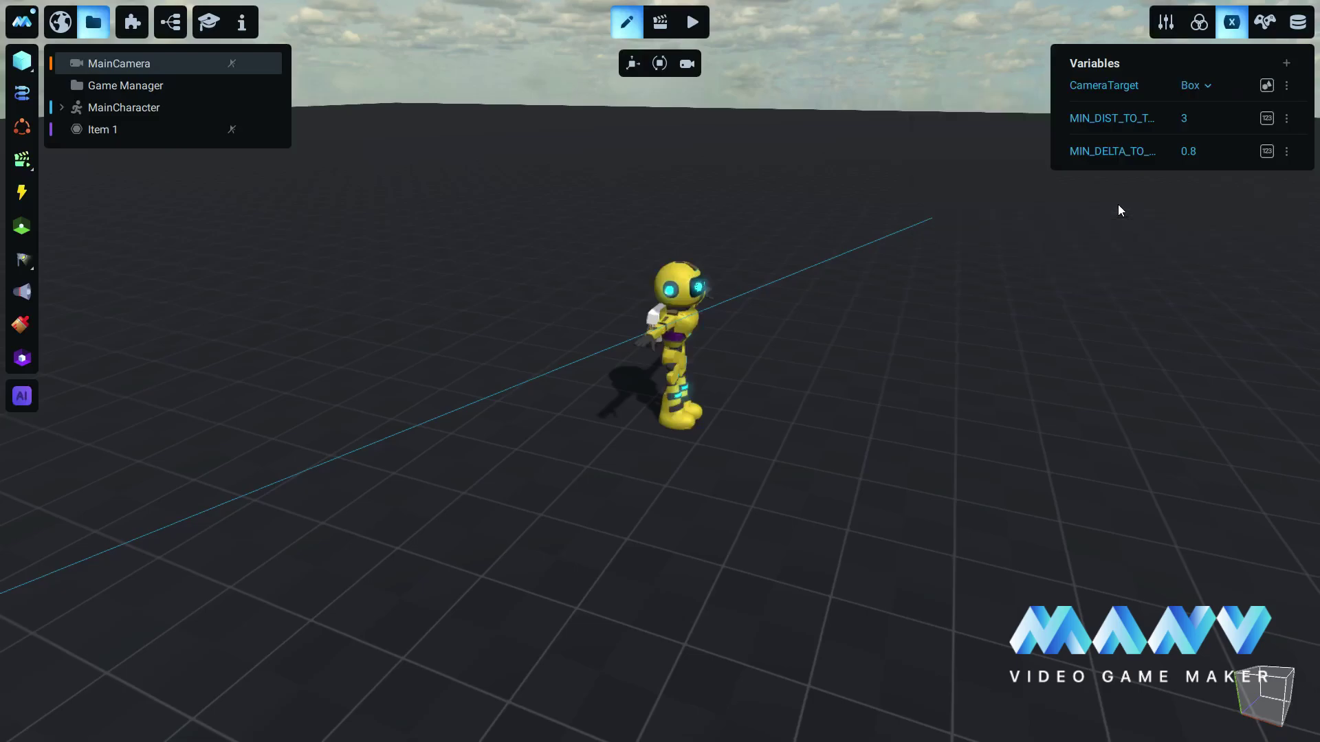
click(694, 23)
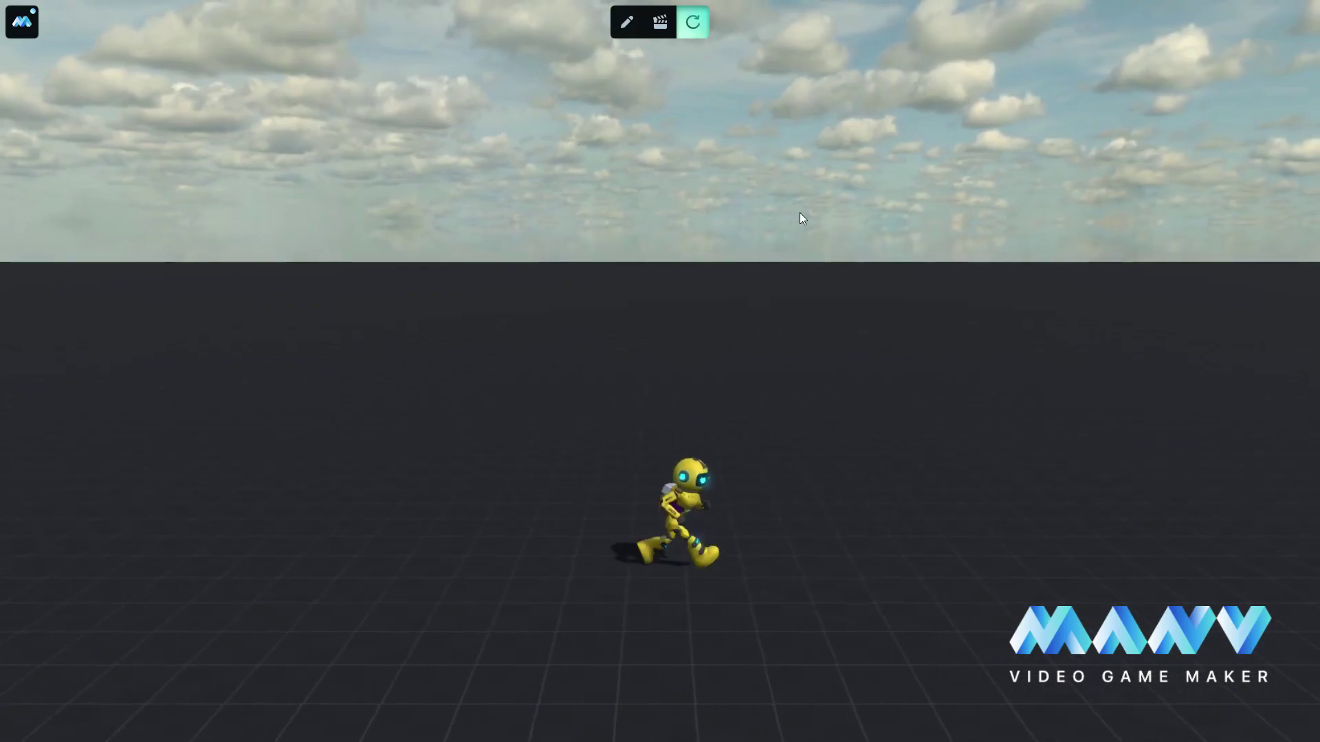
key(space)
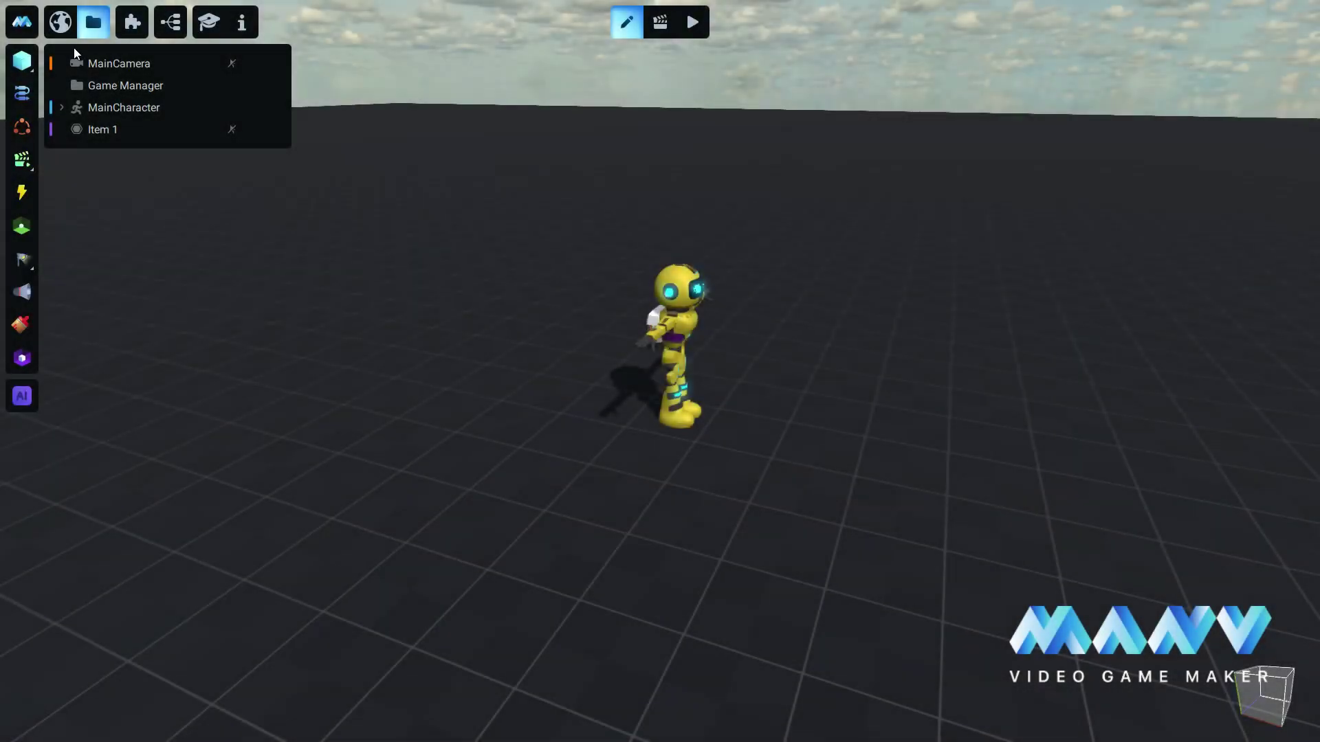
Select the Hurt animation under MainCharacter > Model > Animations for states and preview its timeline at 0.5 s
click(62, 108)
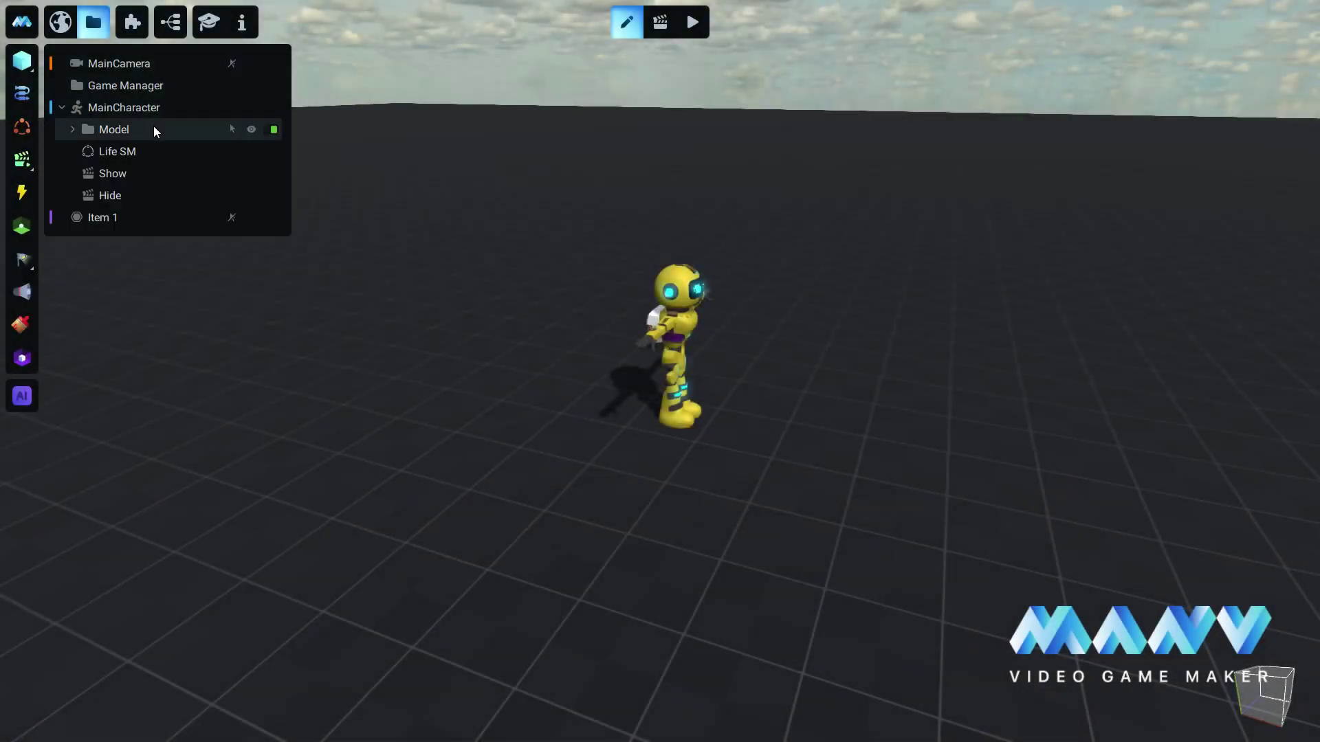
click(74, 129)
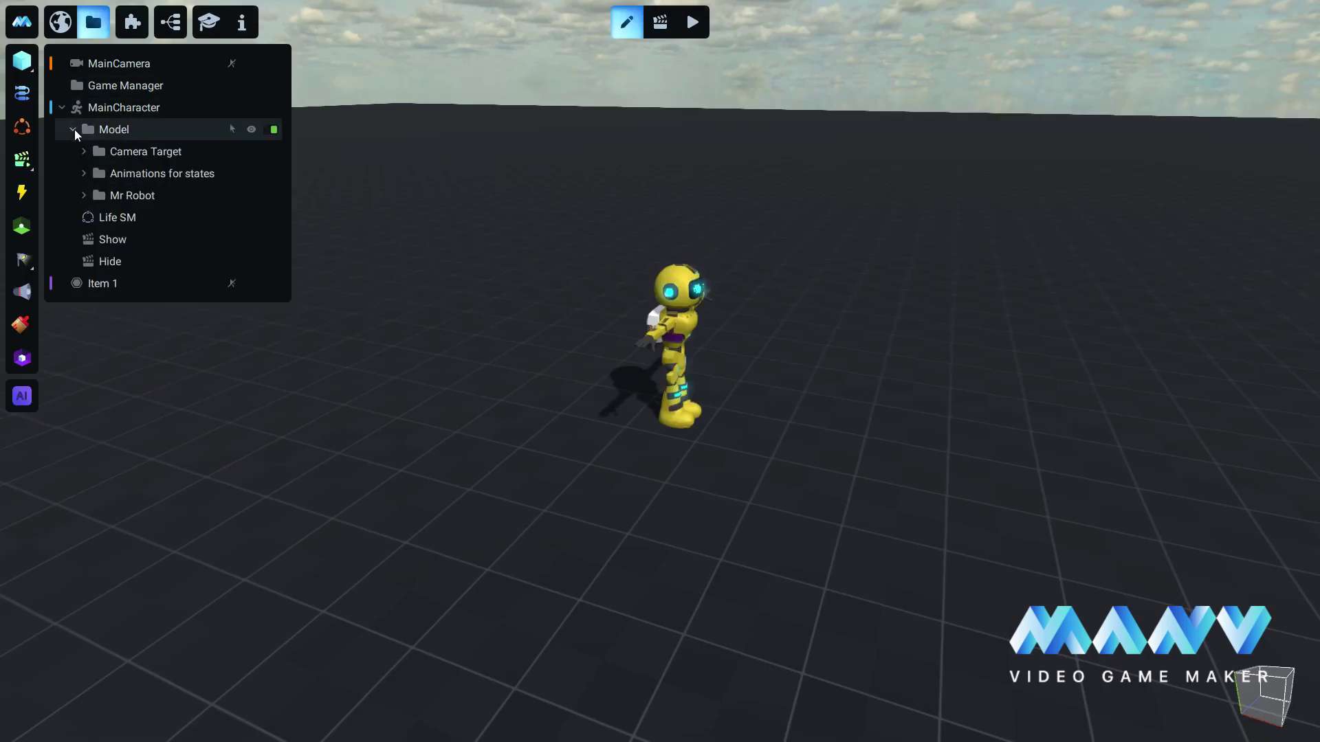
click(84, 173)
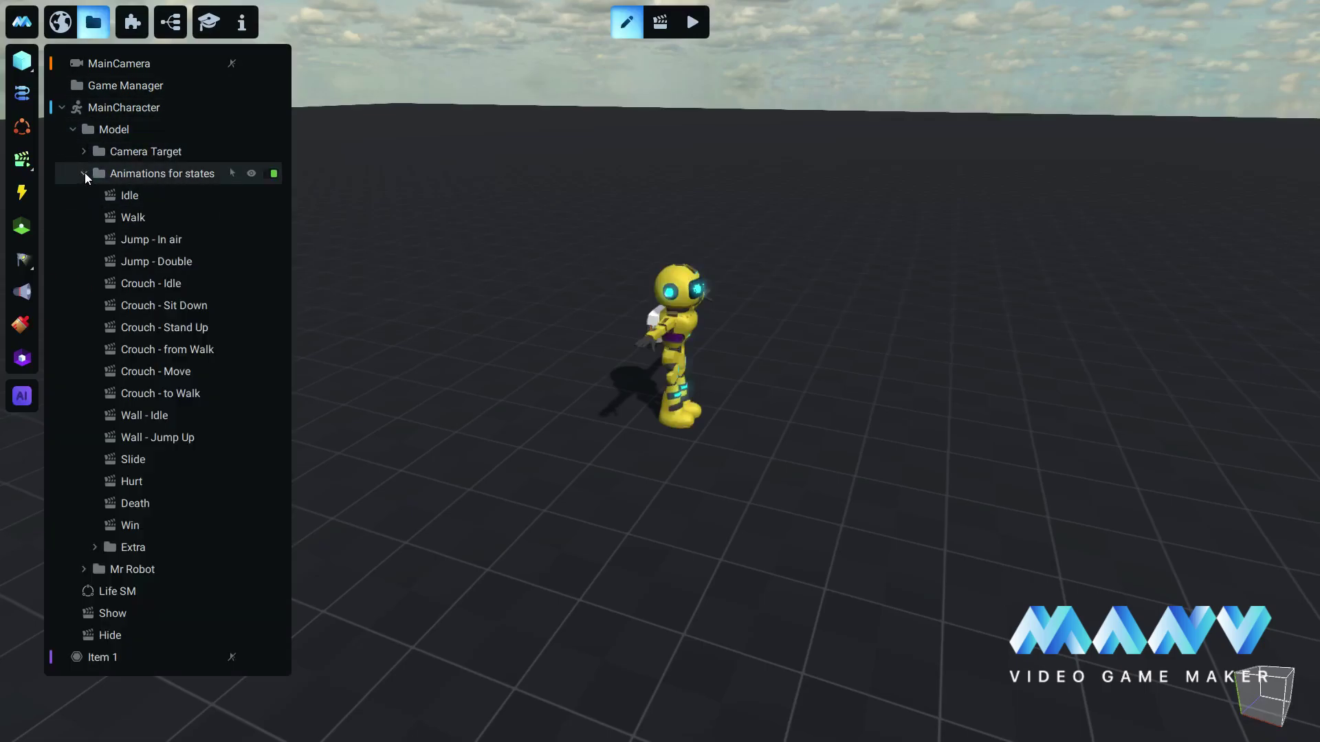
click(143, 480)
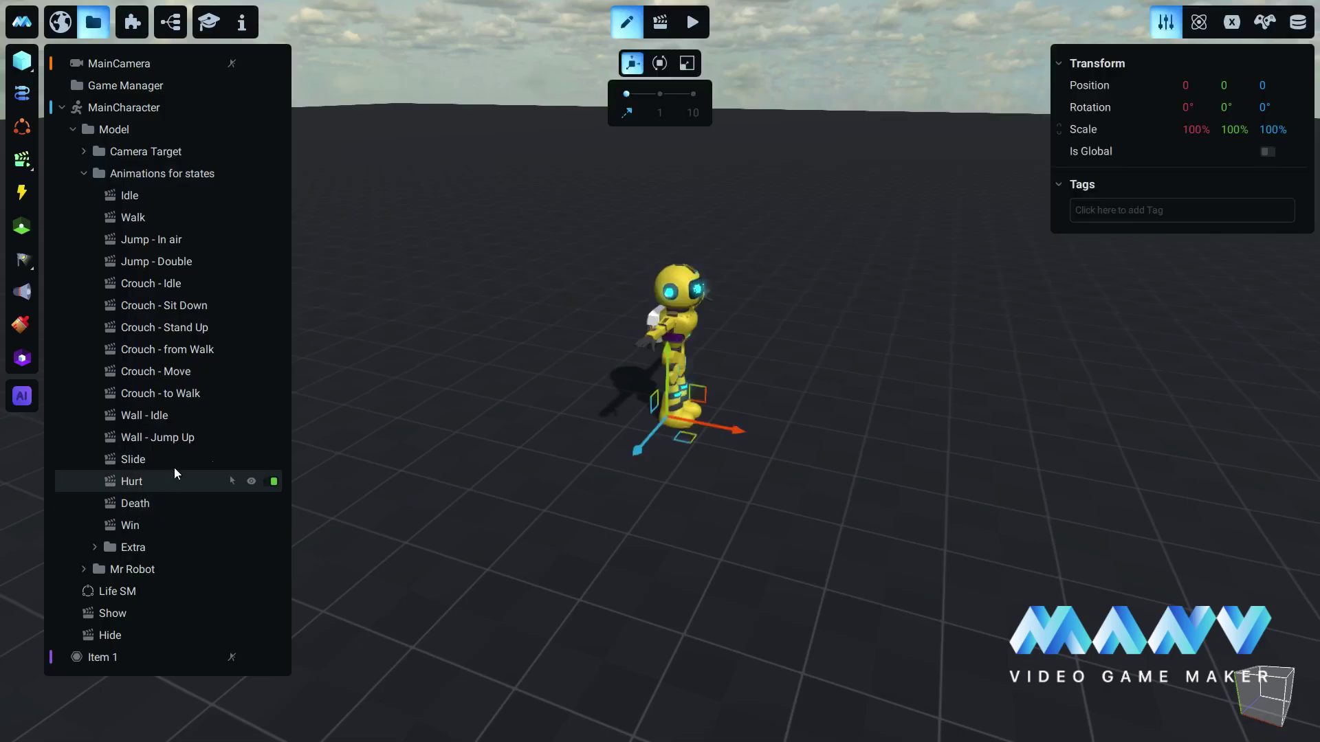
click(662, 22)
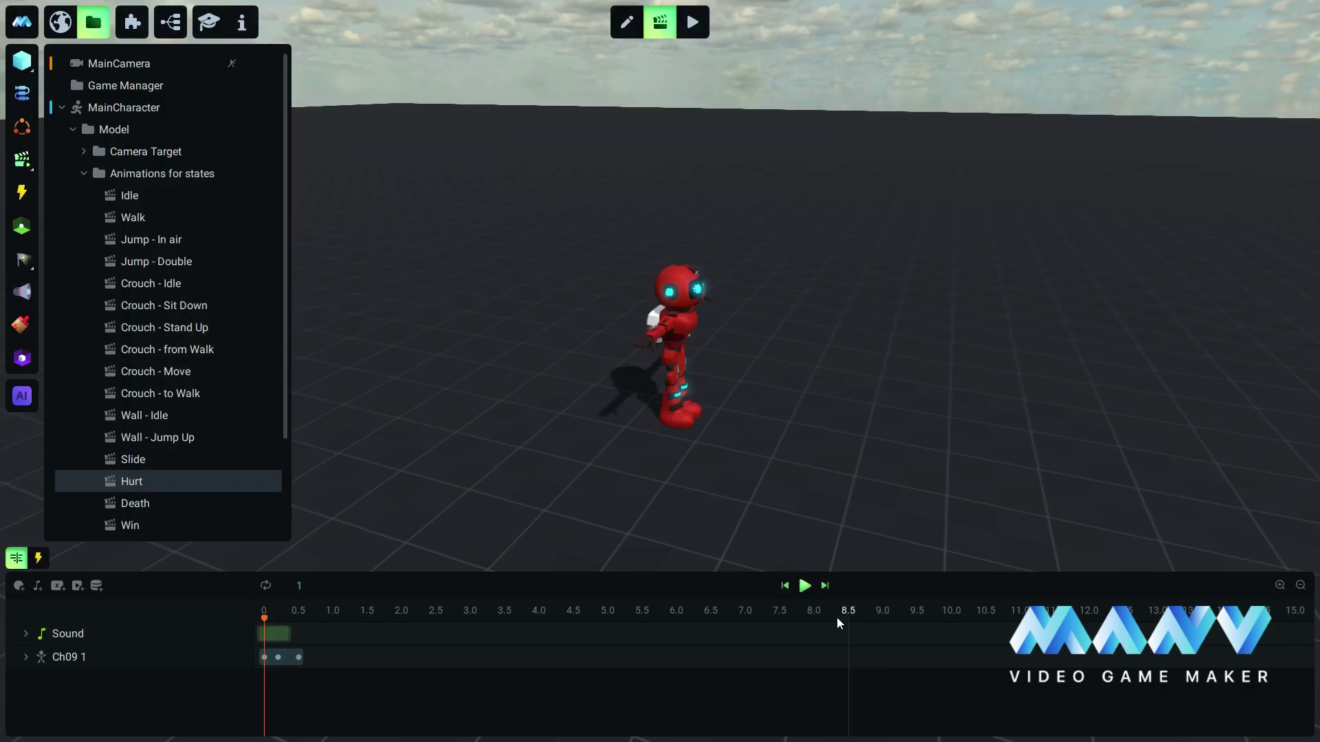
click(804, 587)
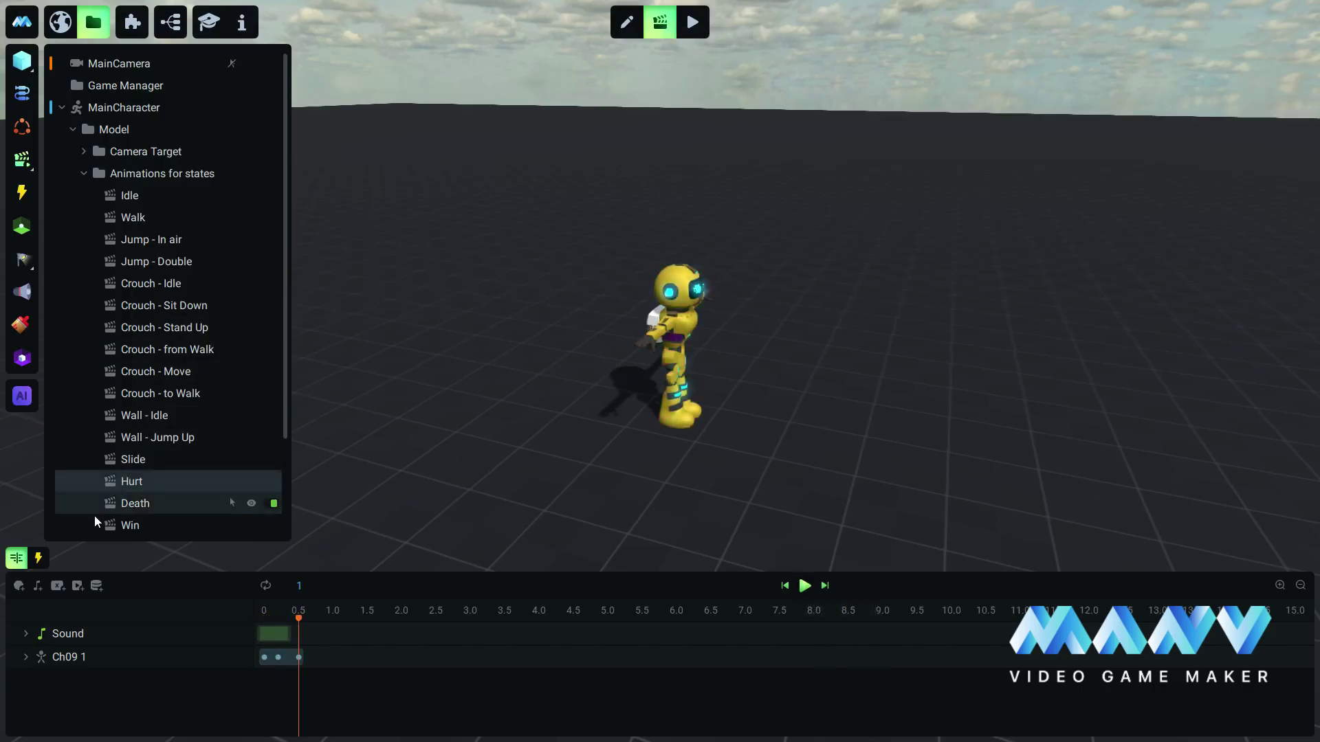
Add MainCharacter's Battery variable as a track on the Hurt timeline
right_click(124, 106)
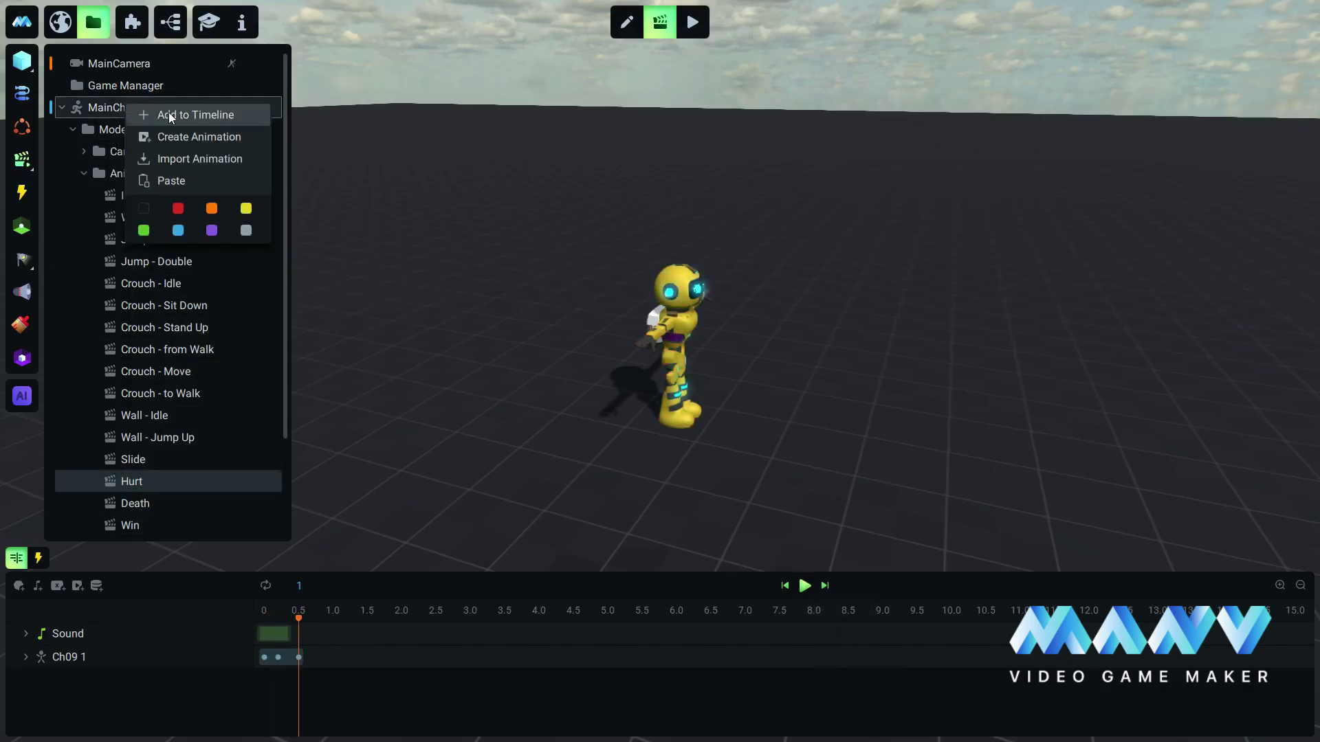
click(202, 114)
click(214, 683)
mouse_move(323, 661)
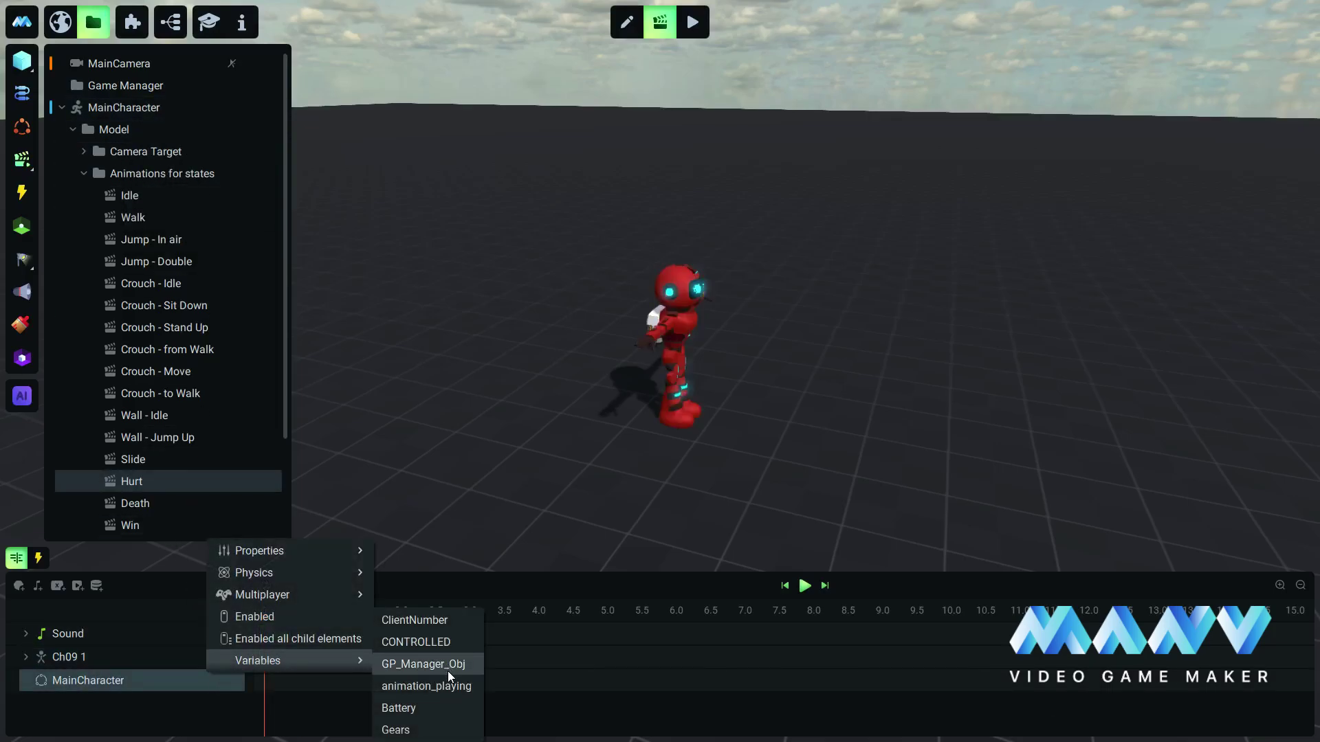
click(415, 705)
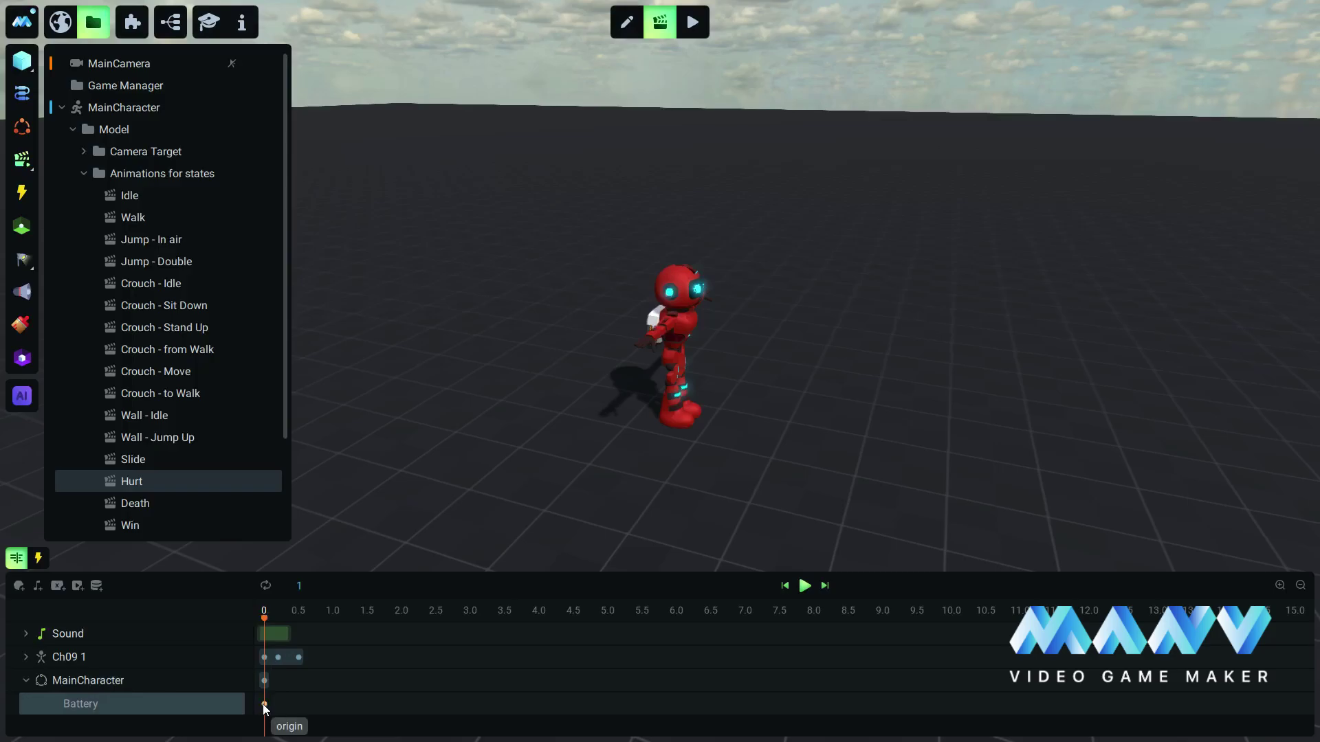
Set the Battery keyframe value to ${MainCharacter}.Battery - 5
click(263, 704)
key(BackSpace)
key(BackSpace)
key(BackSpace)
key(BackSpace)
key(BackSpace)
key(BackSpace)
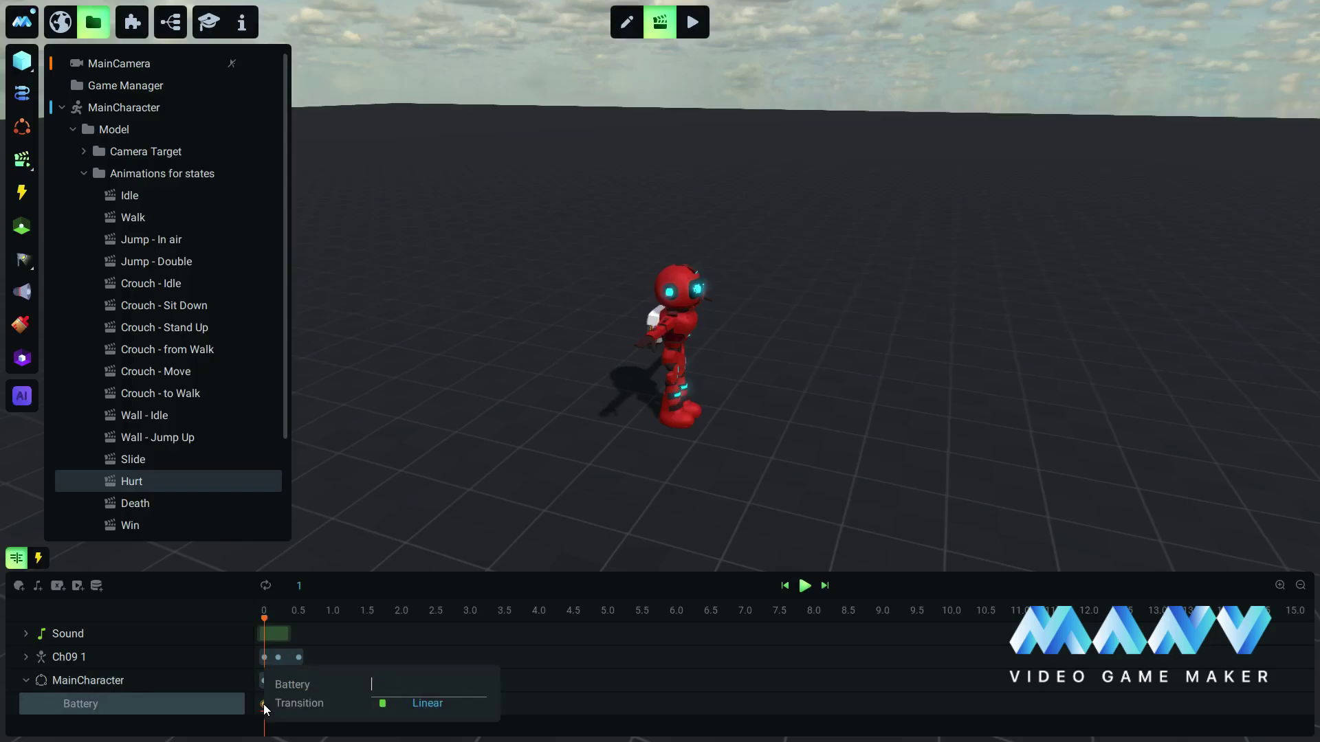
text($0)
mouse_move(415, 608)
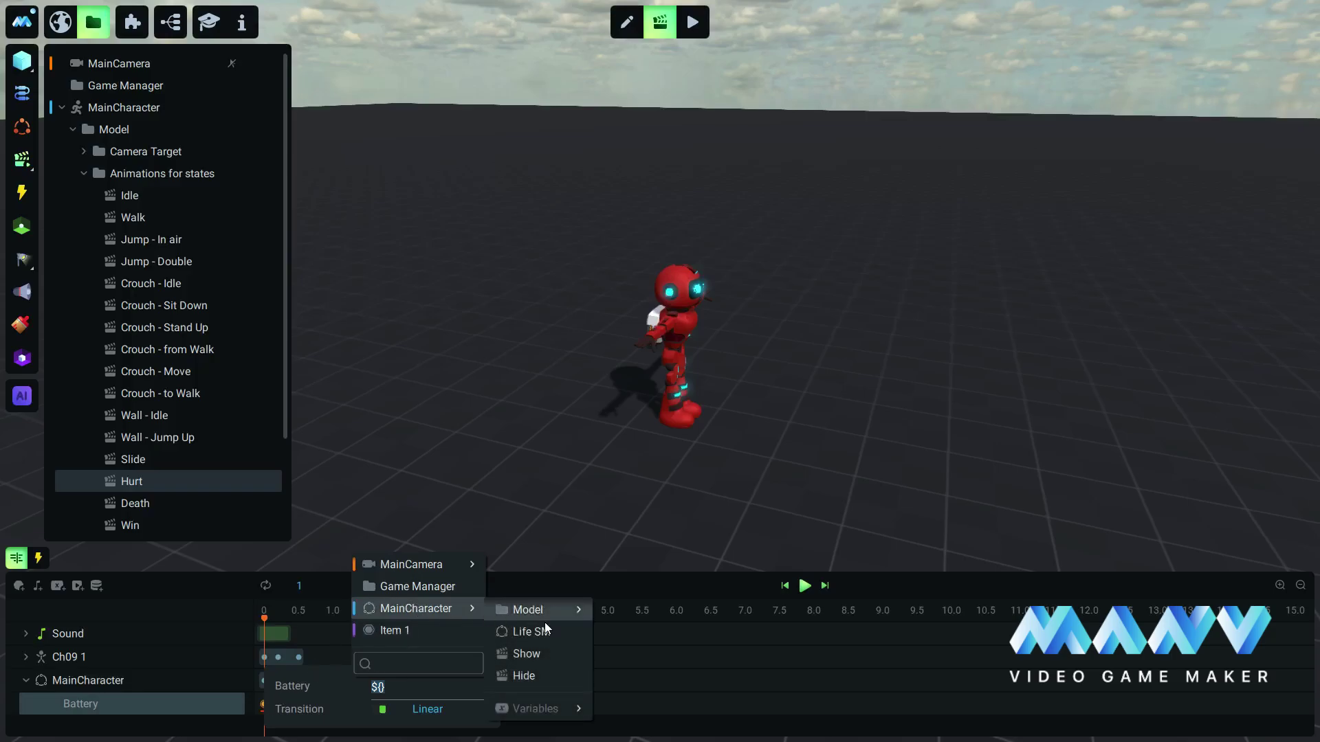
mouse_move(559, 710)
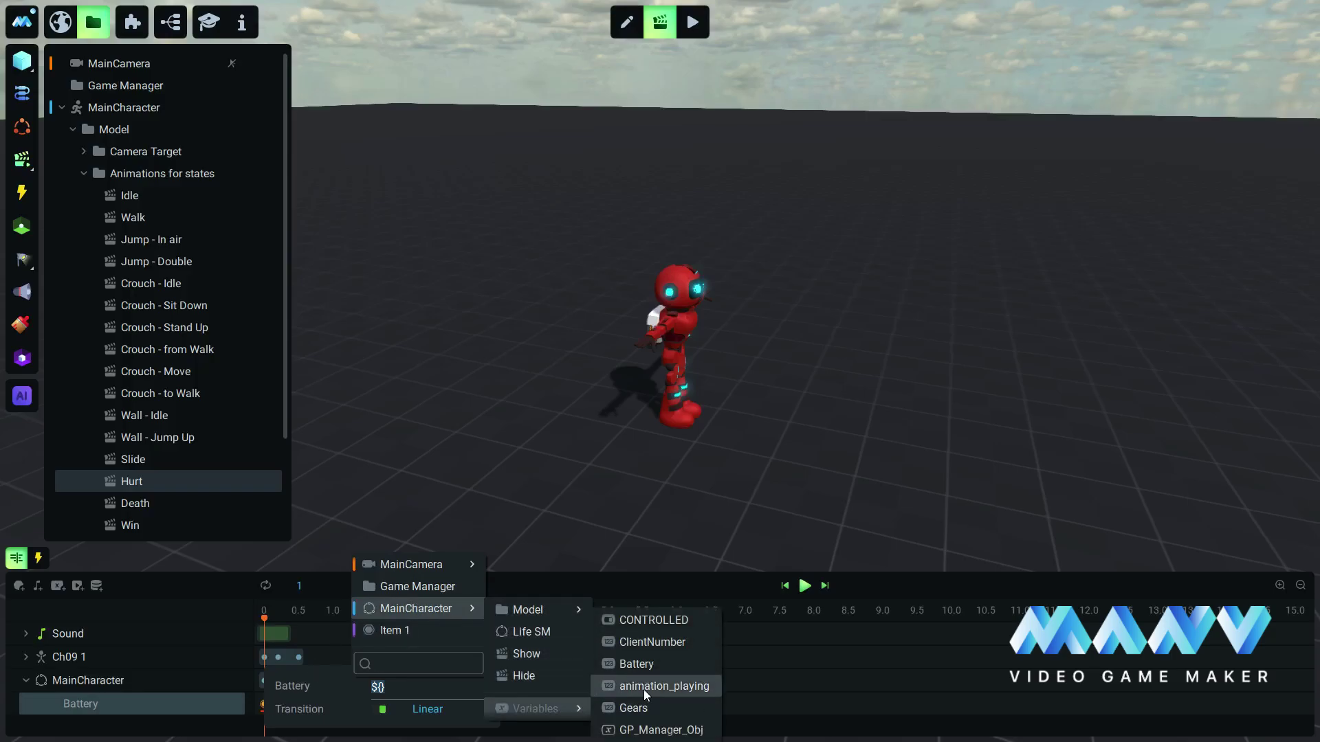
click(651, 664)
text(- 5)
key(Return)
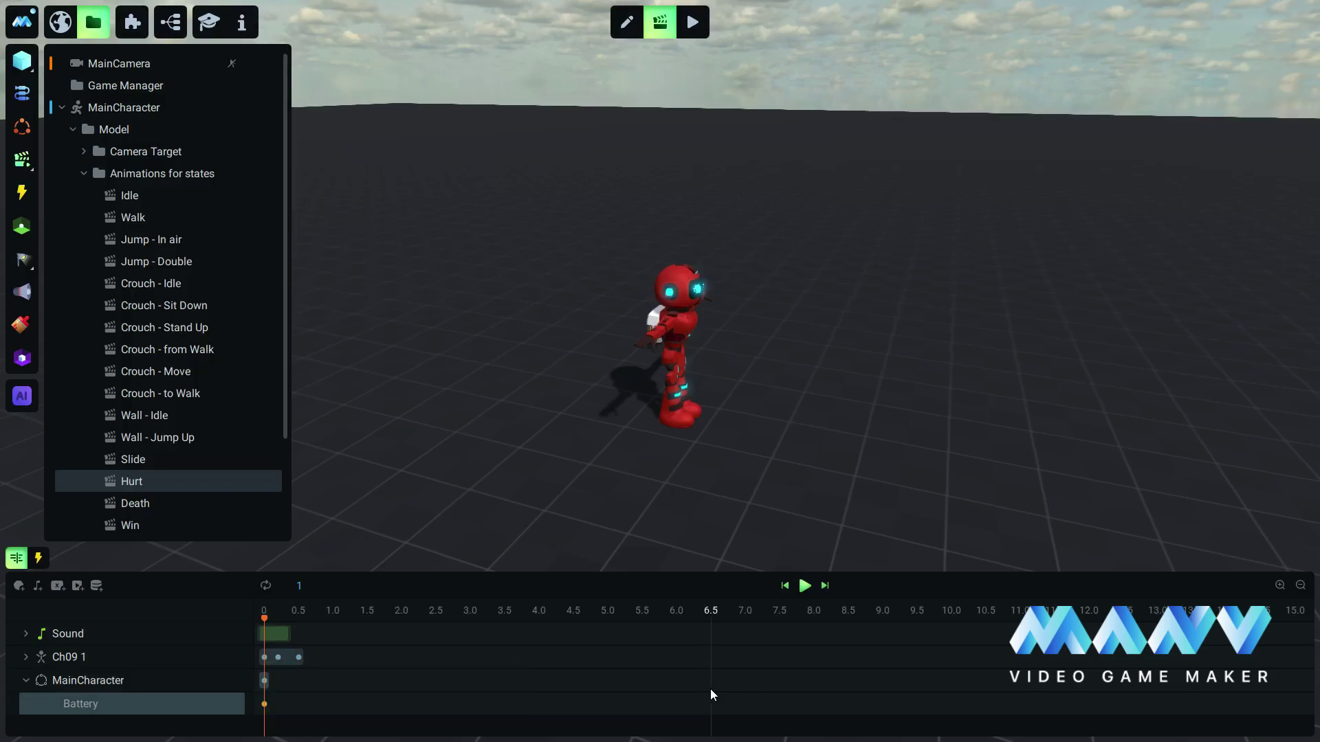
Show the animation triggers and switch to the Death animation's triggers
mouse_move(273, 482)
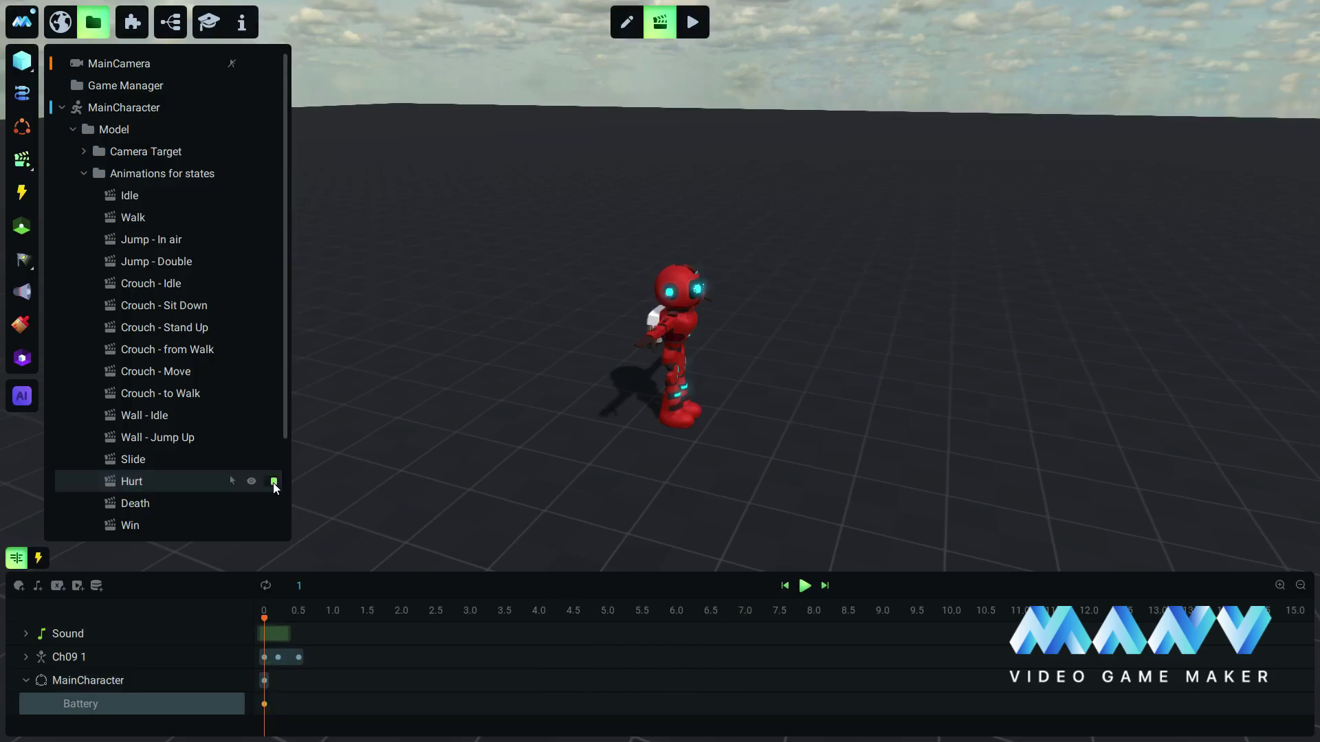
click(38, 559)
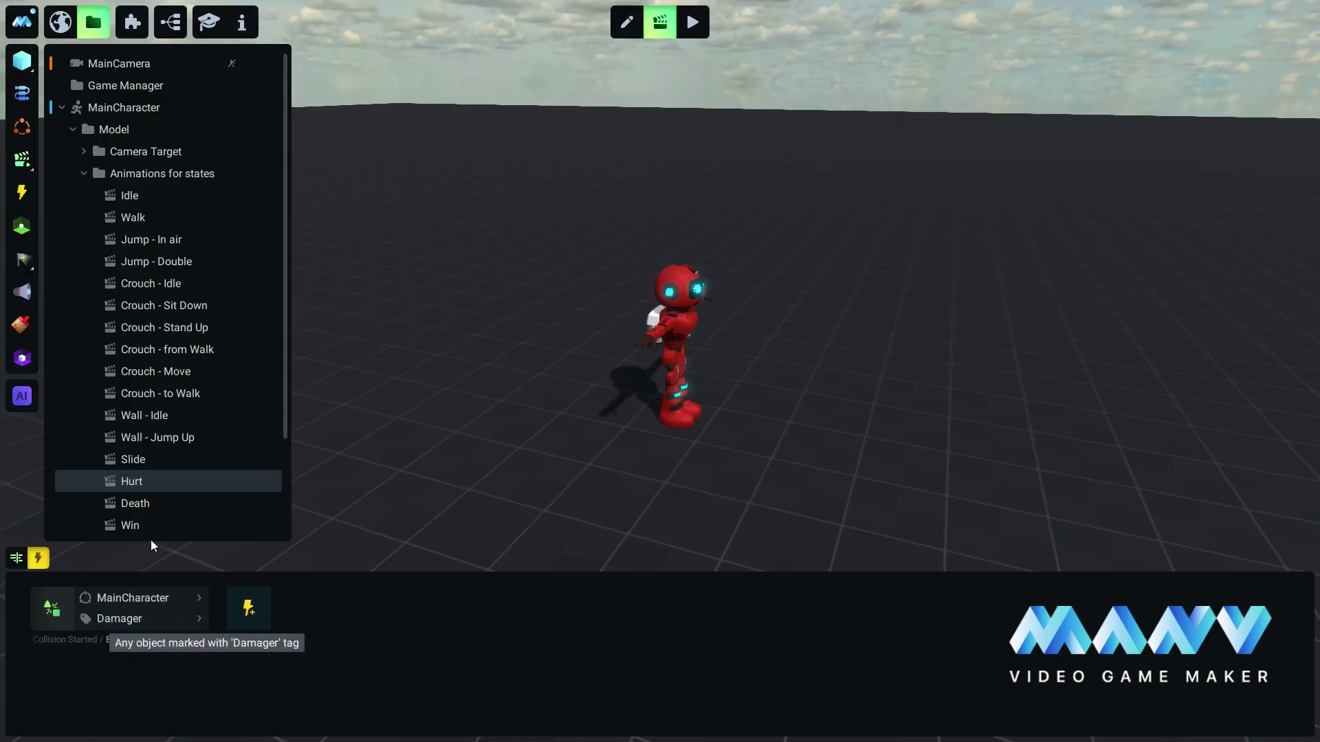
click(135, 505)
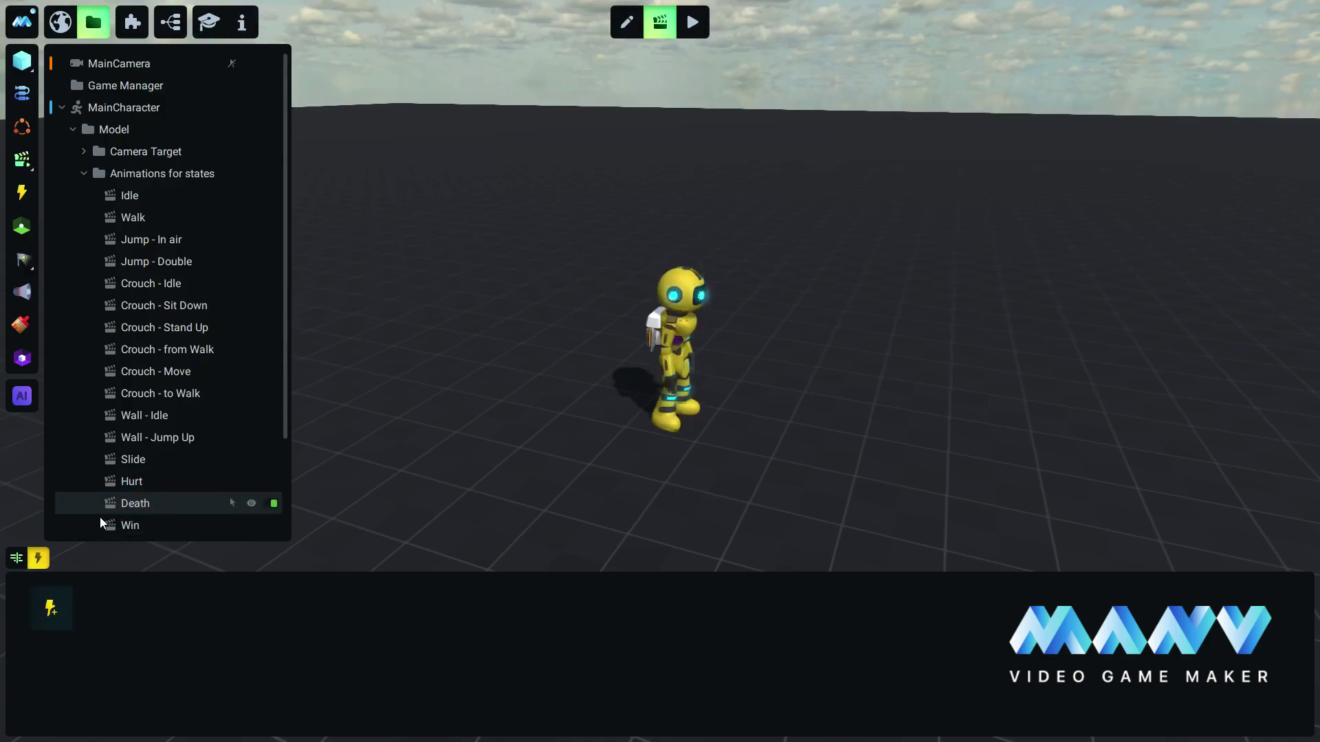
Add a Comparison > Result is True Started > Less or equal trigger to Death
click(51, 618)
mouse_move(127, 640)
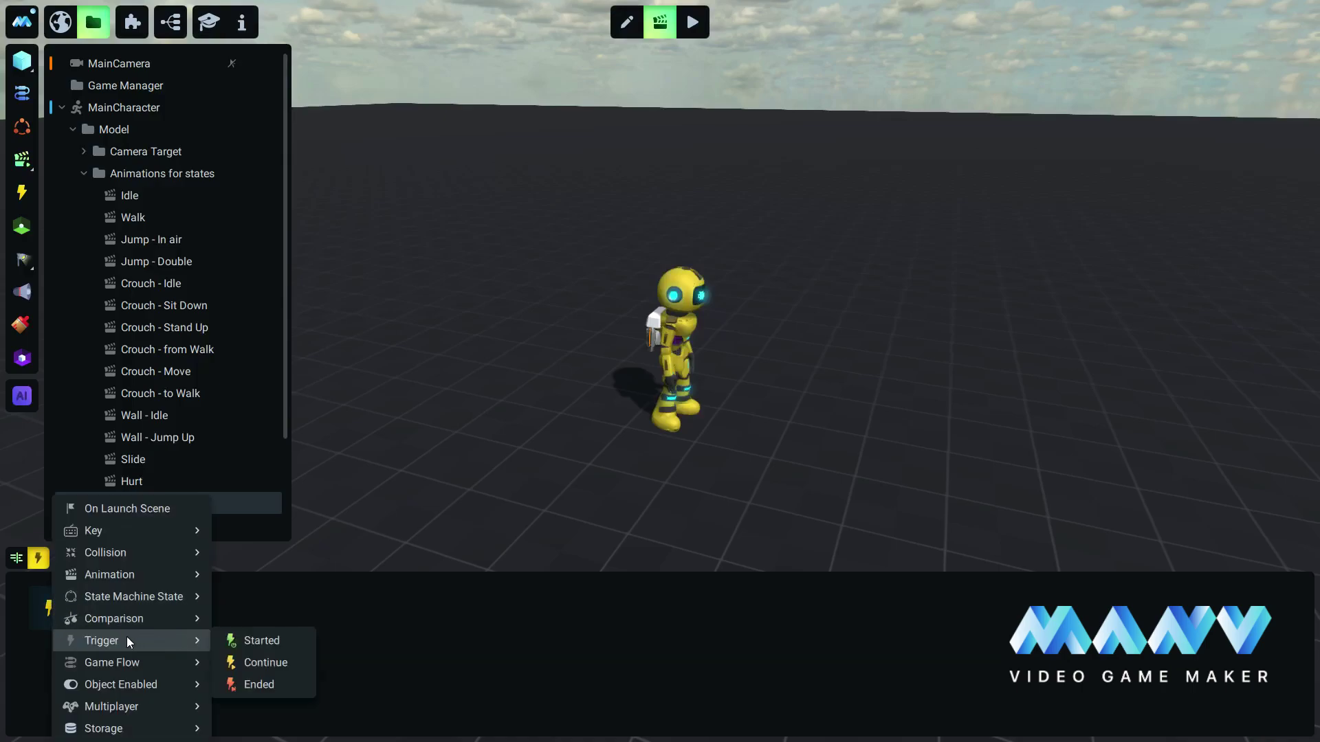
mouse_move(309, 620)
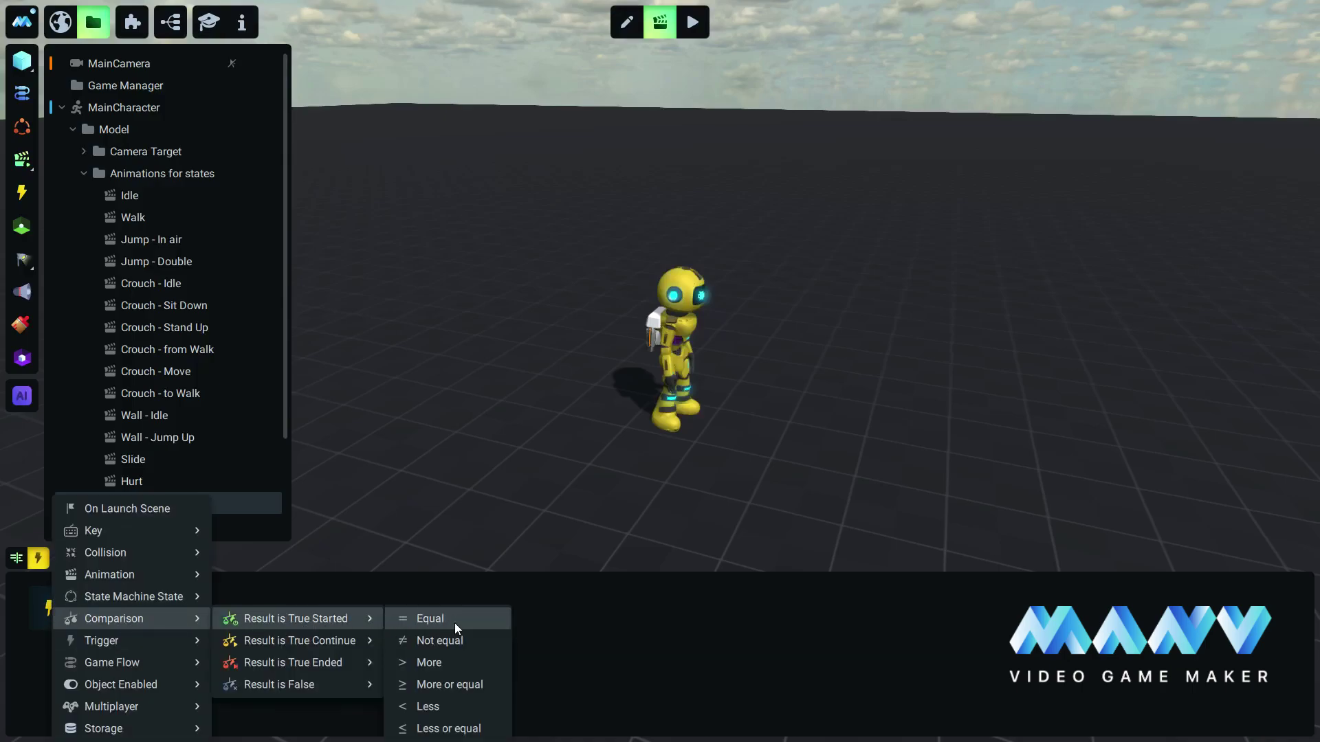
click(454, 728)
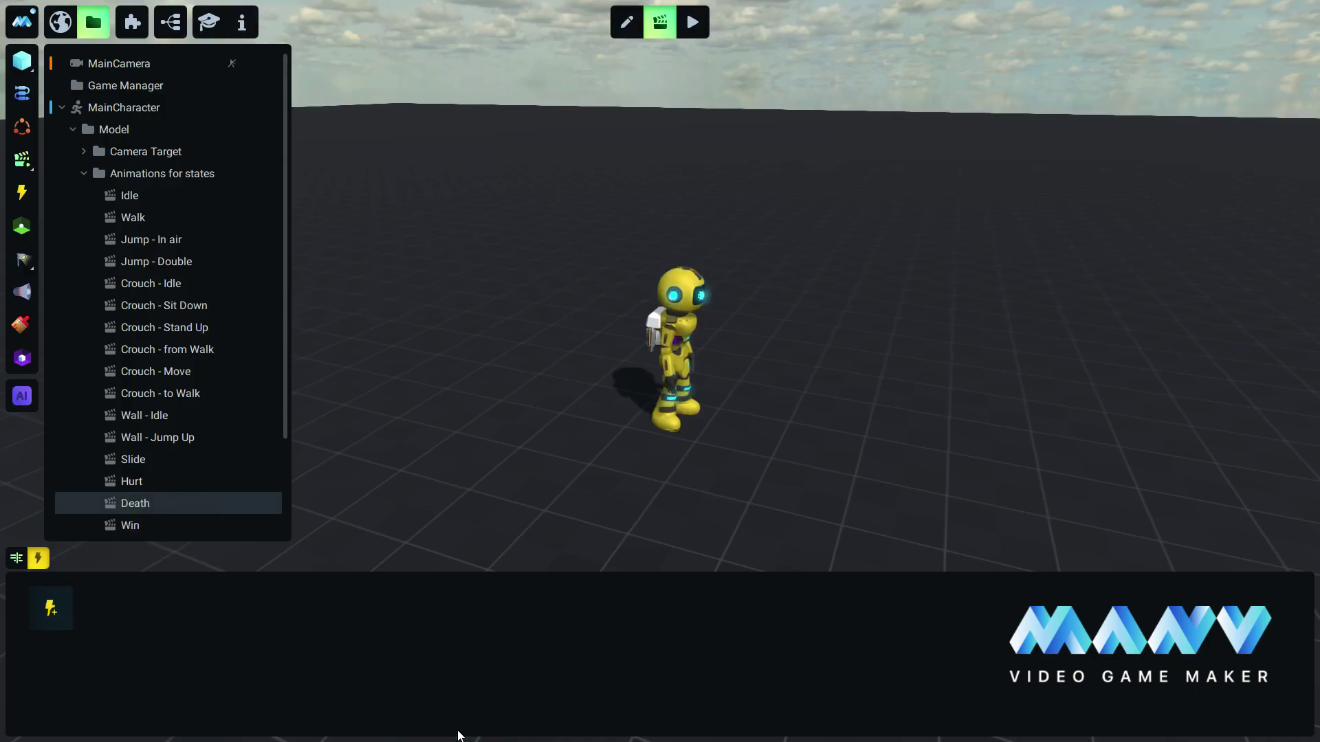
Set the comparison's Value 1 to ${MainCharacter}.Battery and Value 2 to 0
click(123, 600)
text(${})
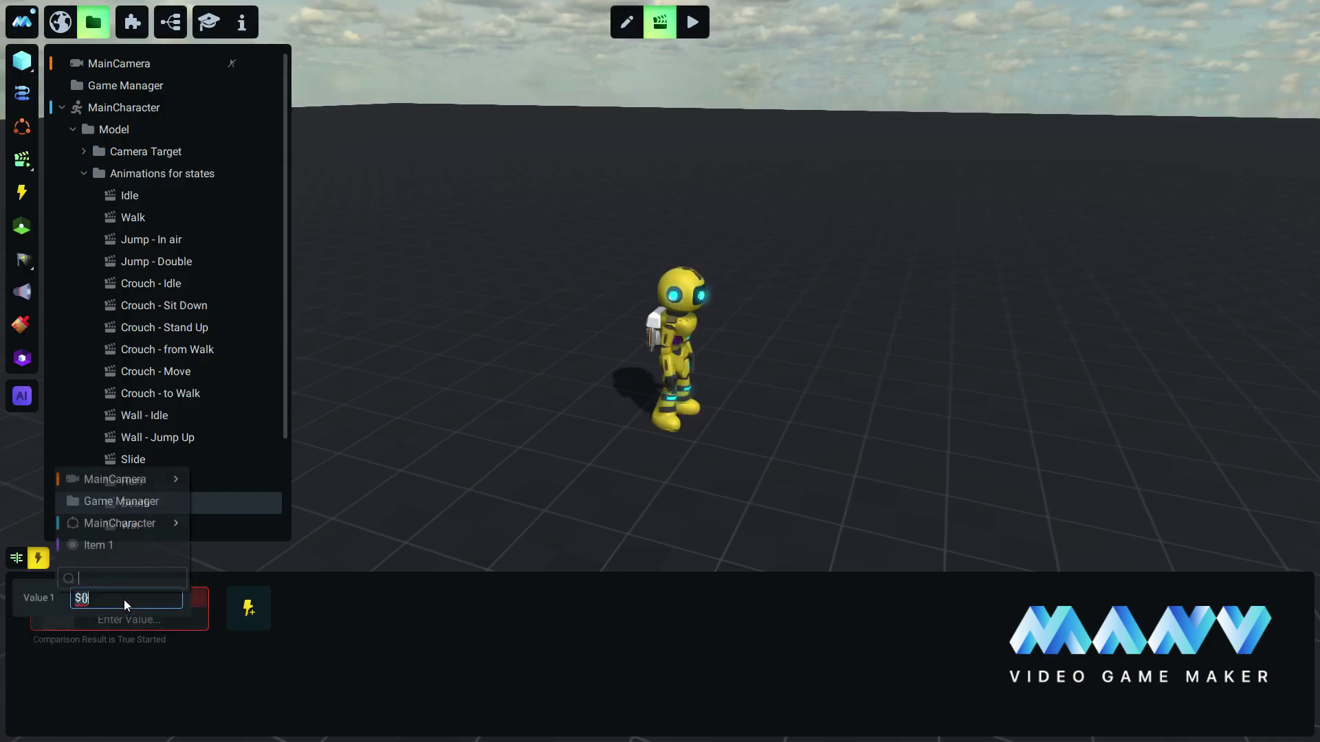
mouse_move(122, 524)
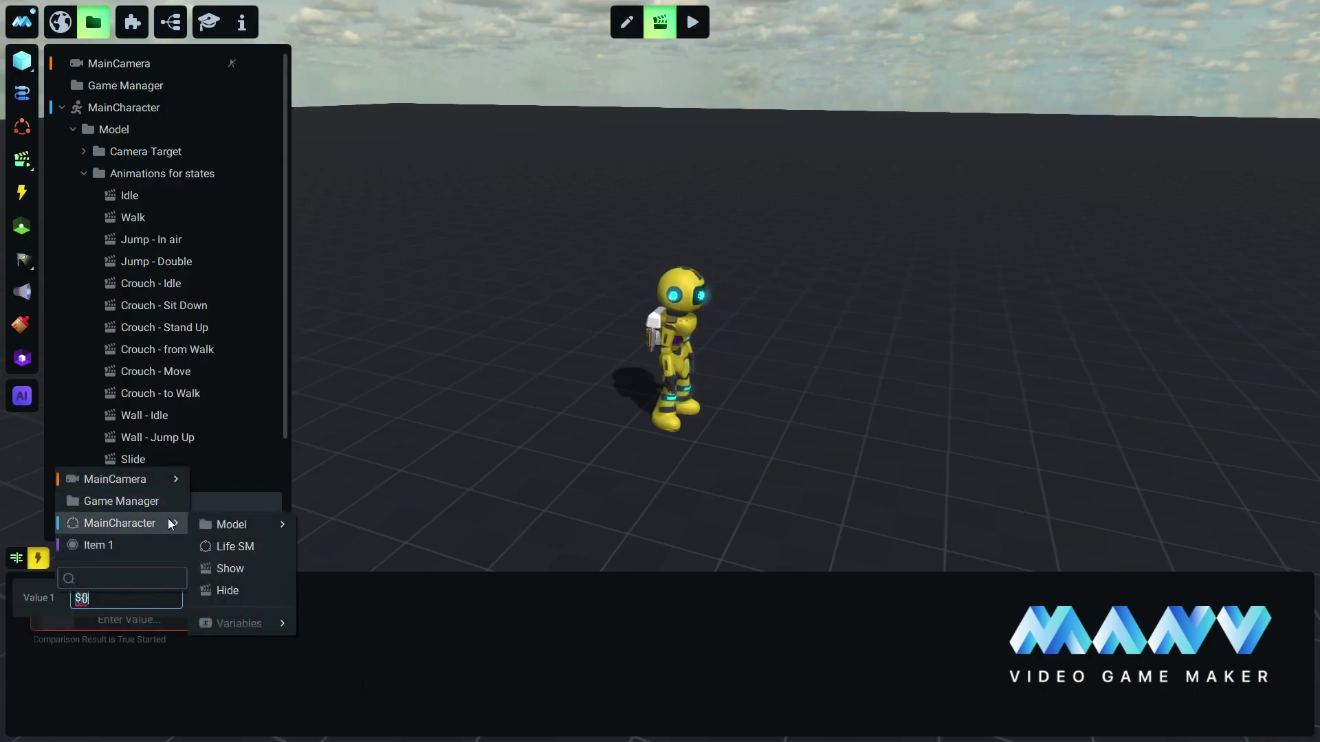
mouse_move(266, 621)
click(352, 658)
click(336, 632)
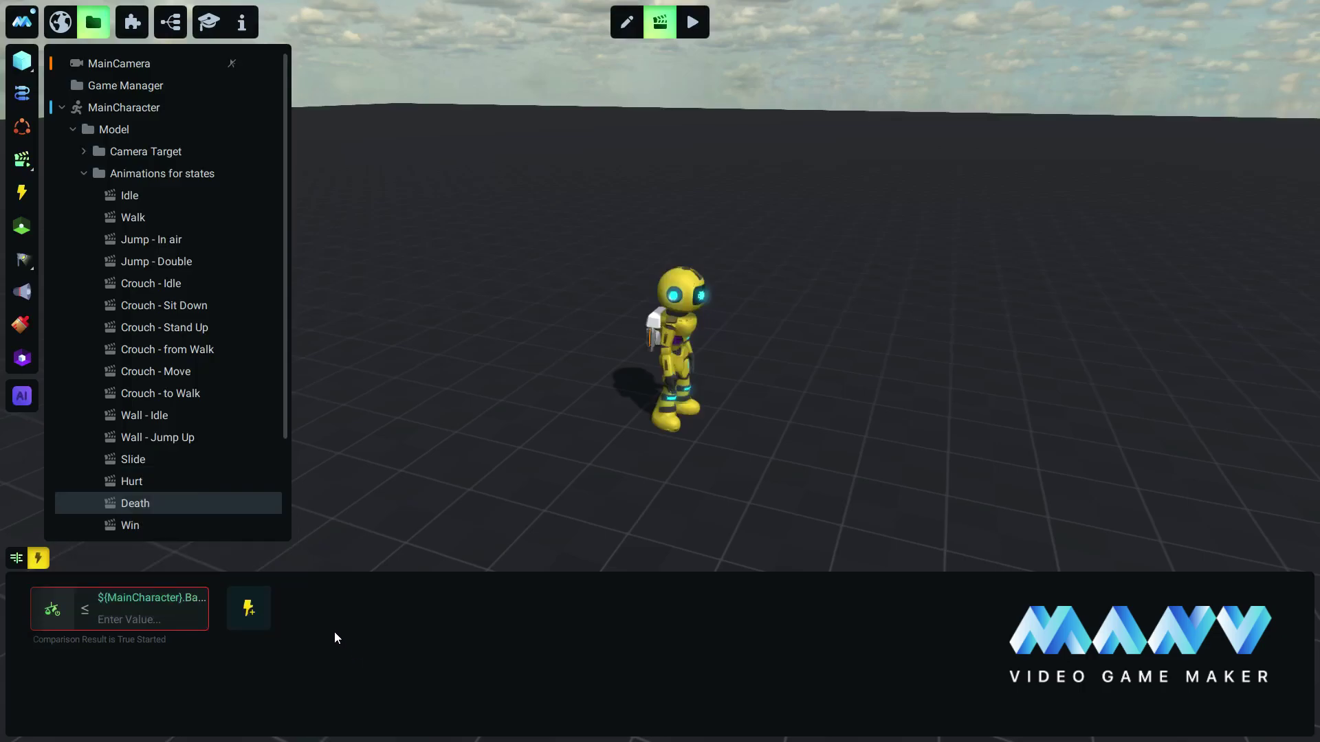
click(139, 621)
text(0)
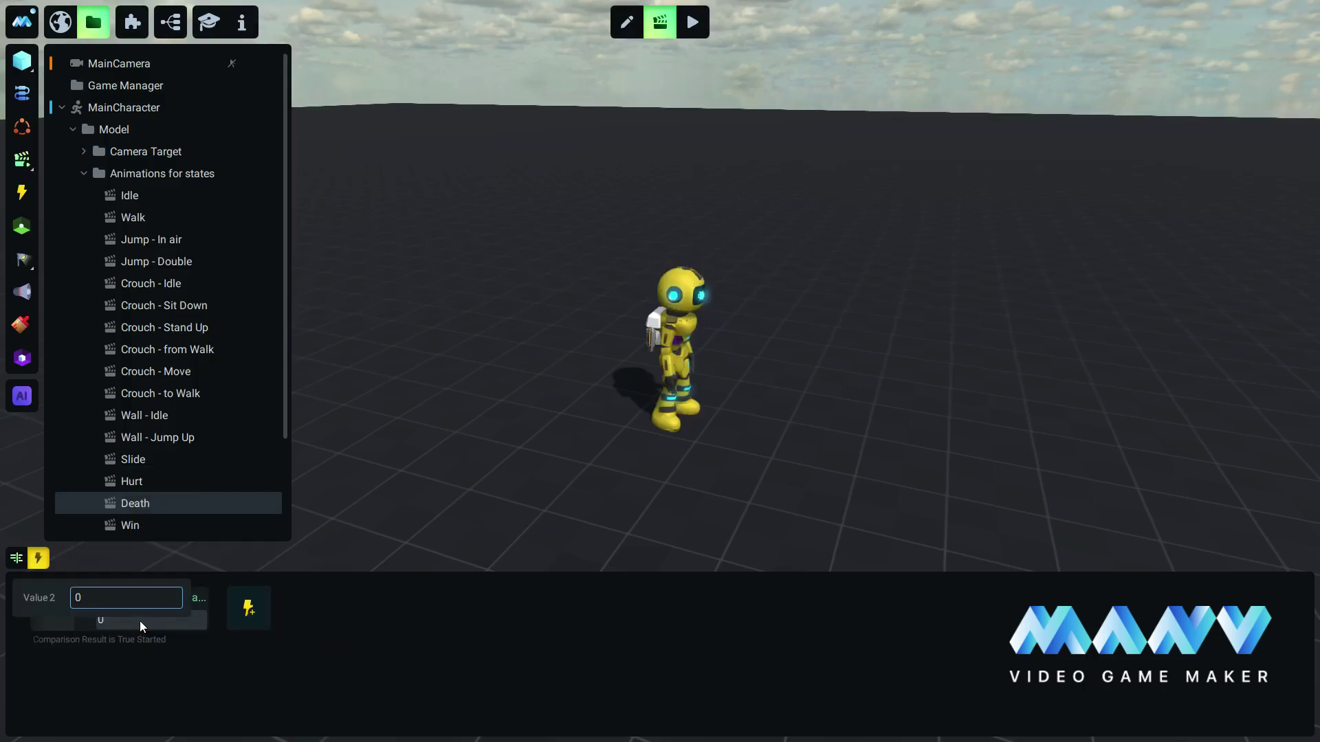
key(Return)
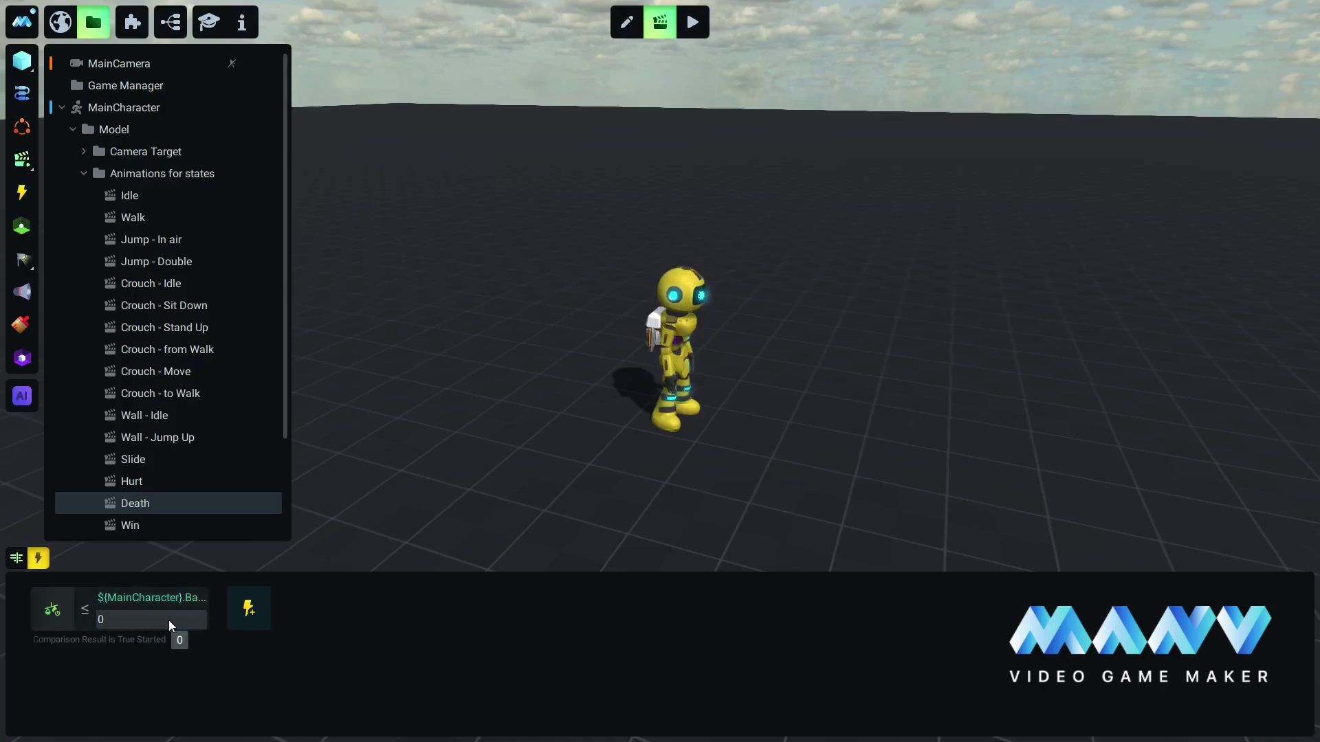
Add a MainCharacter Battery track to the Jump - Double animation's timeline
click(152, 260)
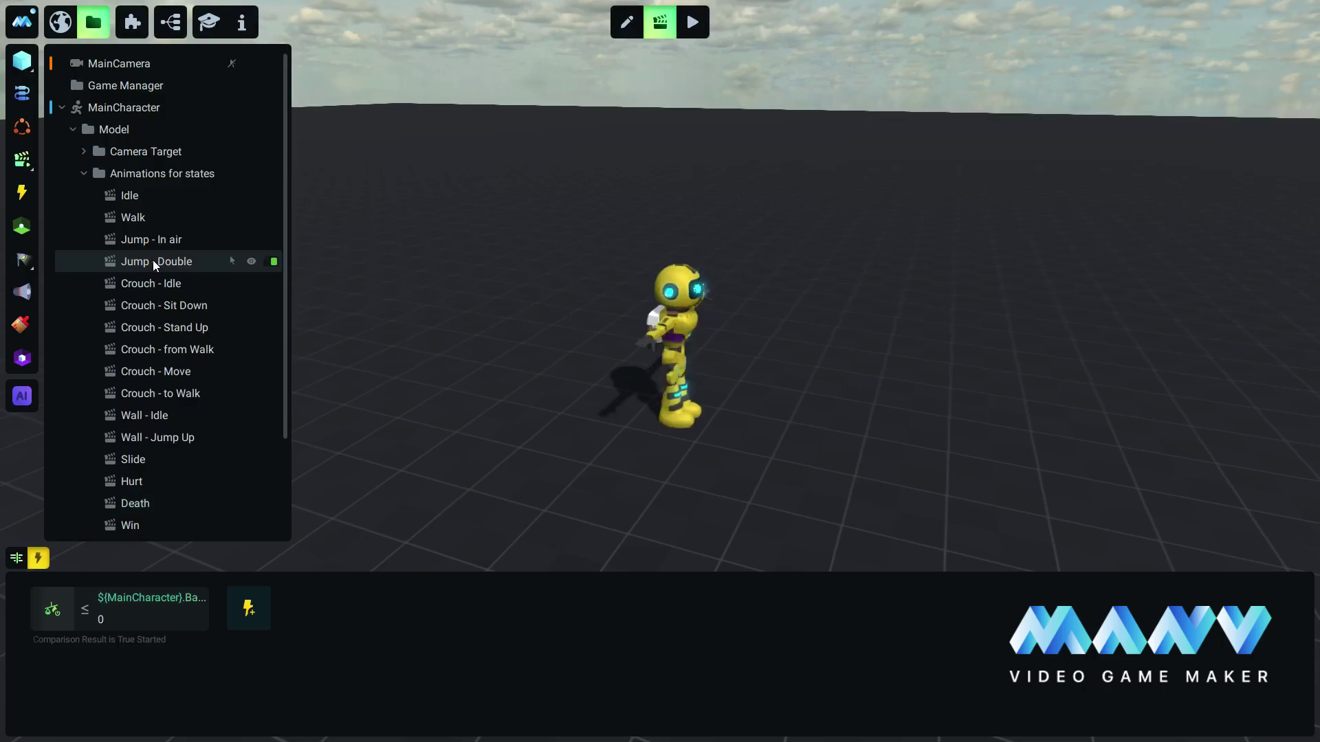
click(17, 558)
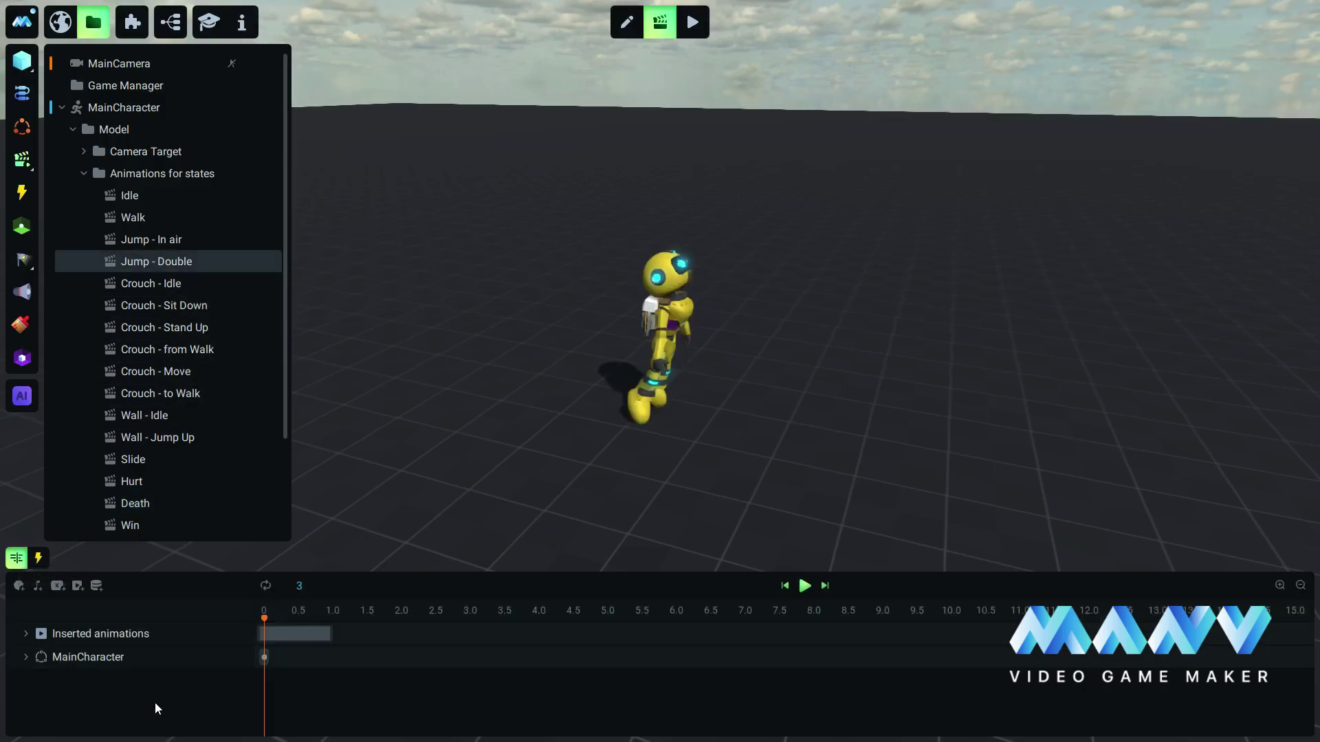
click(26, 657)
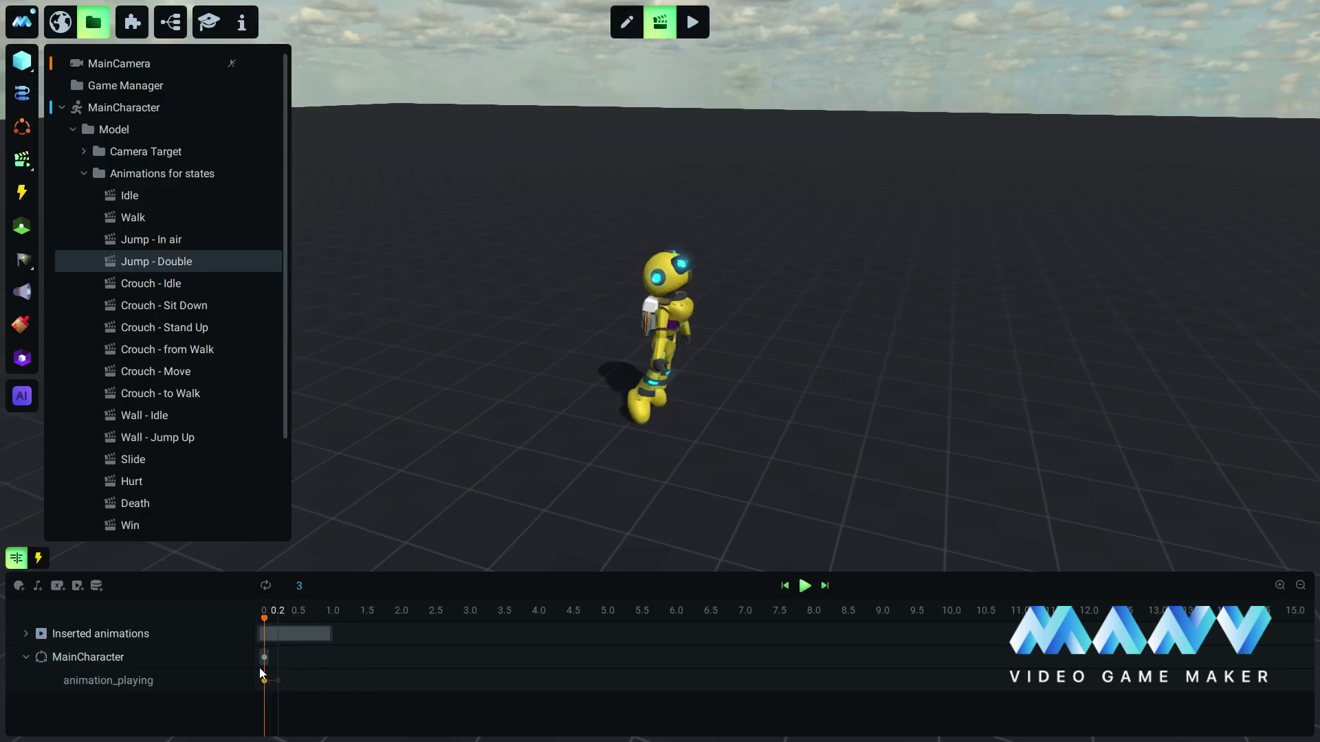
right_click(209, 657)
mouse_move(284, 637)
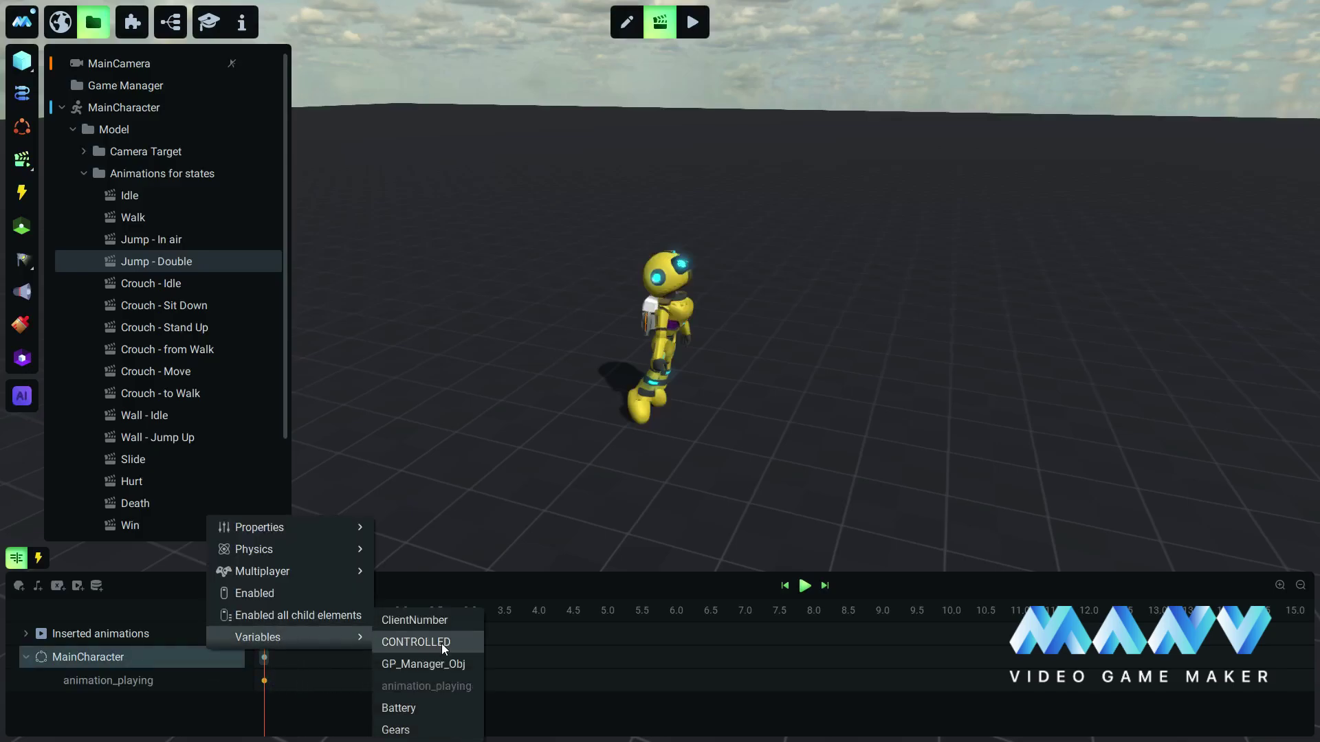
click(402, 708)
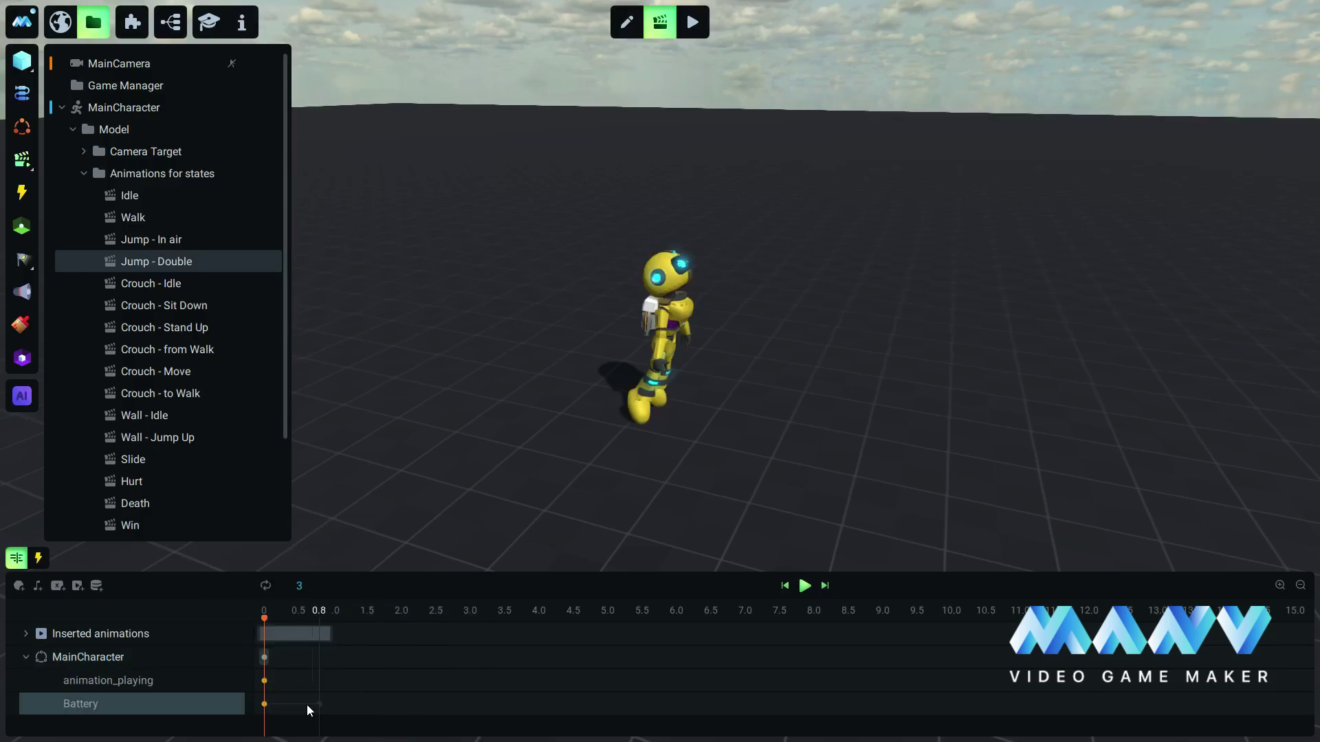
Set the Battery keyframe value to ${MainCharacter}.Battery - 1
click(264, 703)
key(ctrl+a)
key(BackSpace)
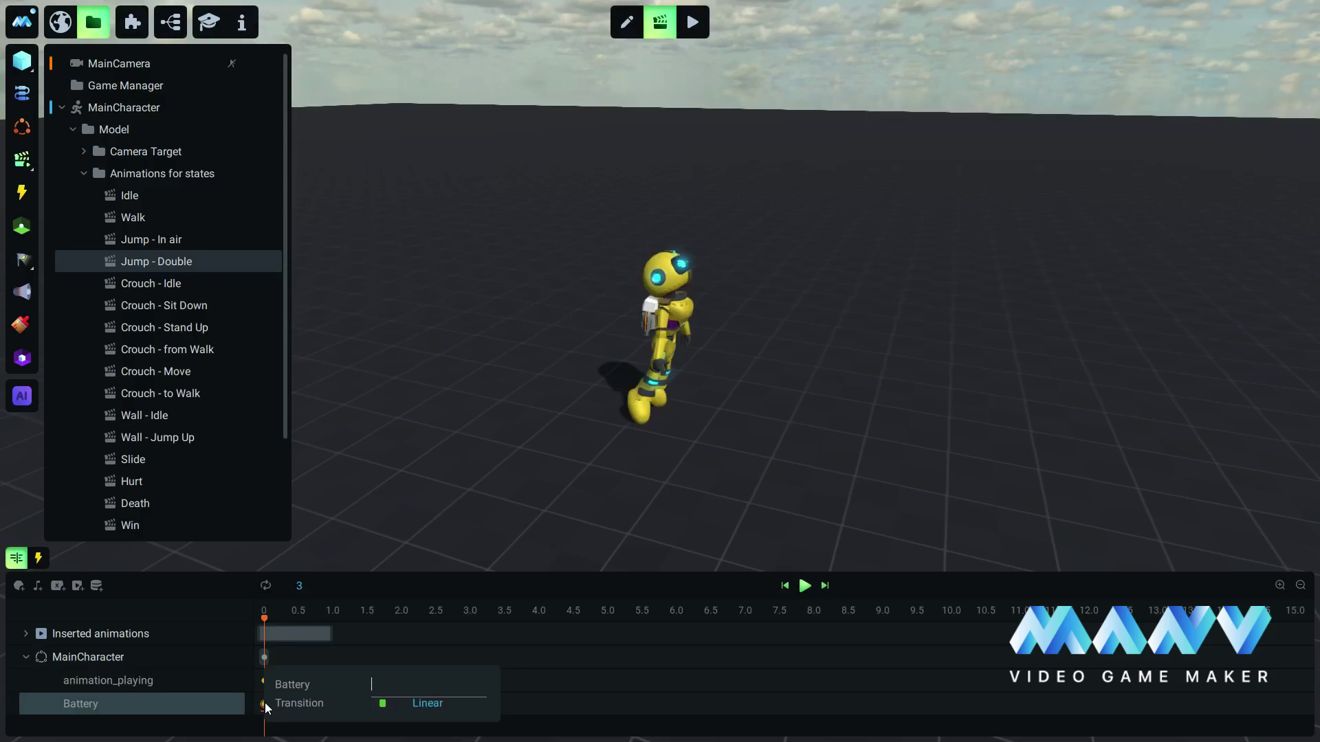
text(${)
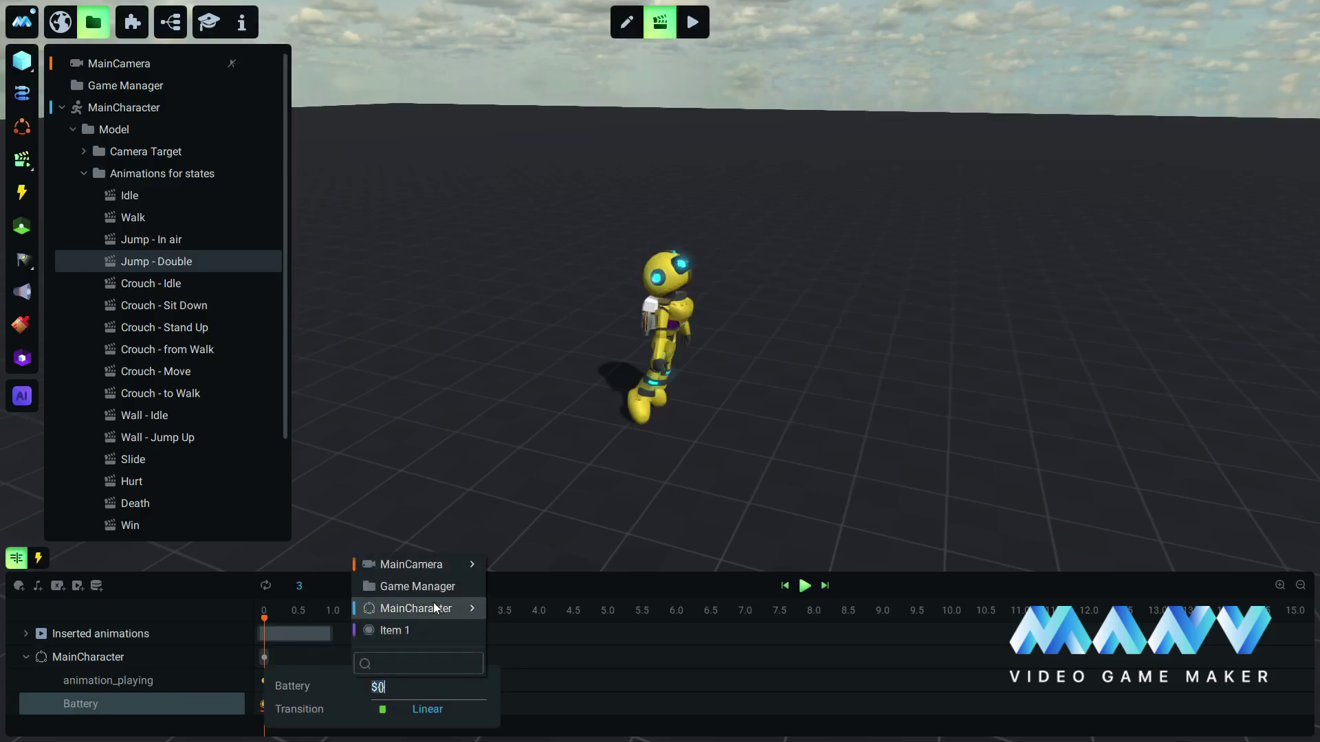
mouse_move(429, 607)
mouse_move(571, 709)
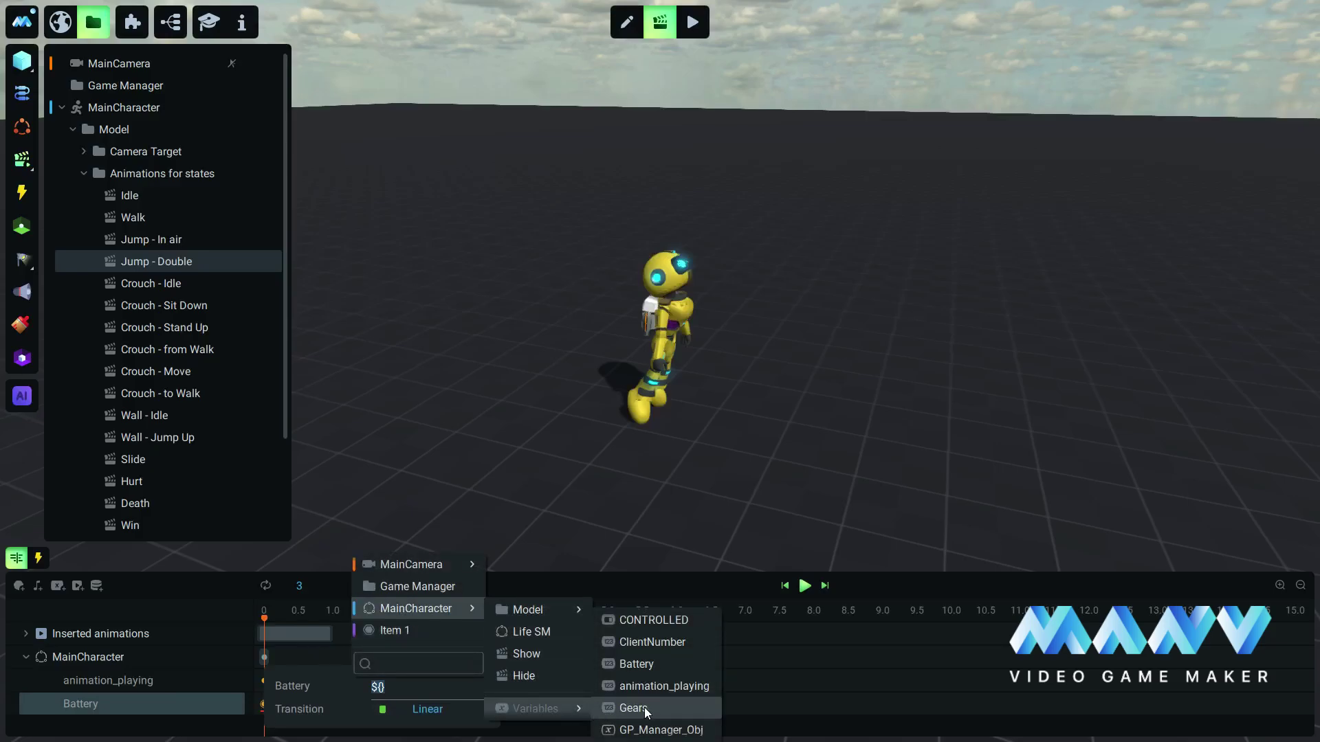
click(647, 663)
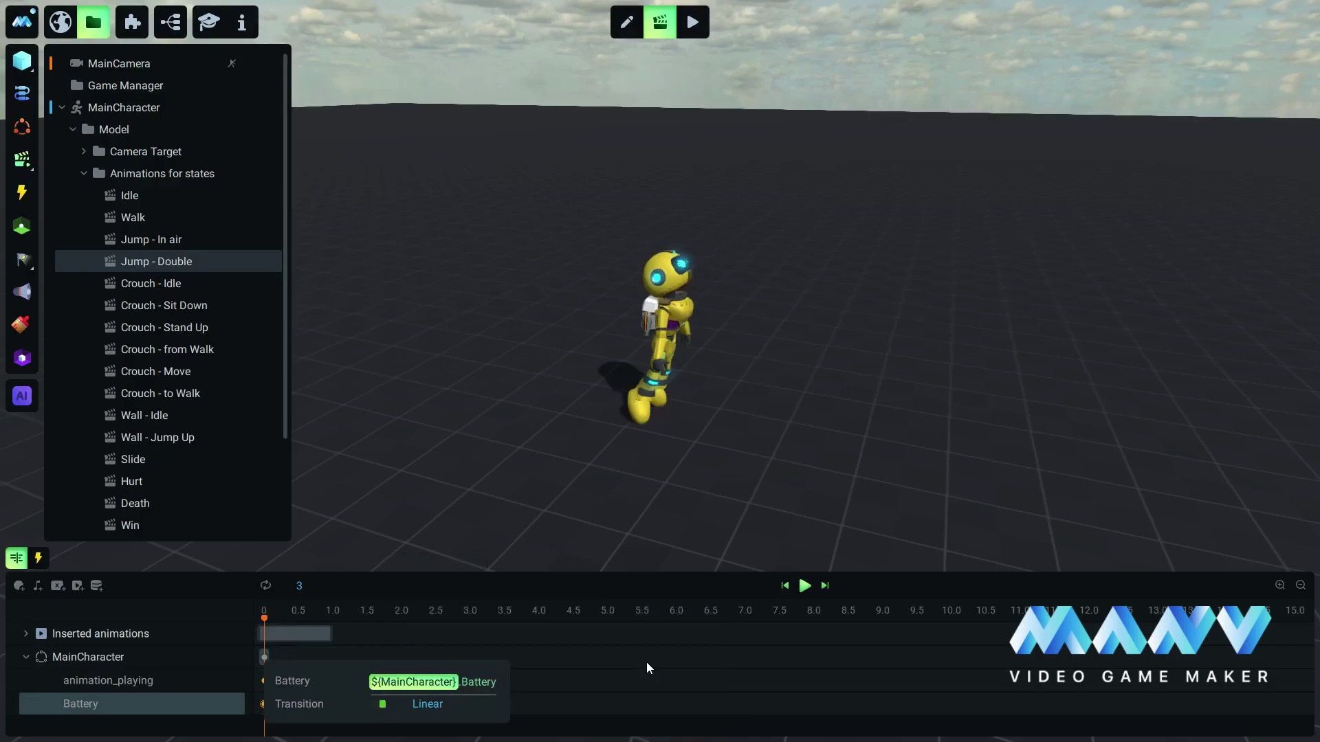
text(-)
text( 1)
key(Return)
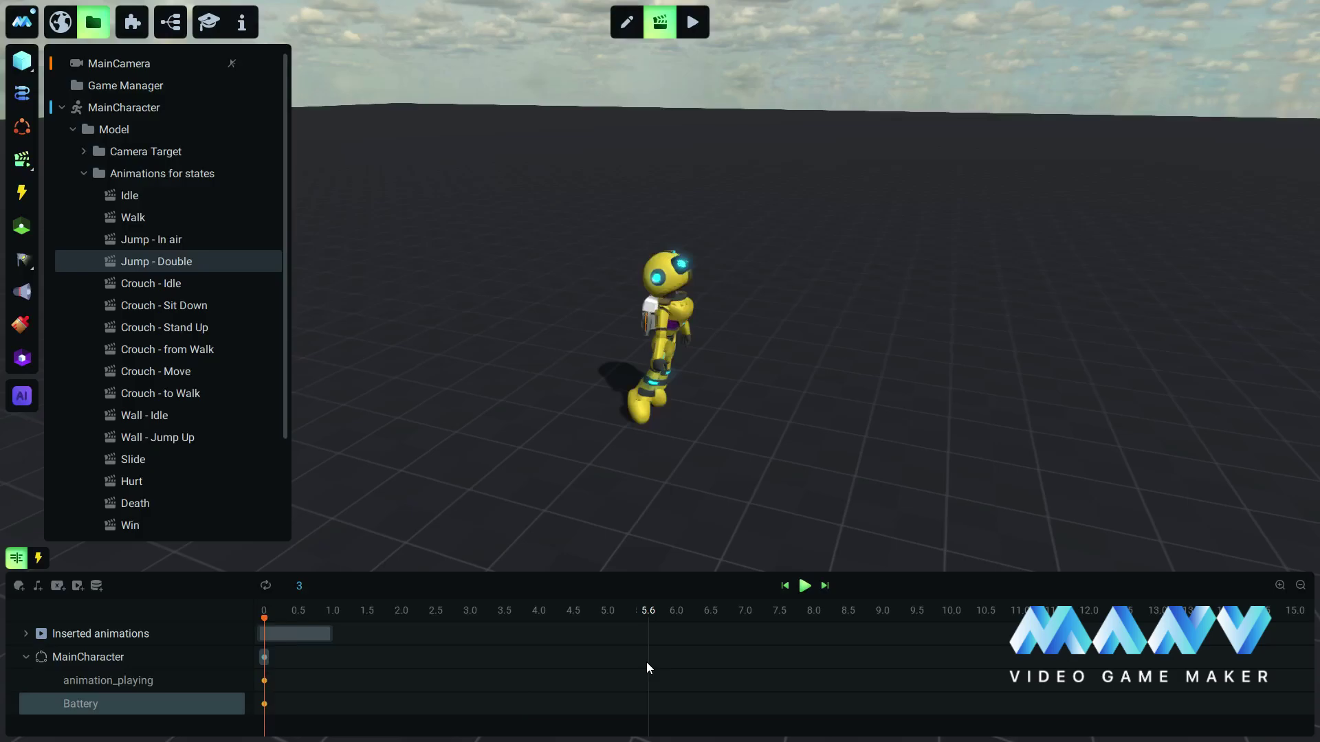
Return to scene editing with Animations for states collapsed and nothing selected
click(627, 24)
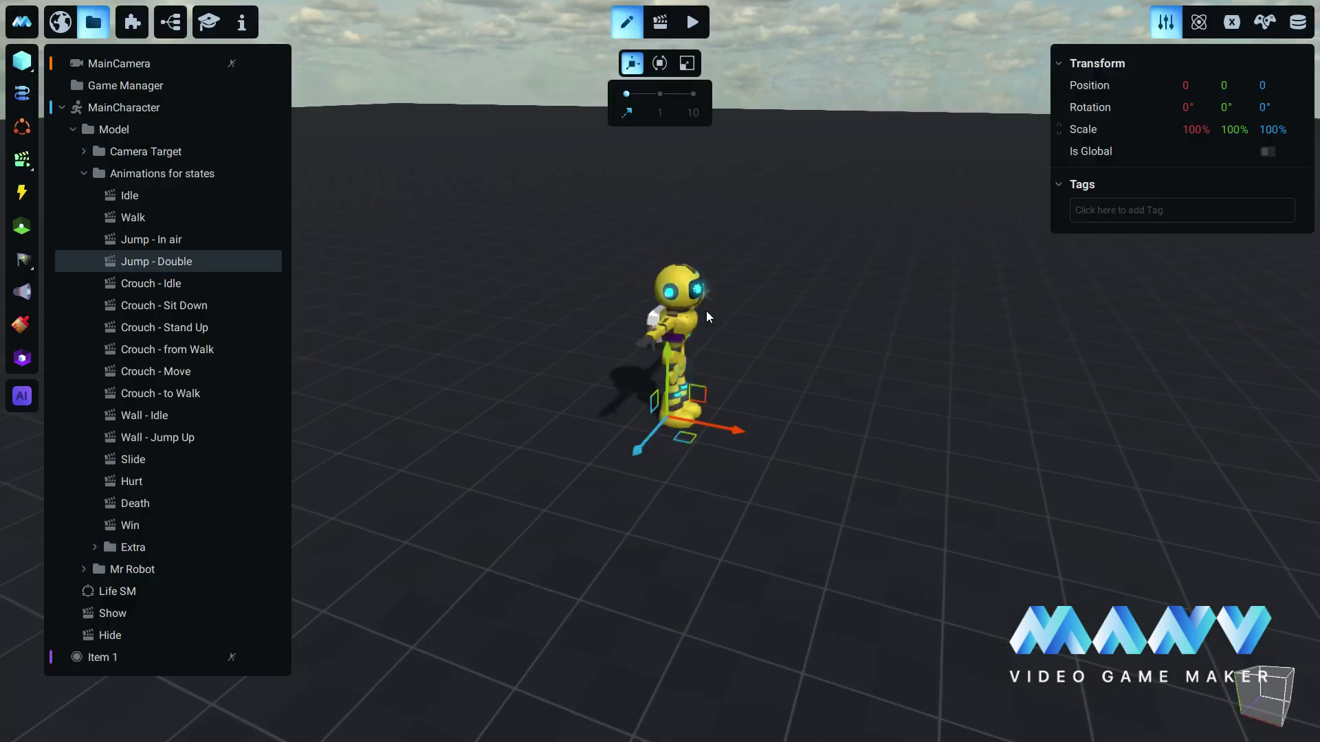
click(84, 172)
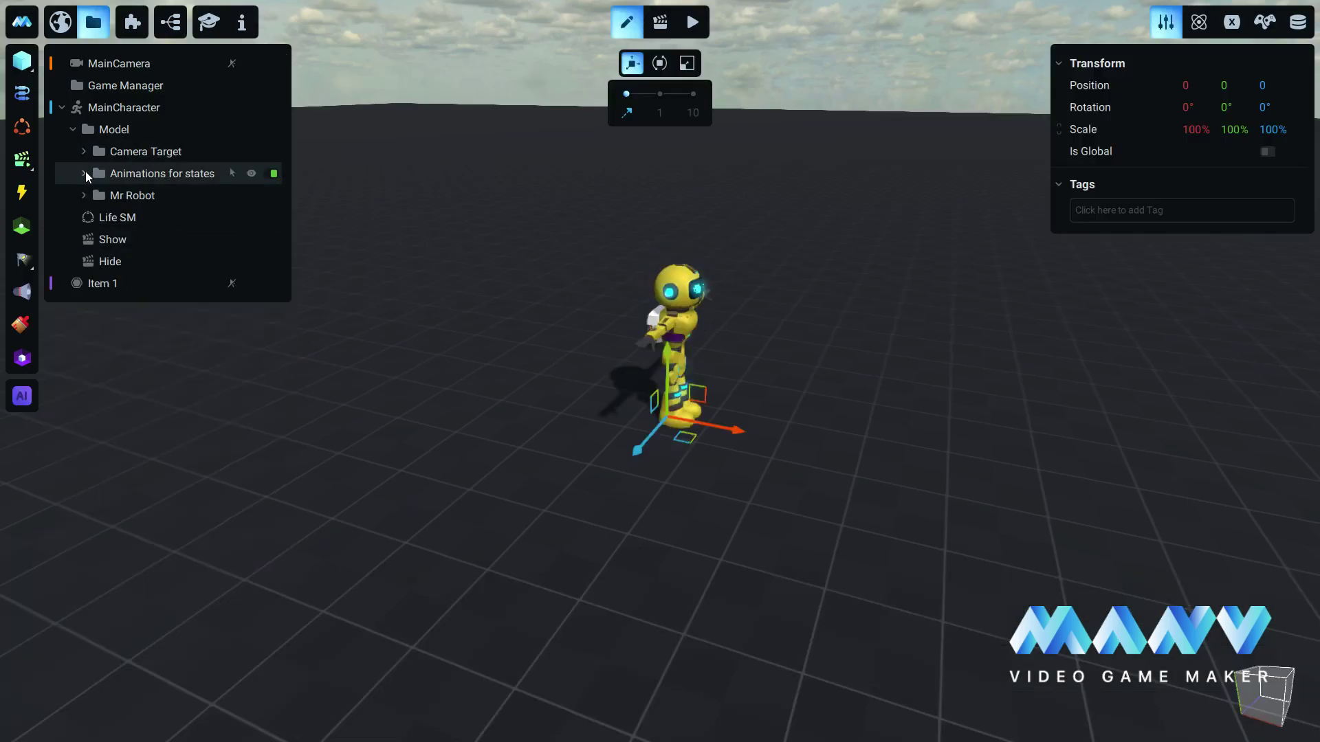
click(367, 250)
Import Spikes Trap.zip into the Asset Browser, applying the merged Damager tag
click(135, 27)
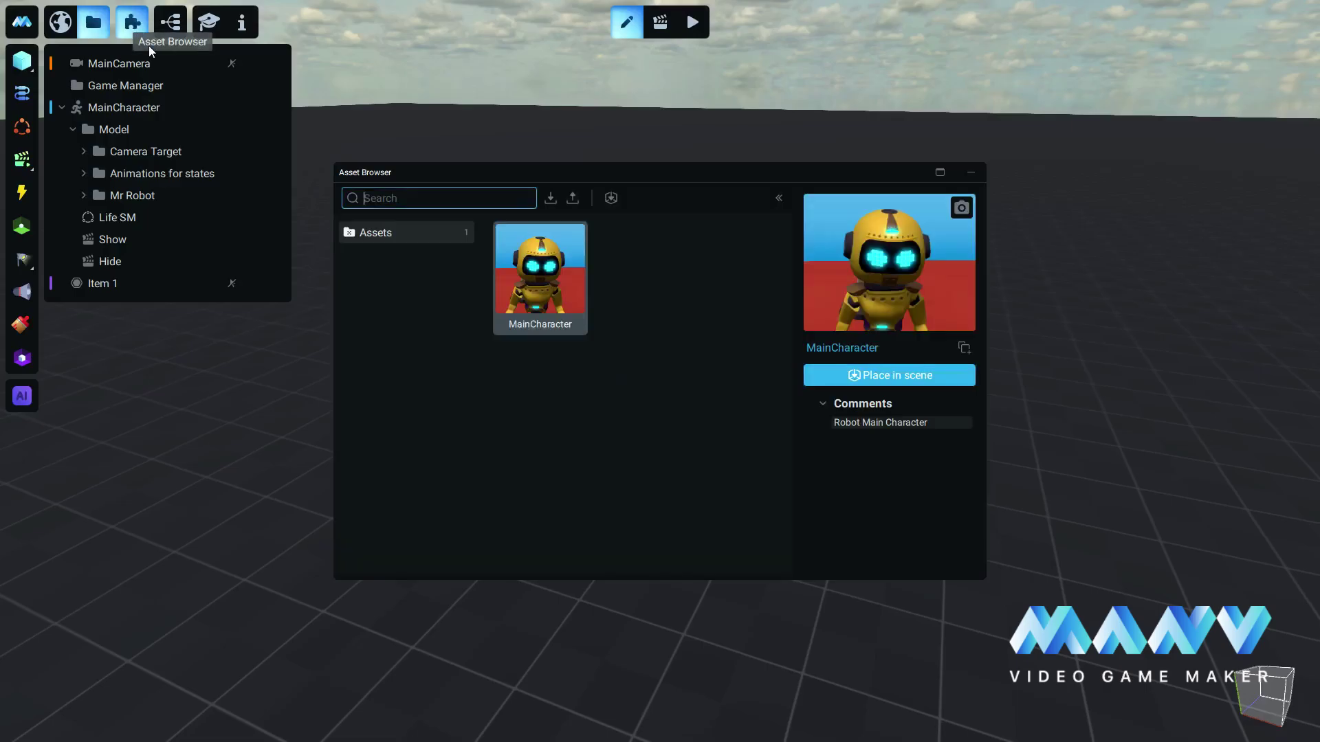
click(551, 199)
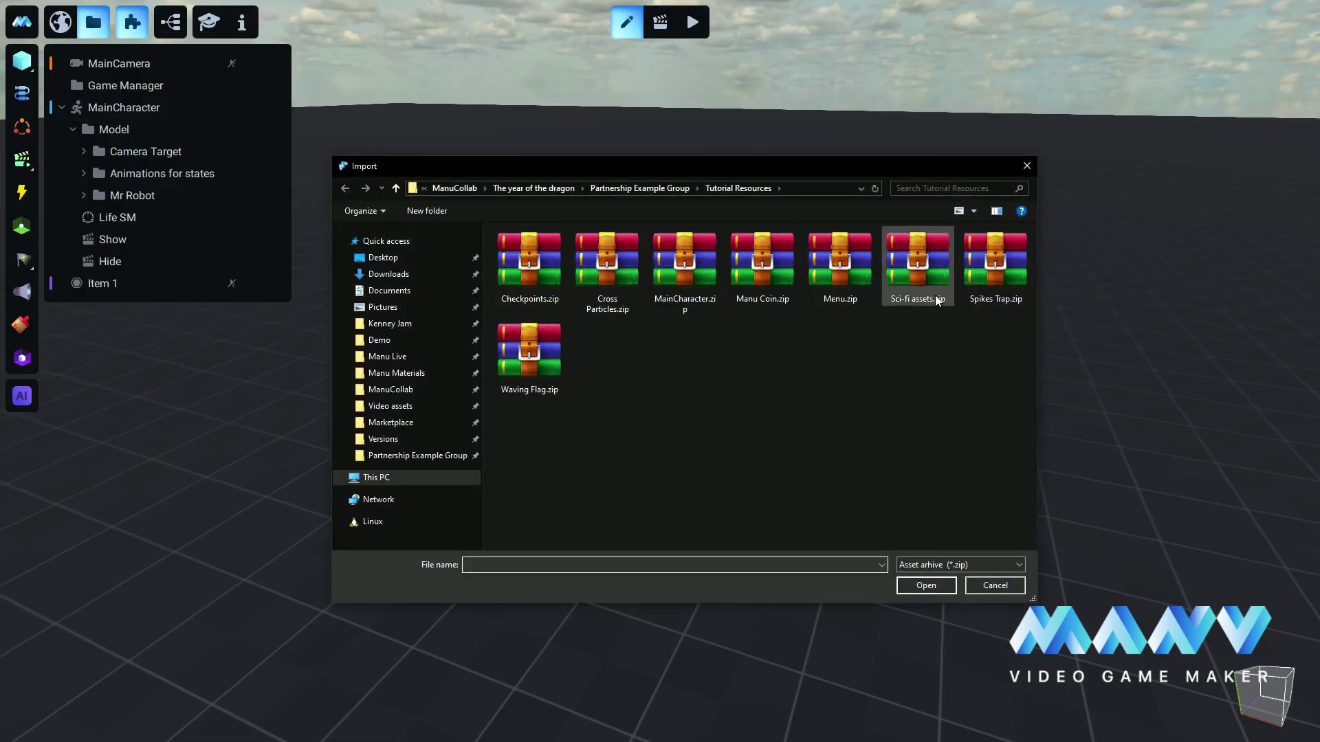
click(999, 266)
click(926, 590)
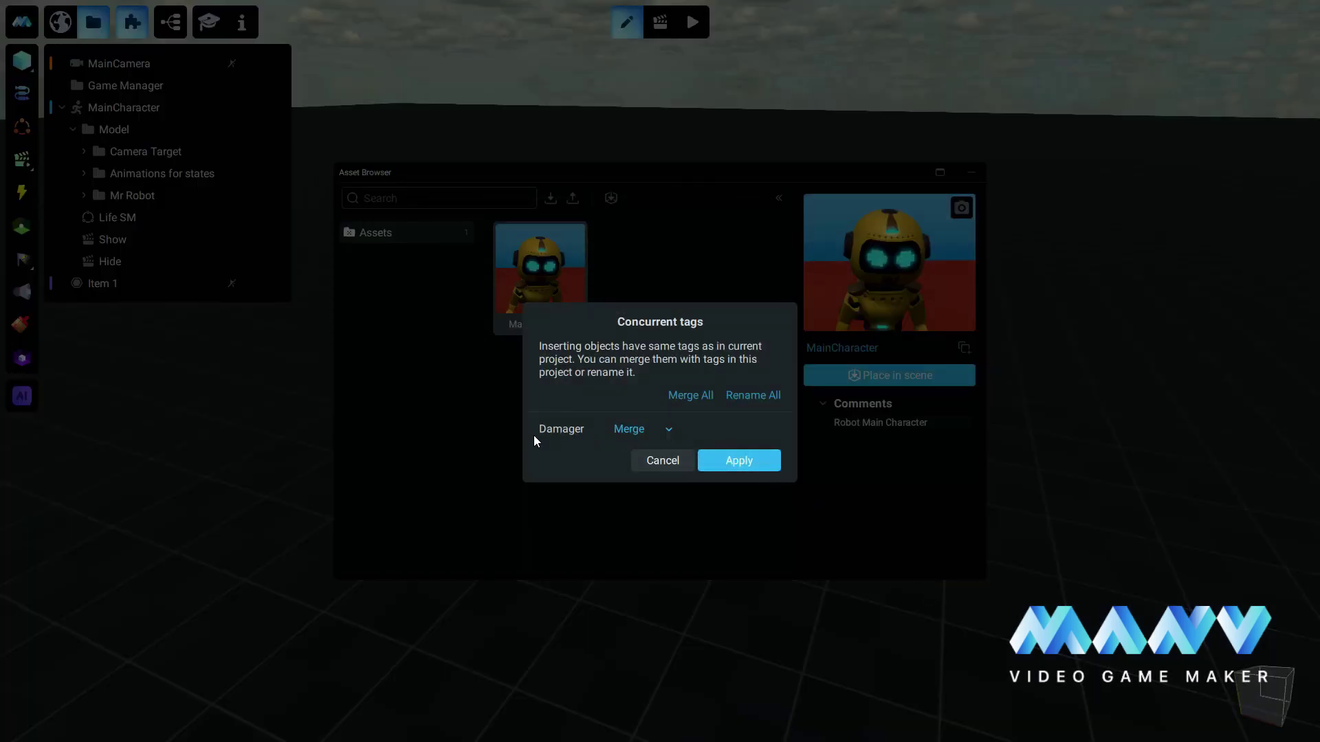
click(748, 460)
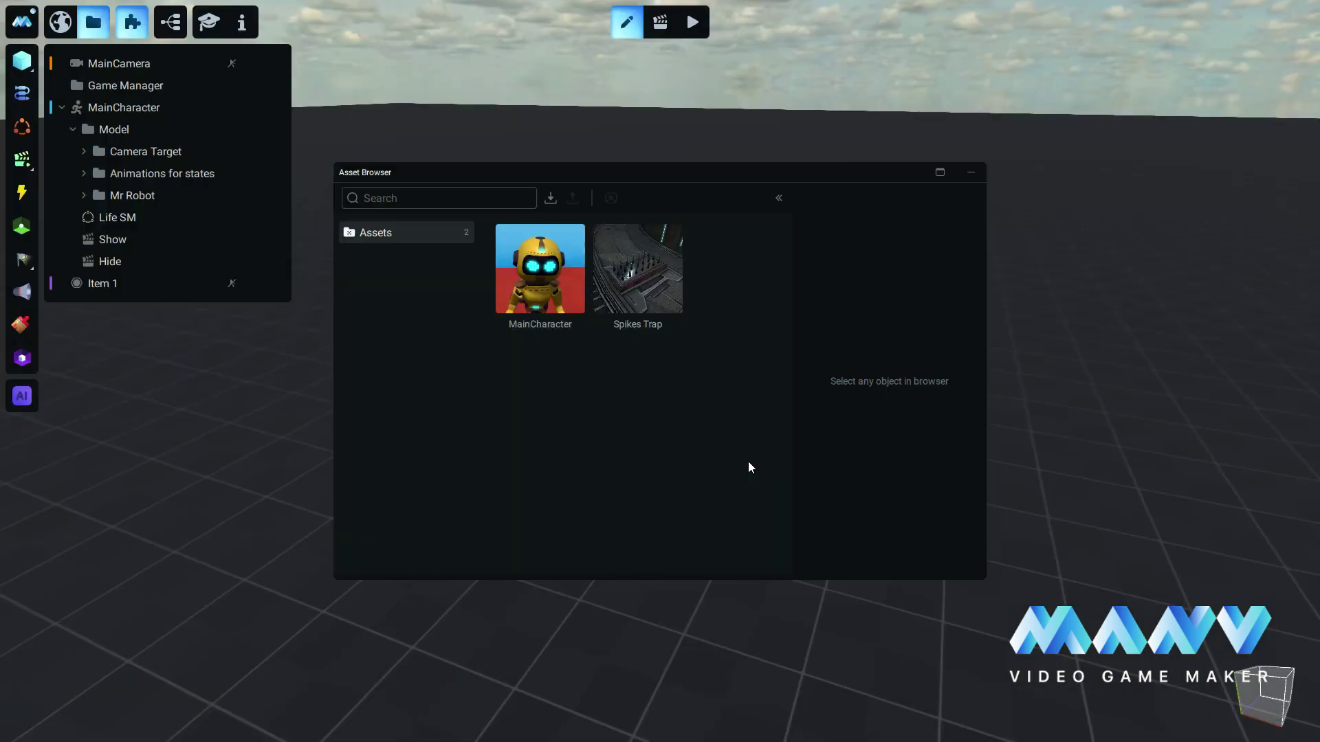
click(650, 266)
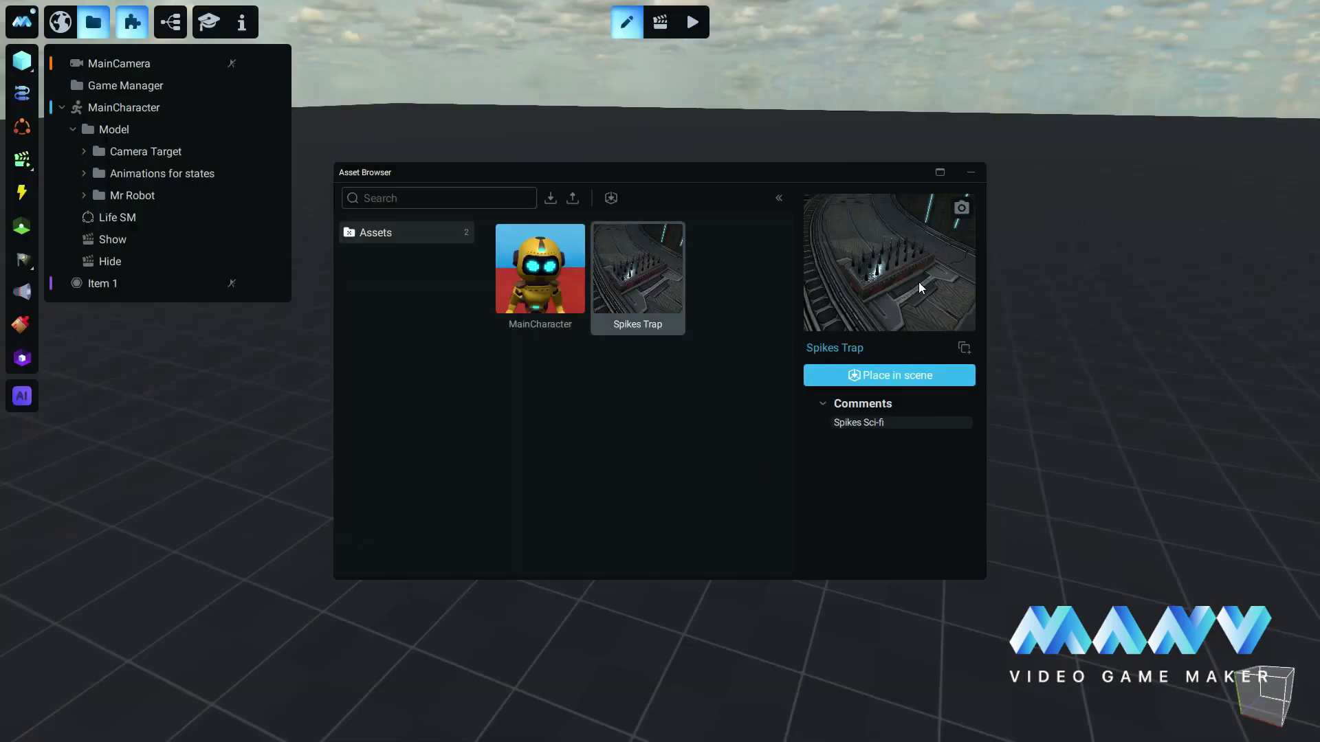
Place a detached Spikes Trap in the scene and move it to the robot's right
click(902, 377)
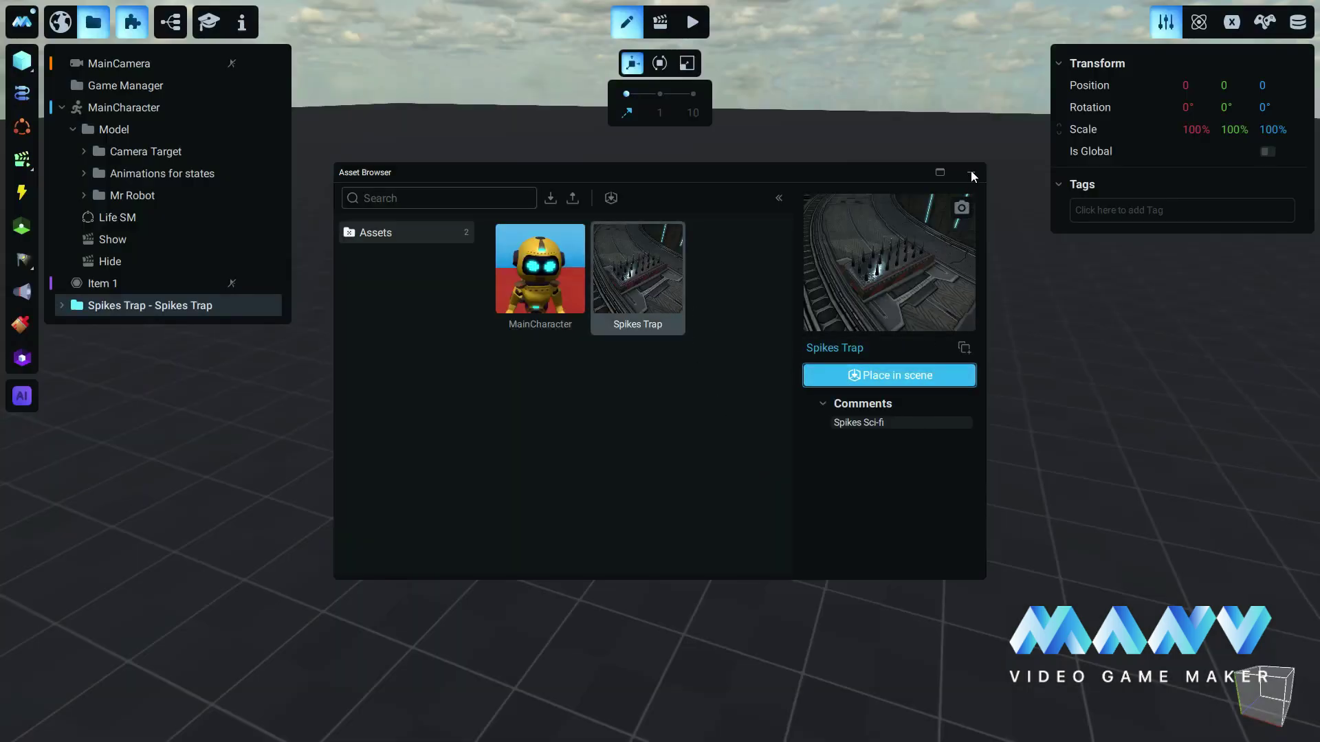
click(971, 173)
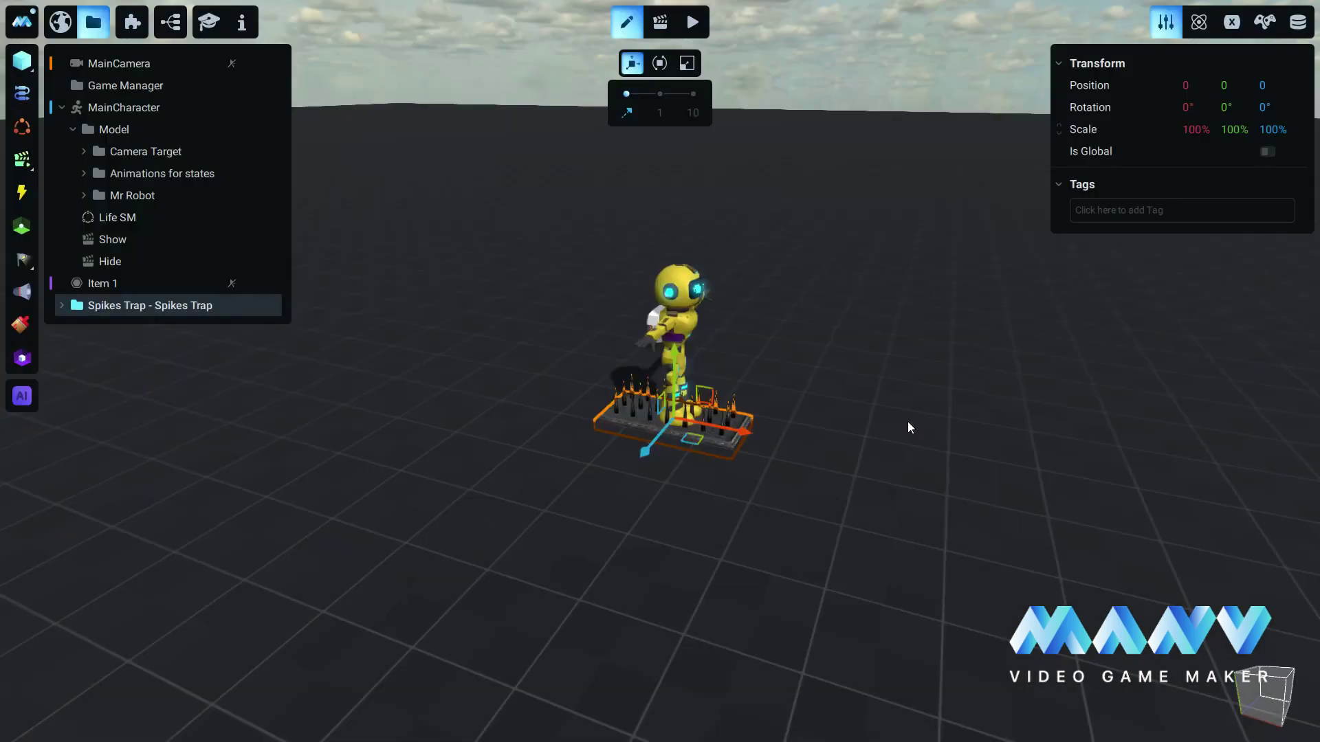
right_click(143, 308)
click(216, 386)
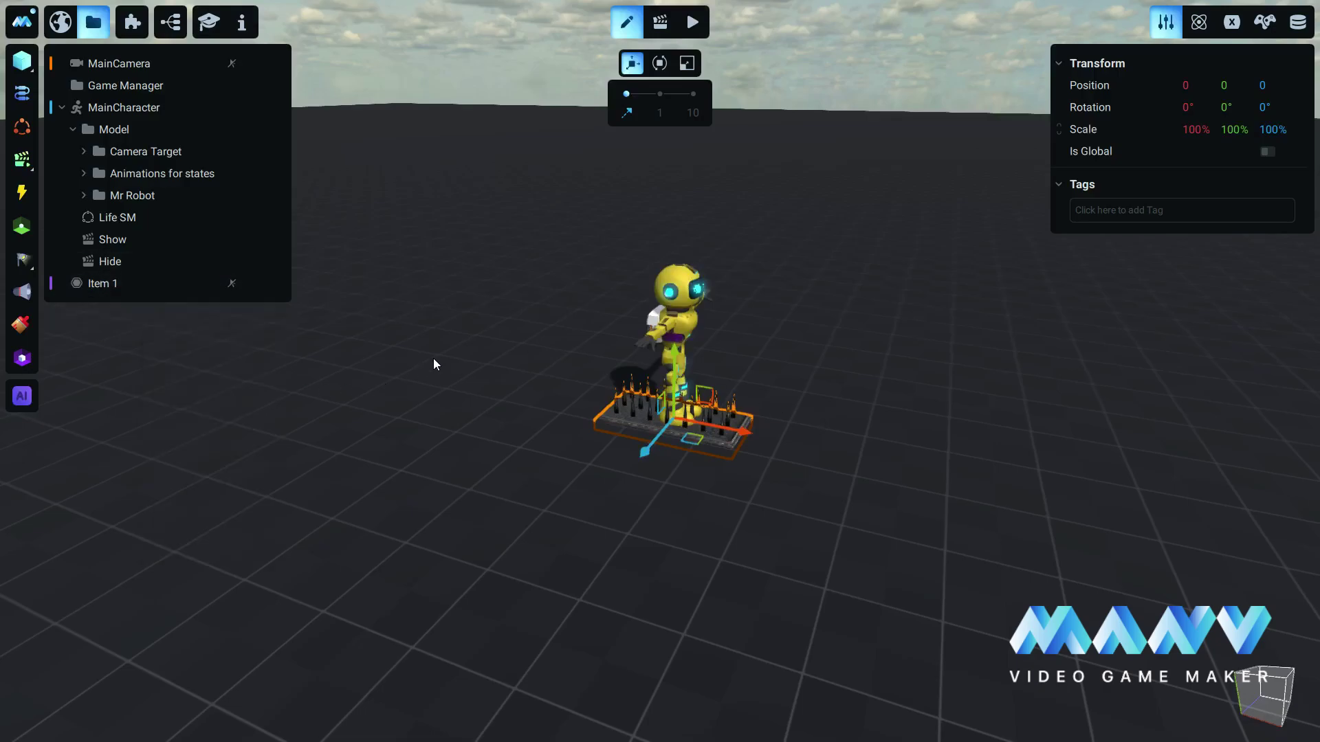
click(61, 108)
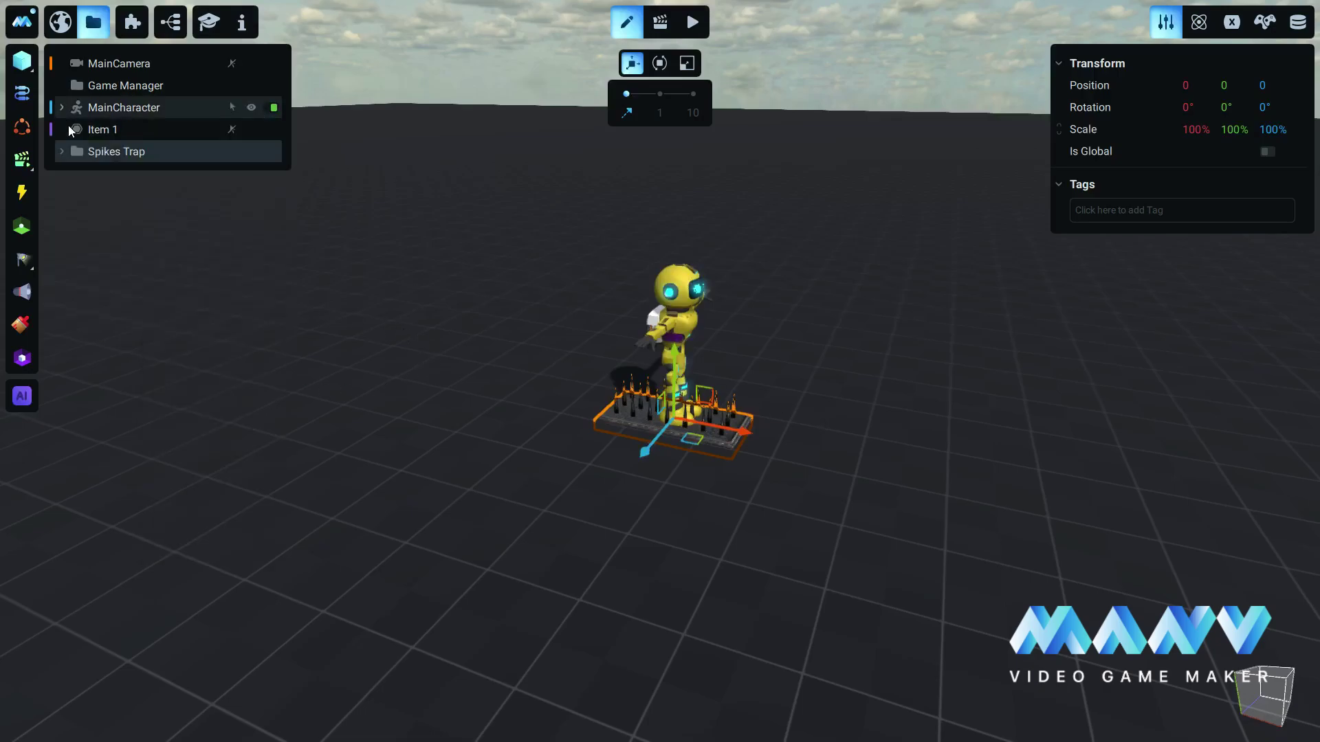
drag(744, 435, 1181, 537)
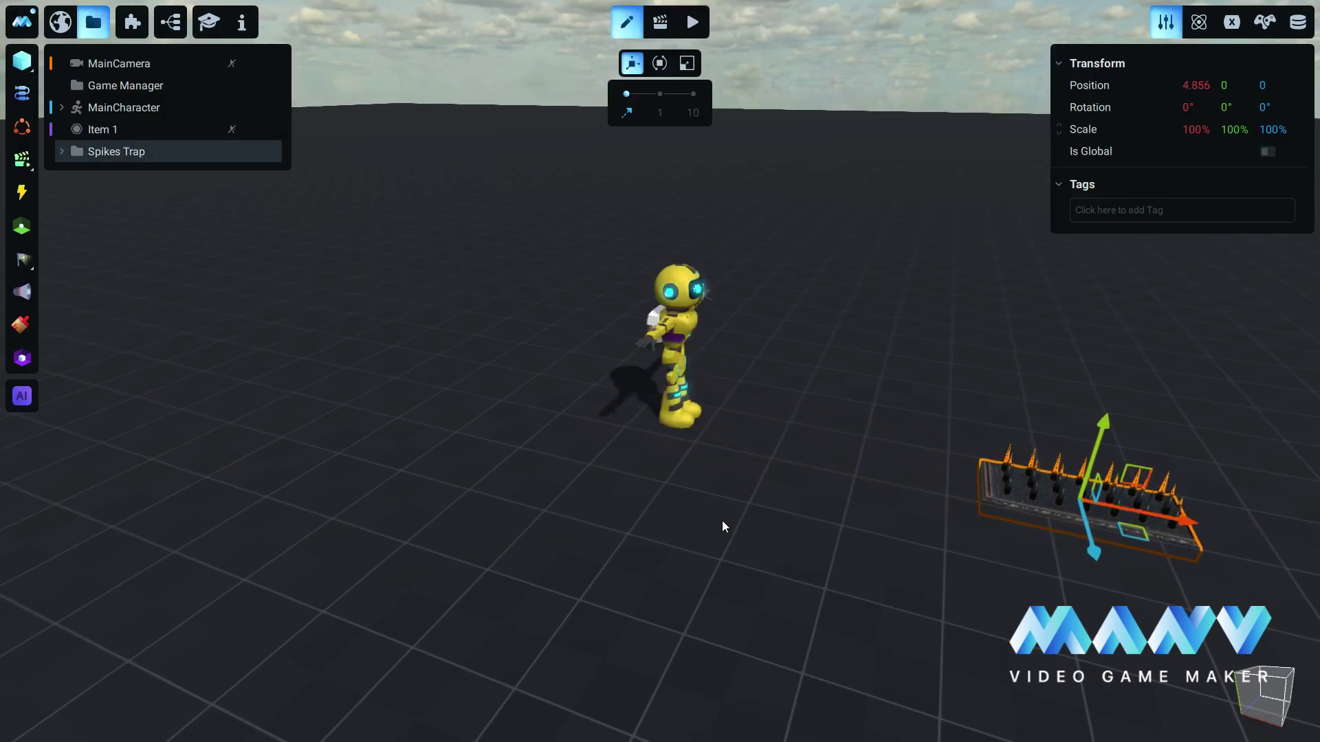
key(f)
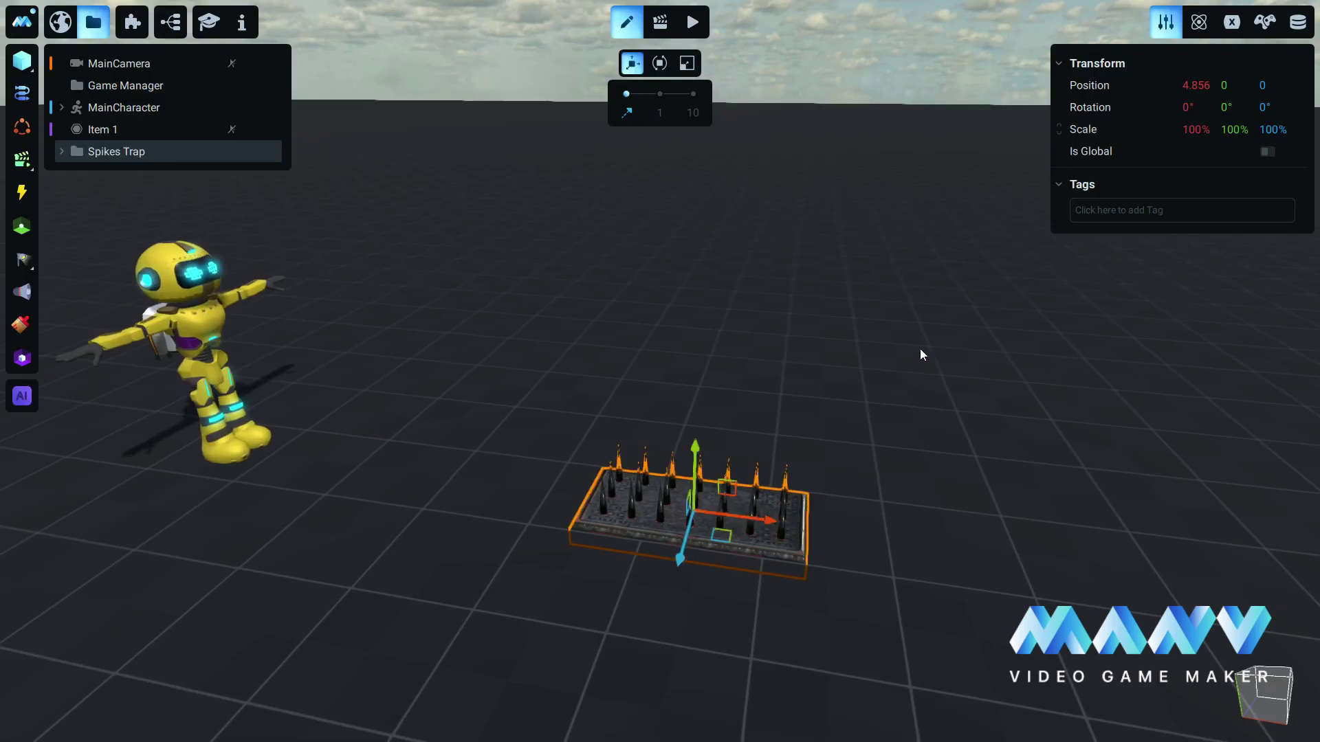
Unhide the Spikes Trap's Damage Collider child
click(60, 150)
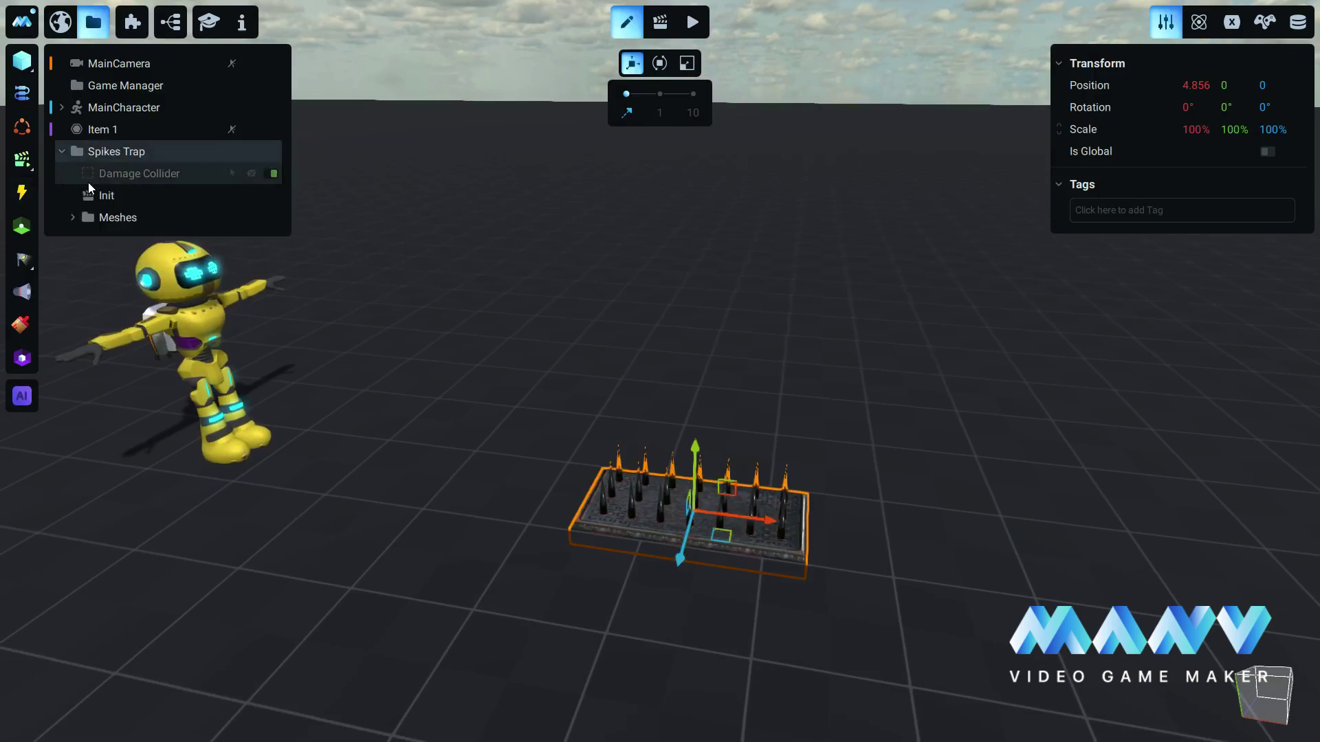
click(142, 172)
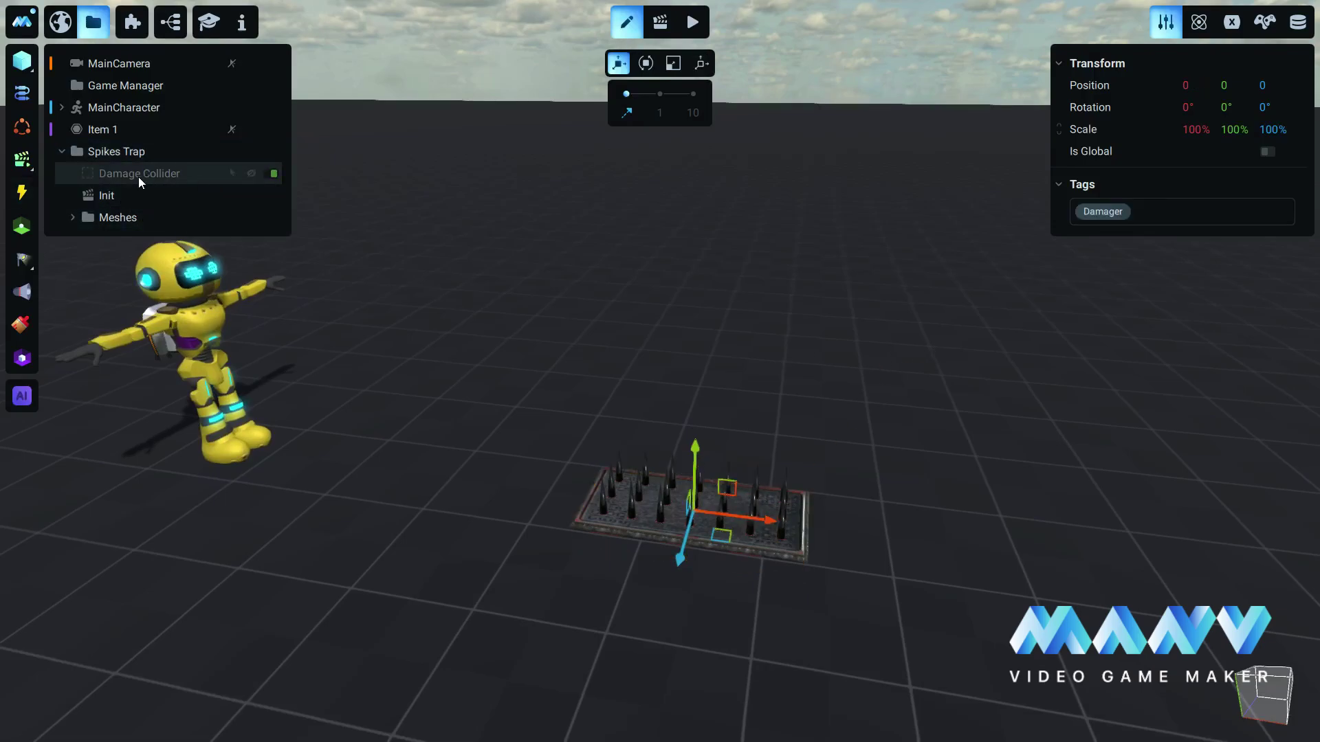
click(253, 173)
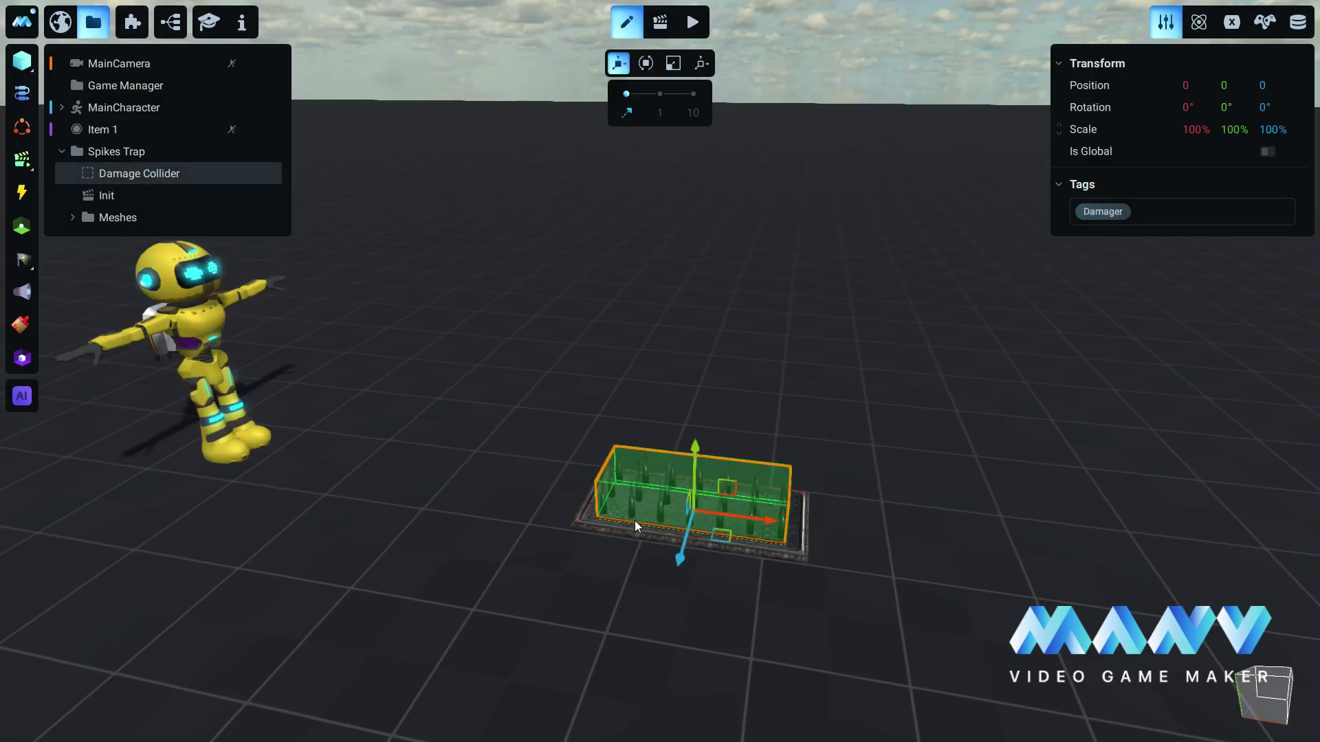
drag(643, 338, 673, 354)
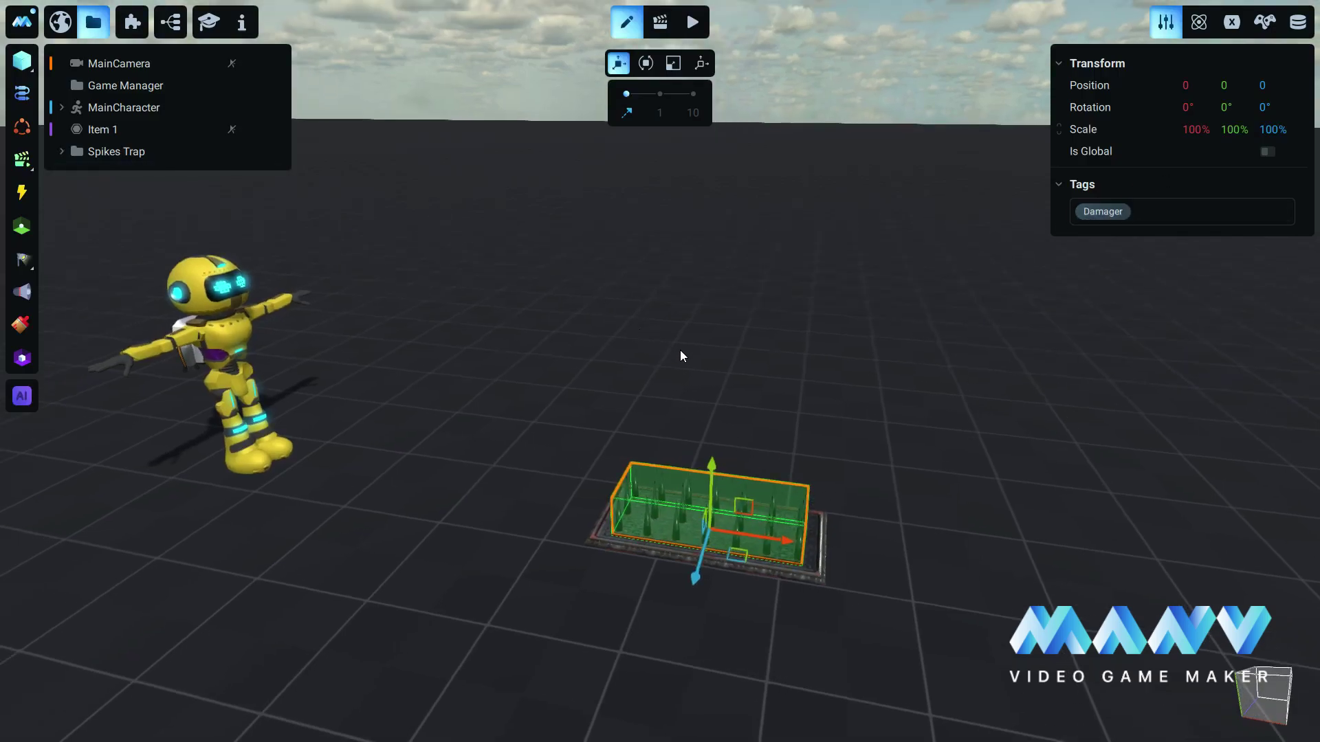
Import Sci-fi assets.zip and place its level geometry in the scene
click(689, 358)
click(134, 27)
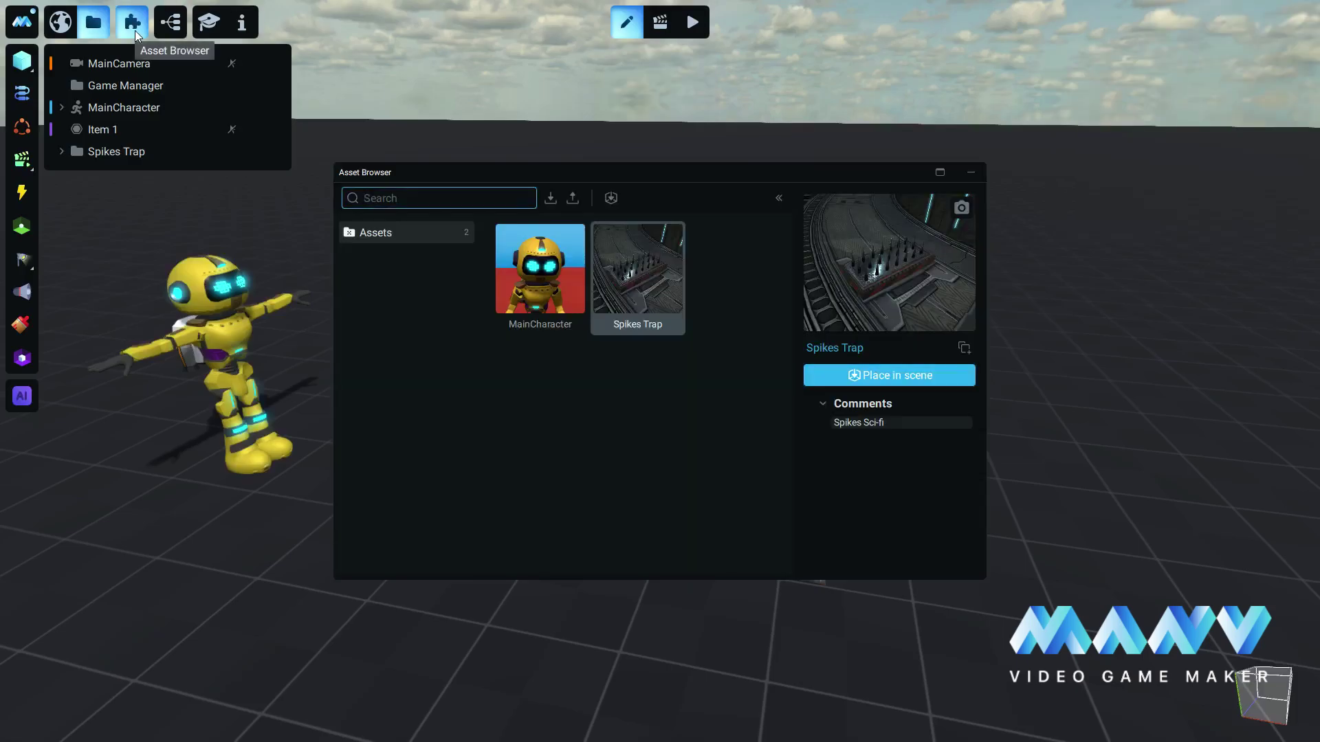
click(550, 198)
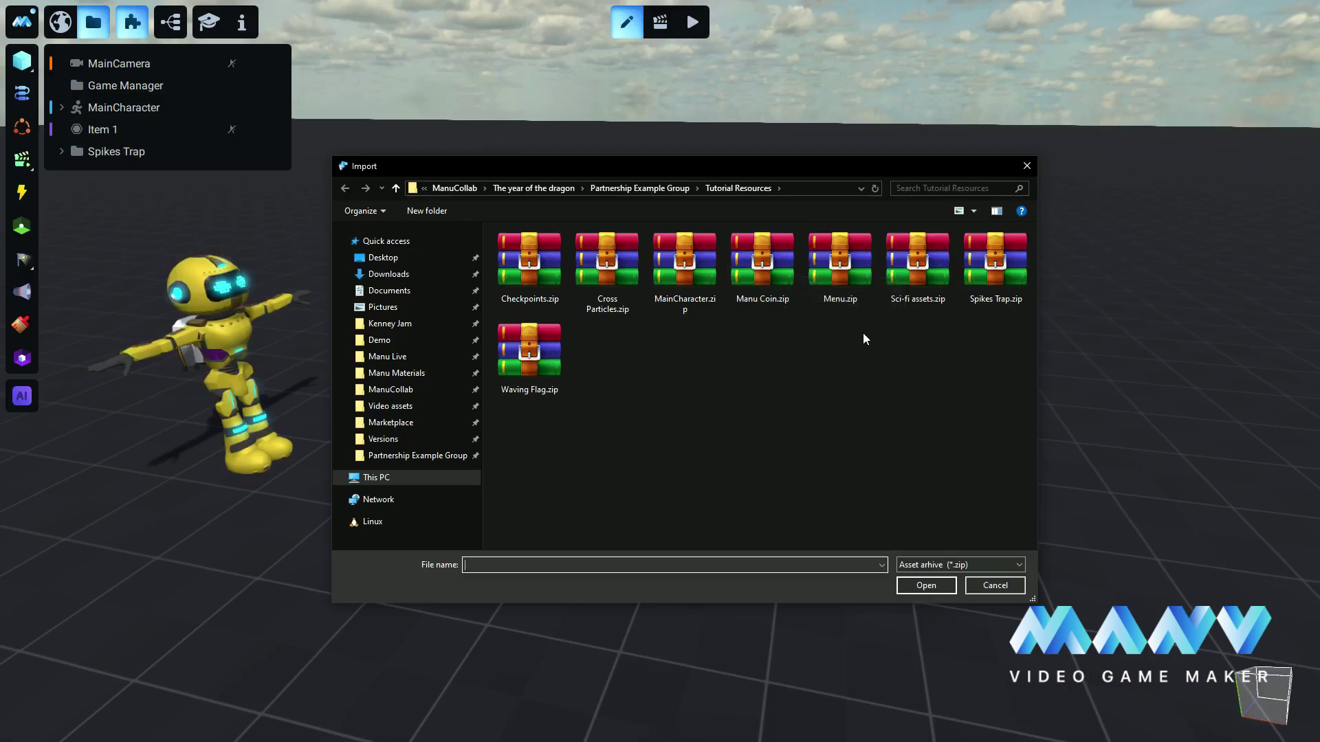
click(919, 264)
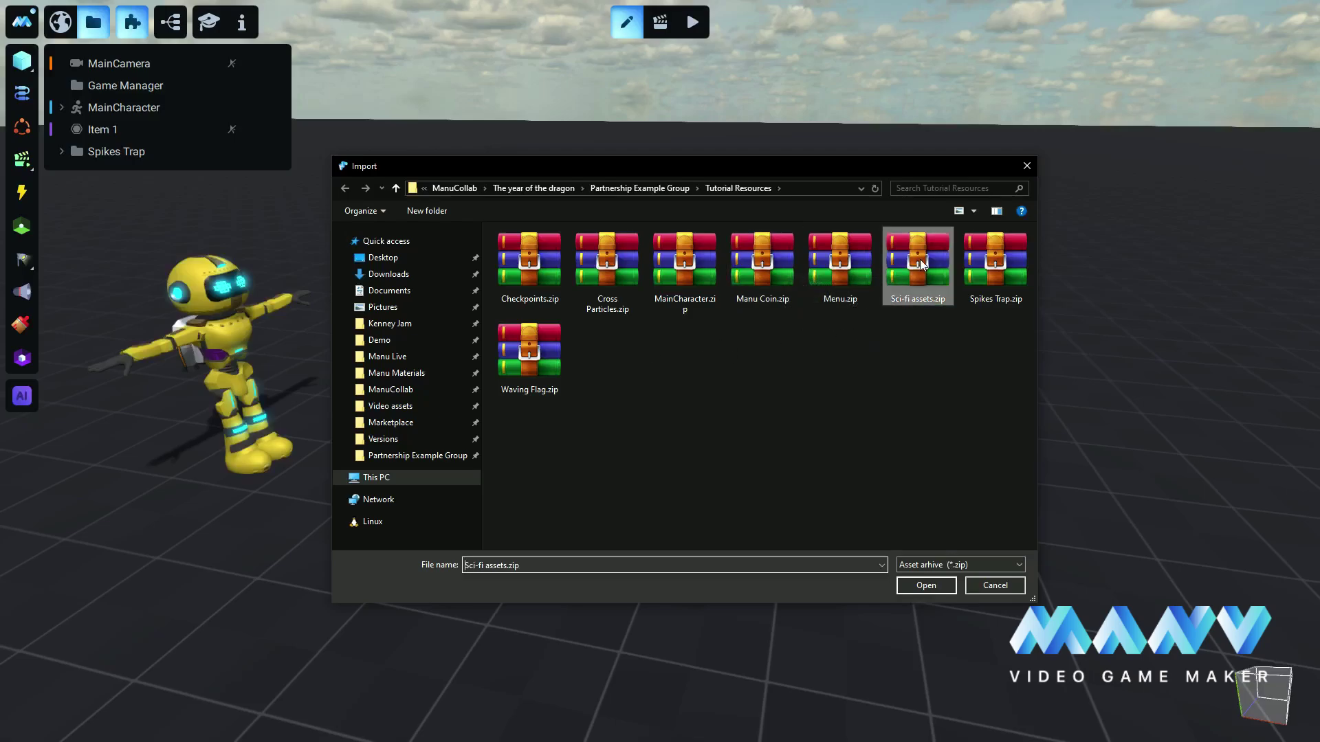
click(935, 586)
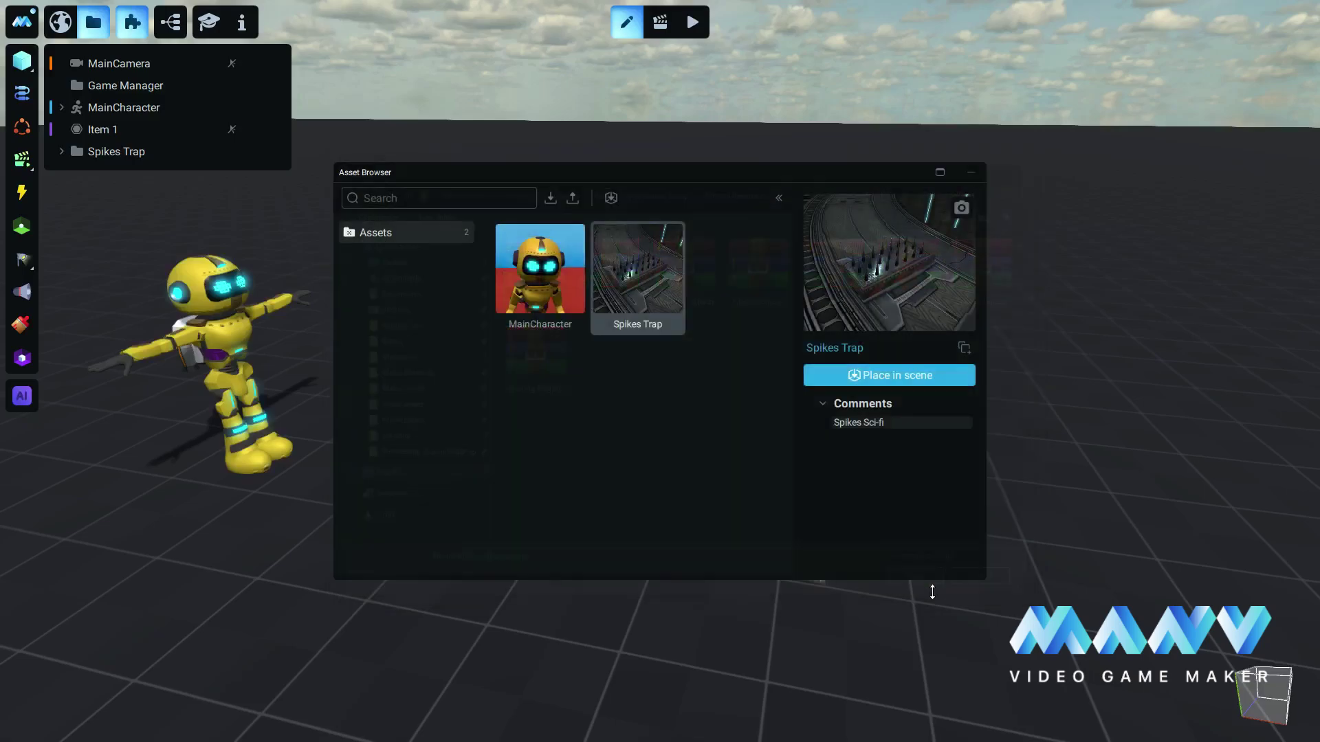
click(564, 294)
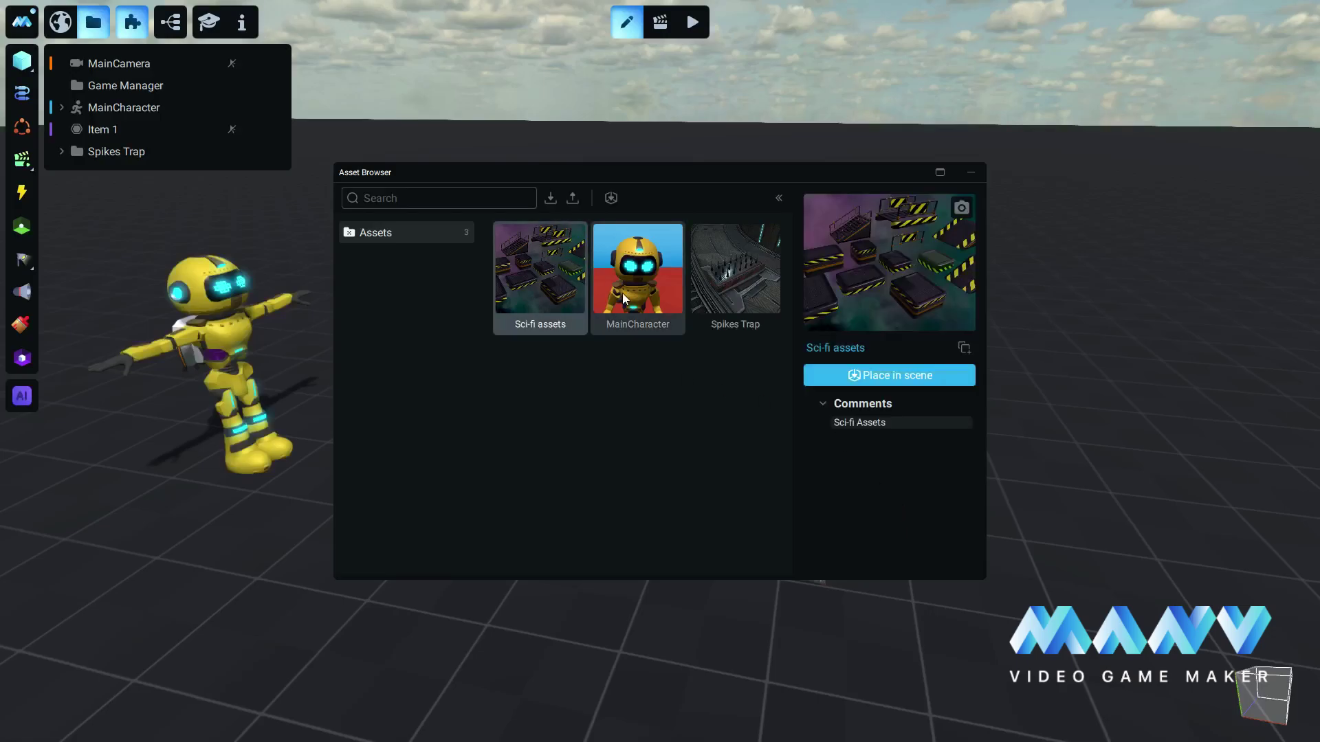
click(886, 376)
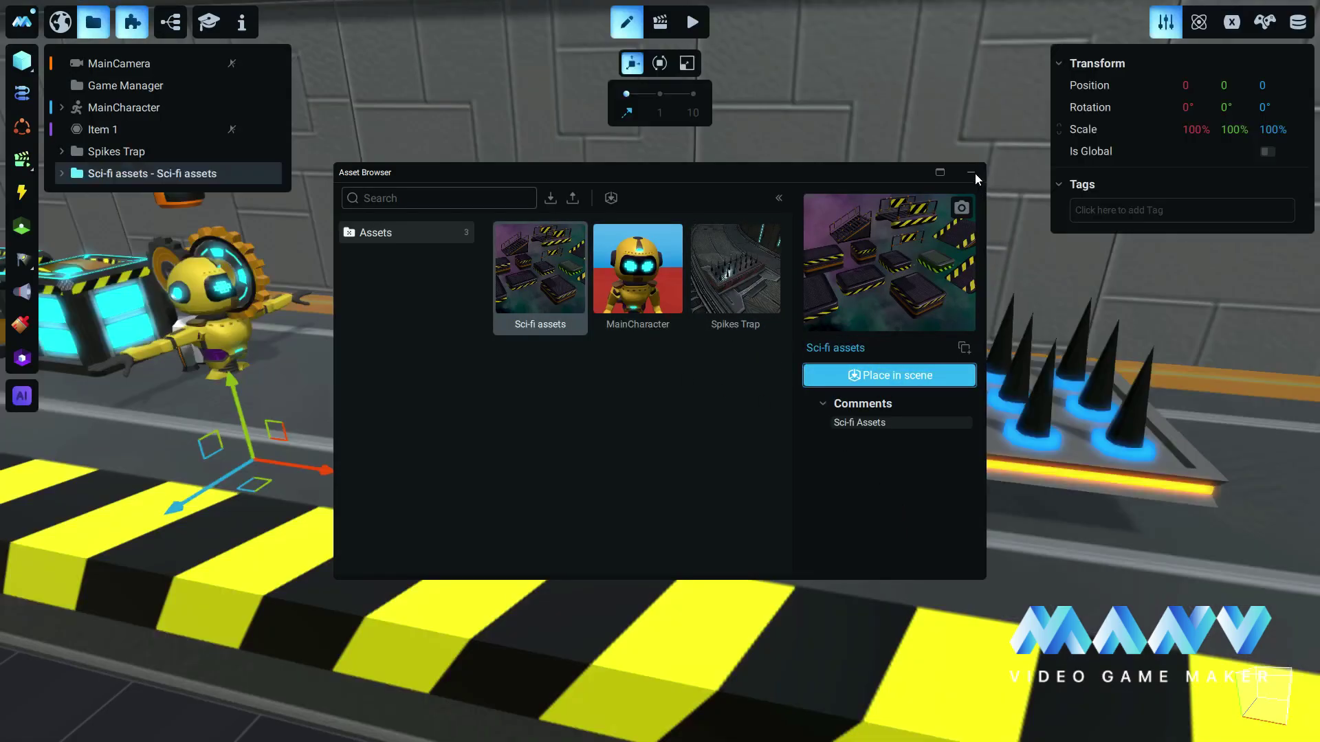
click(970, 172)
Detach the Sci-fi assets from its prefab and pull the trap forward onto the open floor
right_click(101, 174)
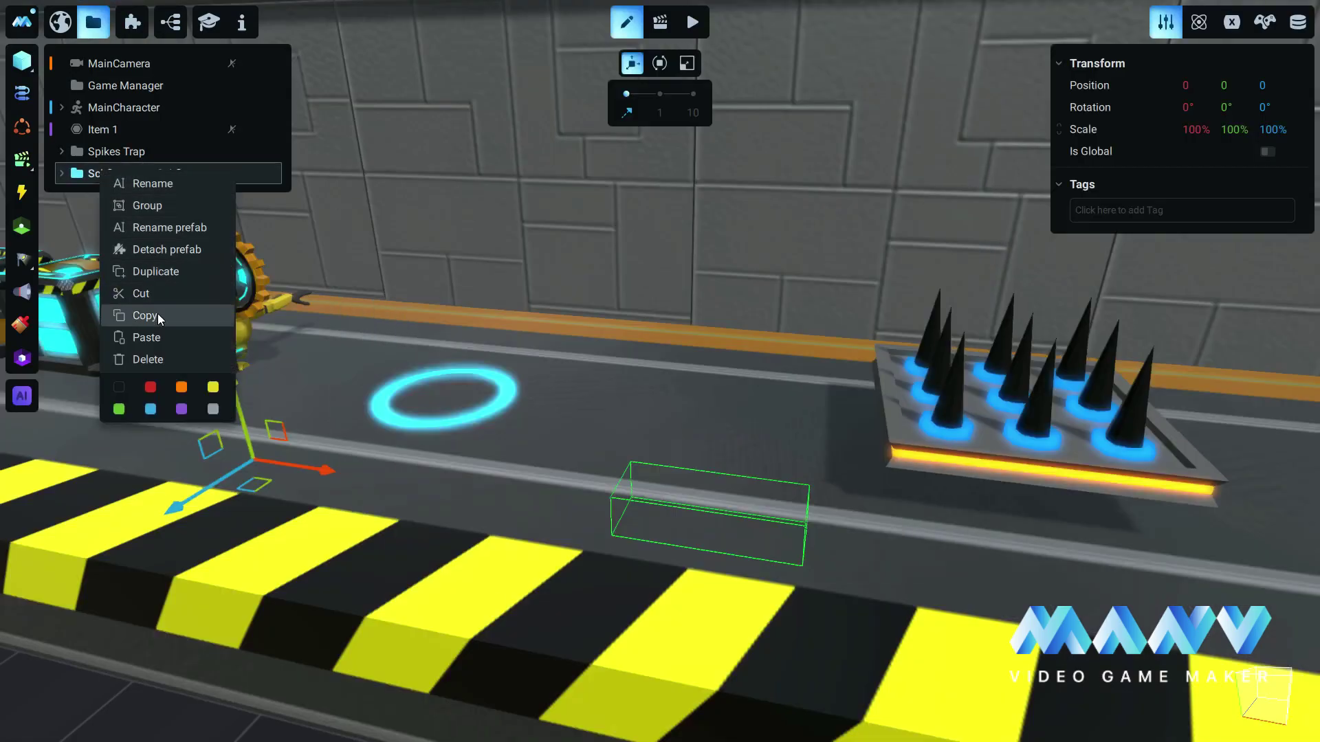
click(168, 249)
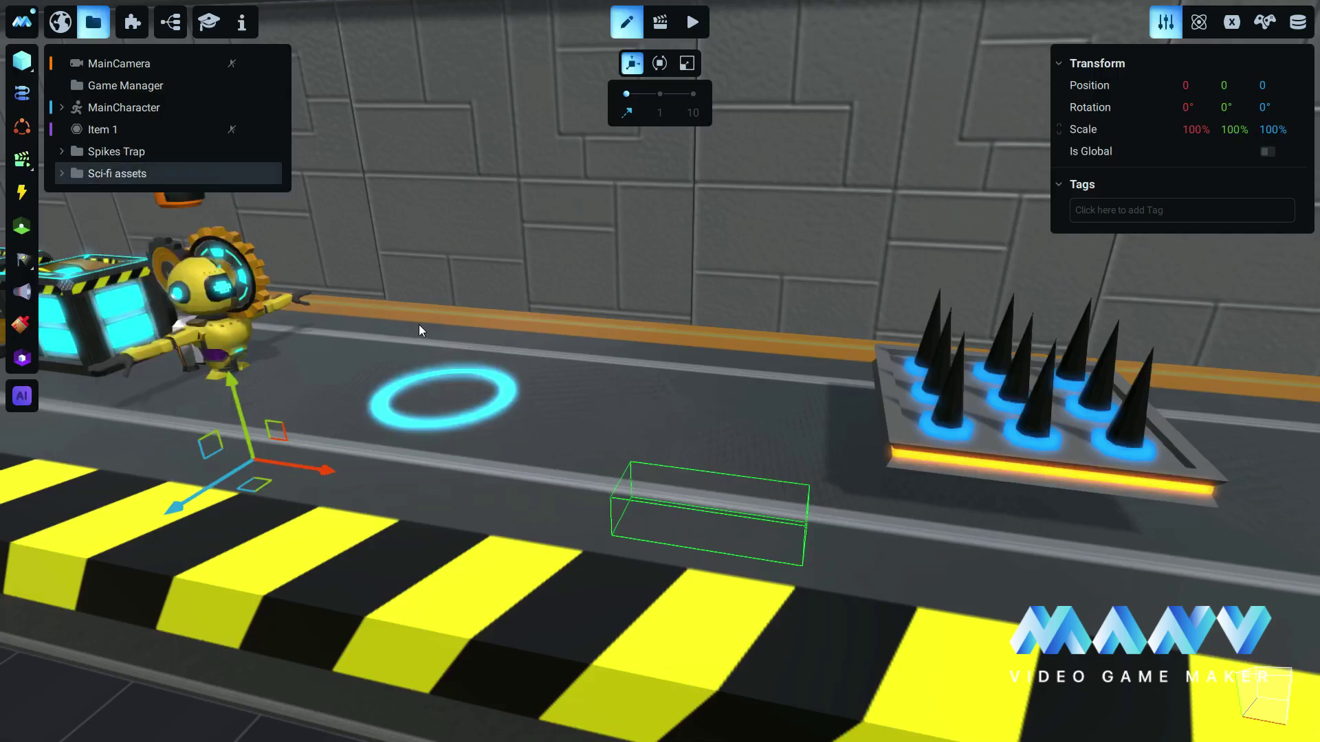
scroll(649, 337, down, 5)
scroll(608, 340, down, 5)
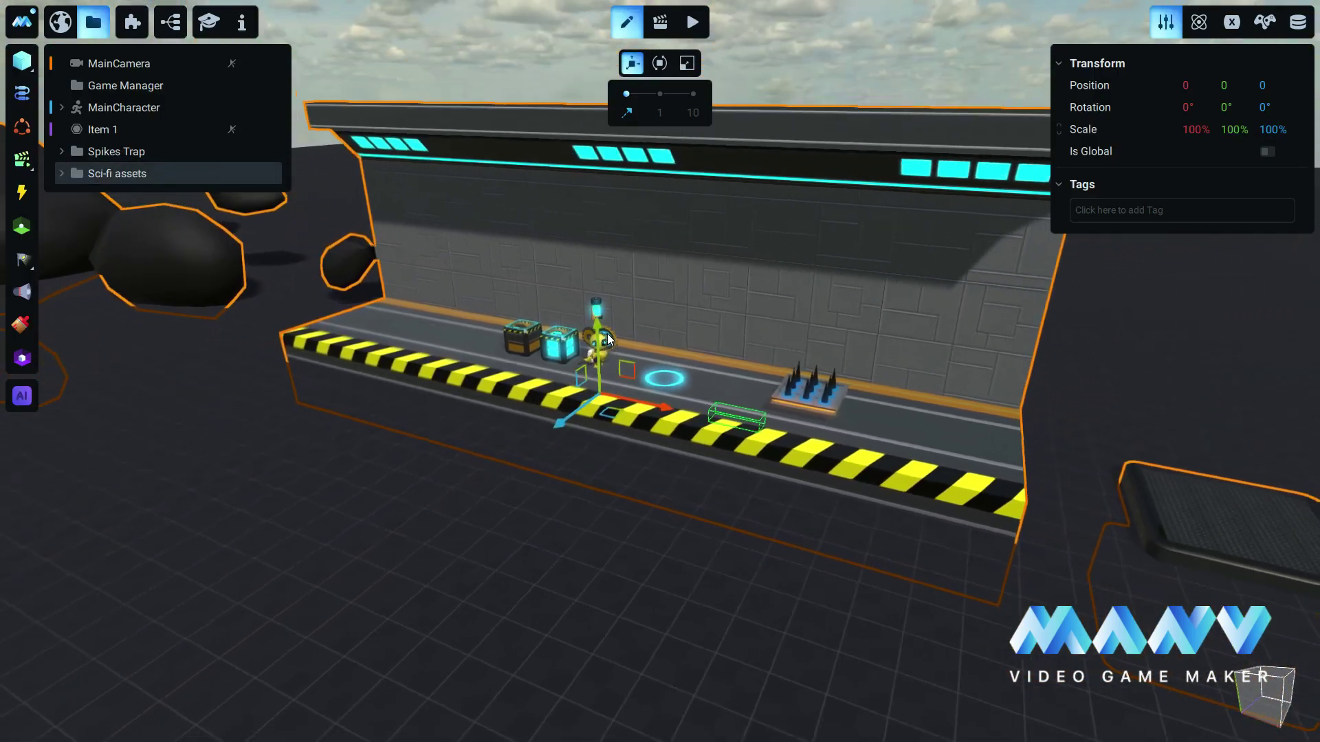
right_drag(609, 319, 547, 332)
drag(435, 389, 581, 267)
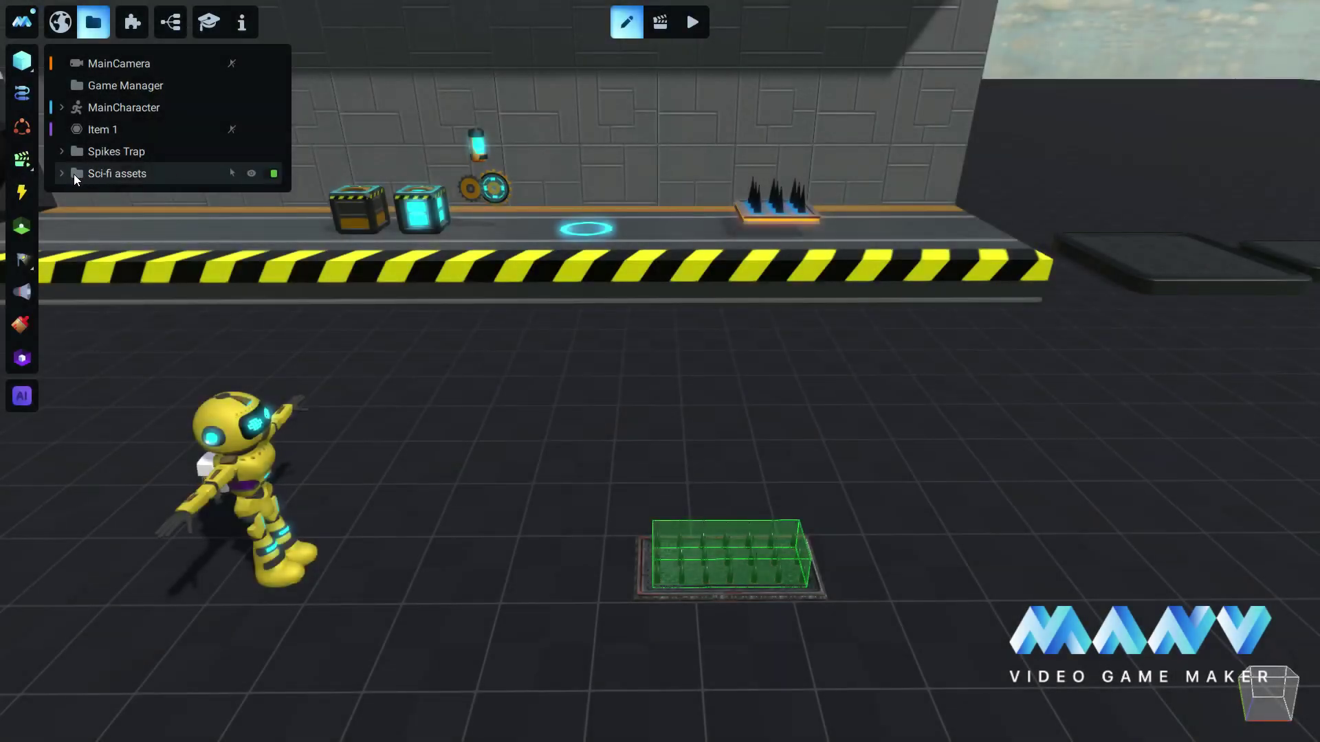
Move the Sci-fi assets Spikes model into the Spikes Trap's Meshes group
click(62, 151)
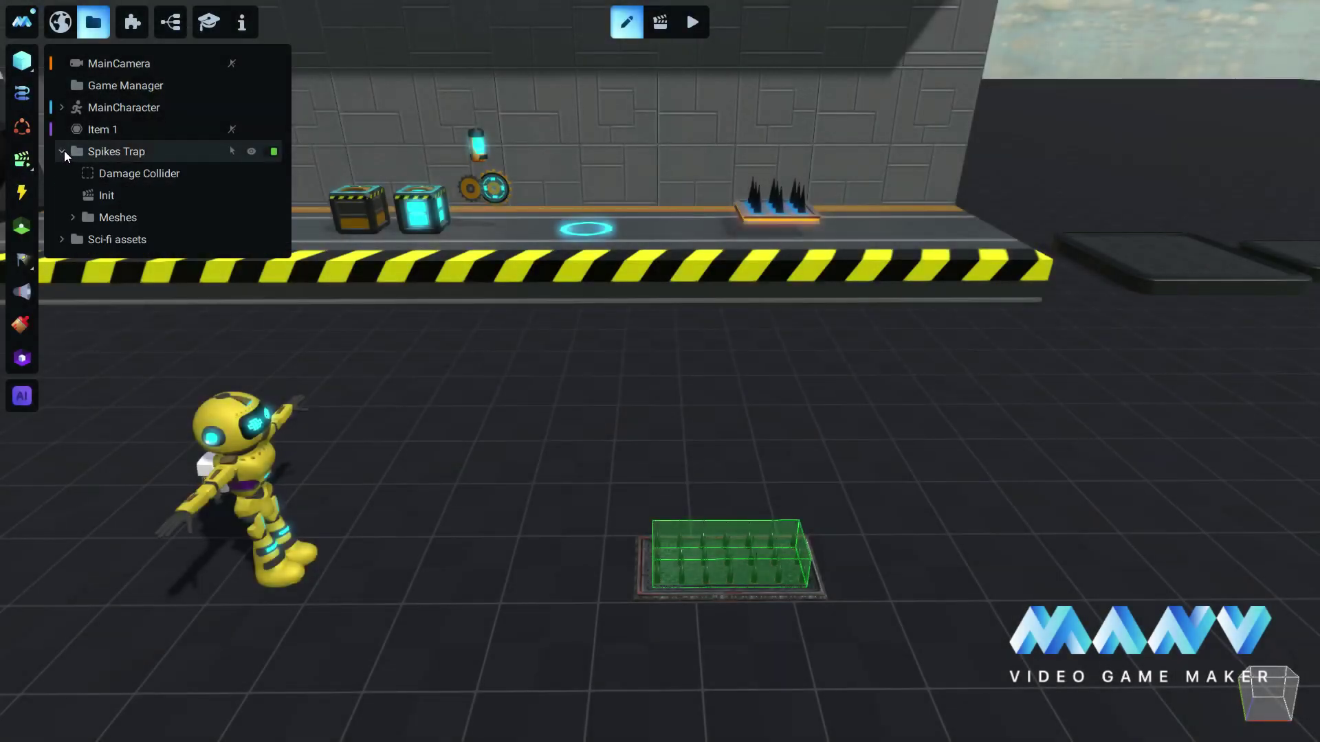
click(73, 217)
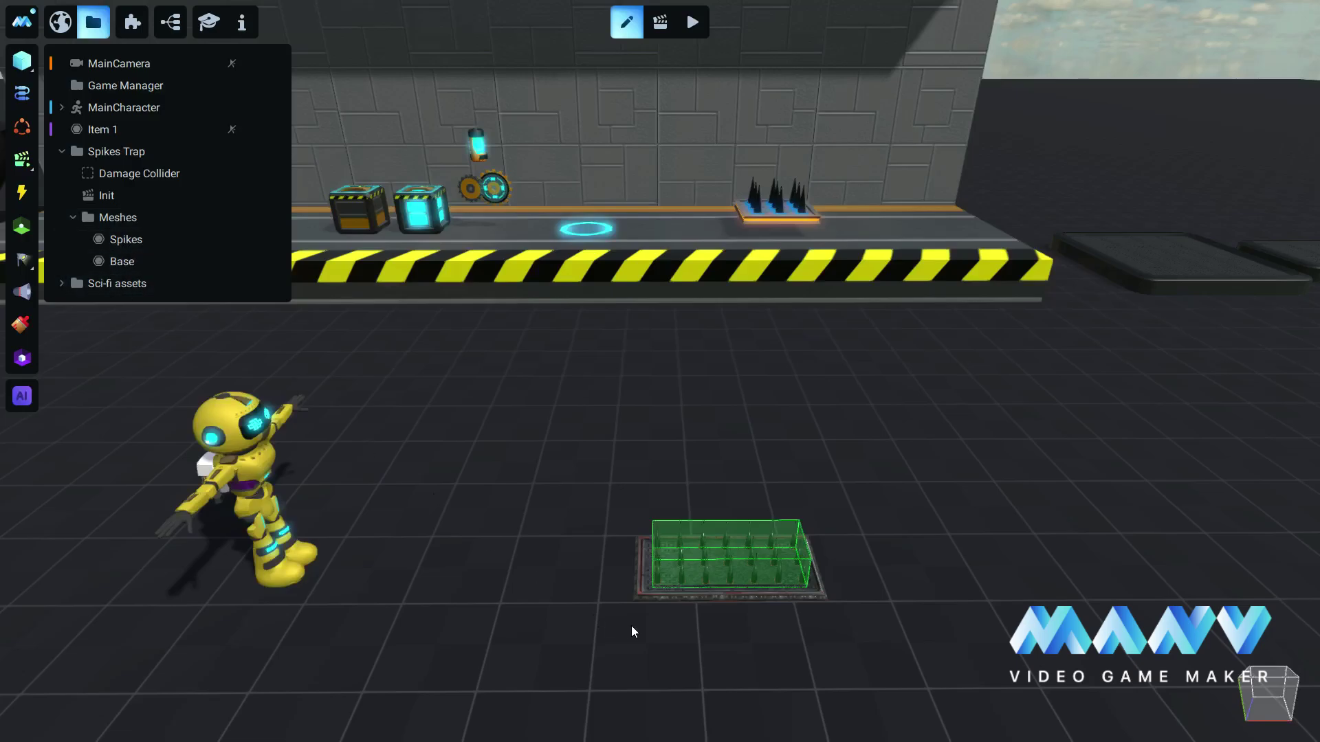
click(61, 284)
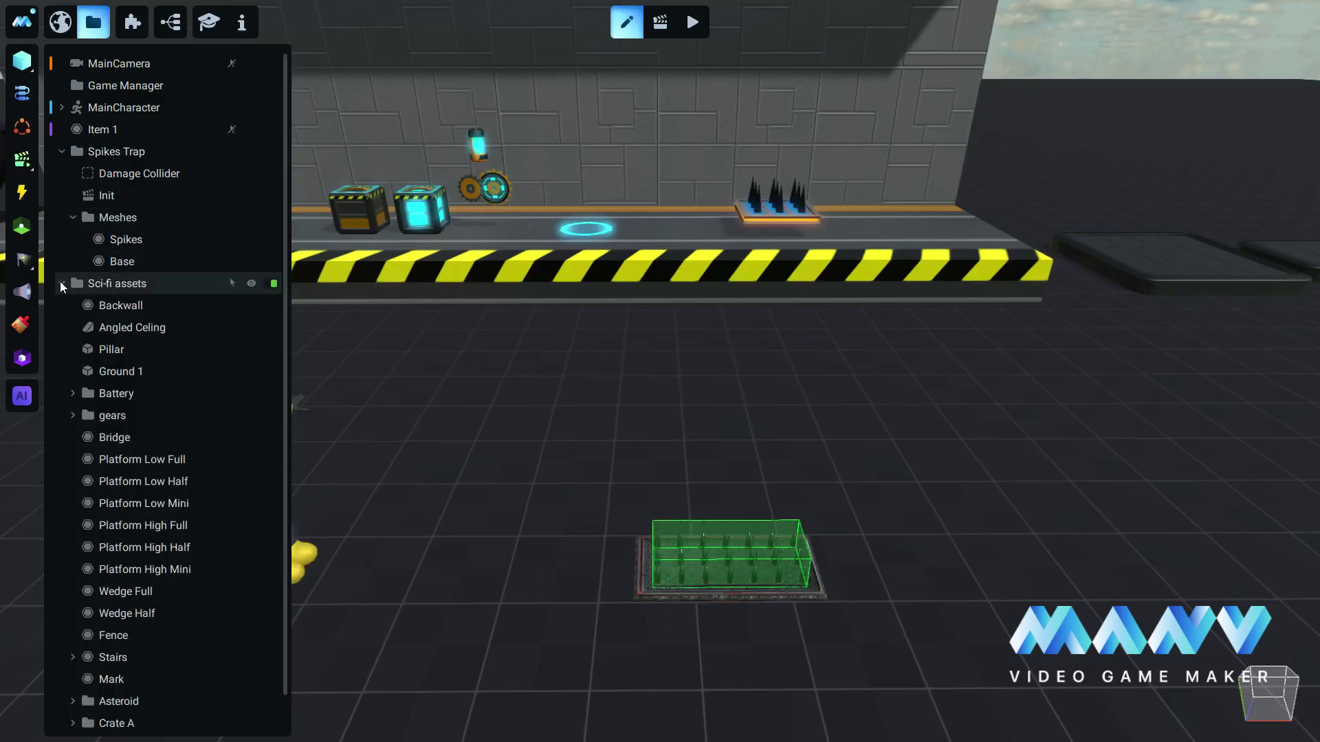
scroll(146, 463, down, 2)
click(121, 725)
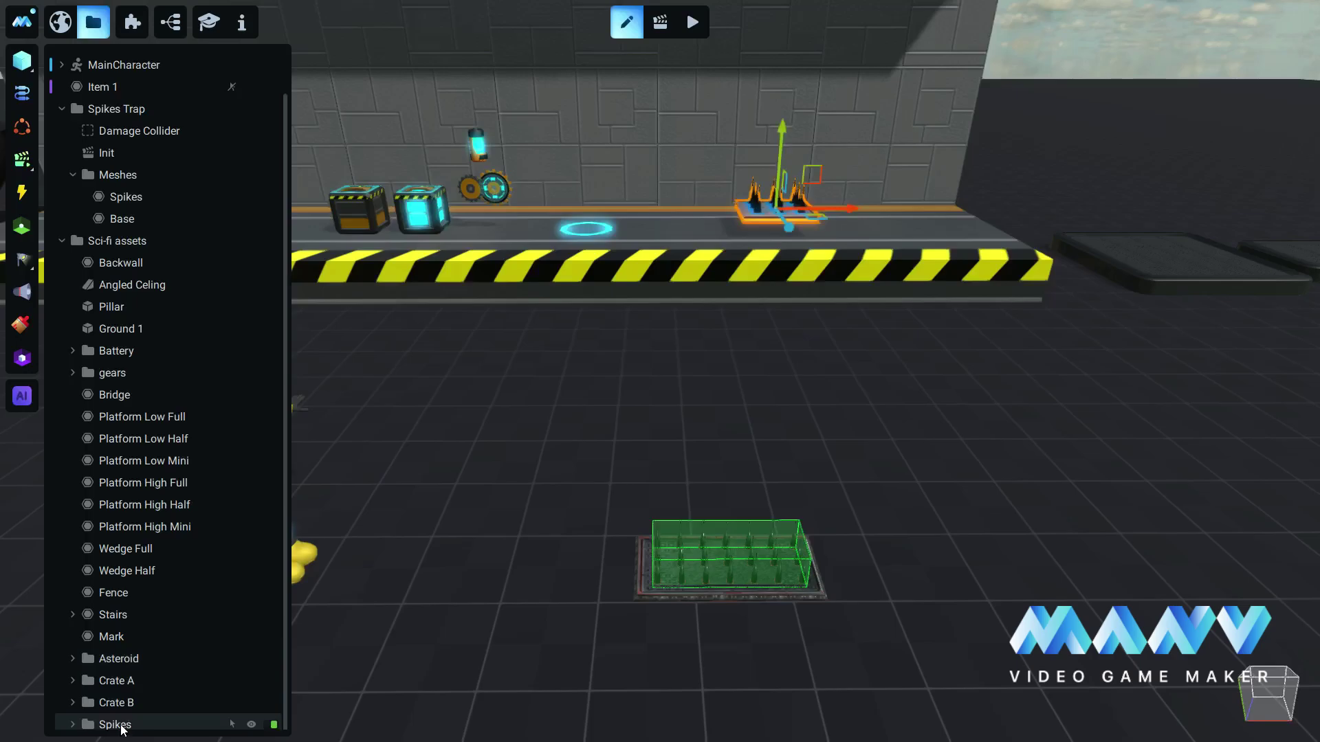
drag(115, 725, 144, 183)
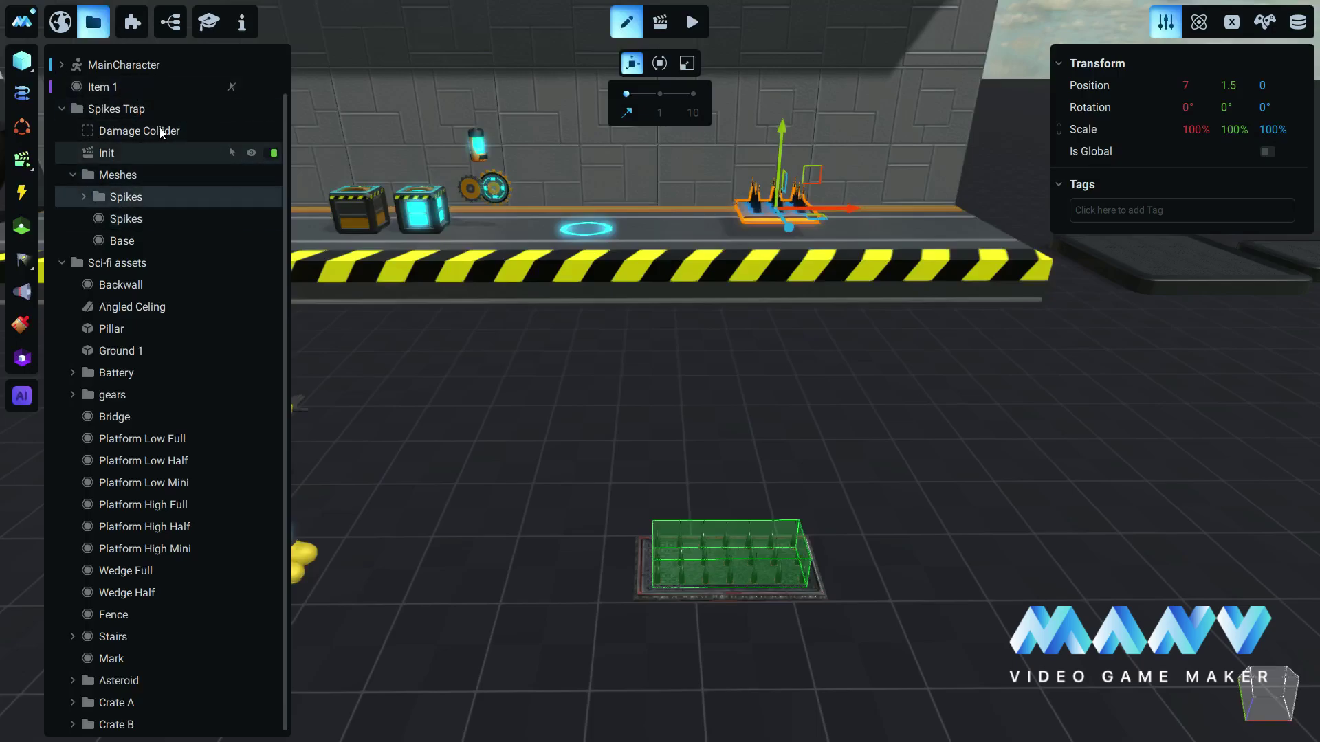
Delete the trap's original Spikes and Base meshes
click(126, 218)
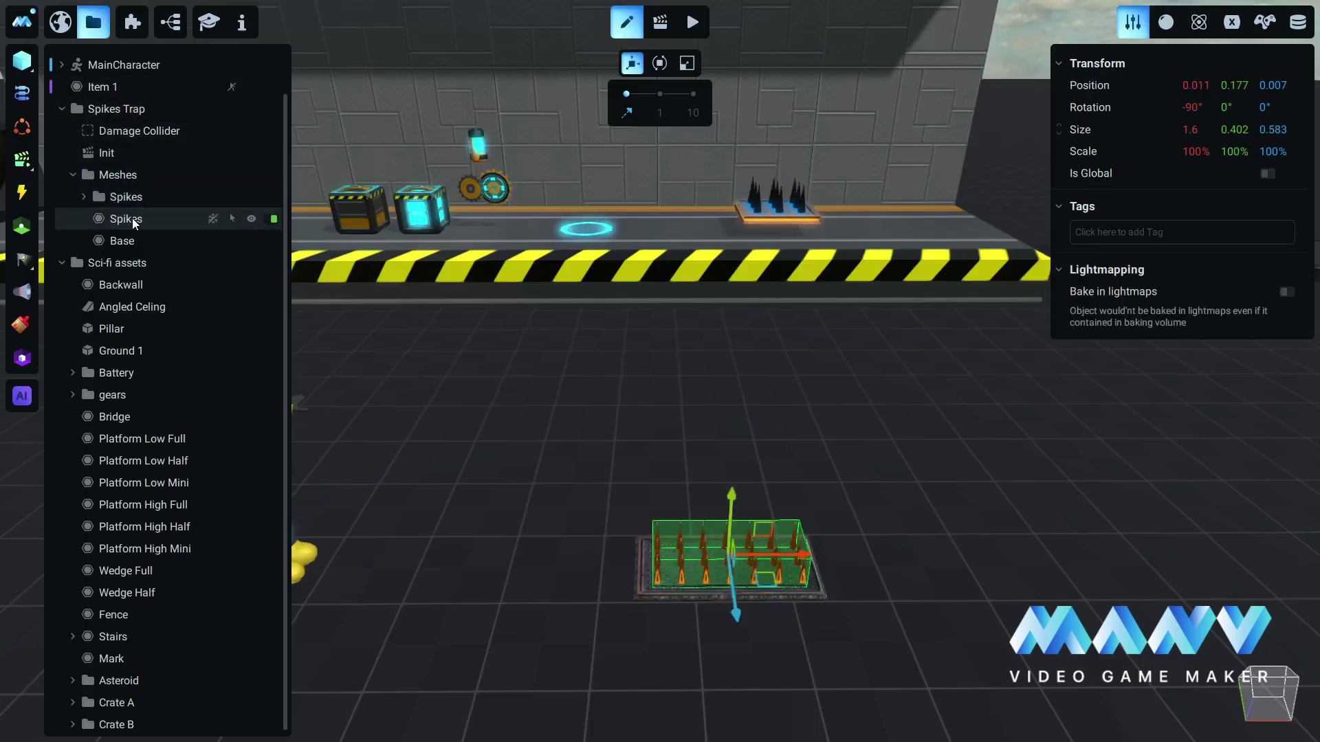
key(Delete)
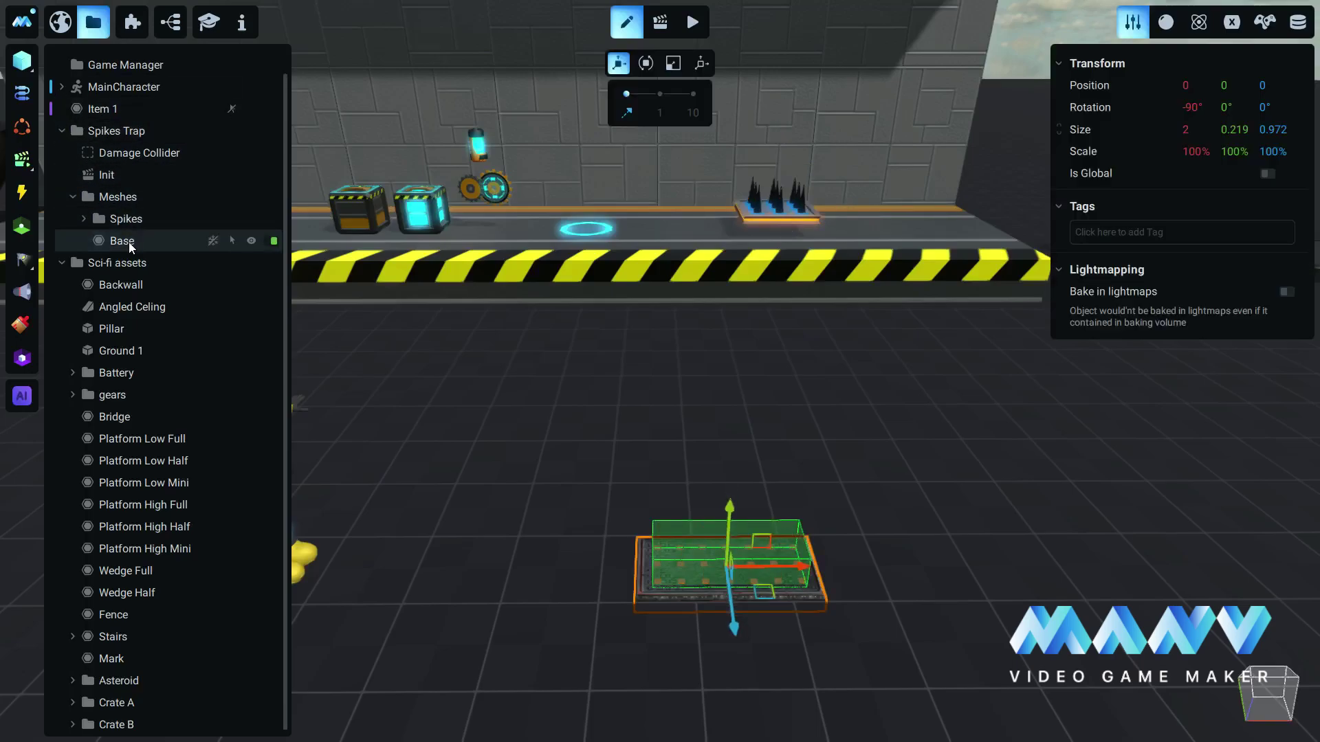
key(Delete)
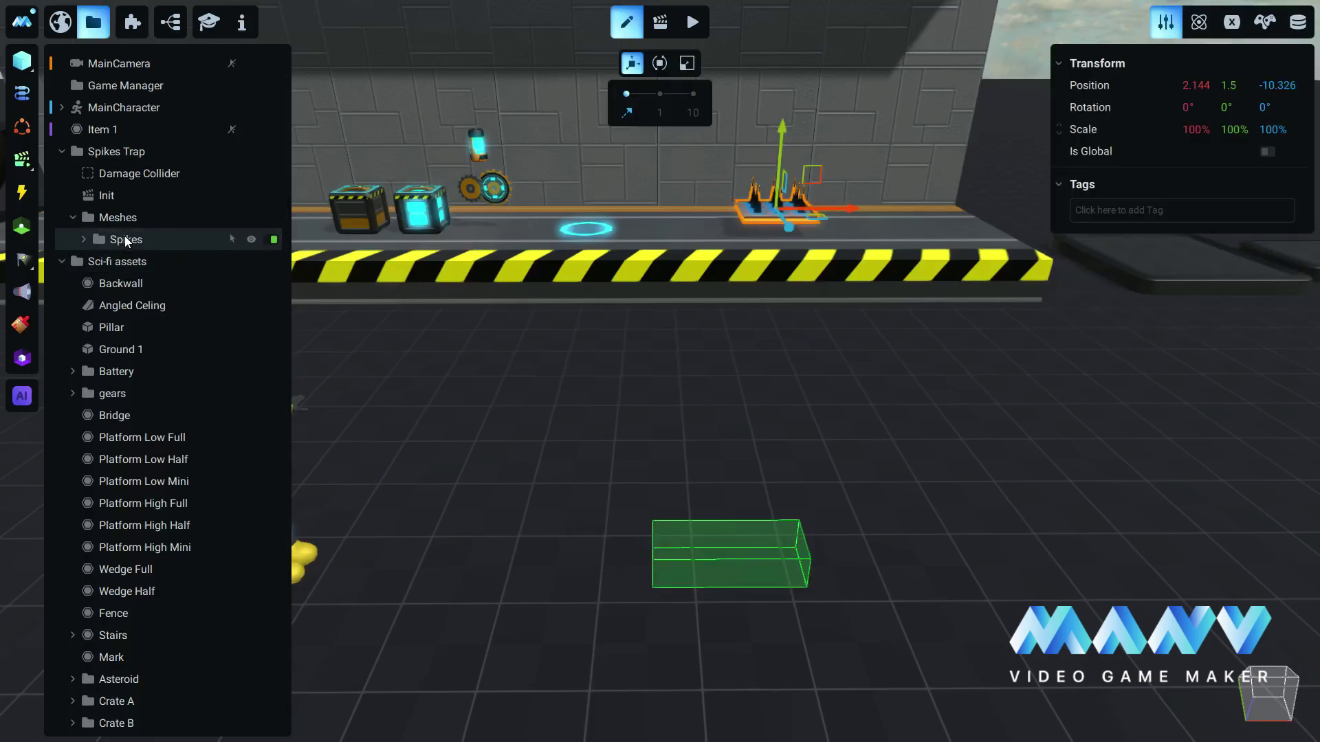
Set the new Spikes model's position to 0, 0, 0 so it sits centred on the trap
click(1199, 85)
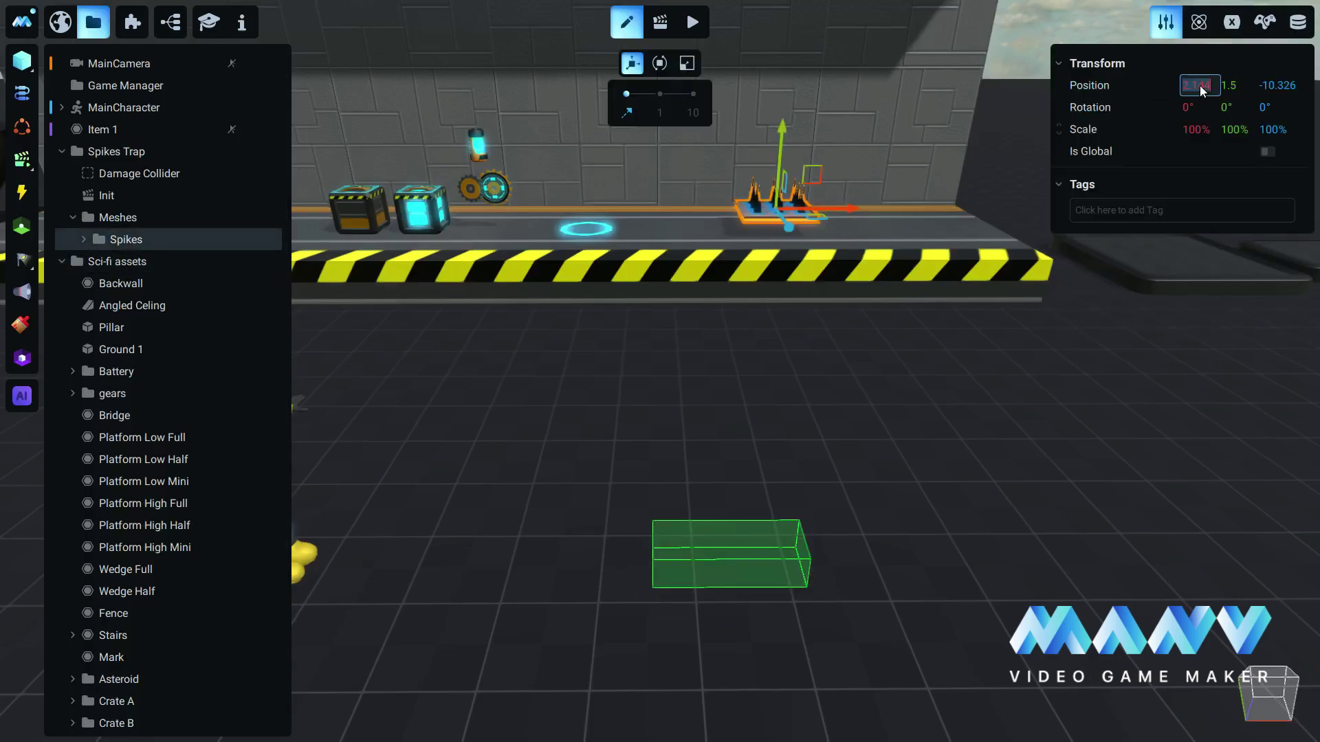
text(0)
click(1236, 85)
text(0)
click(1285, 86)
text(-0)
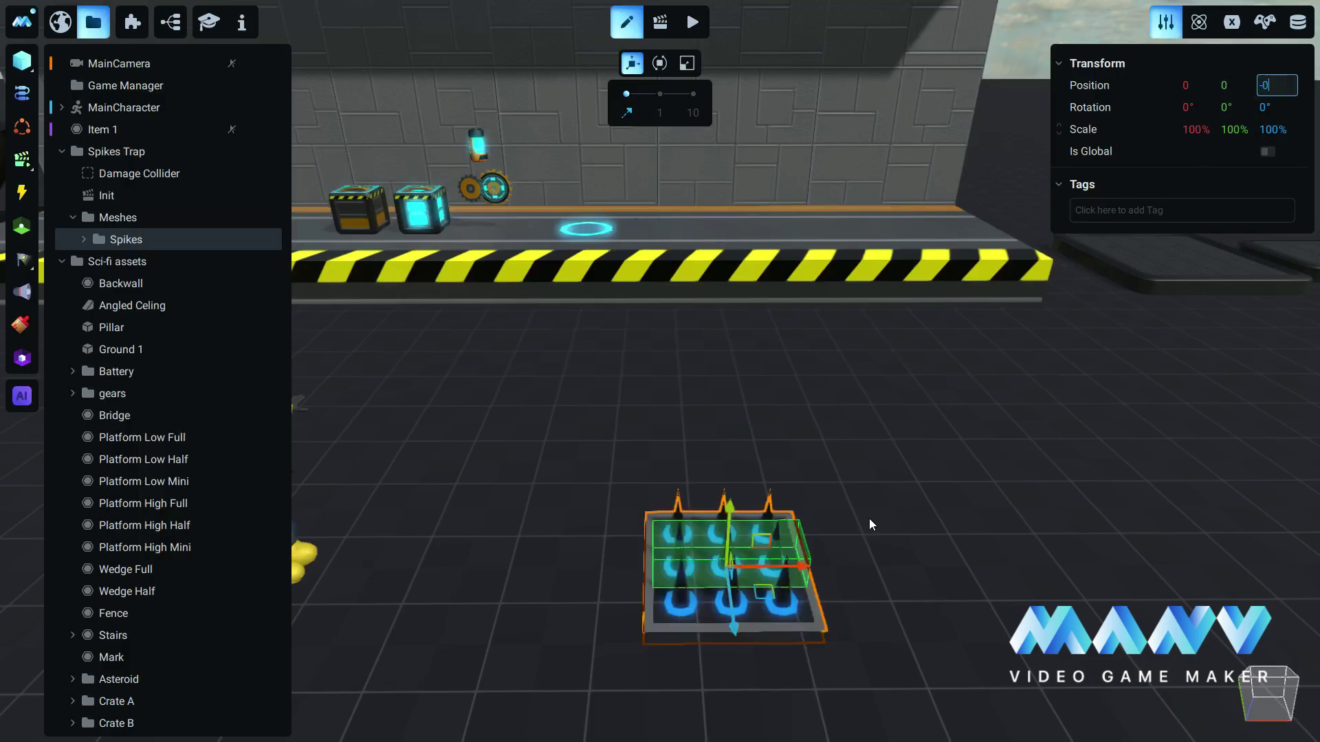
drag(881, 543, 845, 538)
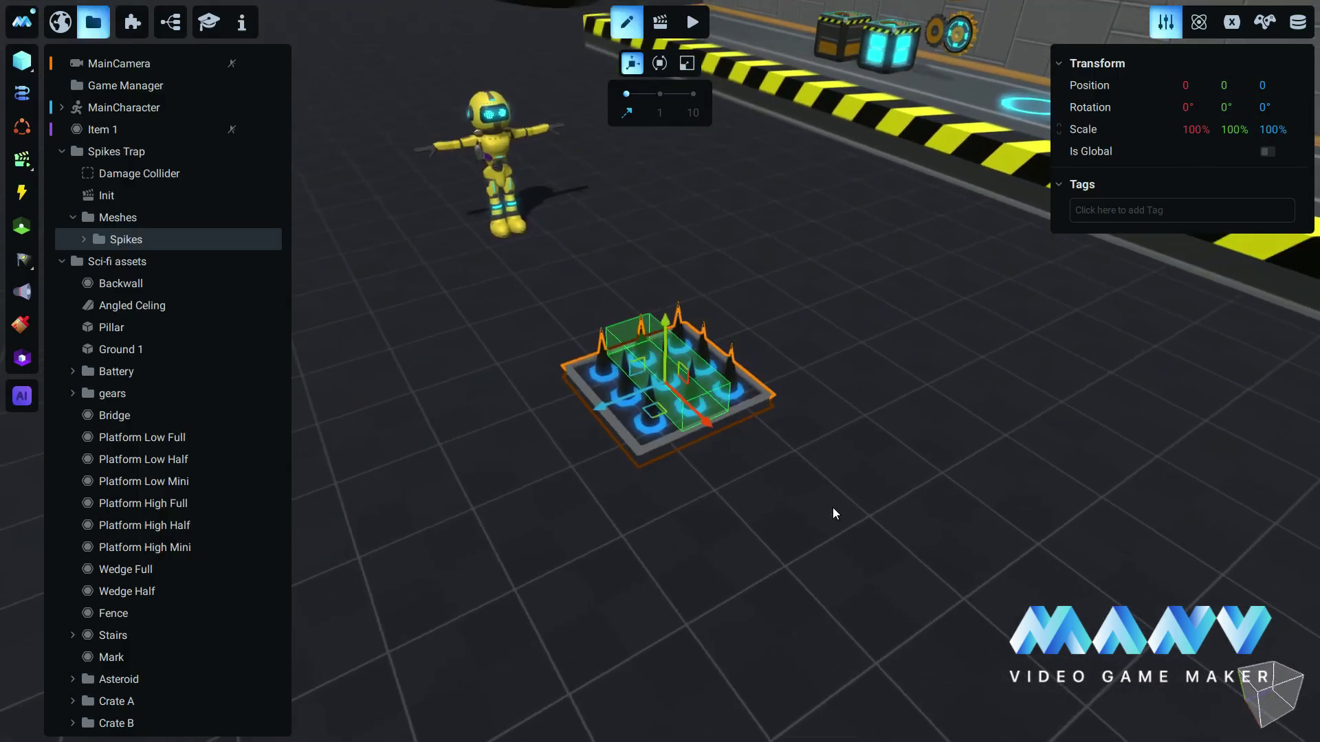
scroll(832, 508, up, 5)
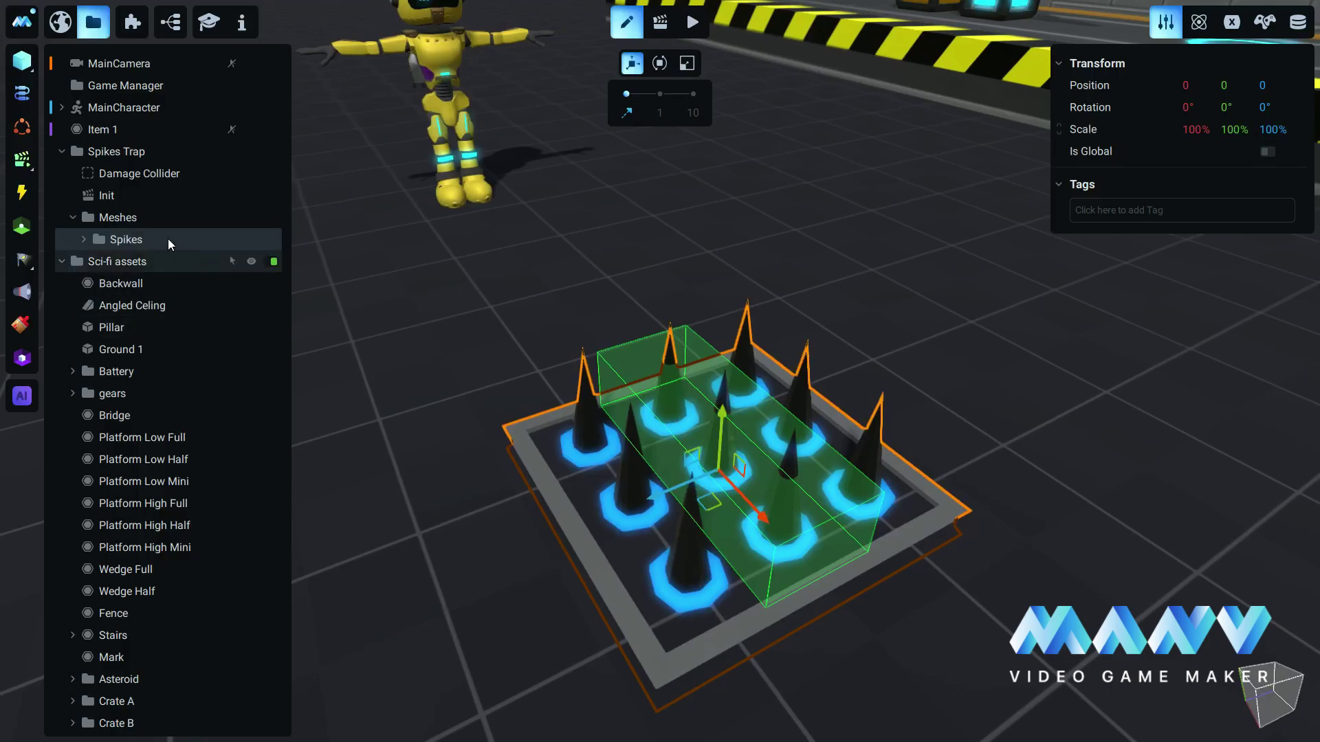
Stretch the Damage Collider to about 1.618 × 0.519 × 1.582 over all spikes, then hide it
click(138, 176)
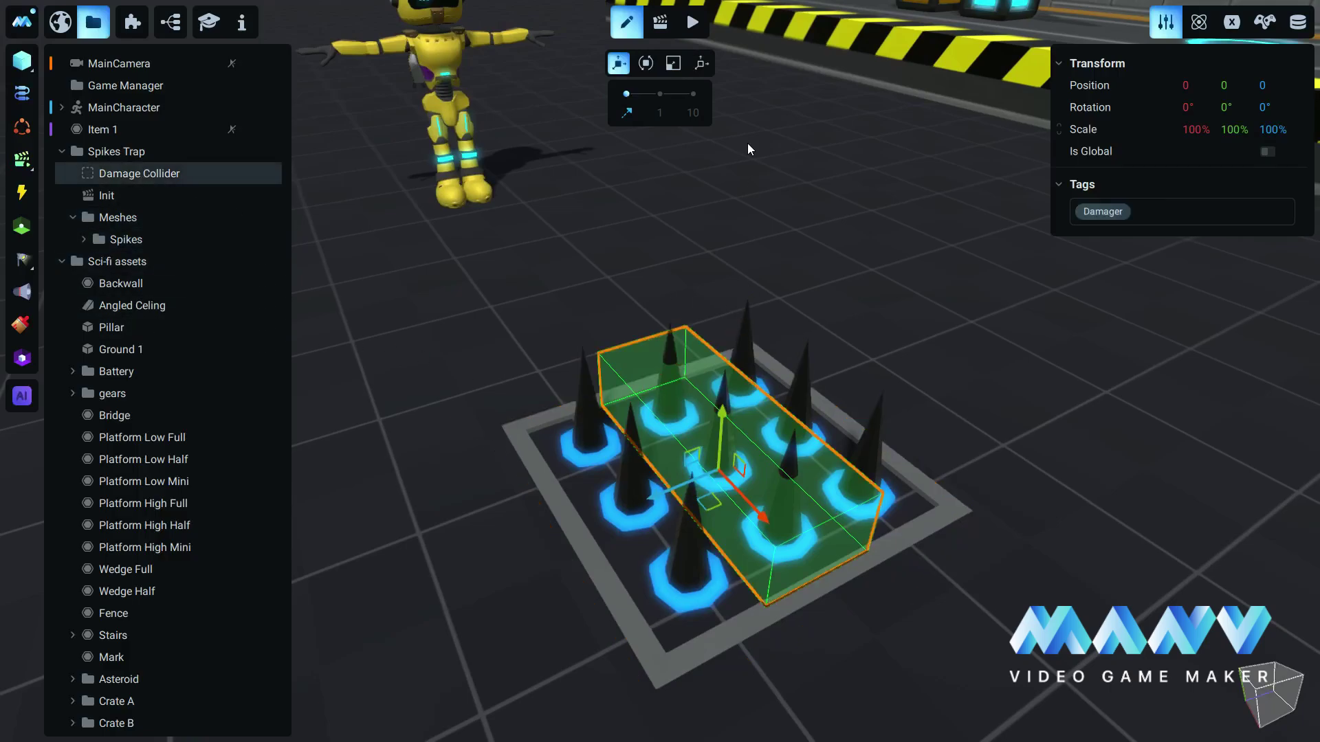
click(700, 63)
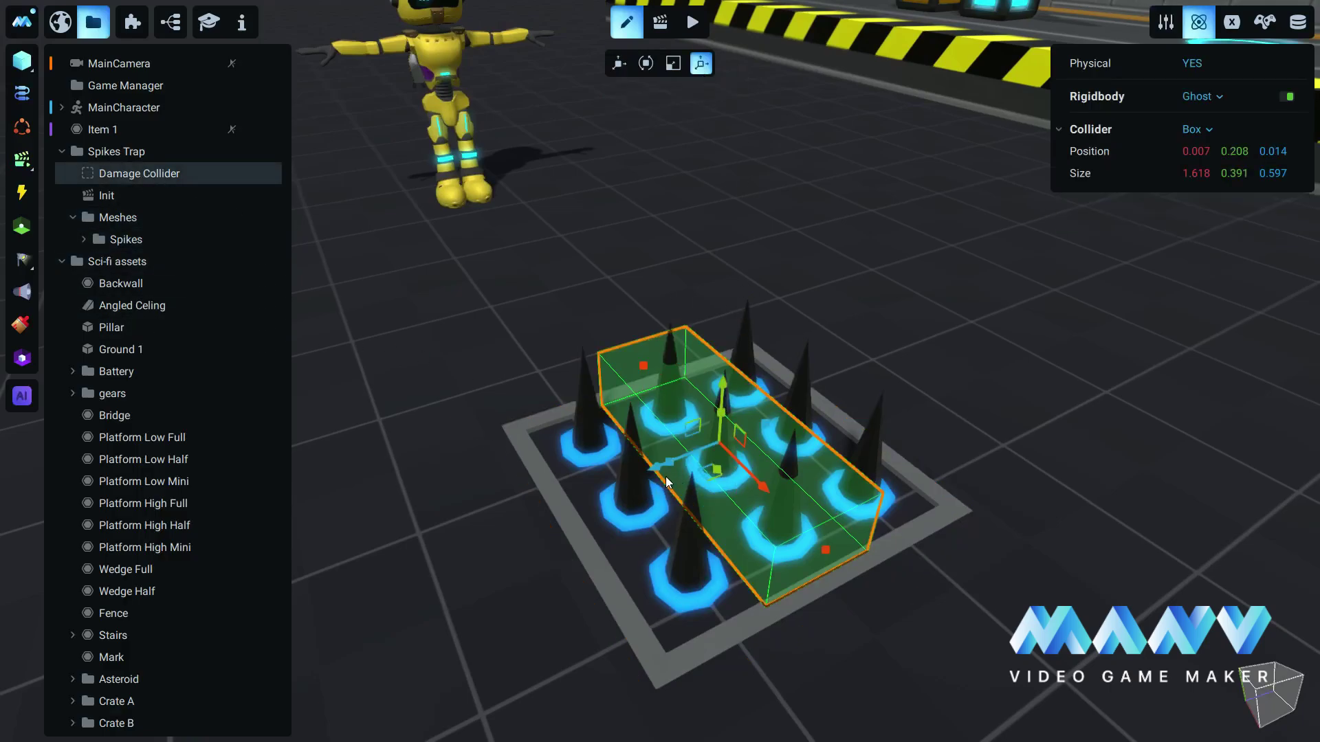
drag(670, 465, 626, 479)
middle_drag(1014, 394, 956, 387)
drag(708, 380, 751, 402)
middle_drag(749, 398, 681, 298)
drag(662, 304, 662, 293)
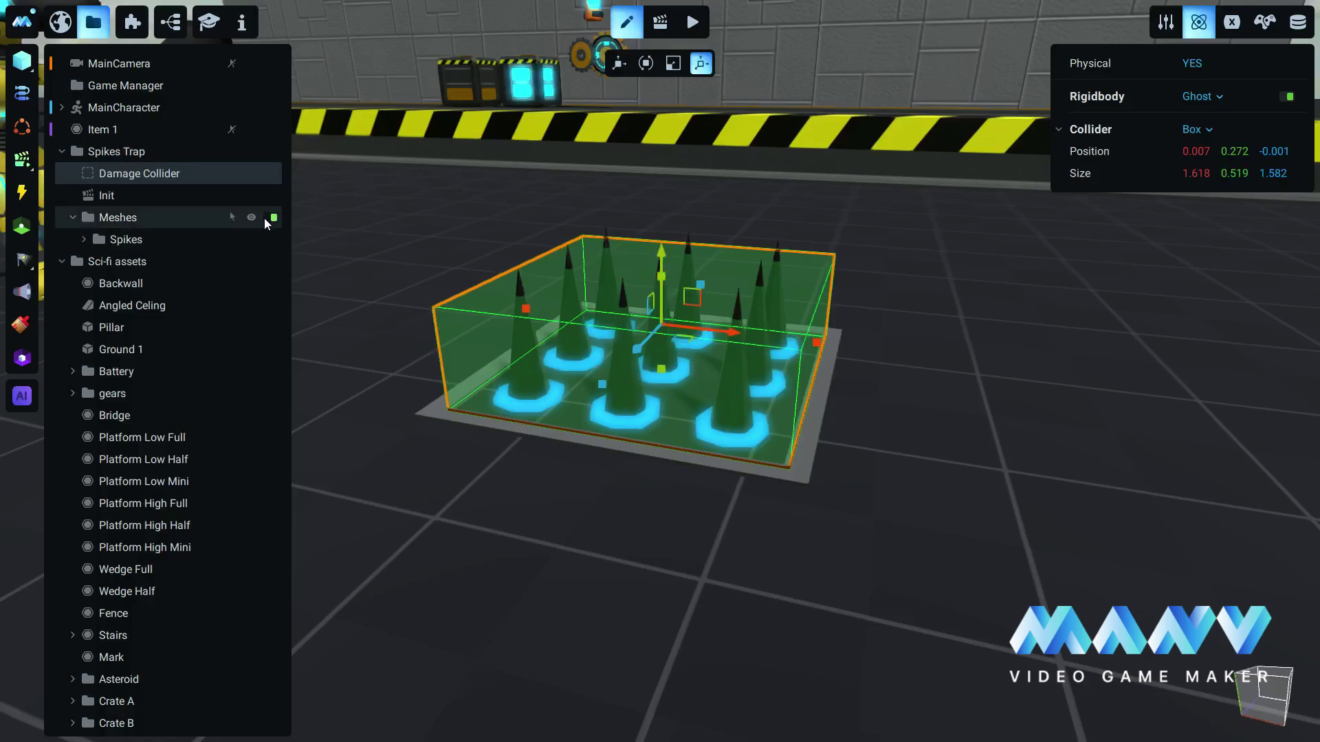
click(252, 174)
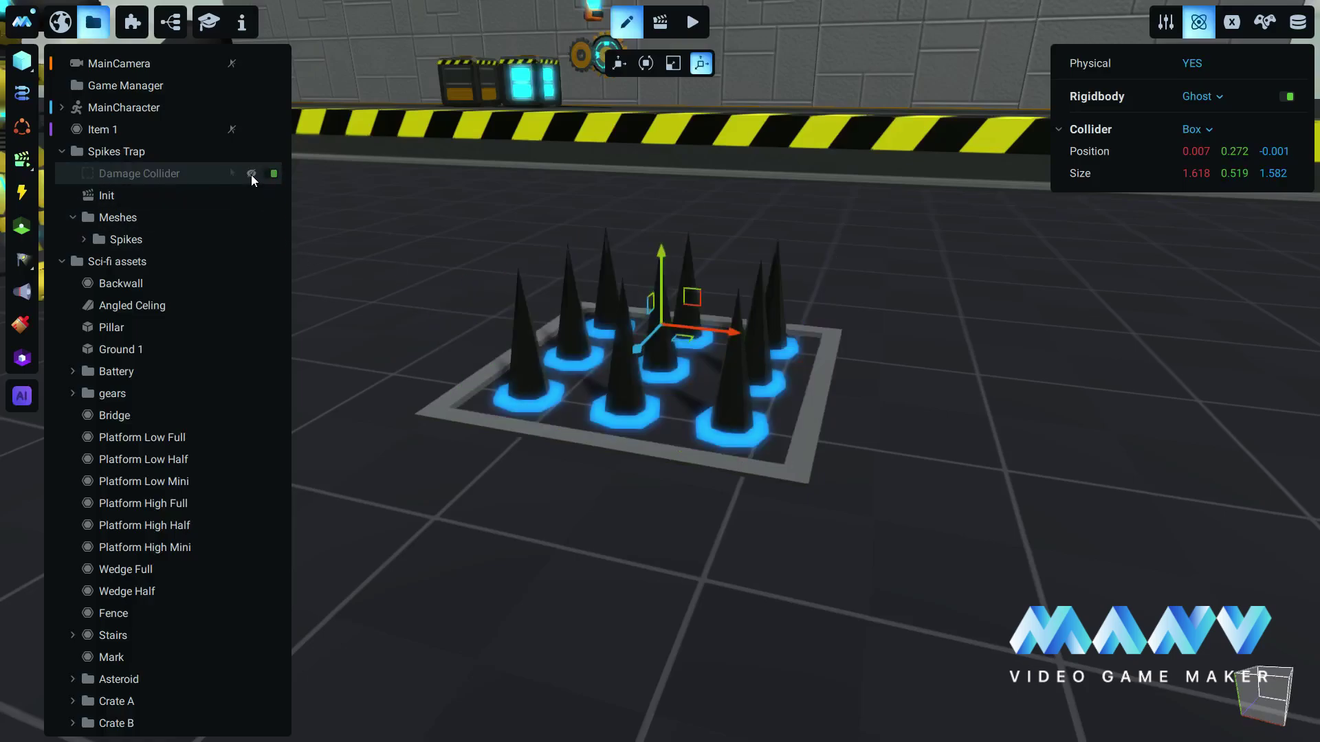
scroll(919, 423, down, 5)
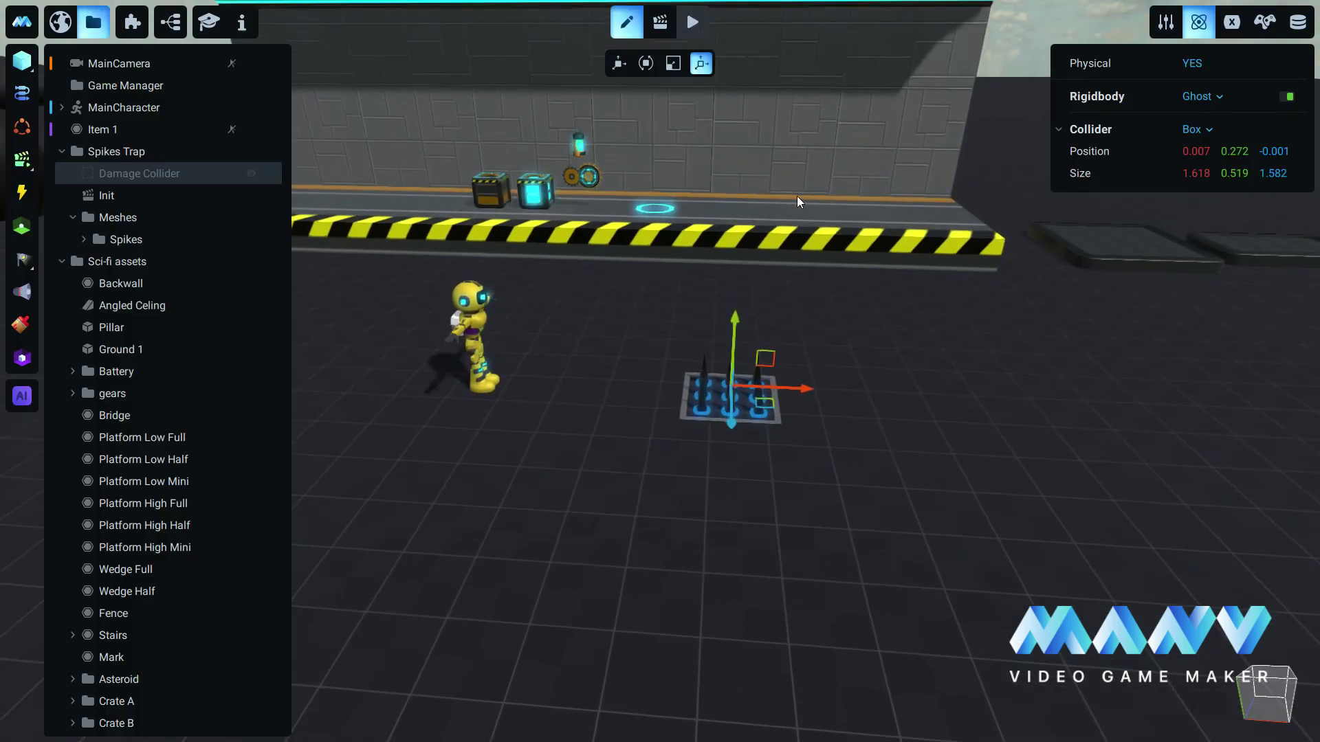
key(ctrl+p)
key(Right)
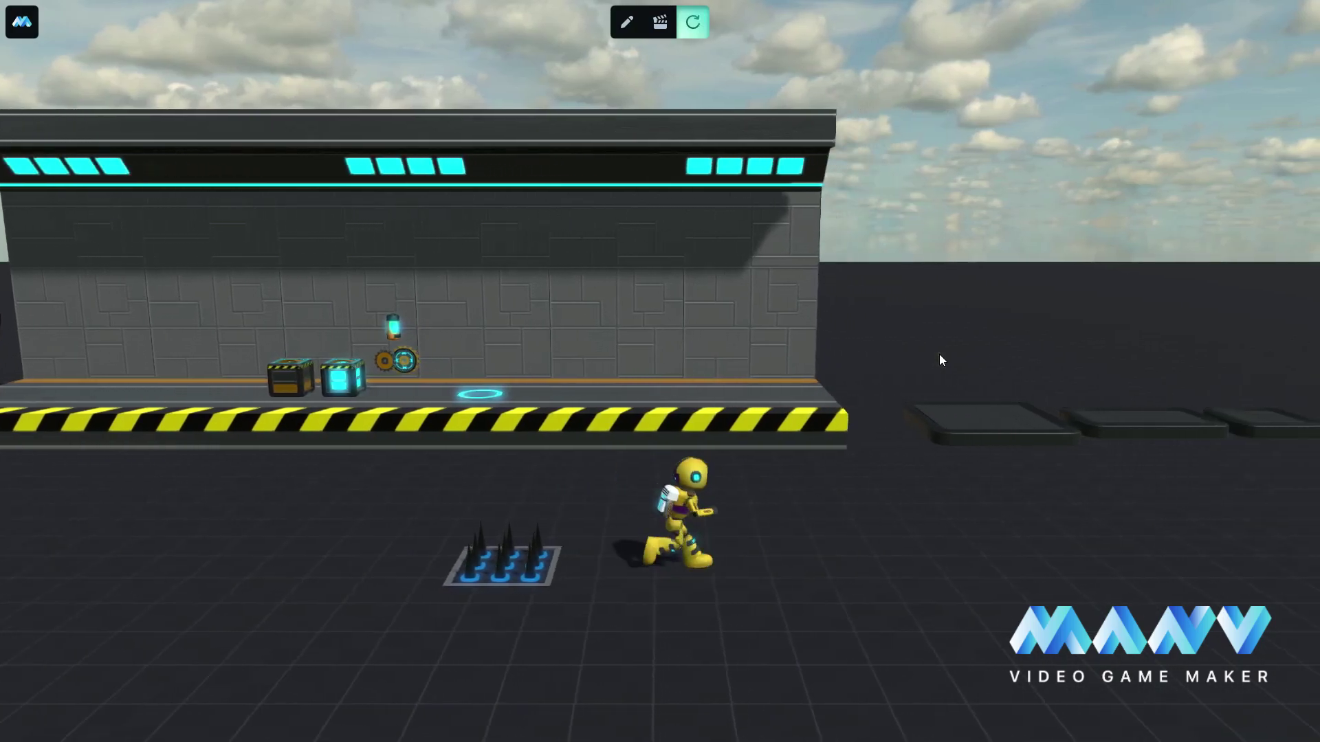
key(Left)
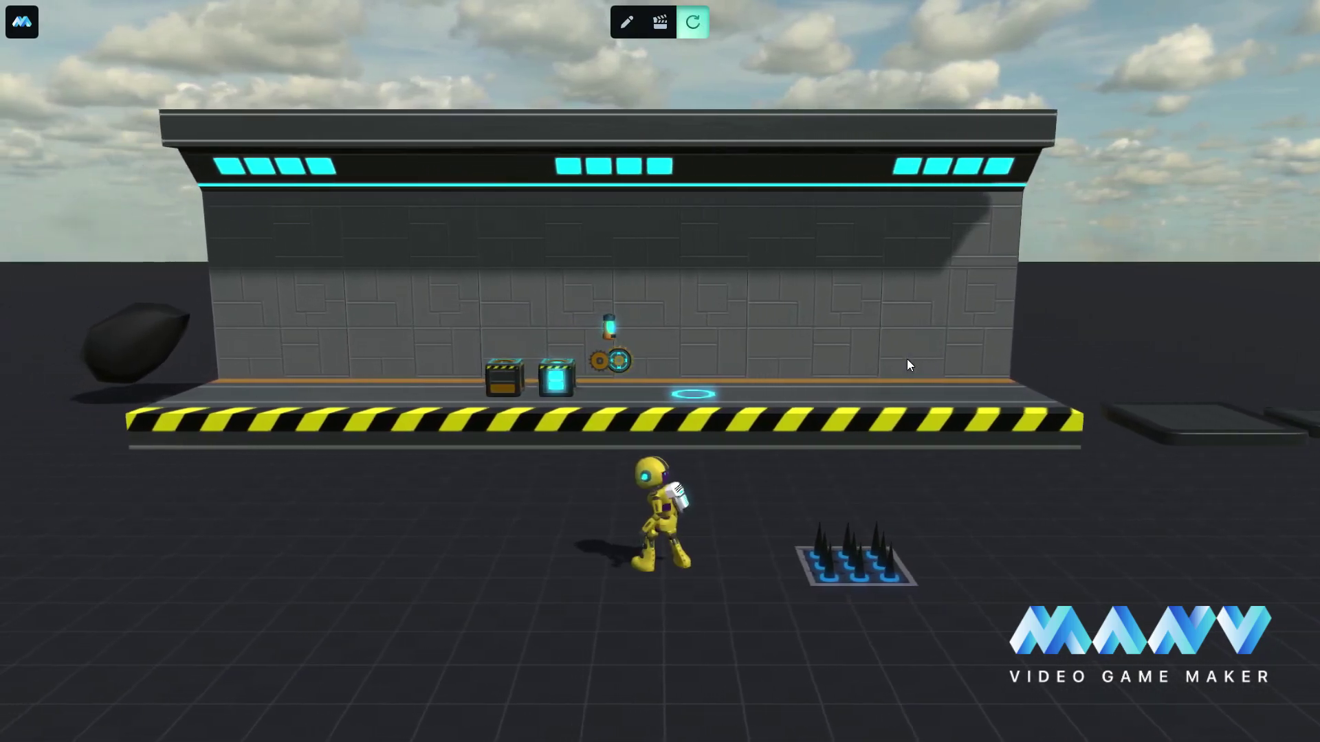
key(Right)
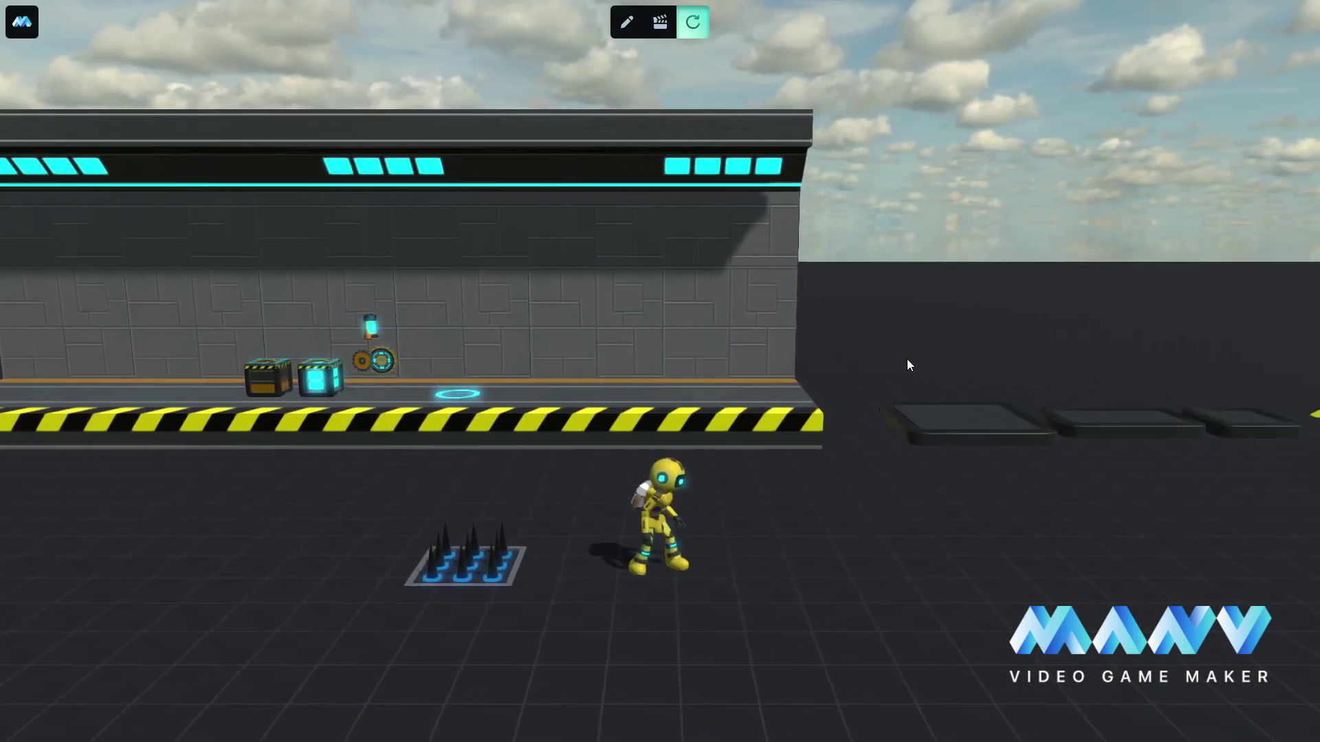
key(Up)
key(space)
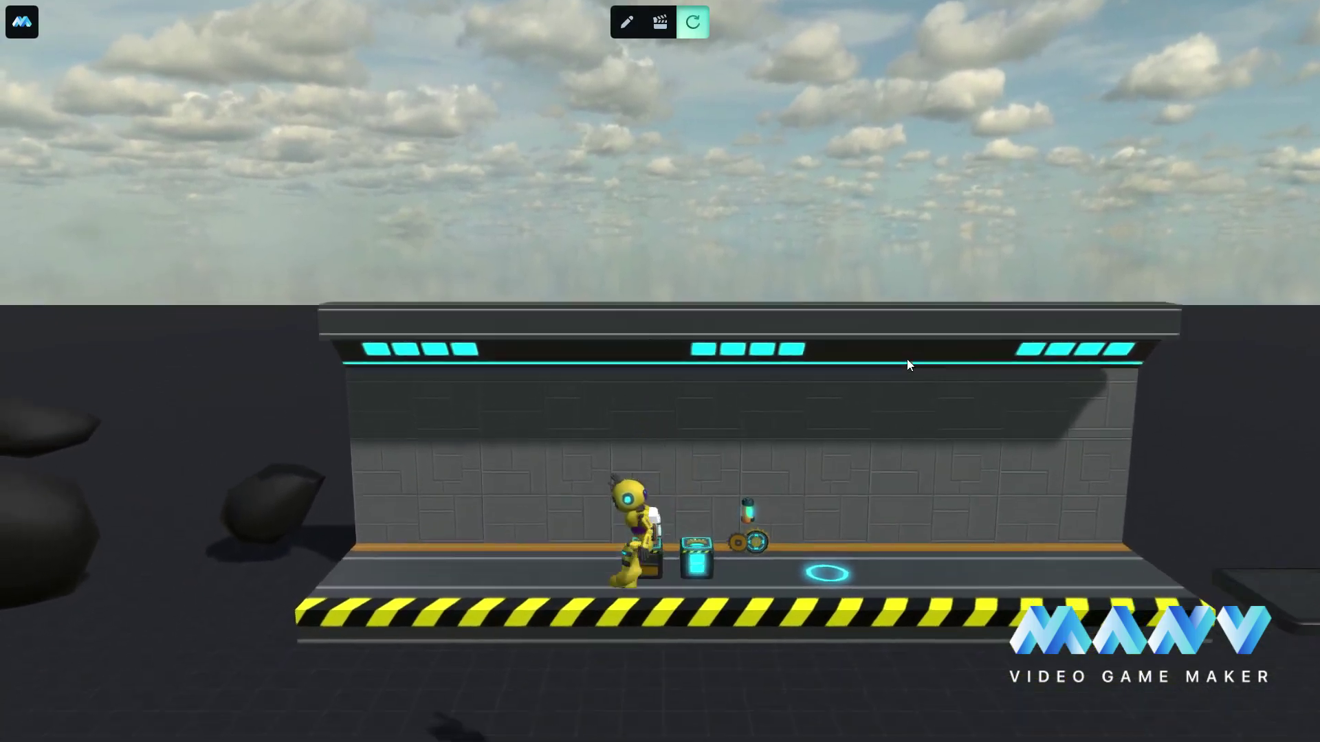
key(Down)
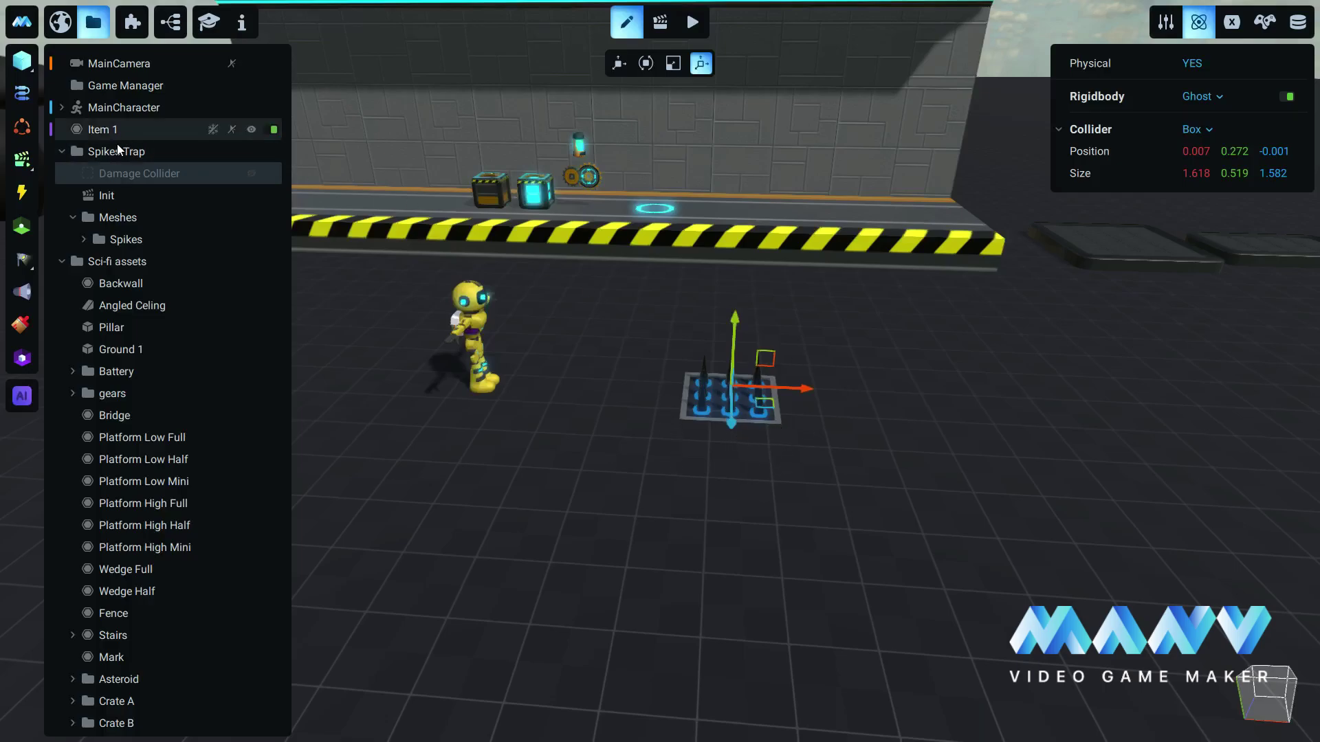
Collapse the Spikes Trap and Sci-fi assets entries and clear the scene selection
click(63, 151)
click(62, 173)
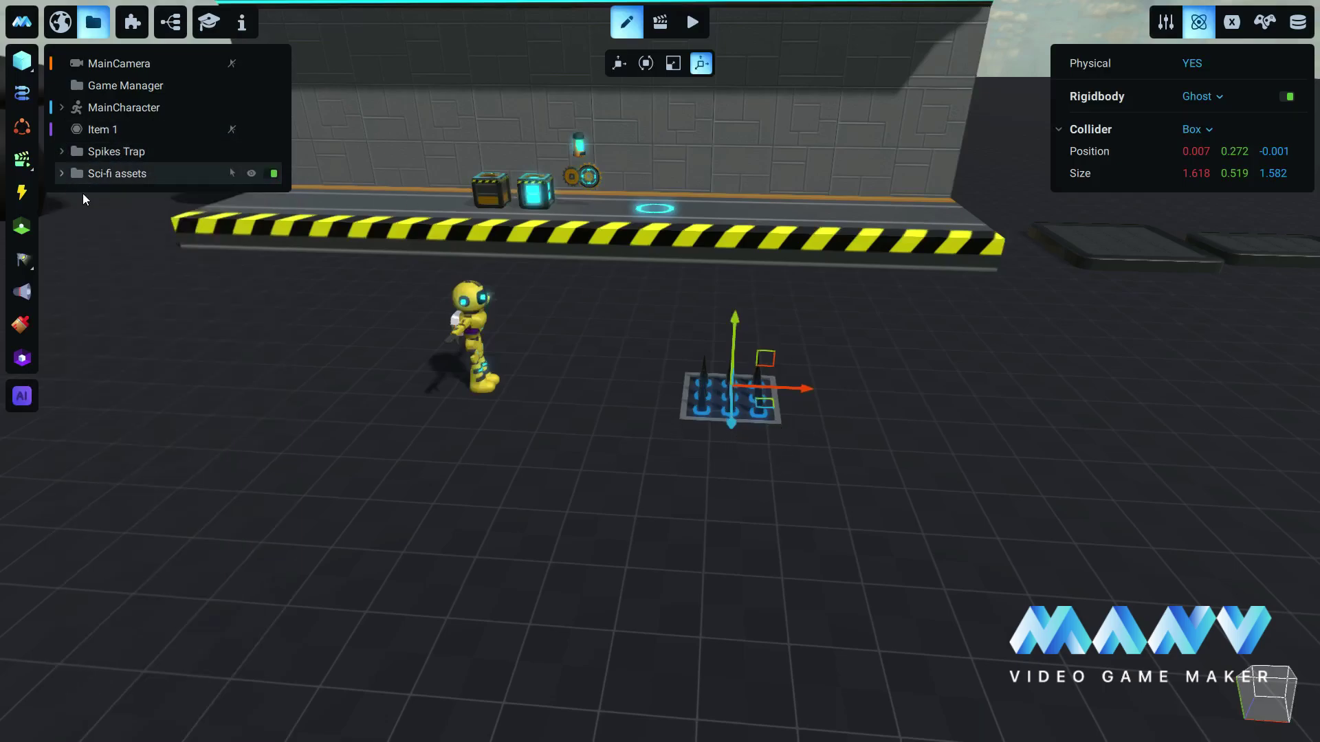
right_drag(690, 446, 687, 422)
click(758, 402)
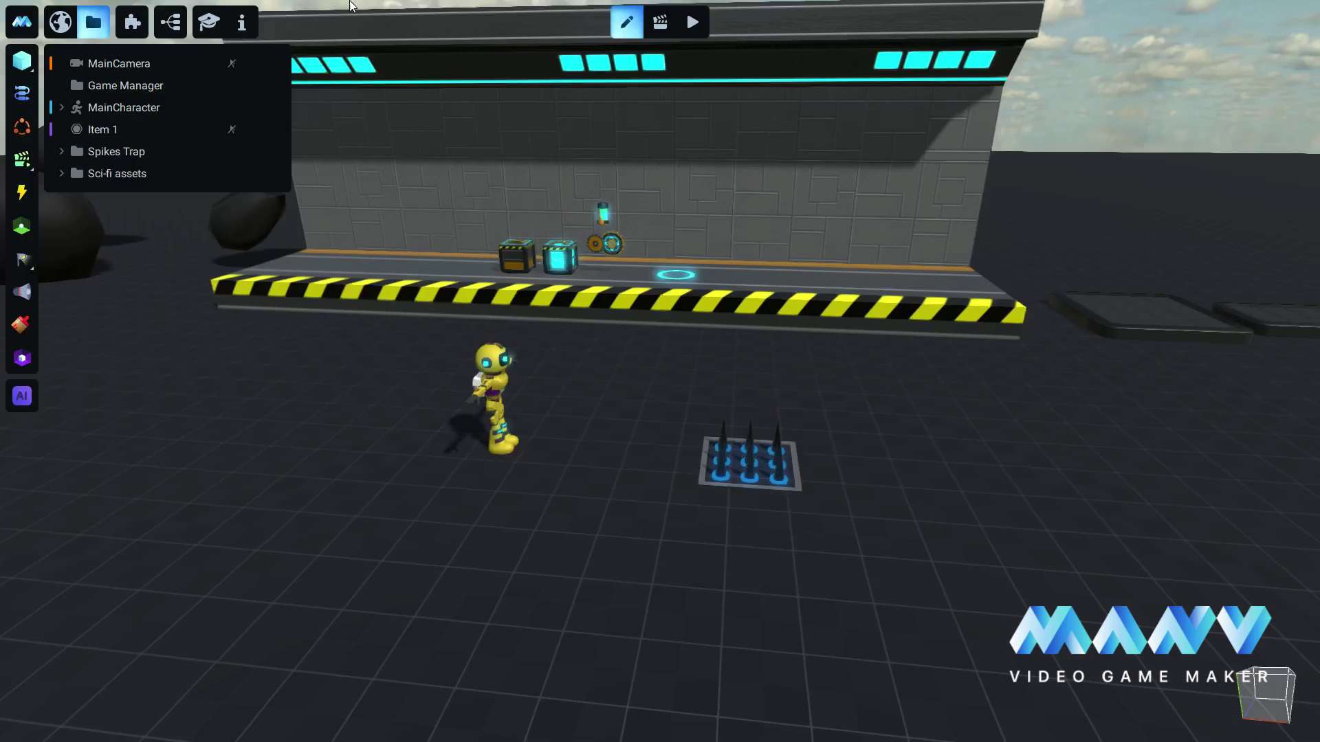
Import Menu.zip, merging the clashing character tag, and place the Menu asset in the scene
click(133, 23)
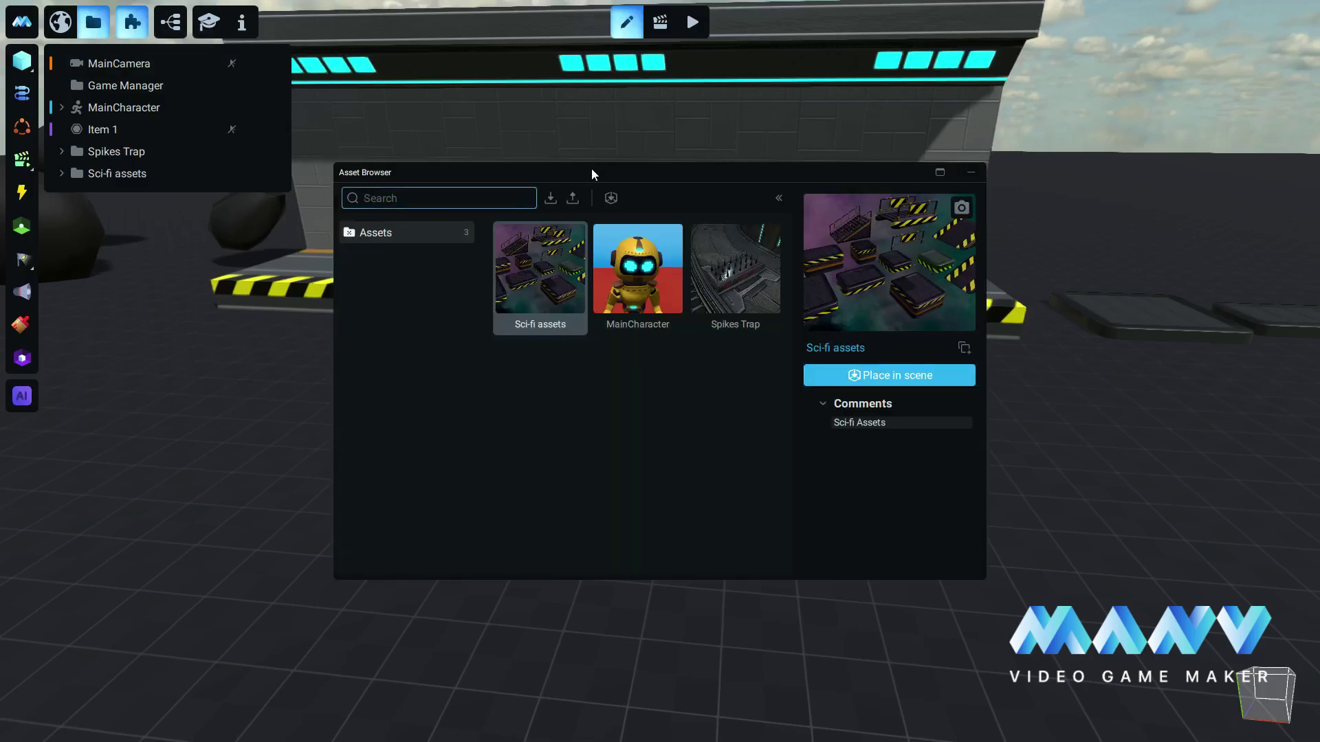
click(550, 200)
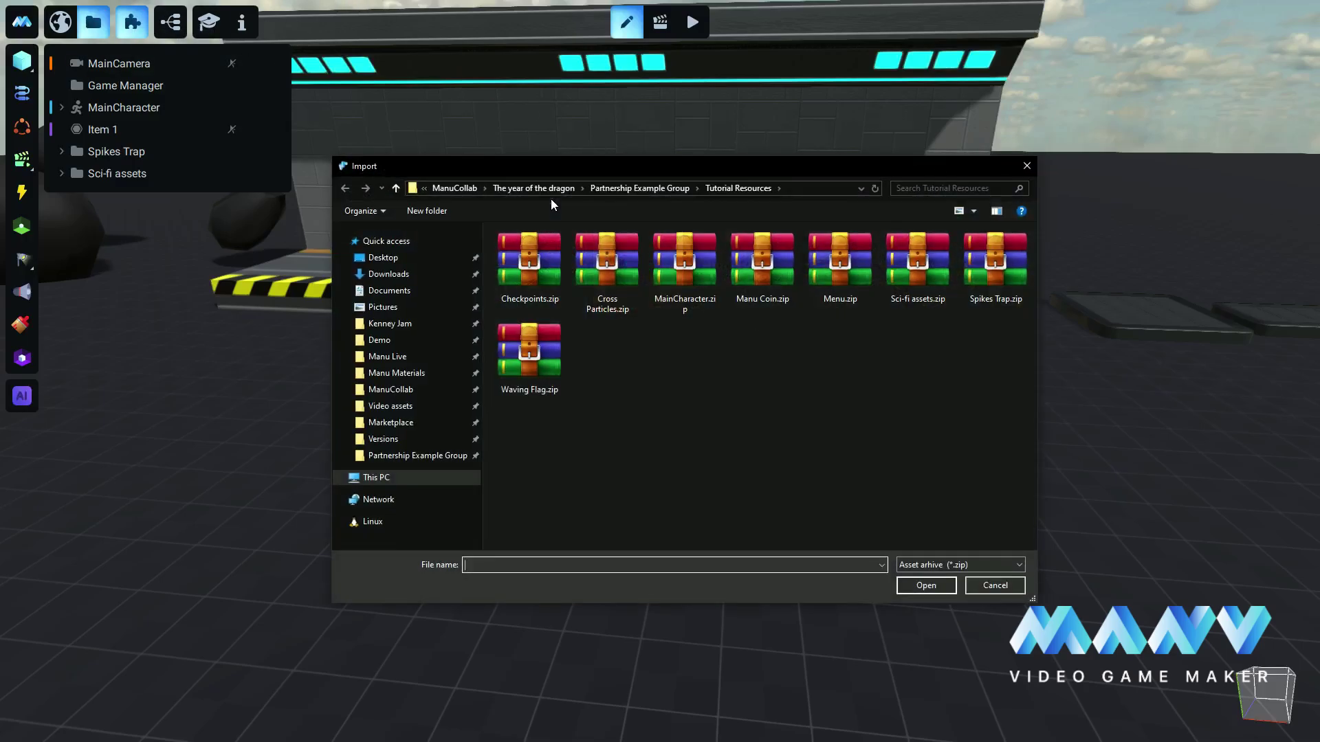
click(846, 256)
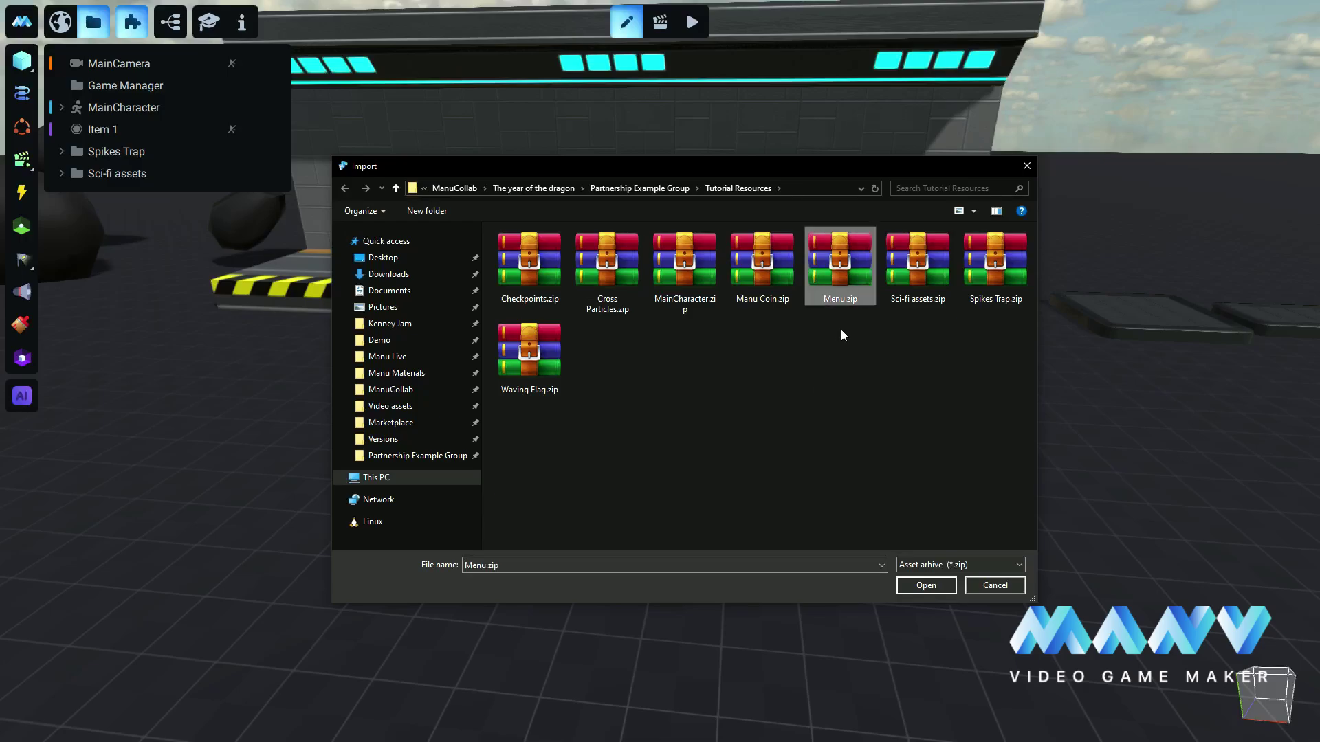
click(920, 587)
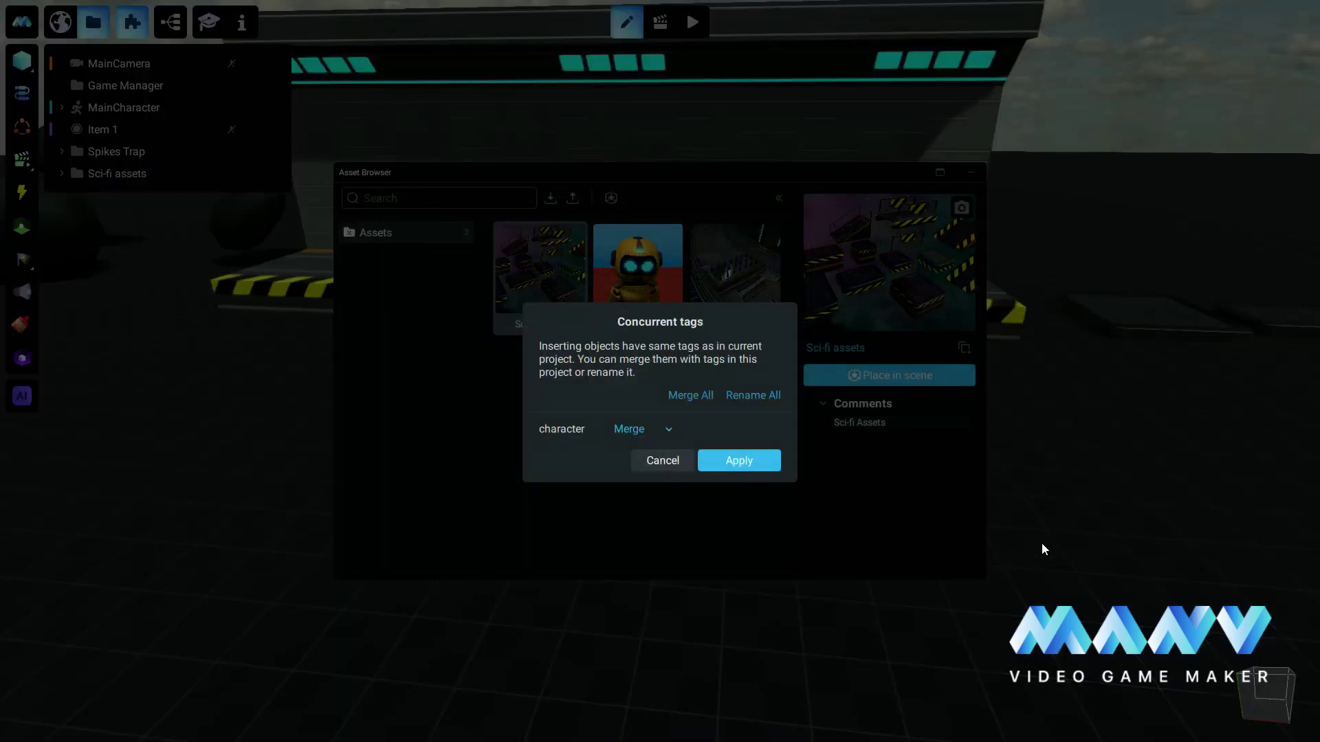
click(737, 461)
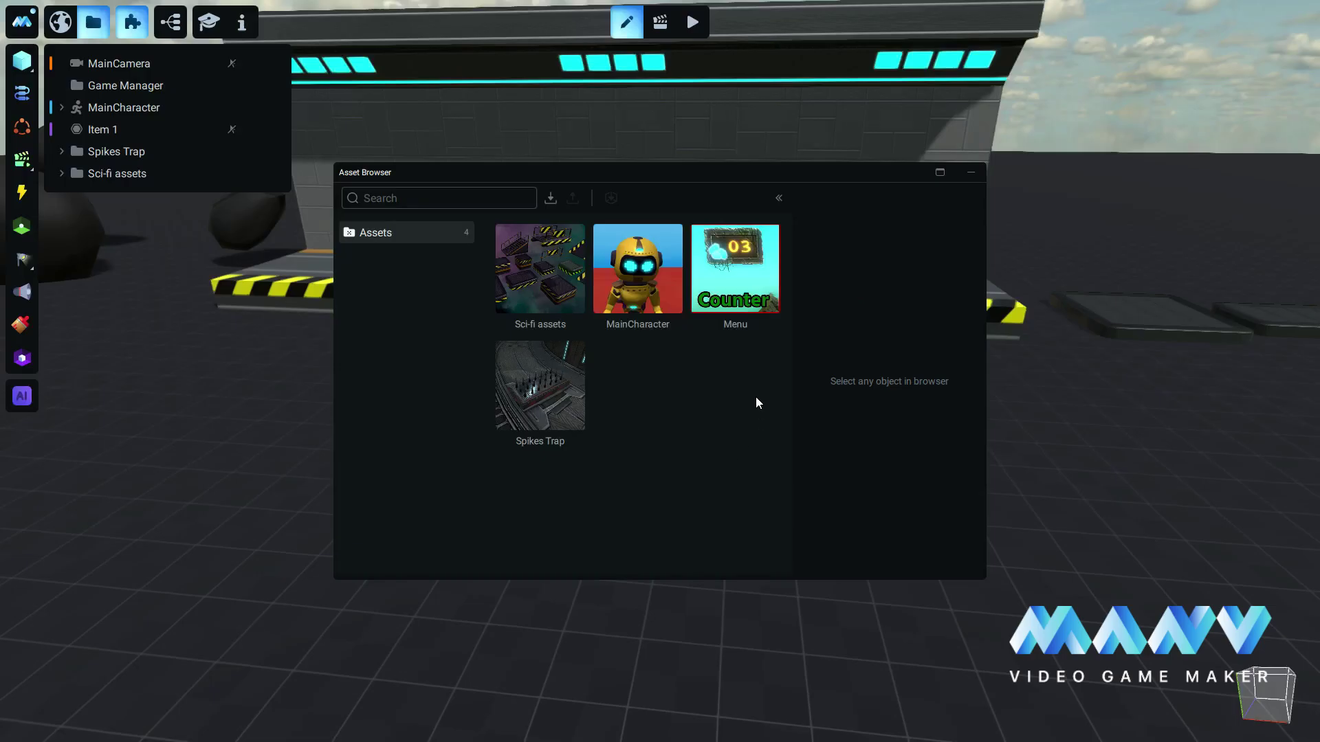
click(732, 269)
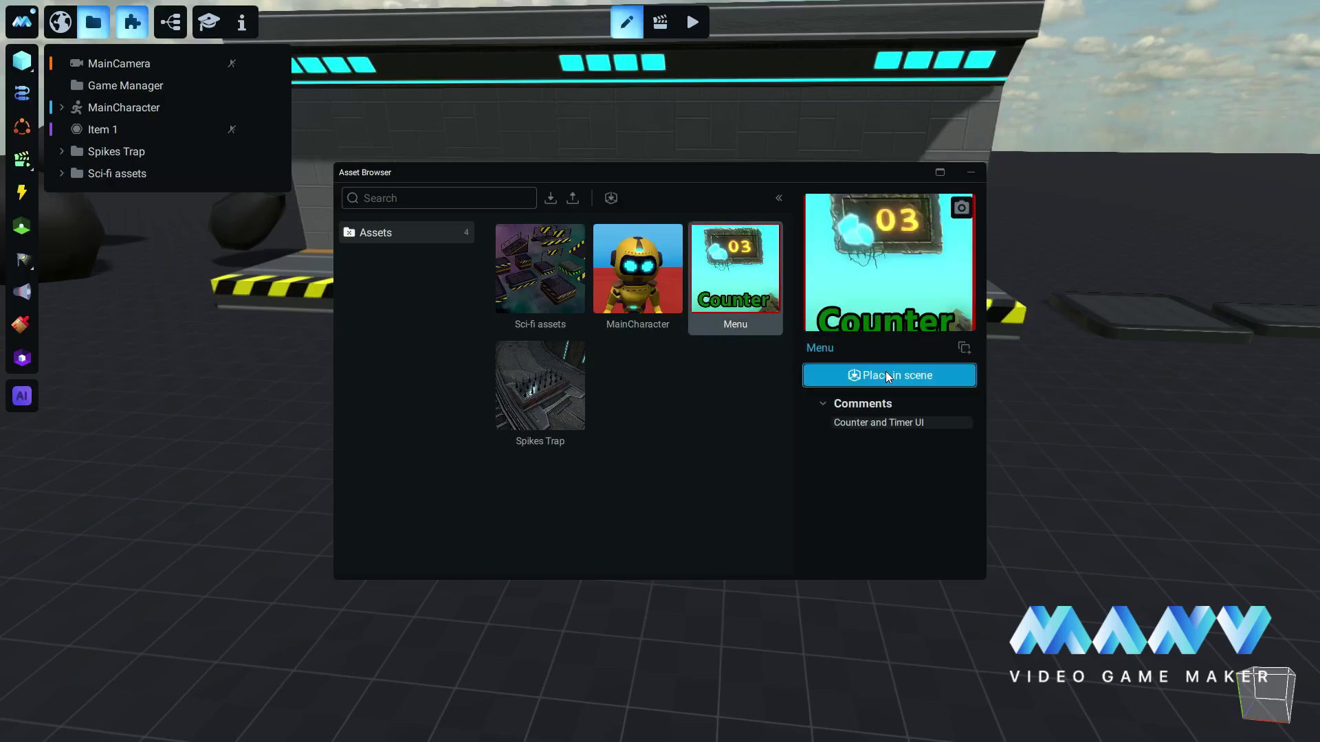
click(971, 171)
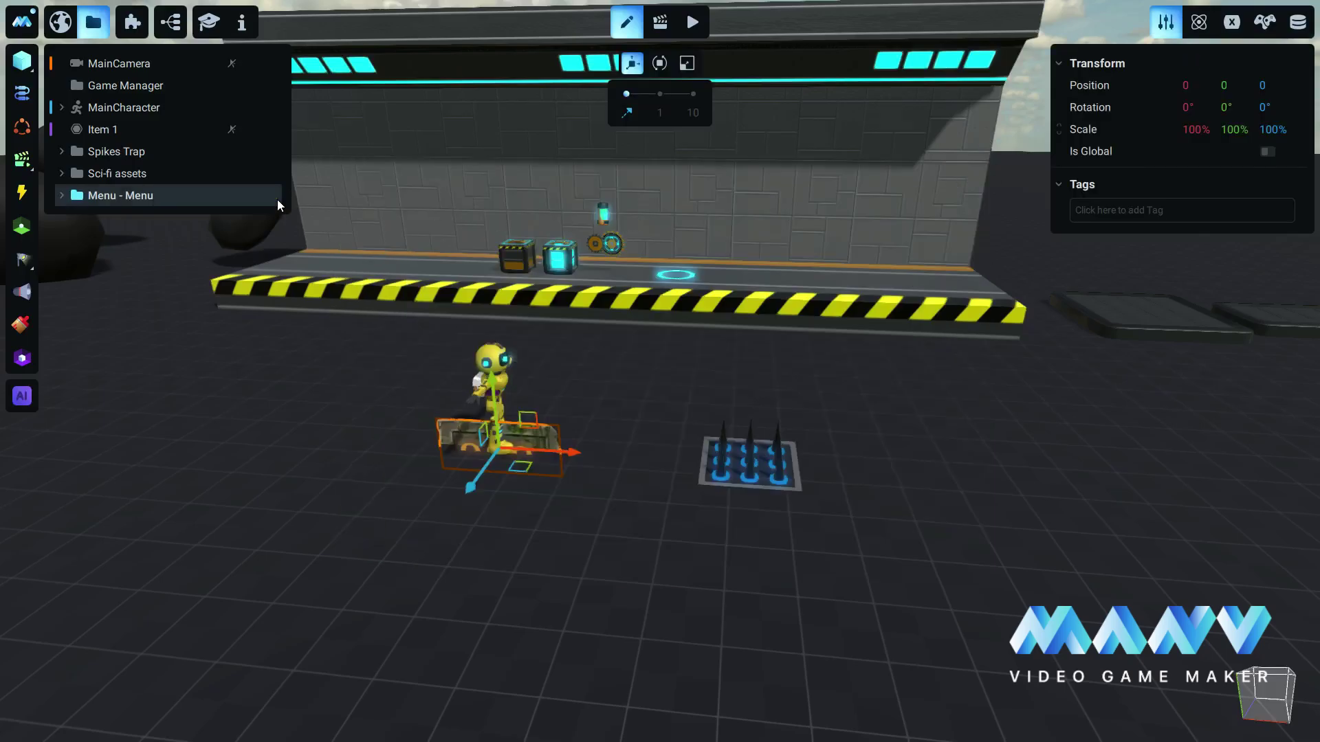
Detach Menu - Menu from its prefab and make it a child of MainCamera
right_click(106, 193)
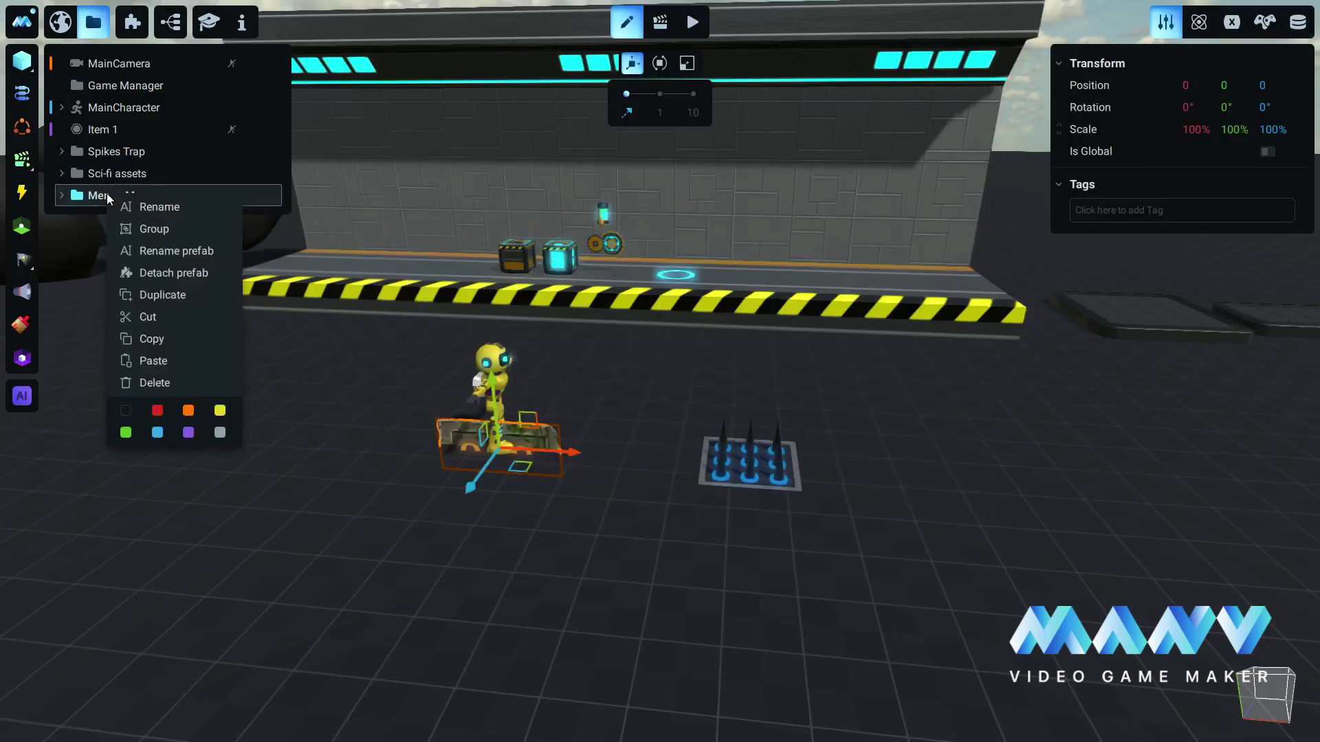
click(180, 275)
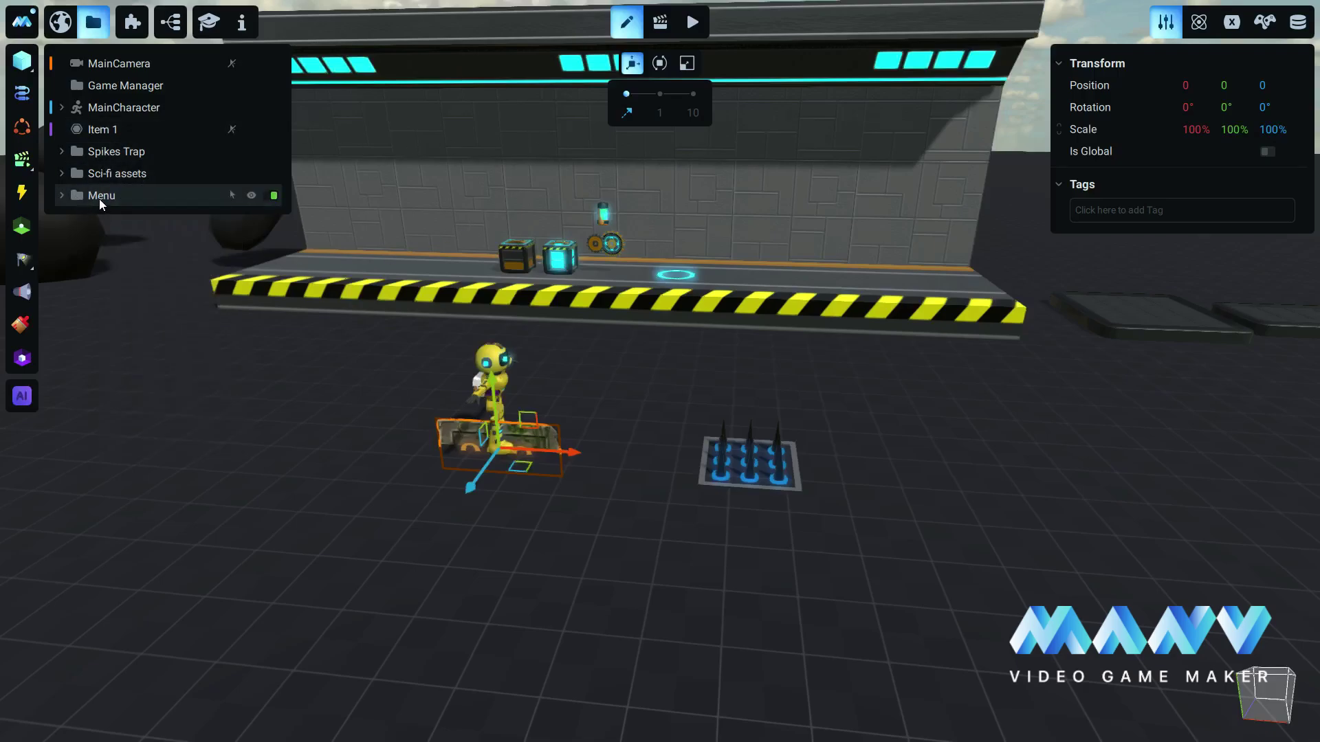
drag(100, 196, 122, 63)
click(118, 63)
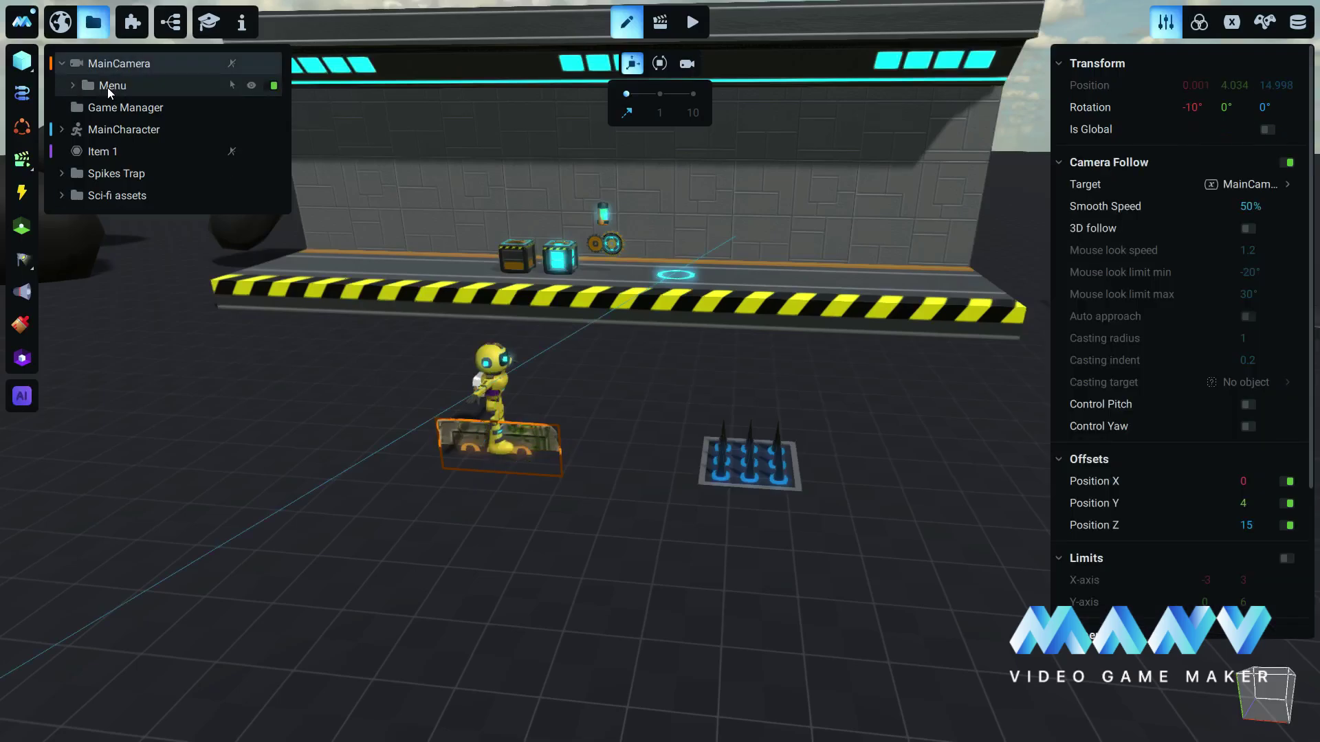
click(107, 88)
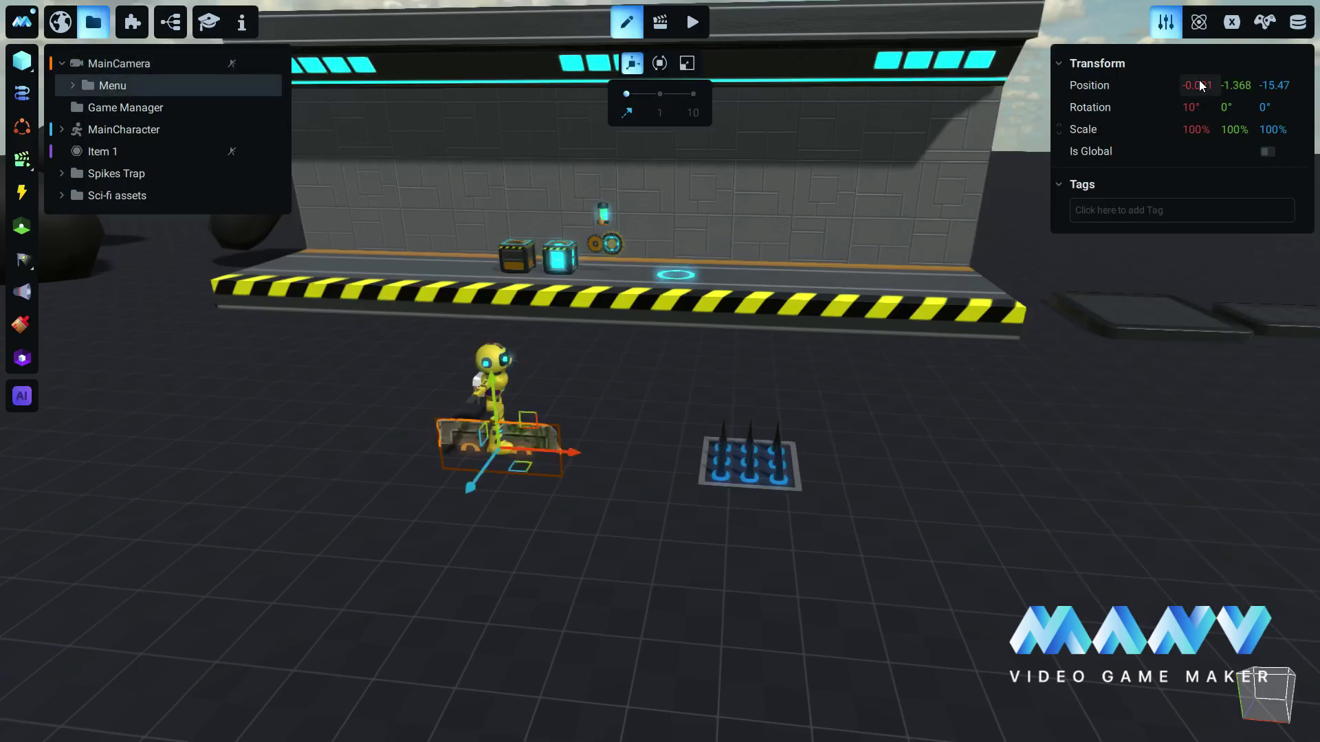
Zero the Menu's position and set its X rotation to 0
click(1235, 84)
text(0)
click(1276, 86)
text(0)
key(Return)
click(1192, 107)
text(0)
key(Return)
scroll(917, 410, down, 5)
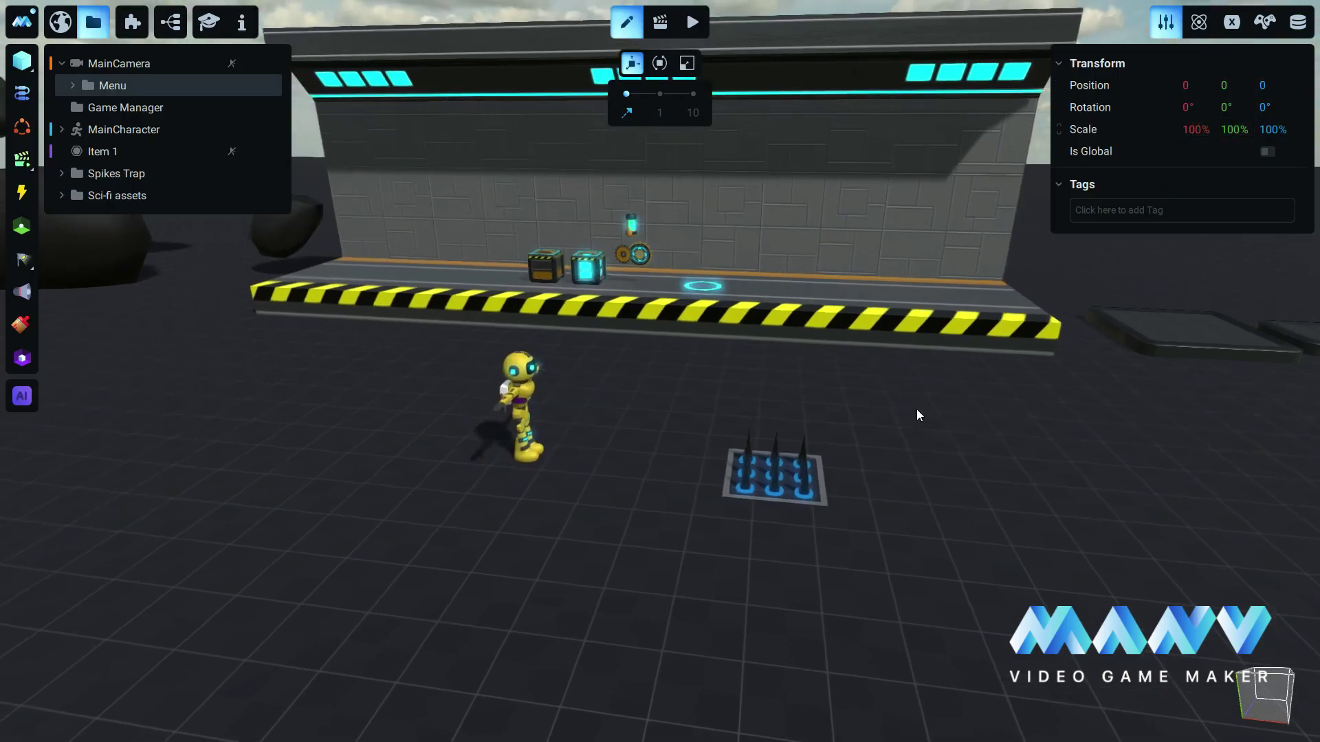
Delete the Timer UI group from the Menu Container
key(f)
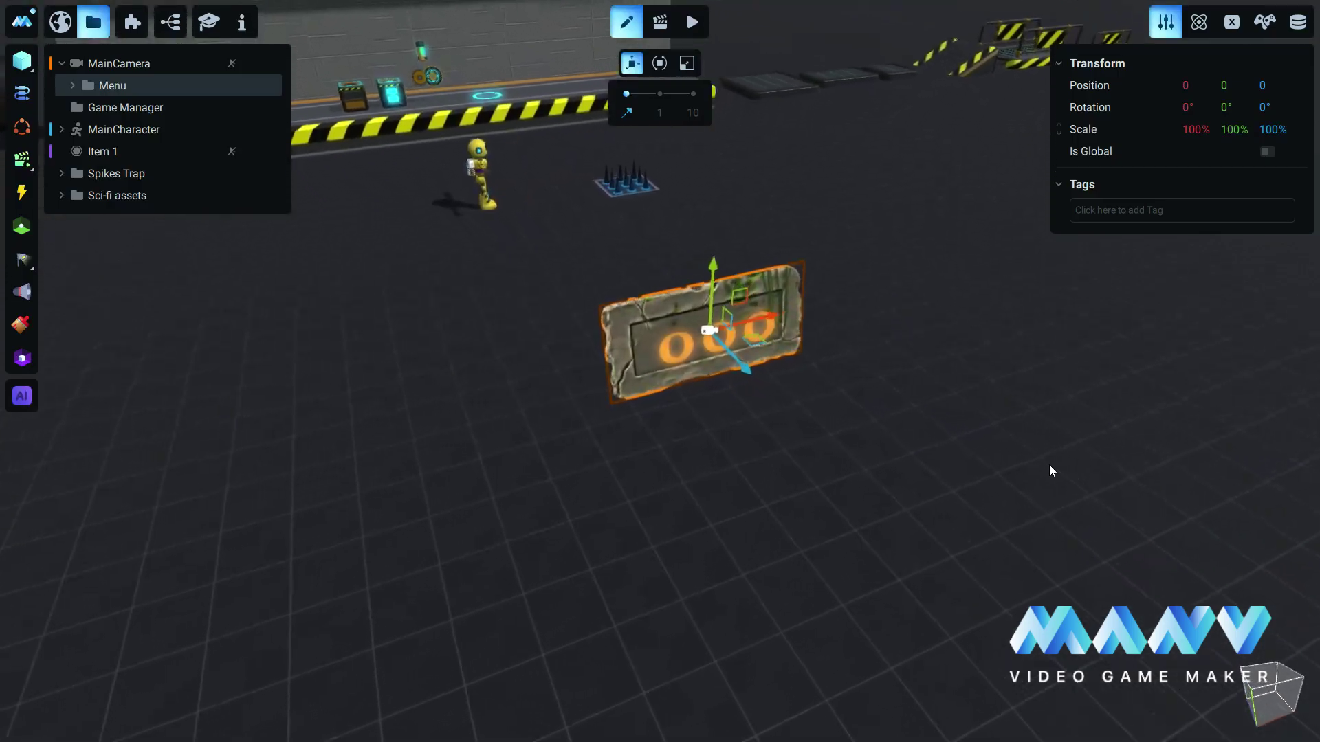
scroll(1035, 424, down, 3)
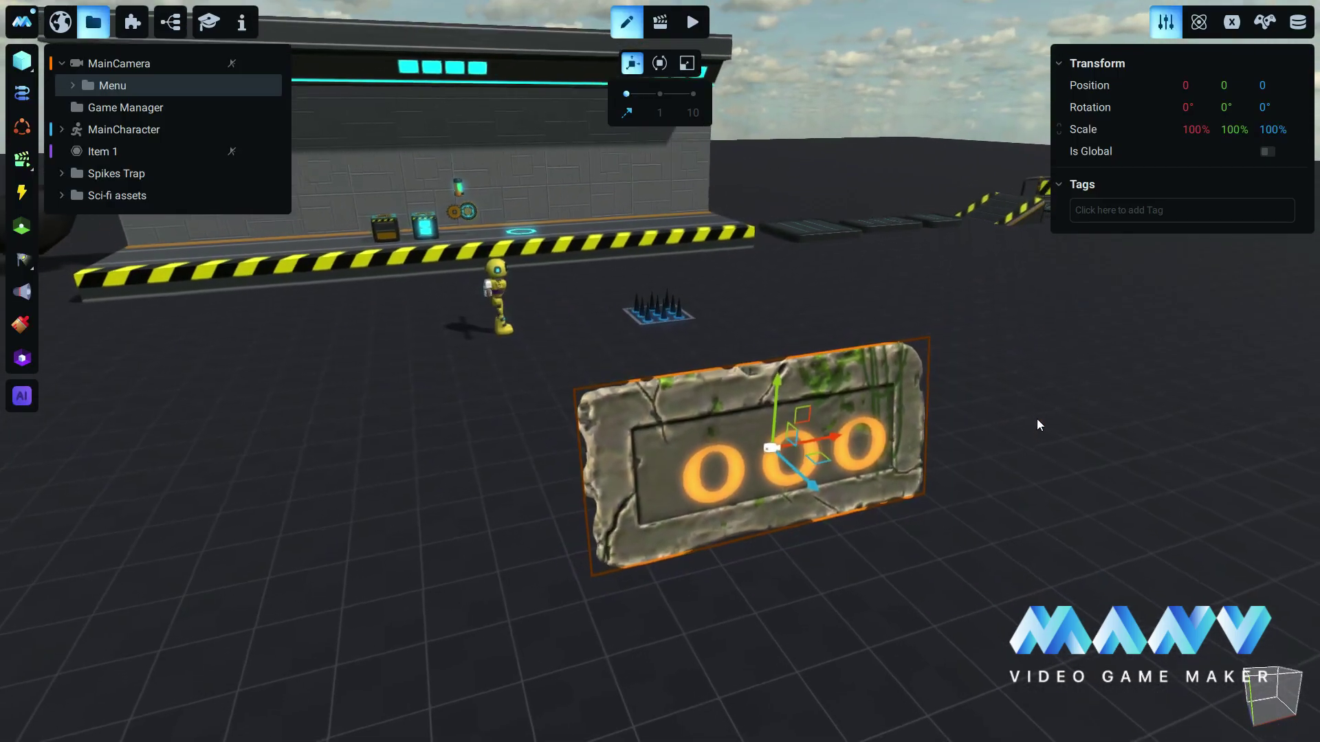
scroll(1036, 421, up, 3)
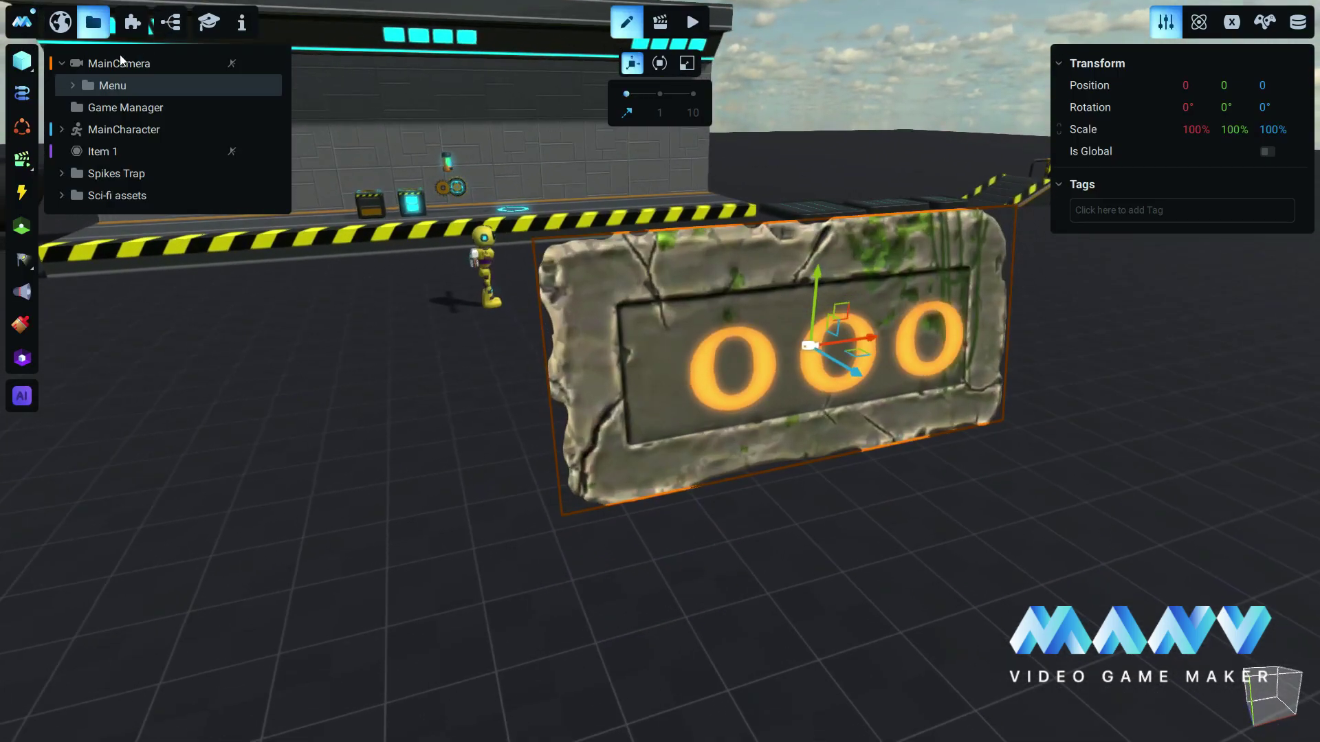
click(72, 85)
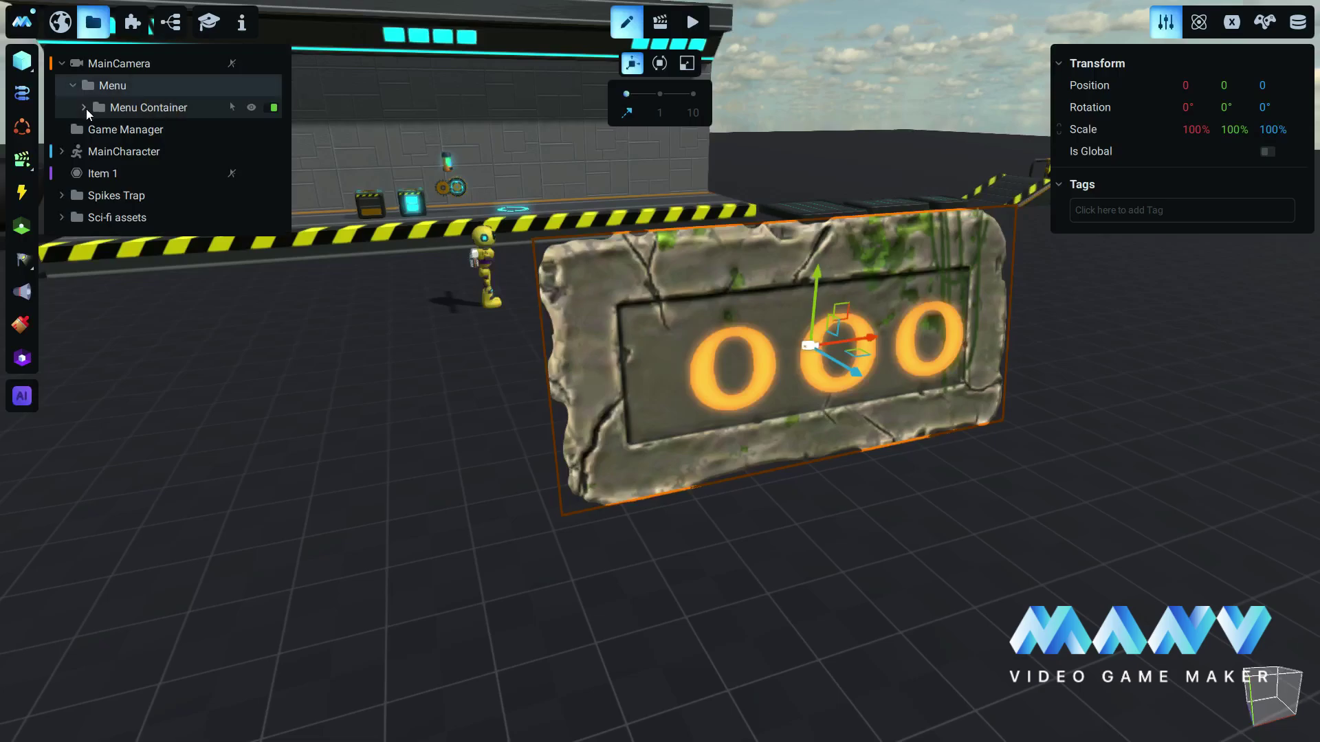
click(84, 107)
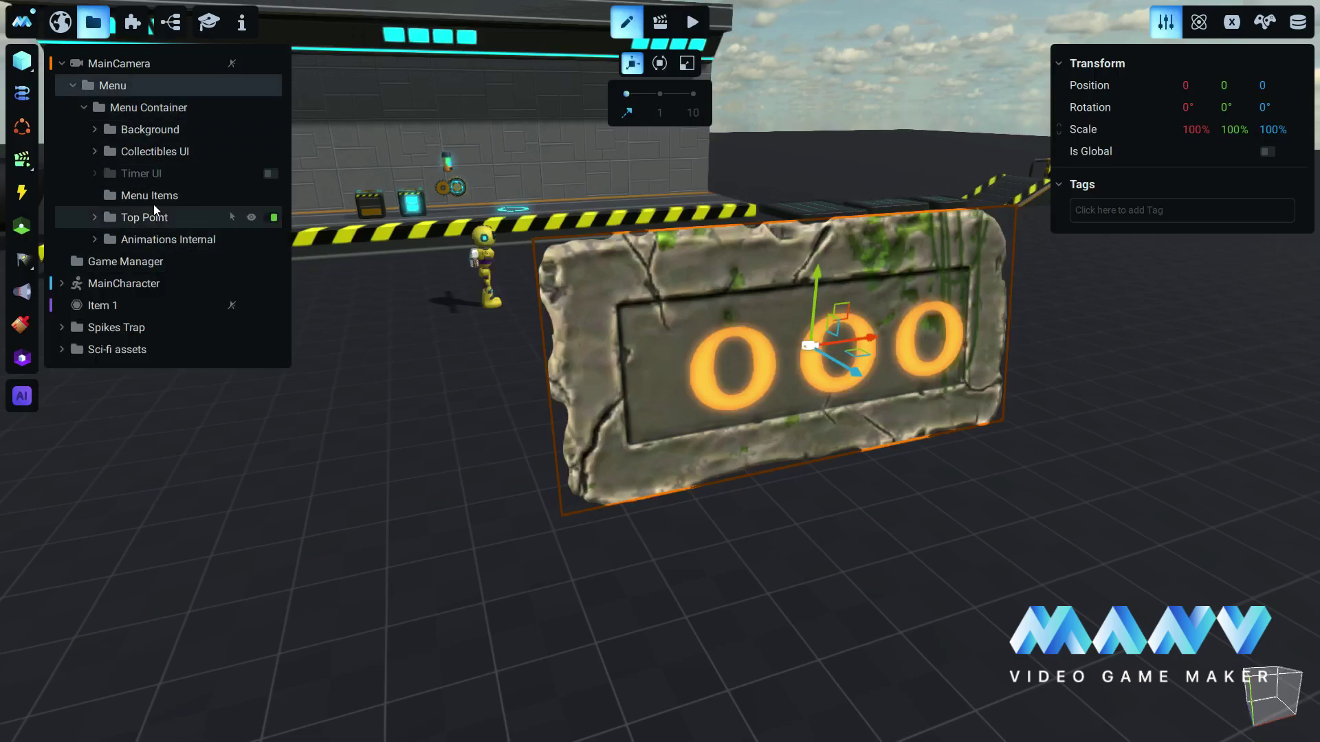
click(151, 176)
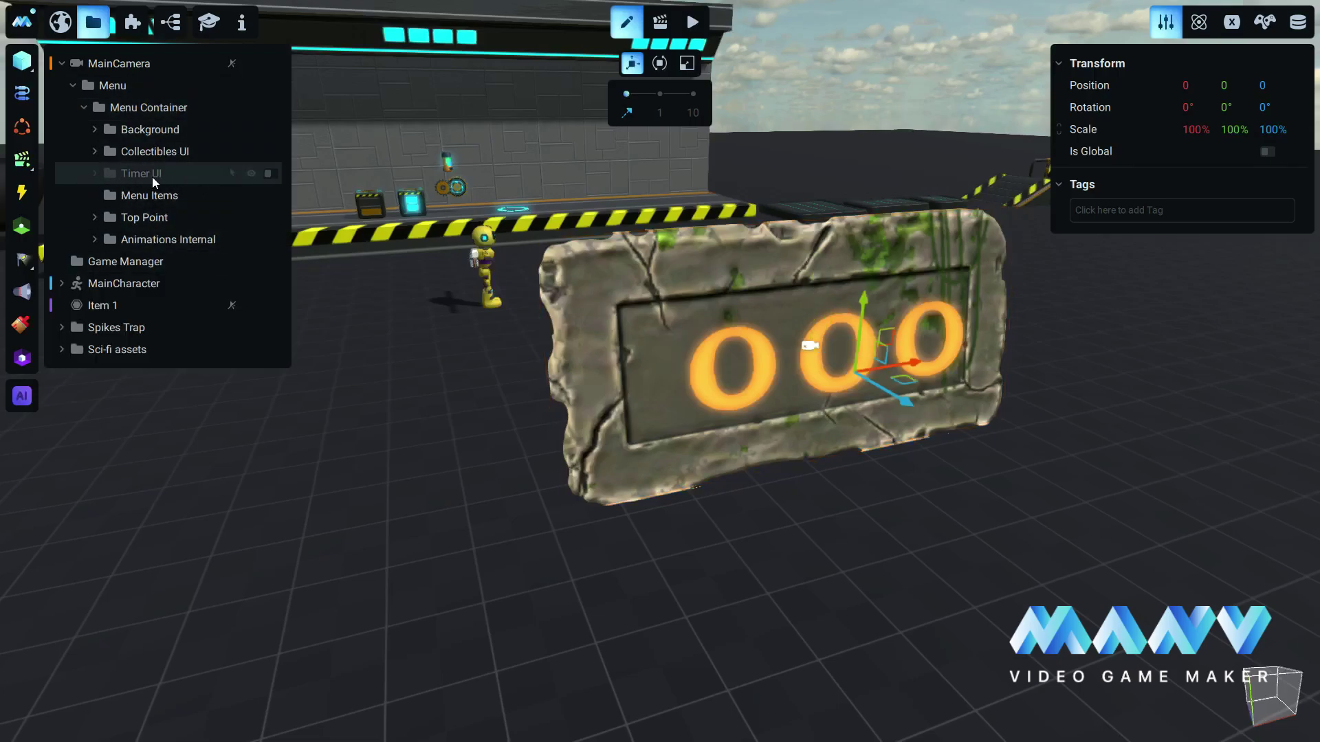
key(Delete)
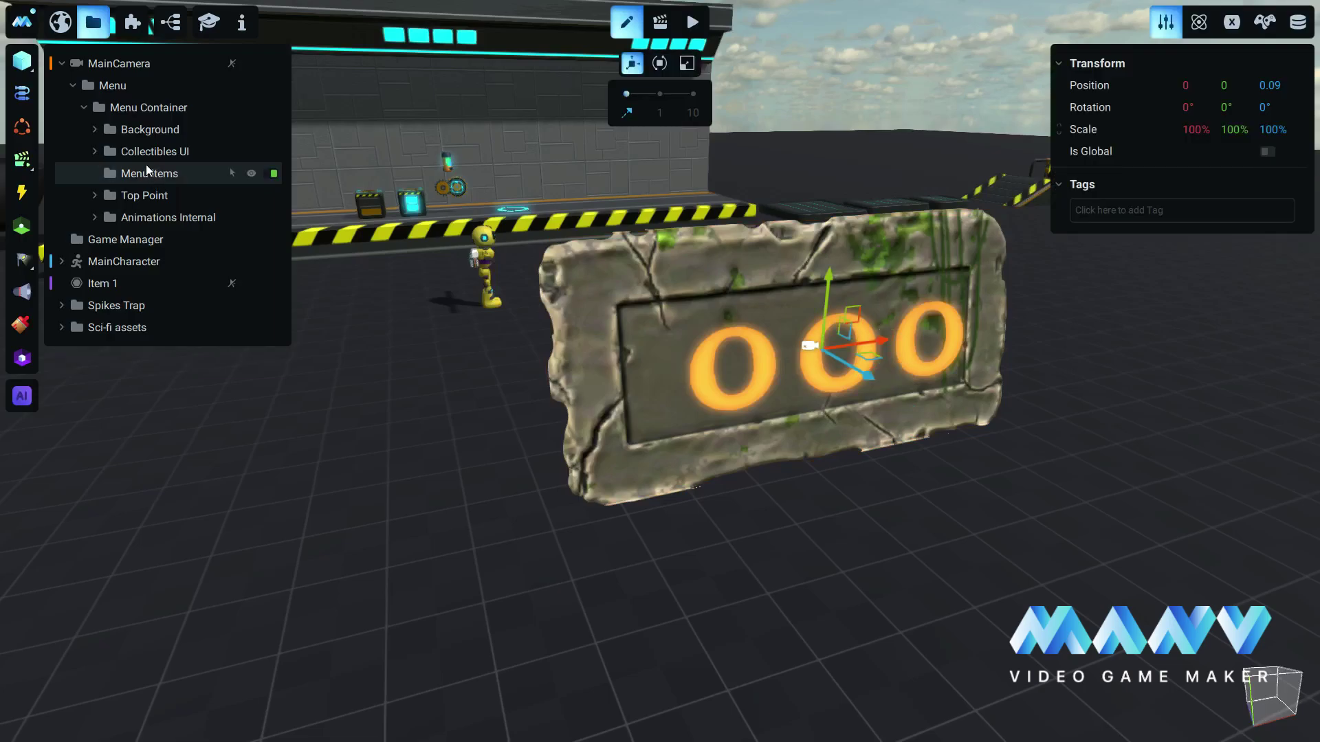
Delete the Stone backdrop from the Background group
click(94, 129)
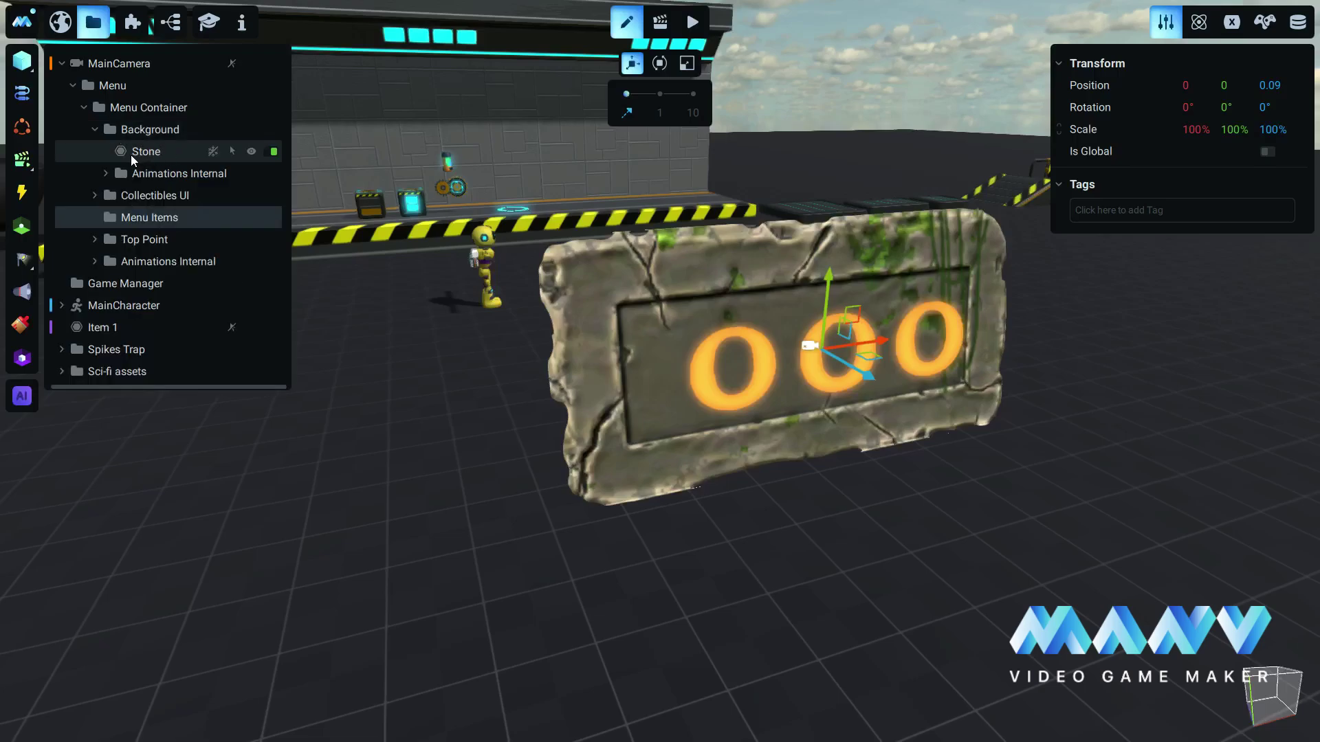
click(152, 151)
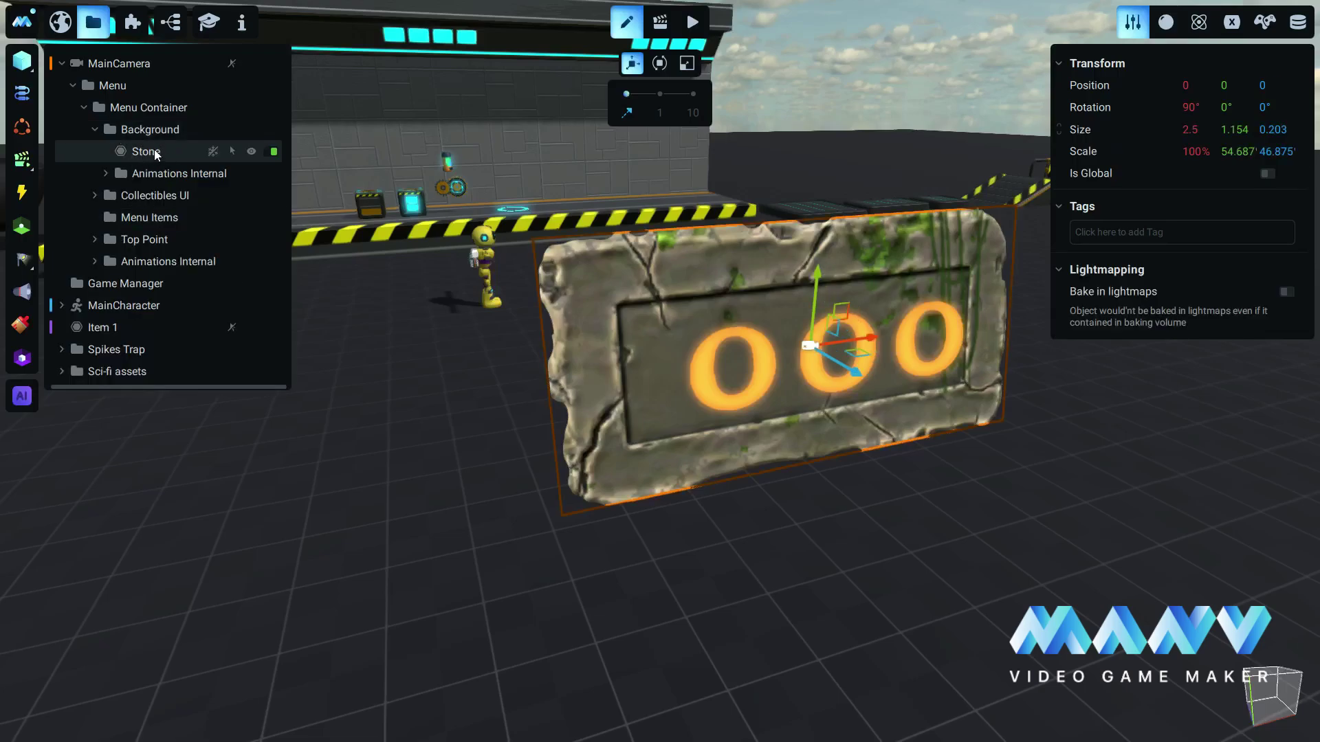
key(Delete)
click(154, 150)
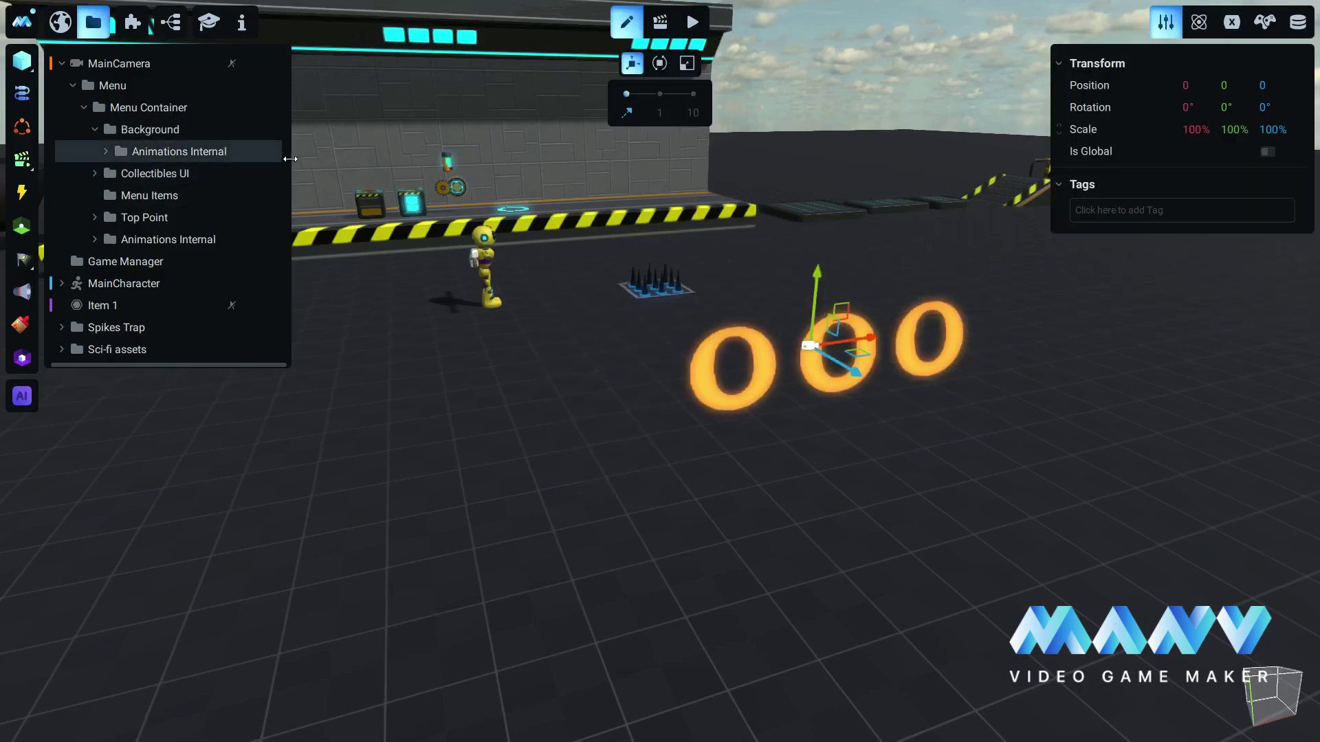
Add a plane under the Menu's Background group and rename it Energy Bar
click(33, 71)
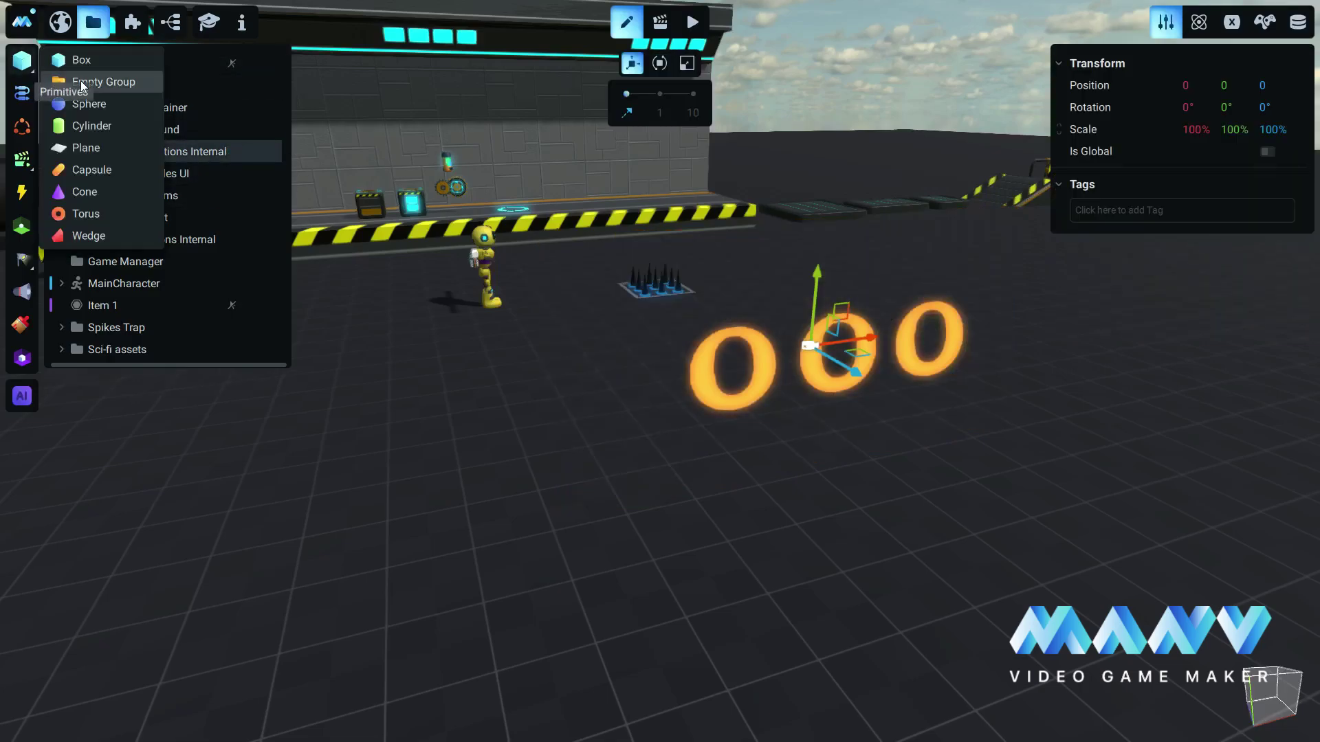
click(93, 147)
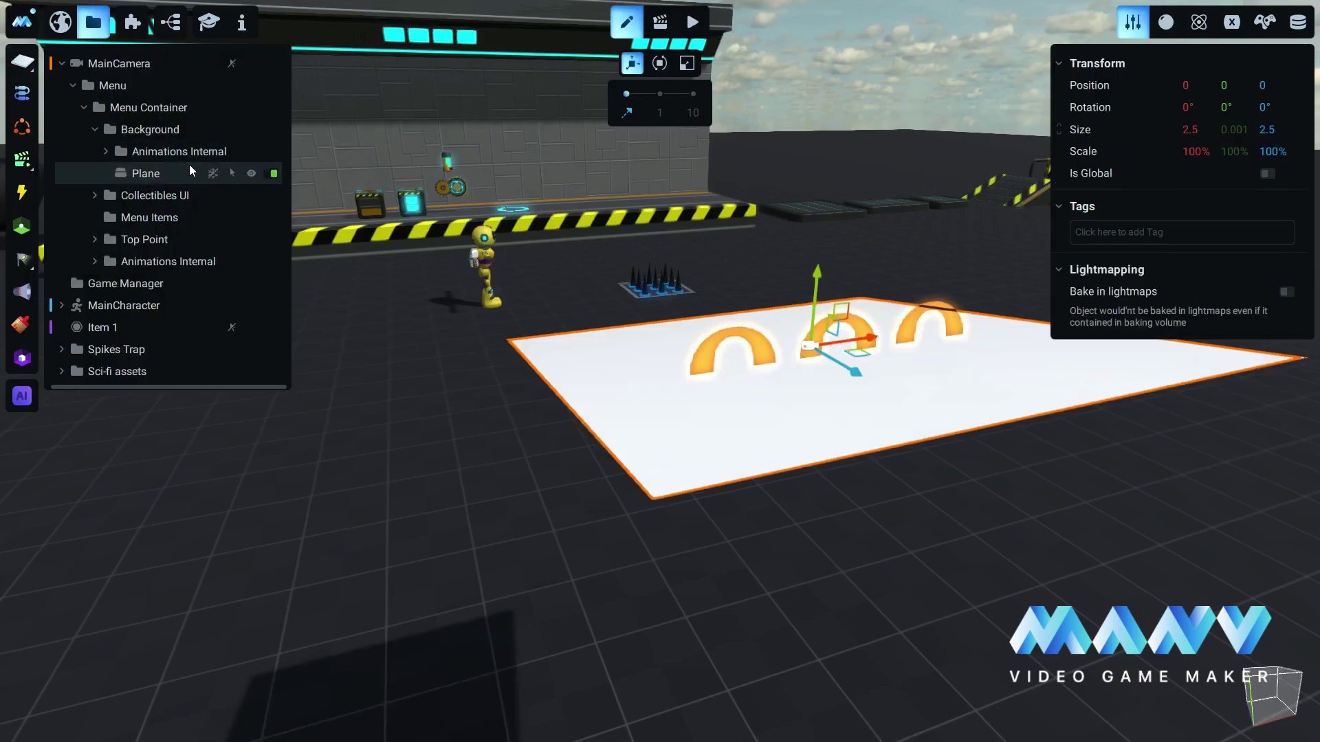
drag(150, 172, 152, 147)
right_click(155, 154)
click(226, 167)
text(Energy Bar)
key(Return)
Rotate the Energy Bar plane 90° on X to stand it upright
right_drag(615, 375, 996, 272)
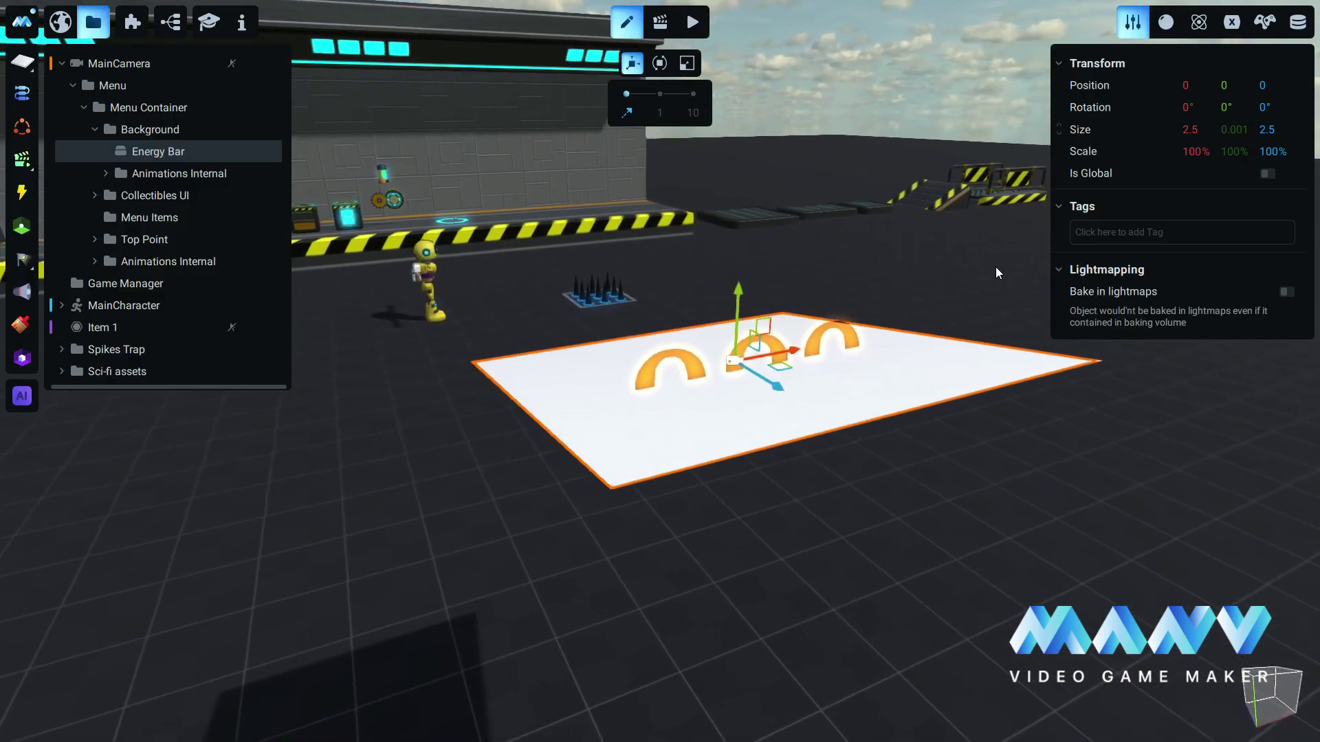
click(1187, 107)
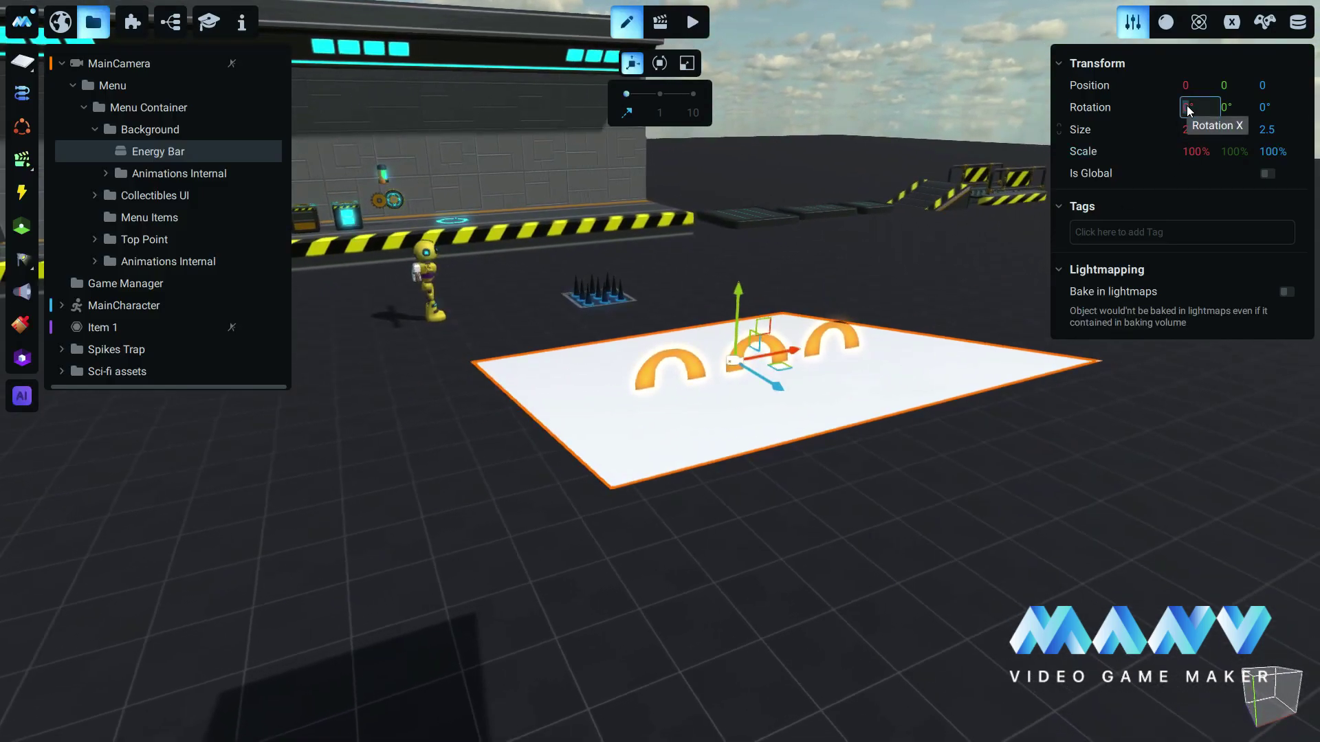
text(90)
key(Return)
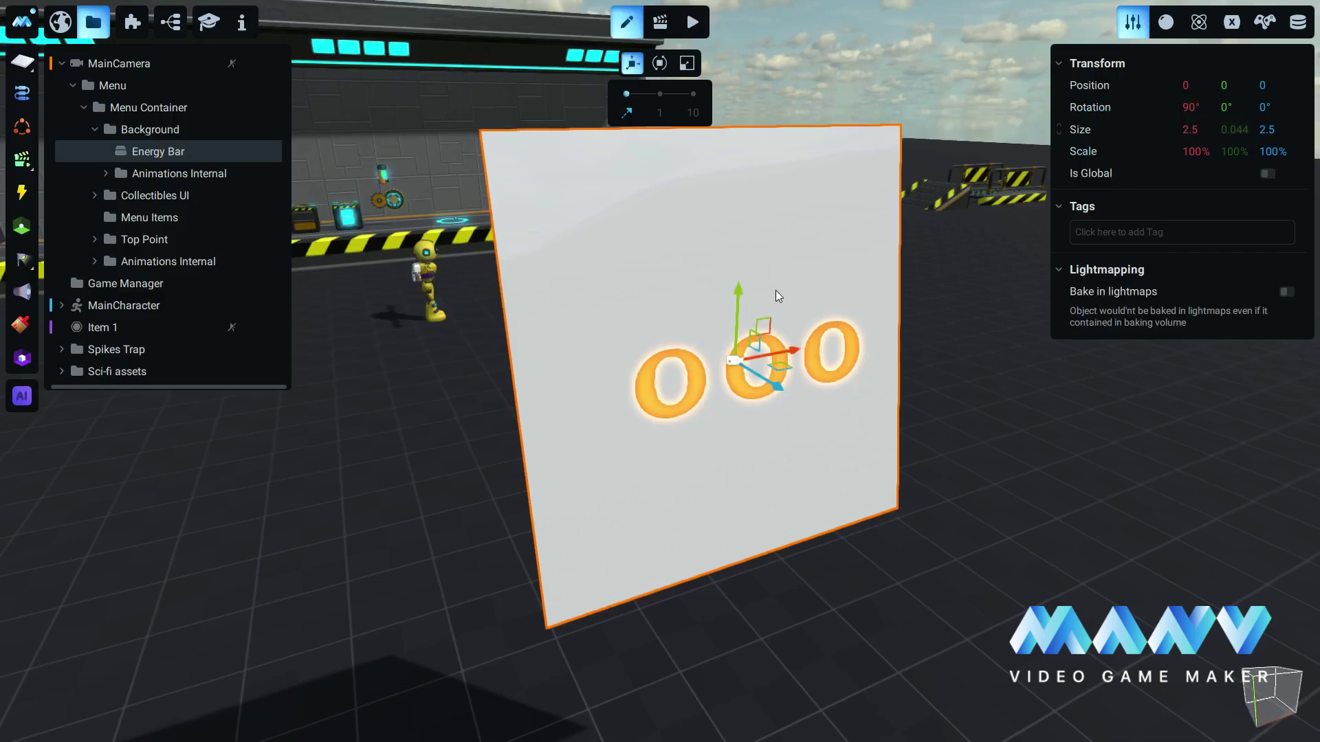
Give the Energy Bar a new Glow material with the glow threshold near 23%
click(1166, 22)
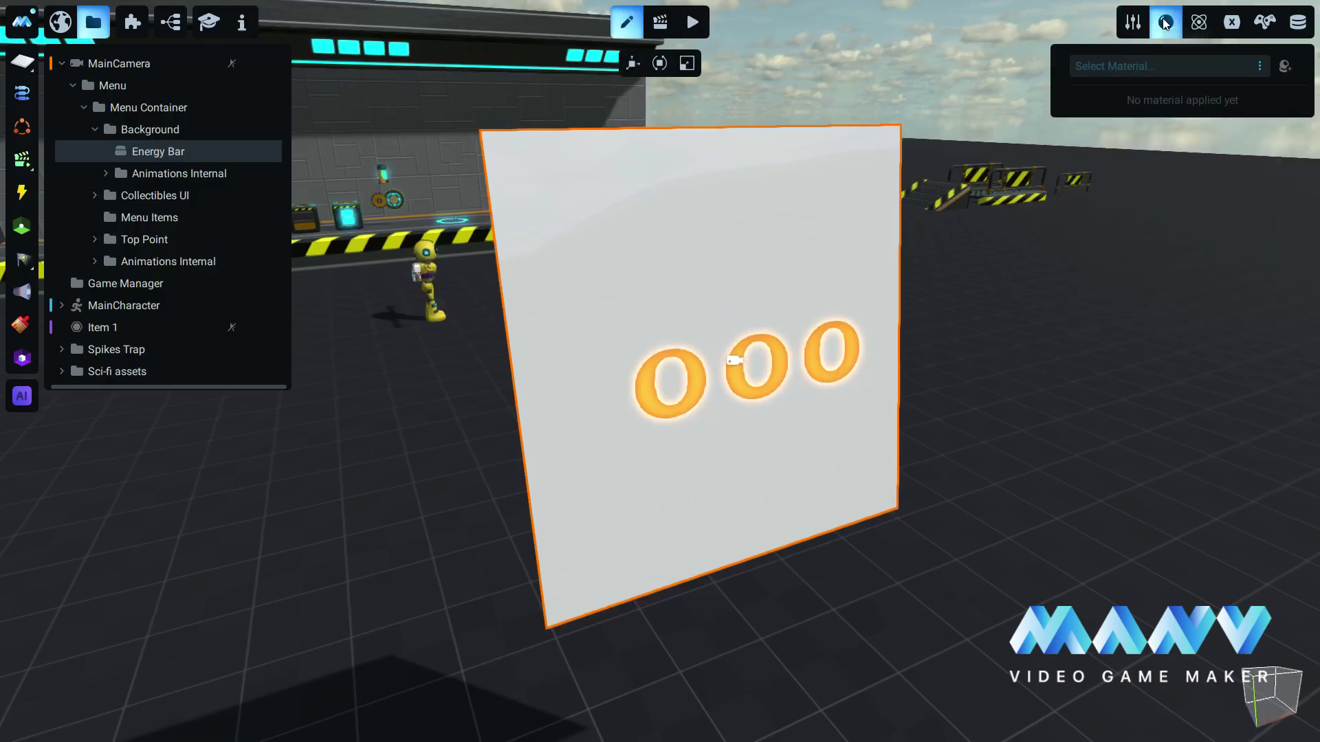
click(1285, 67)
scroll(1186, 459, down, 2)
scroll(1176, 378, up, 2)
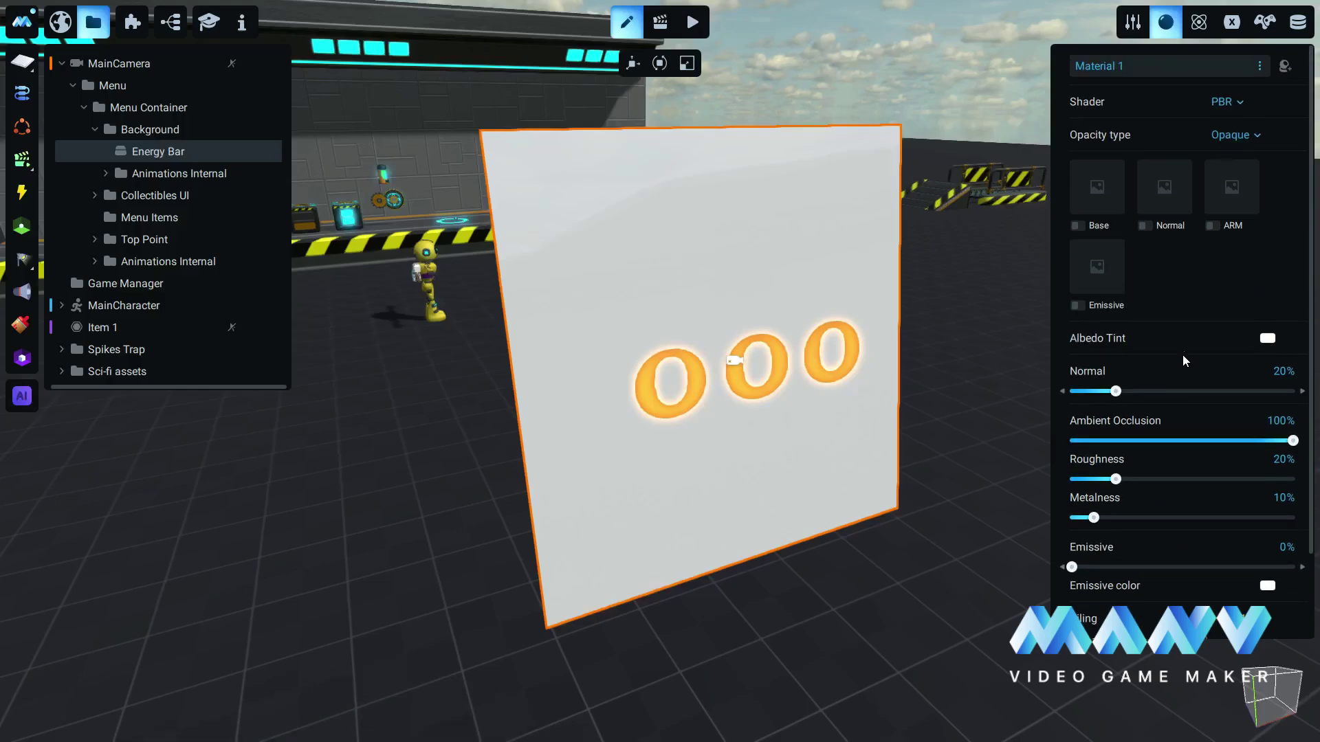
click(1235, 101)
click(1224, 212)
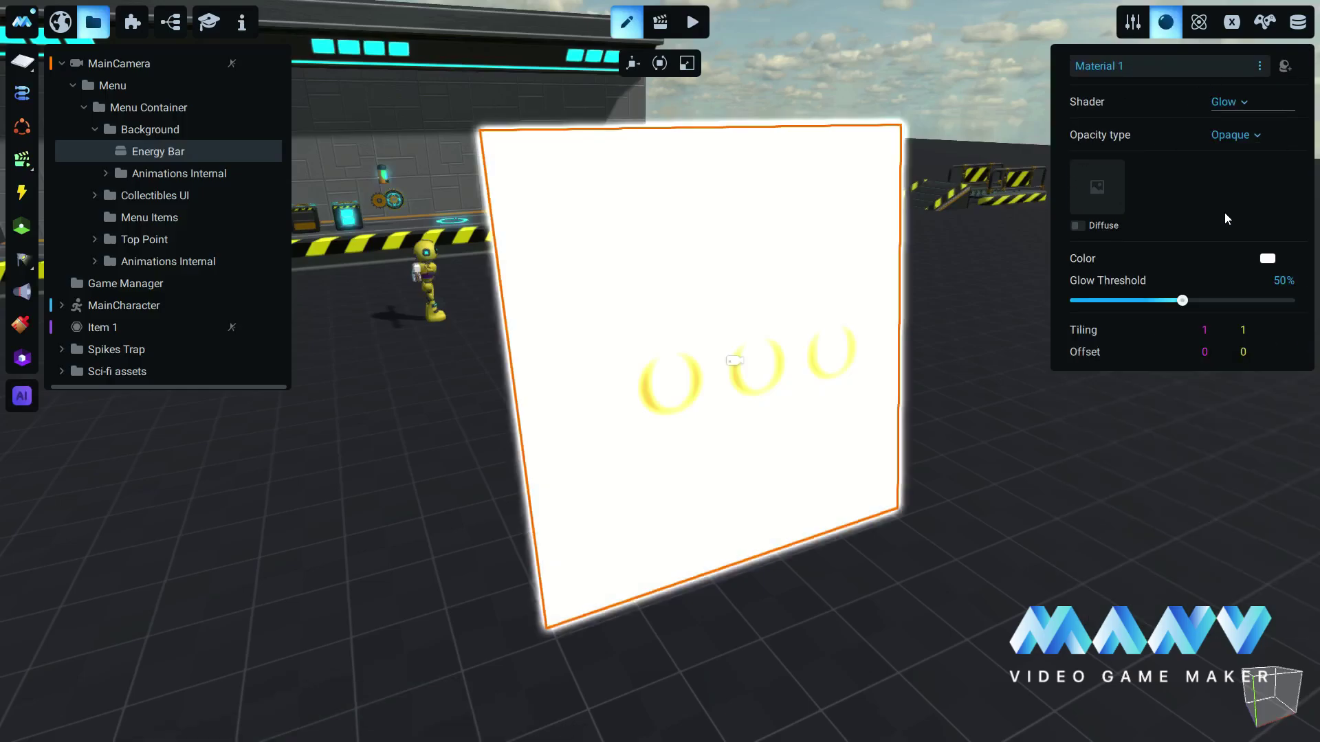
drag(1182, 300, 1105, 305)
drag(1103, 302, 1106, 303)
Apply half white.png as the Diffuse texture and tint the material light blue
click(1095, 189)
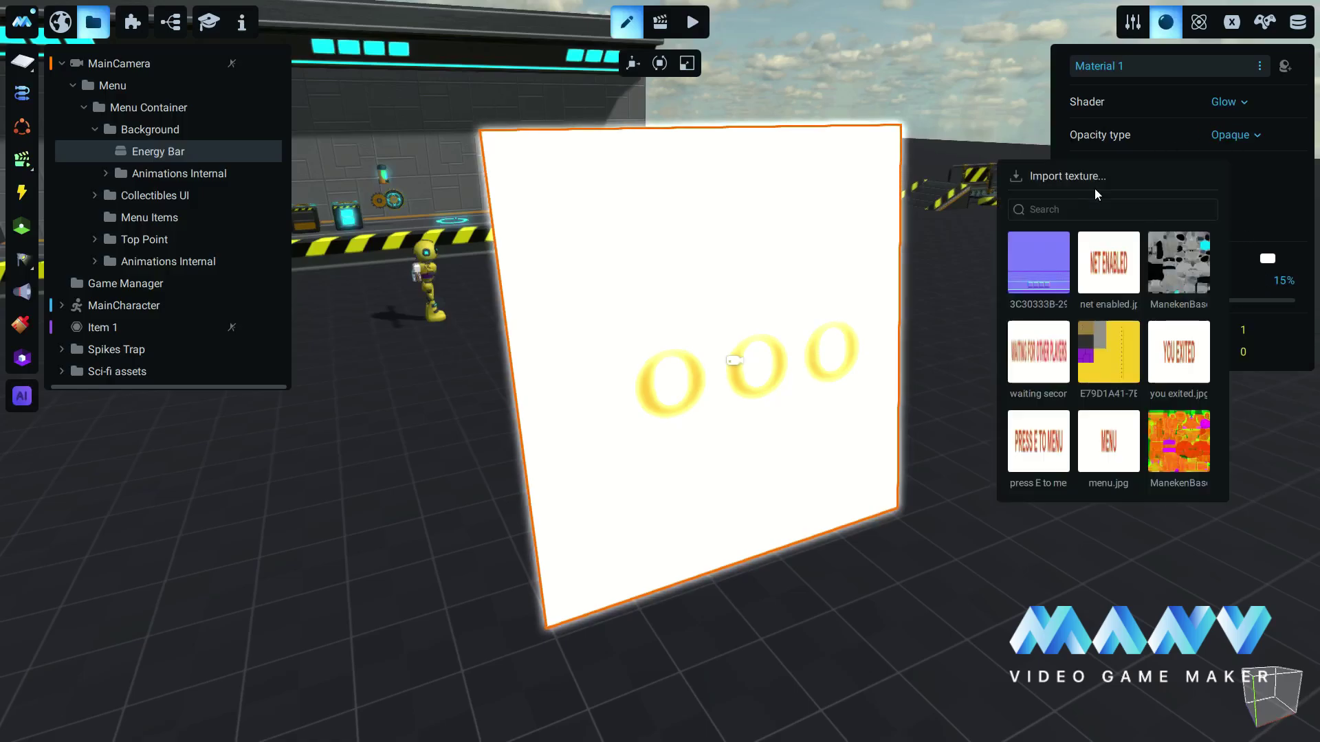
click(1063, 177)
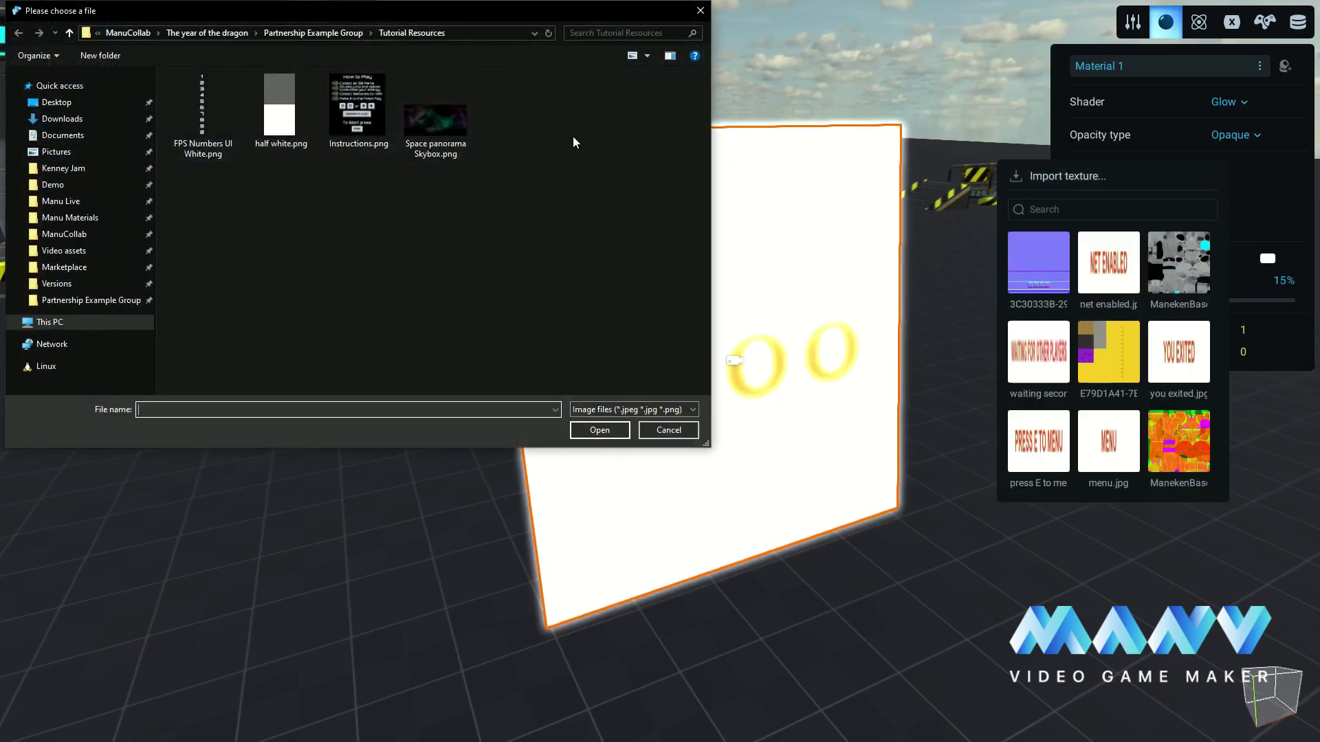
click(284, 111)
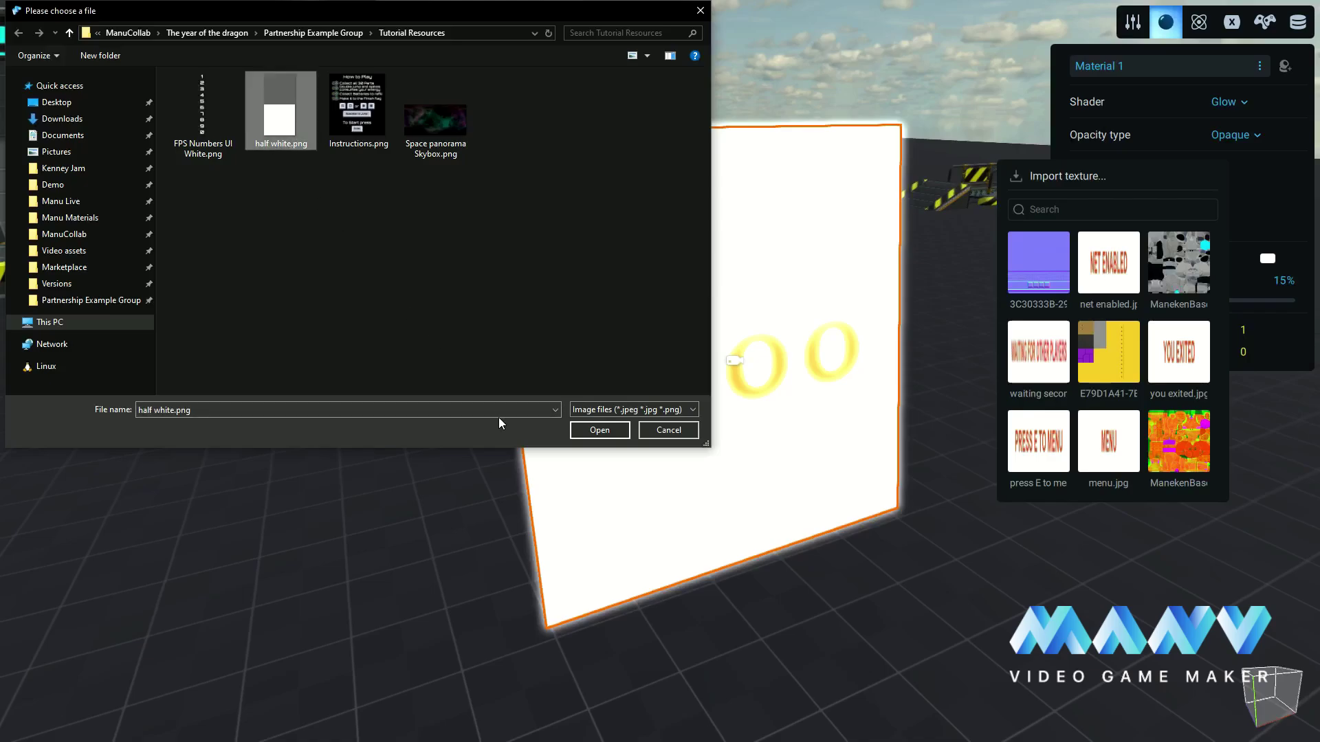
click(599, 430)
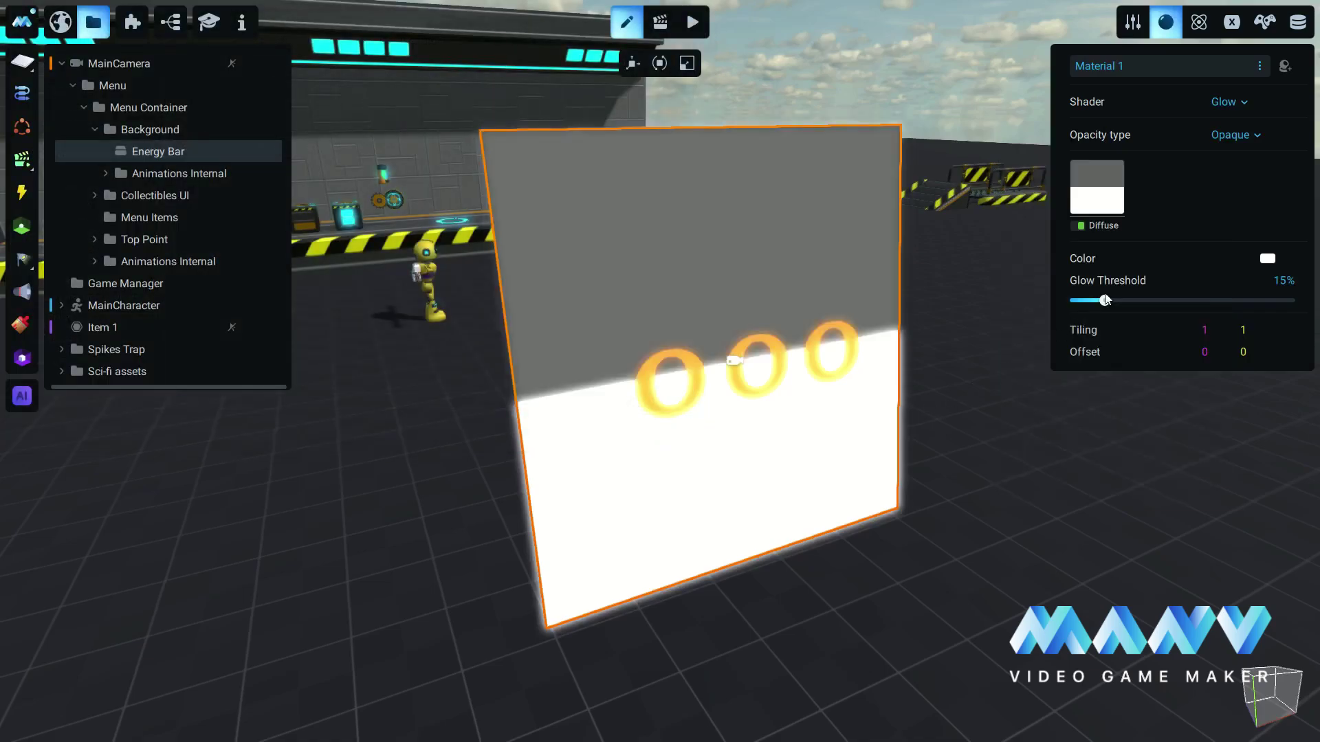
click(1268, 259)
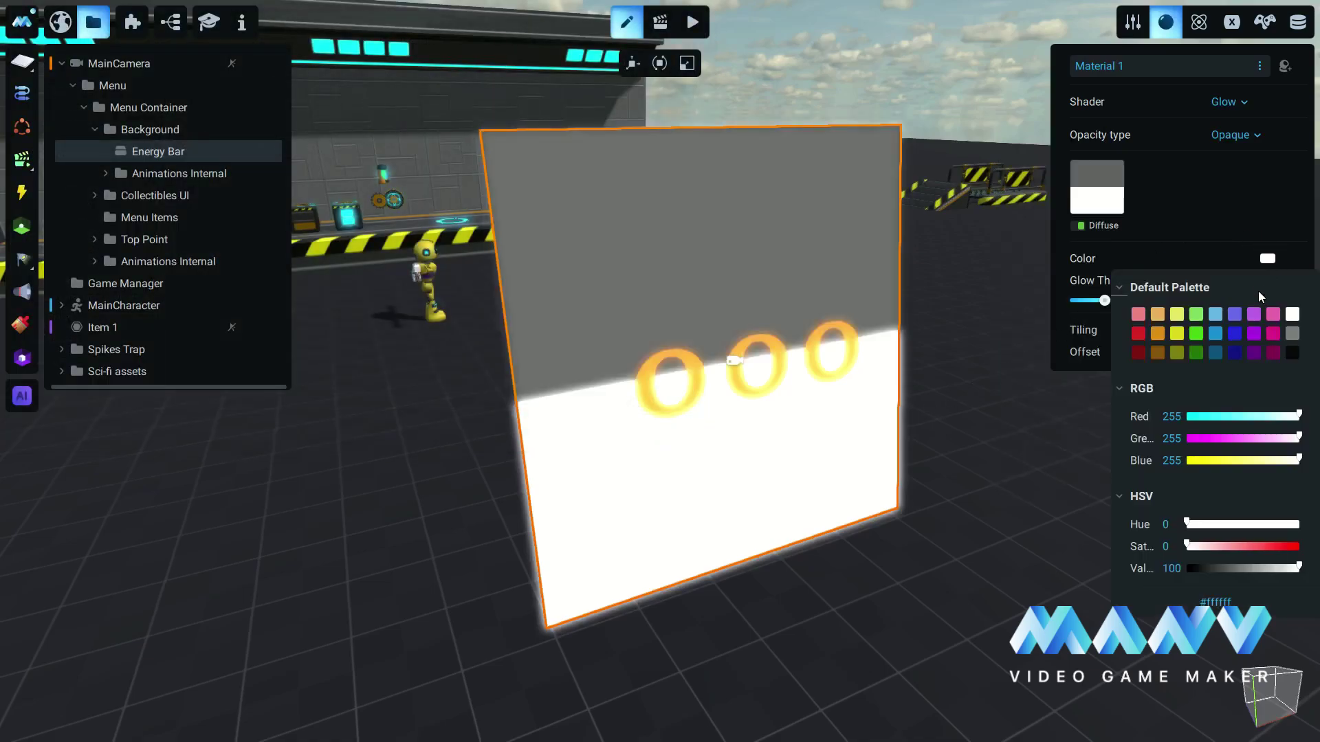
click(1216, 314)
click(1202, 201)
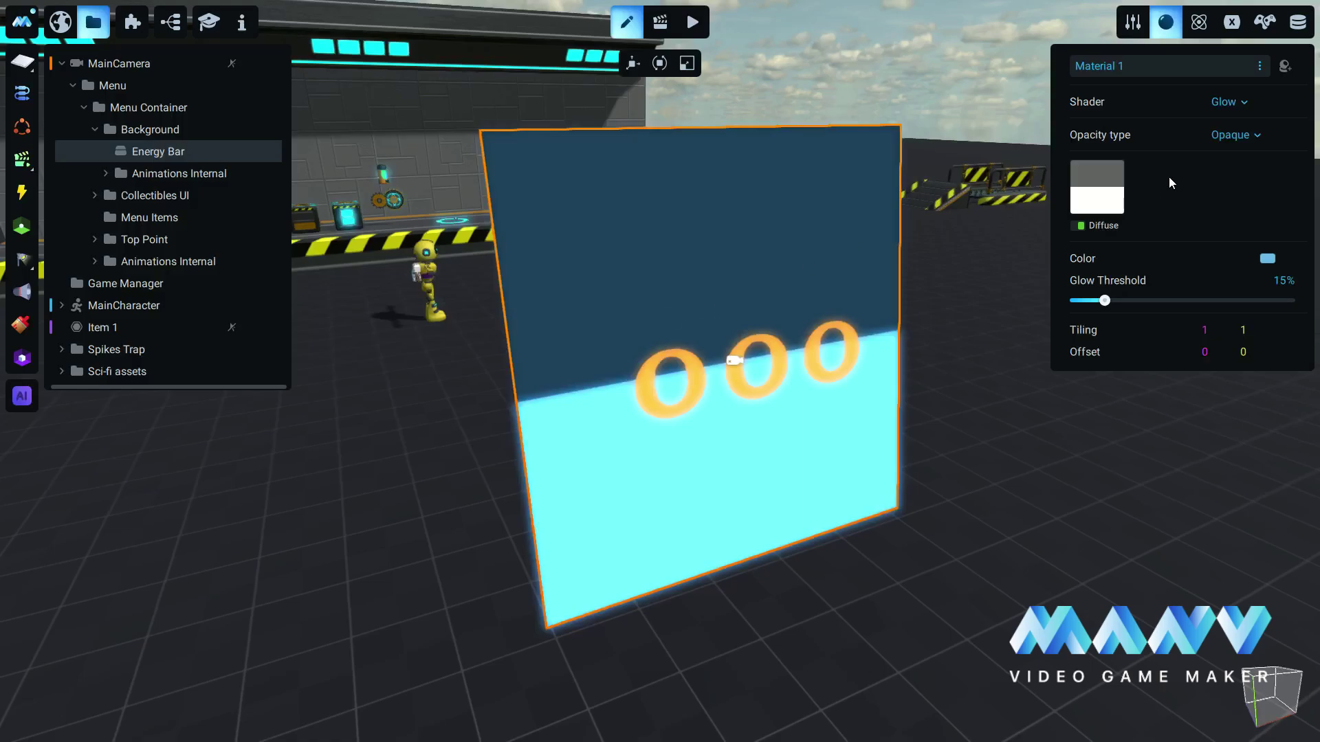
click(1133, 22)
Rotate the Energy Bar 90° on Z
click(1266, 109)
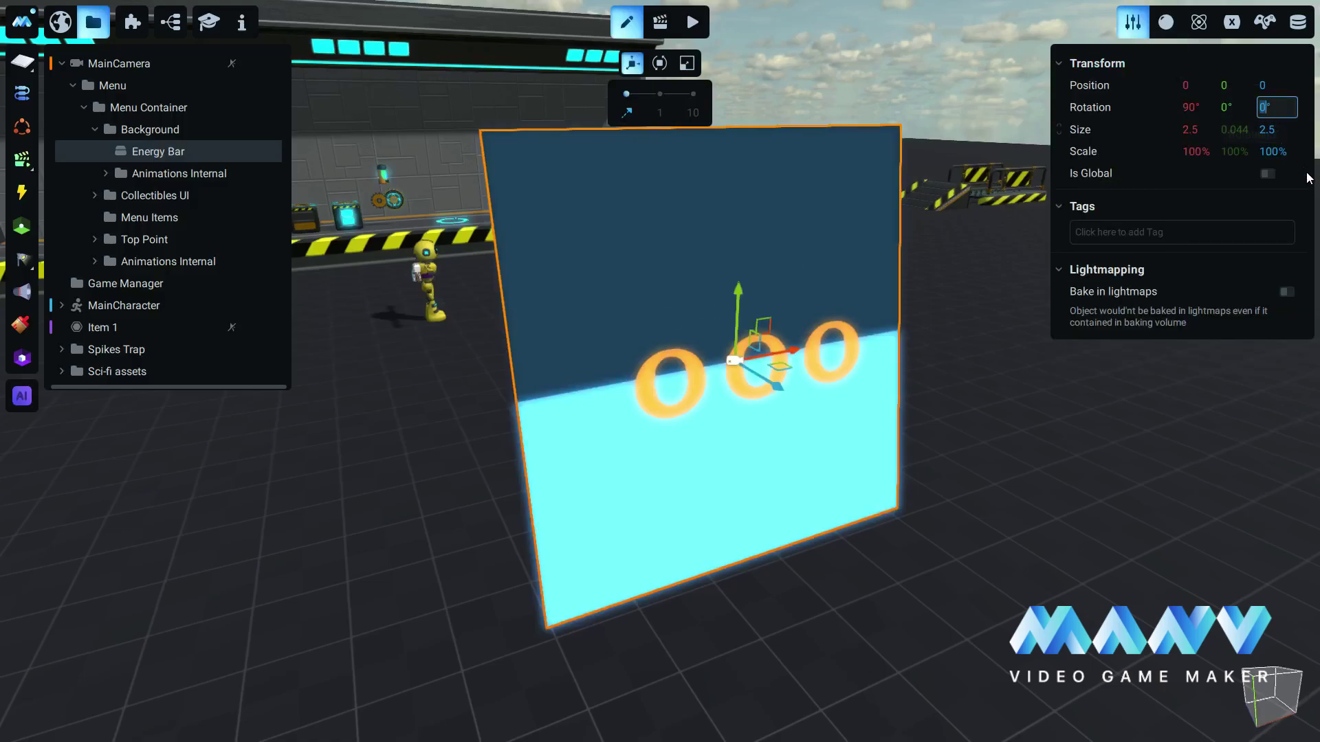
text(90)
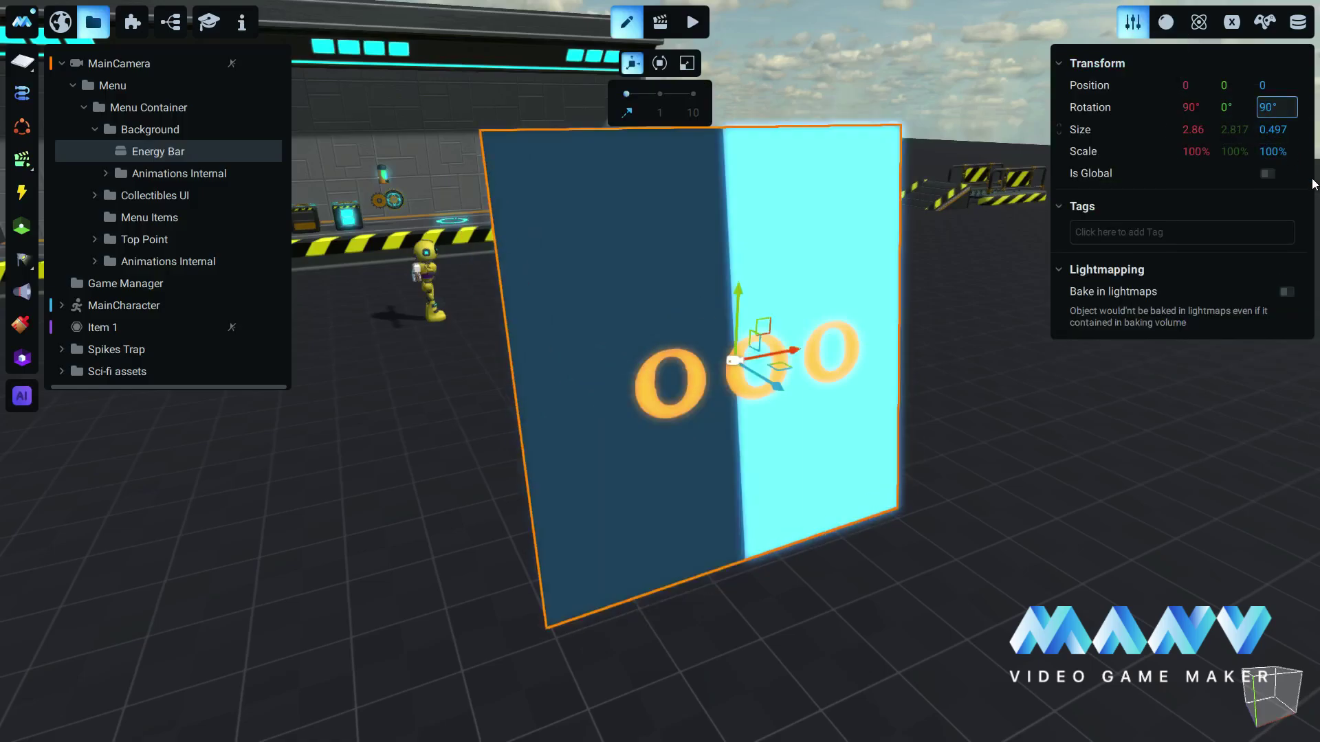
key(Return)
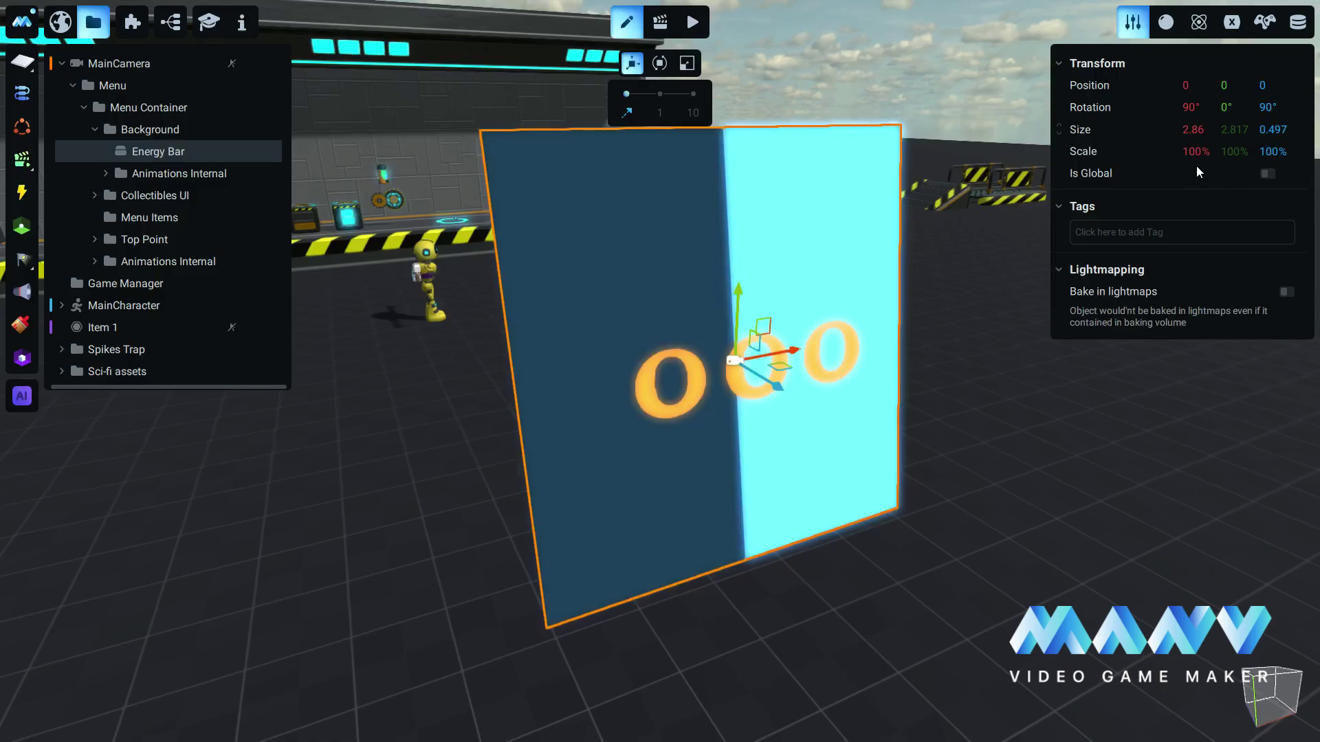
Set the material's vertical tiling to 0.5 and rename the material Energy Bar
click(1167, 22)
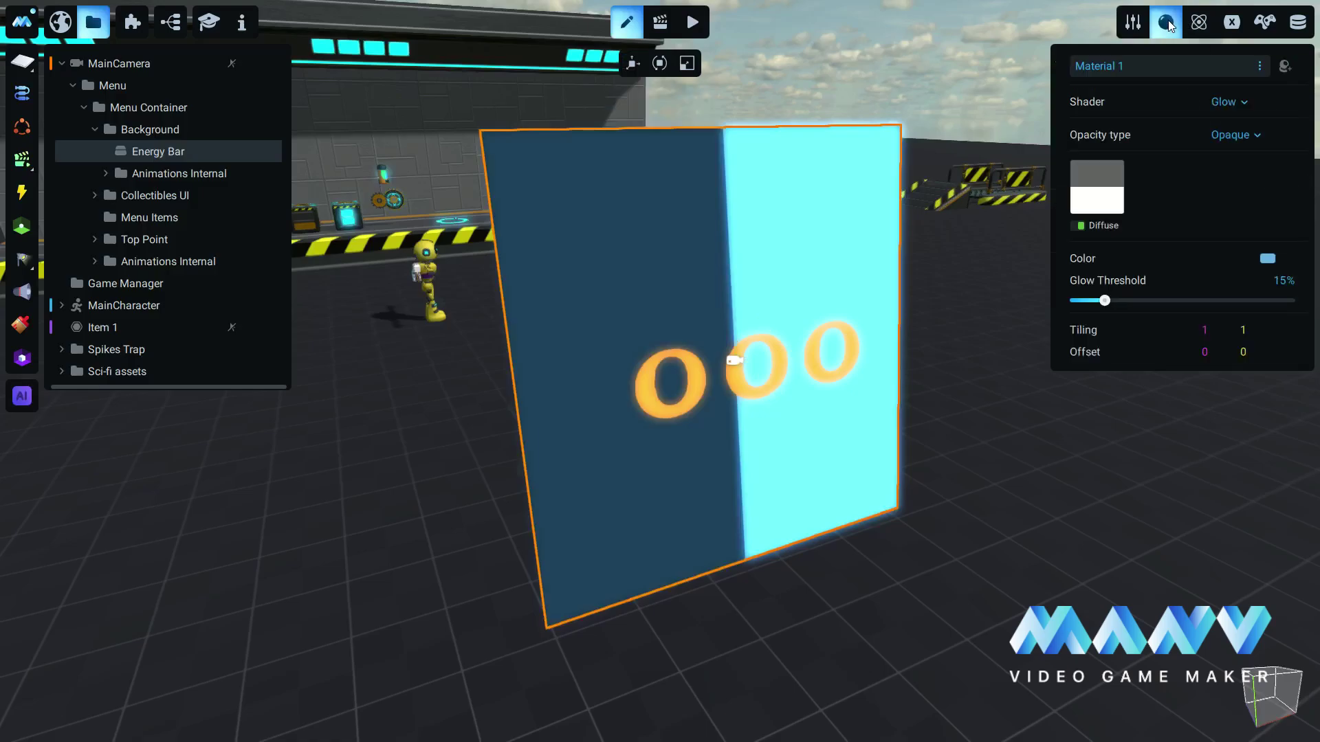
click(1244, 329)
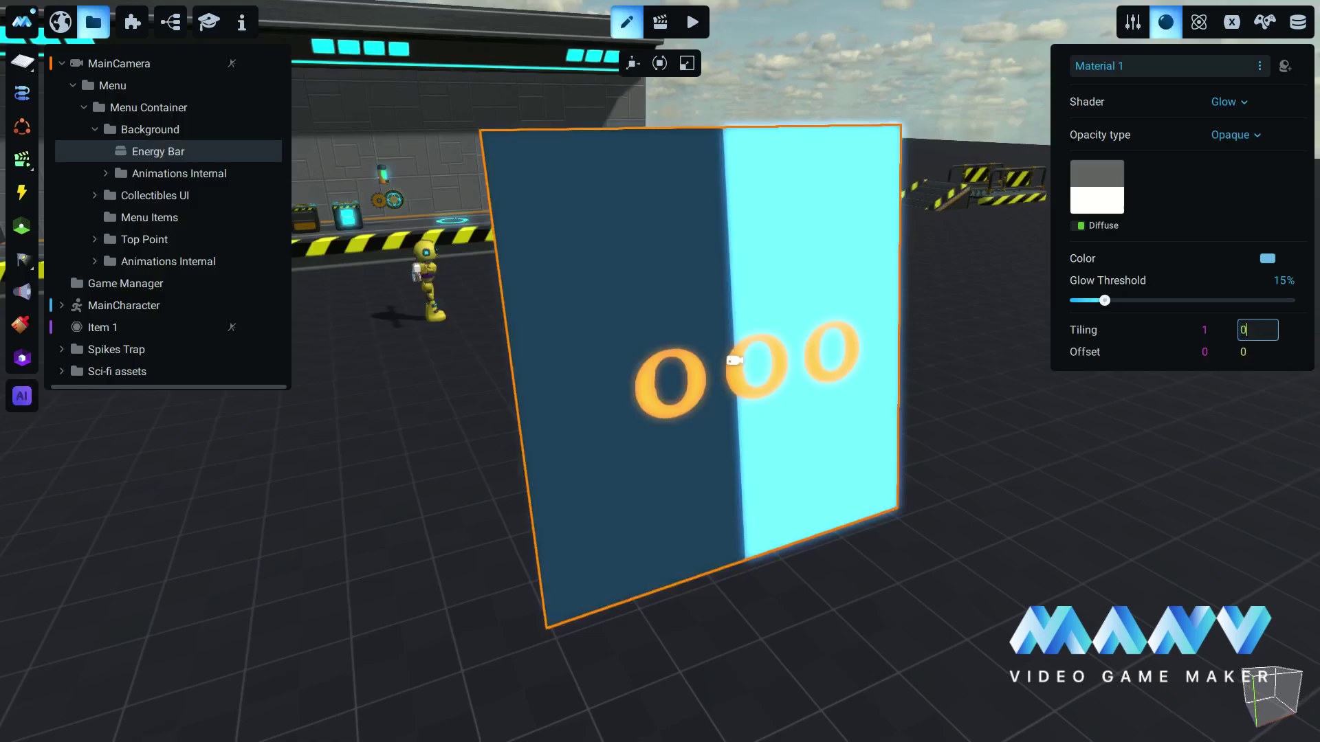
text(0.5)
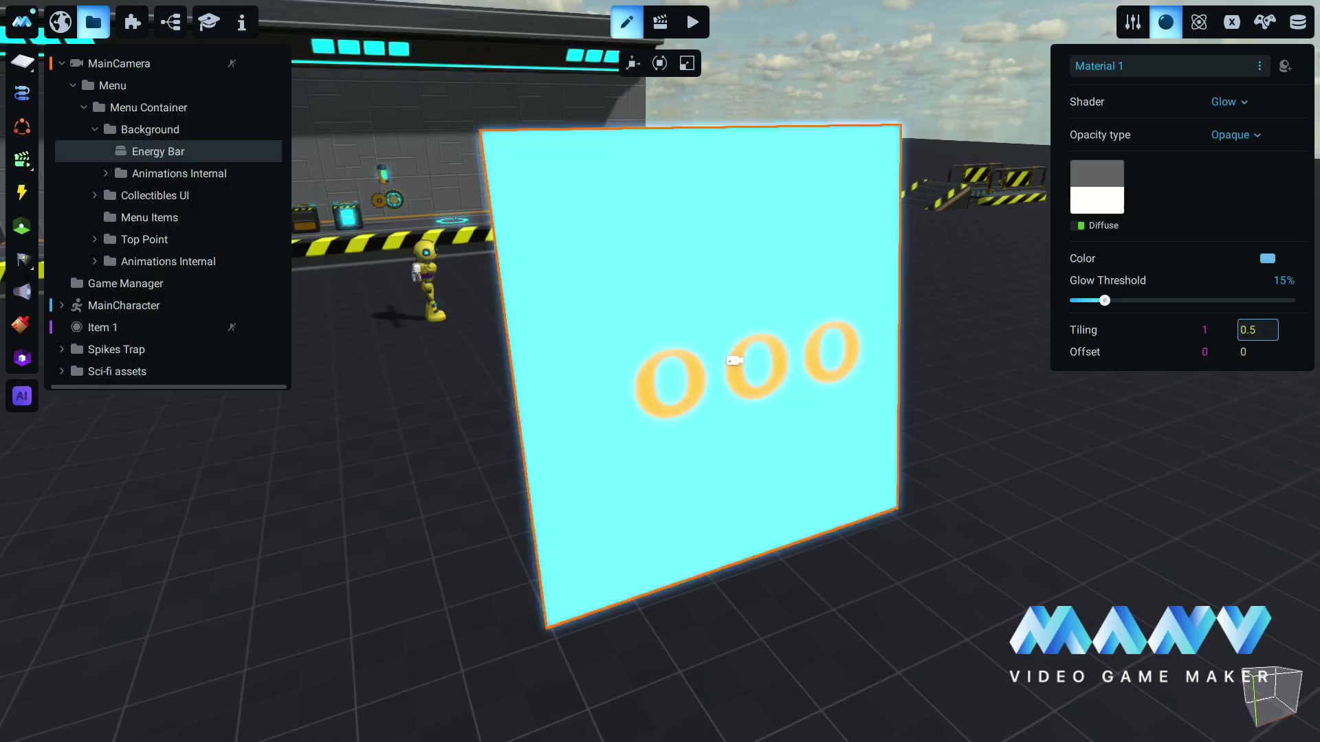
key(Return)
click(1126, 73)
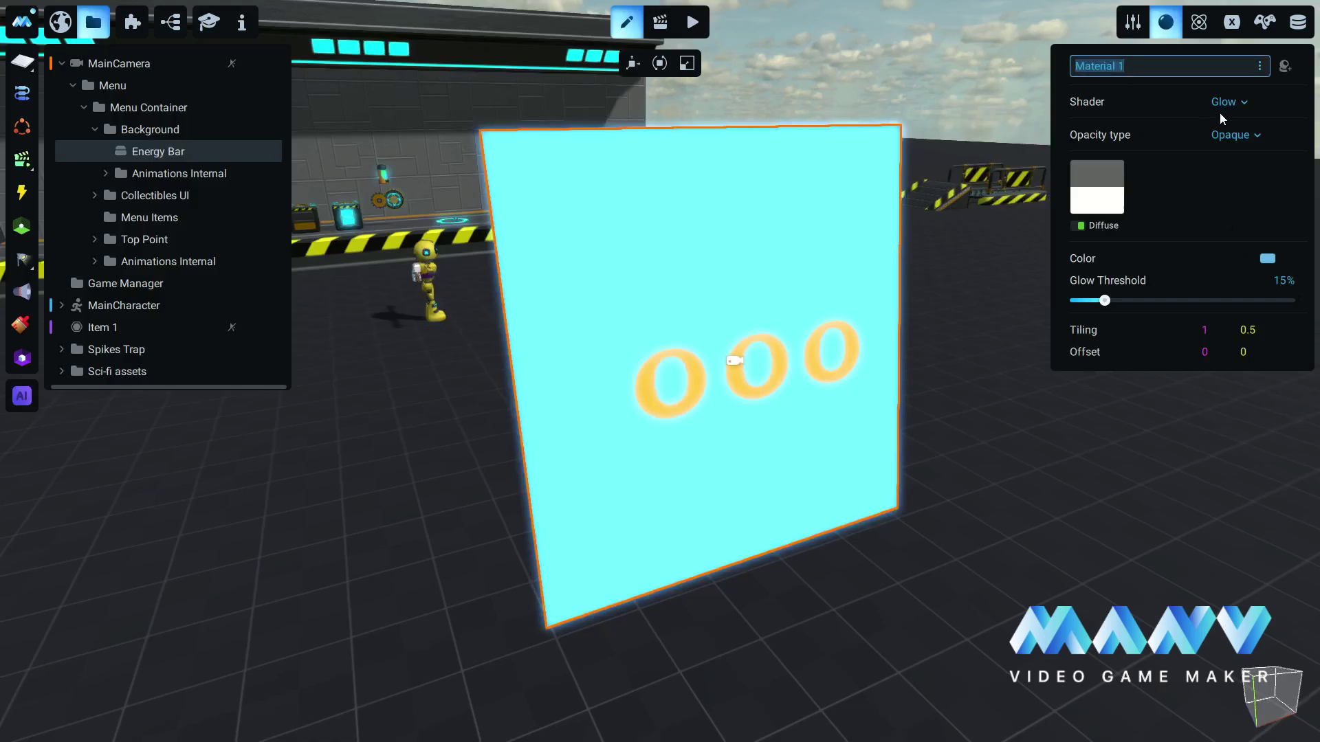
text(Energy Bar)
key(Return)
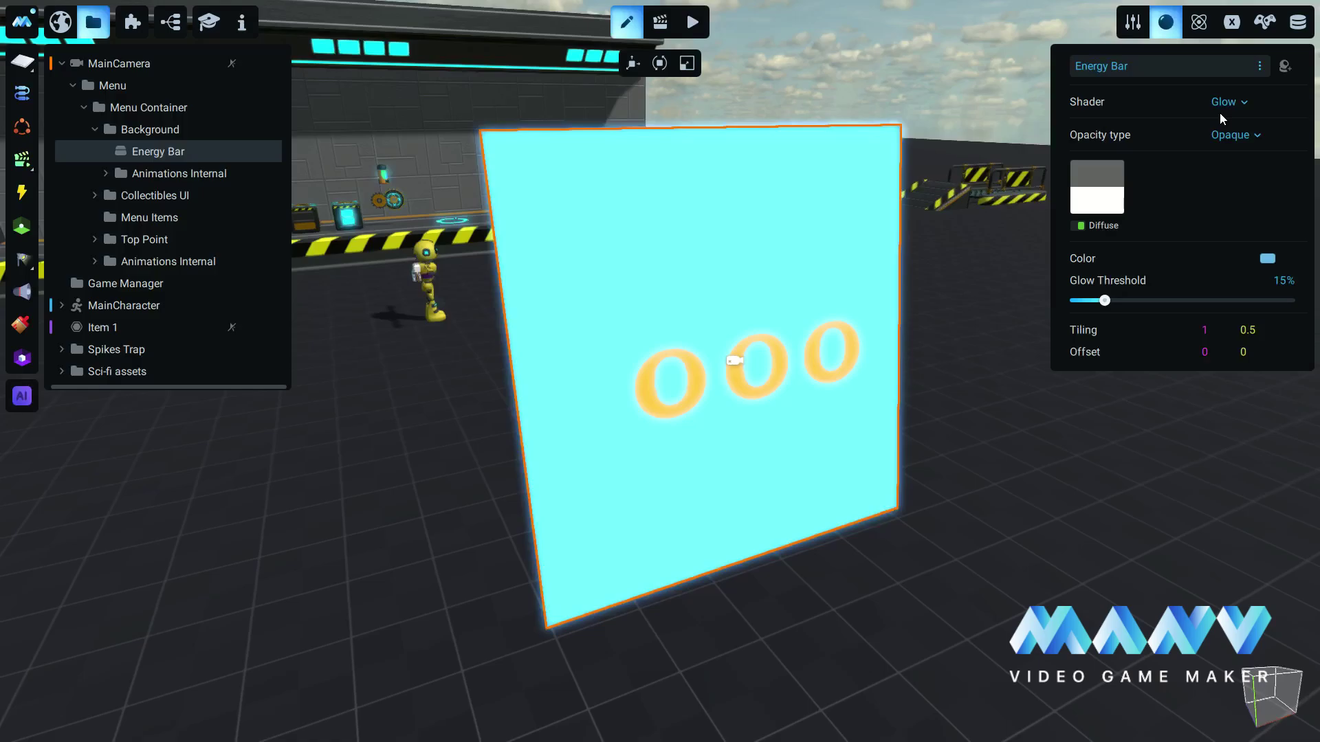
Scale the Energy Bar to 25% on X to make a narrow strip
click(1136, 23)
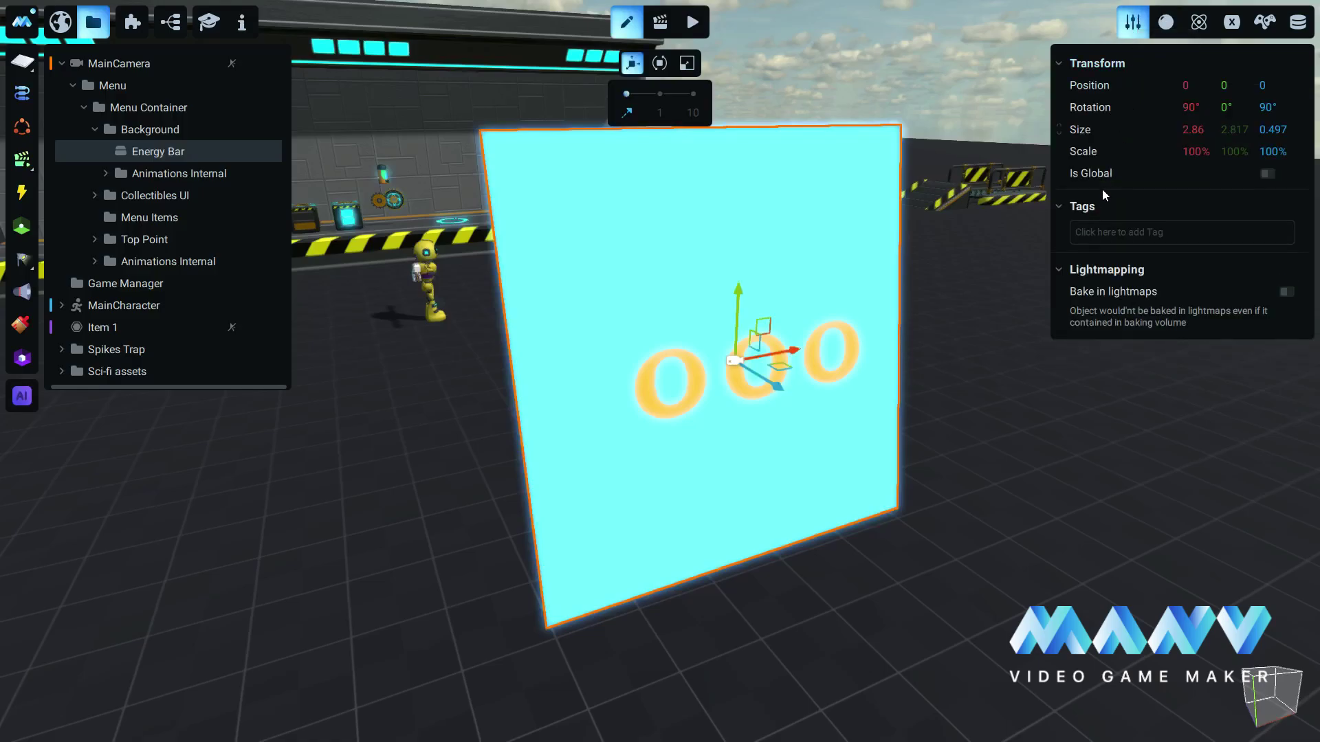
click(1196, 151)
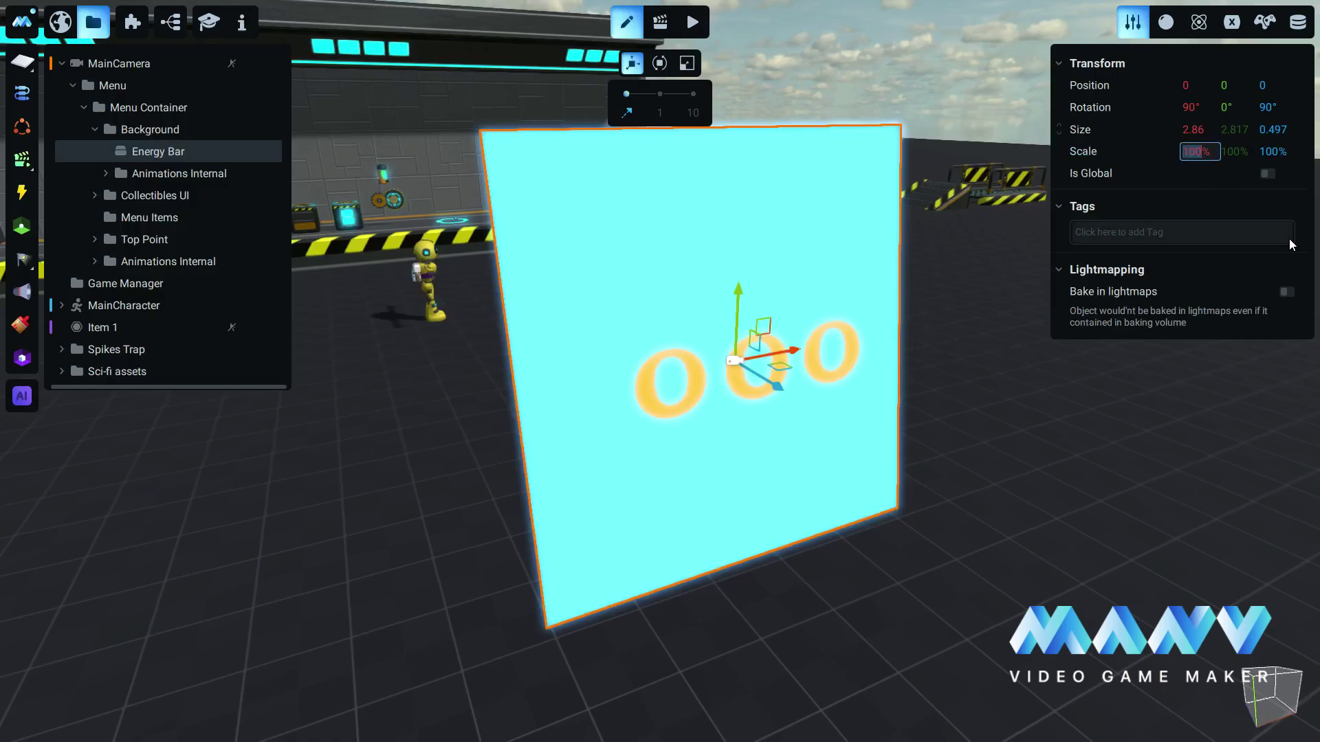
text(25)
key(Return)
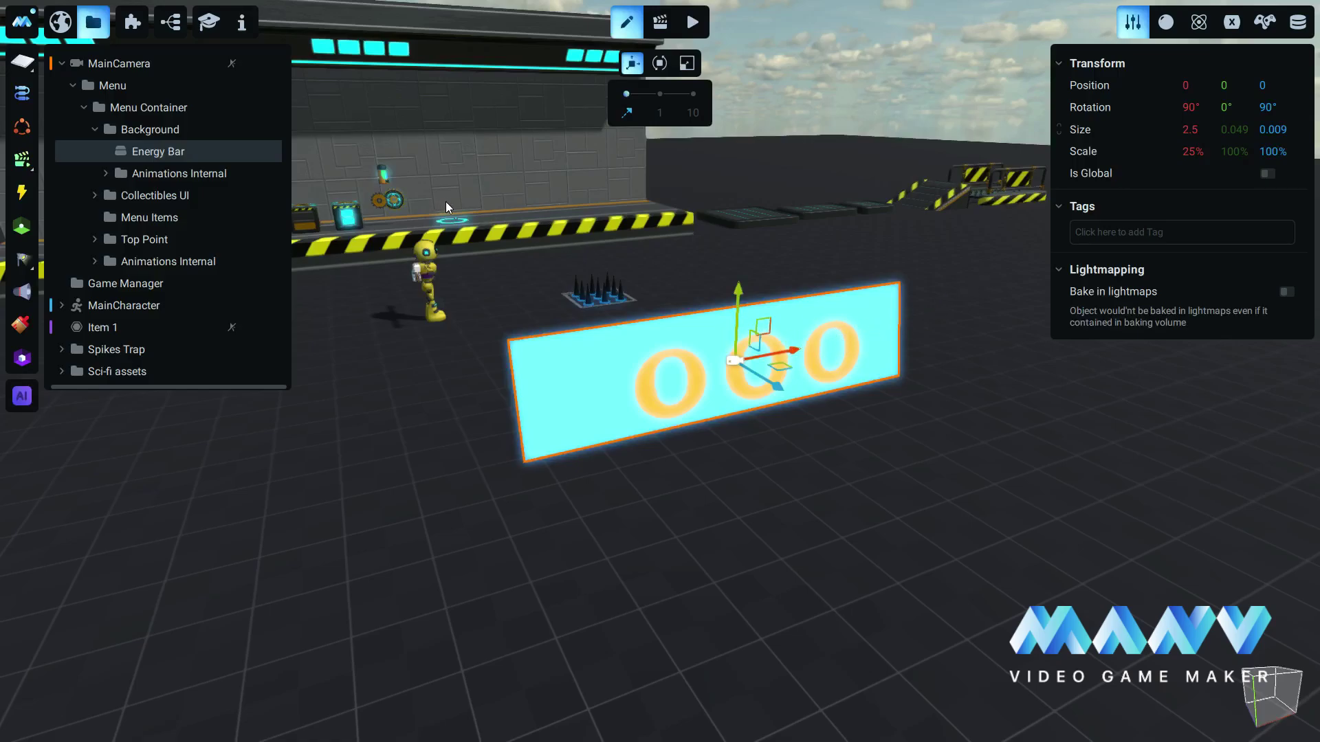
Replace Digit 1's Numbers material texture with FPS Numbers UI White.png
click(94, 196)
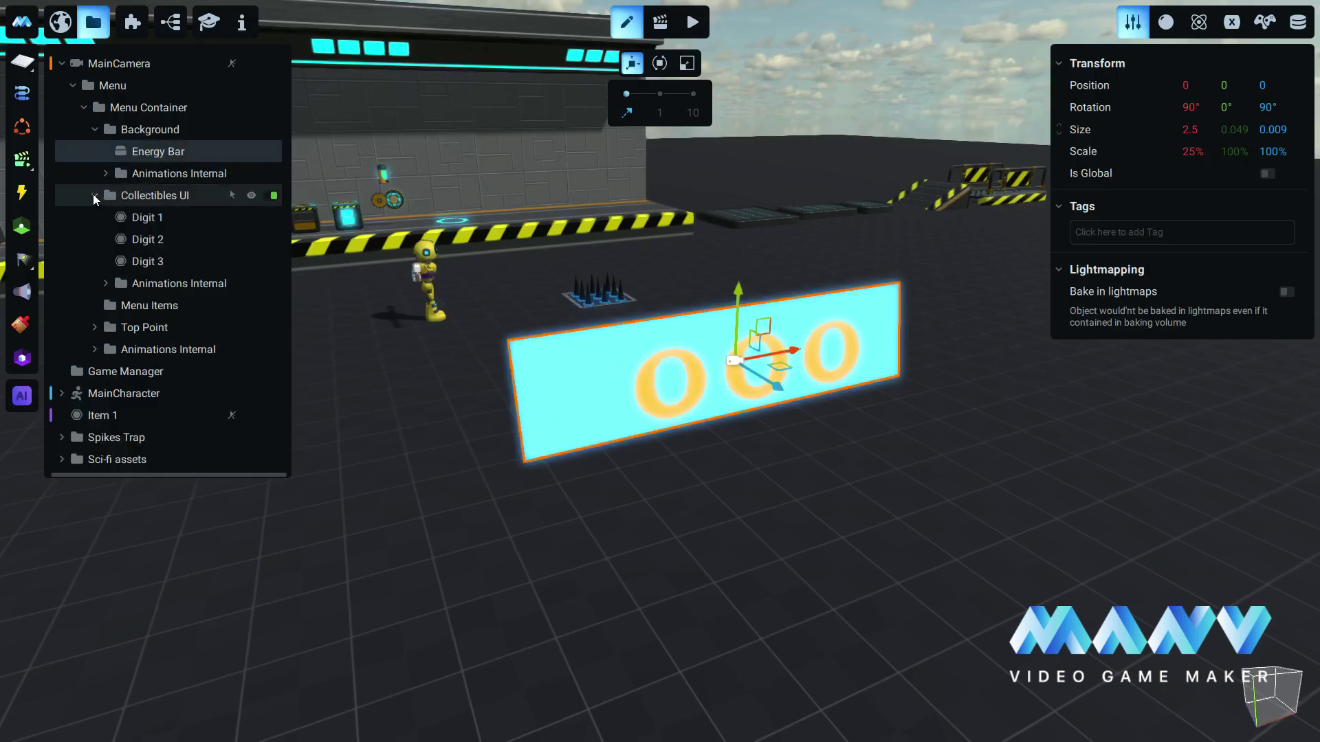
click(154, 217)
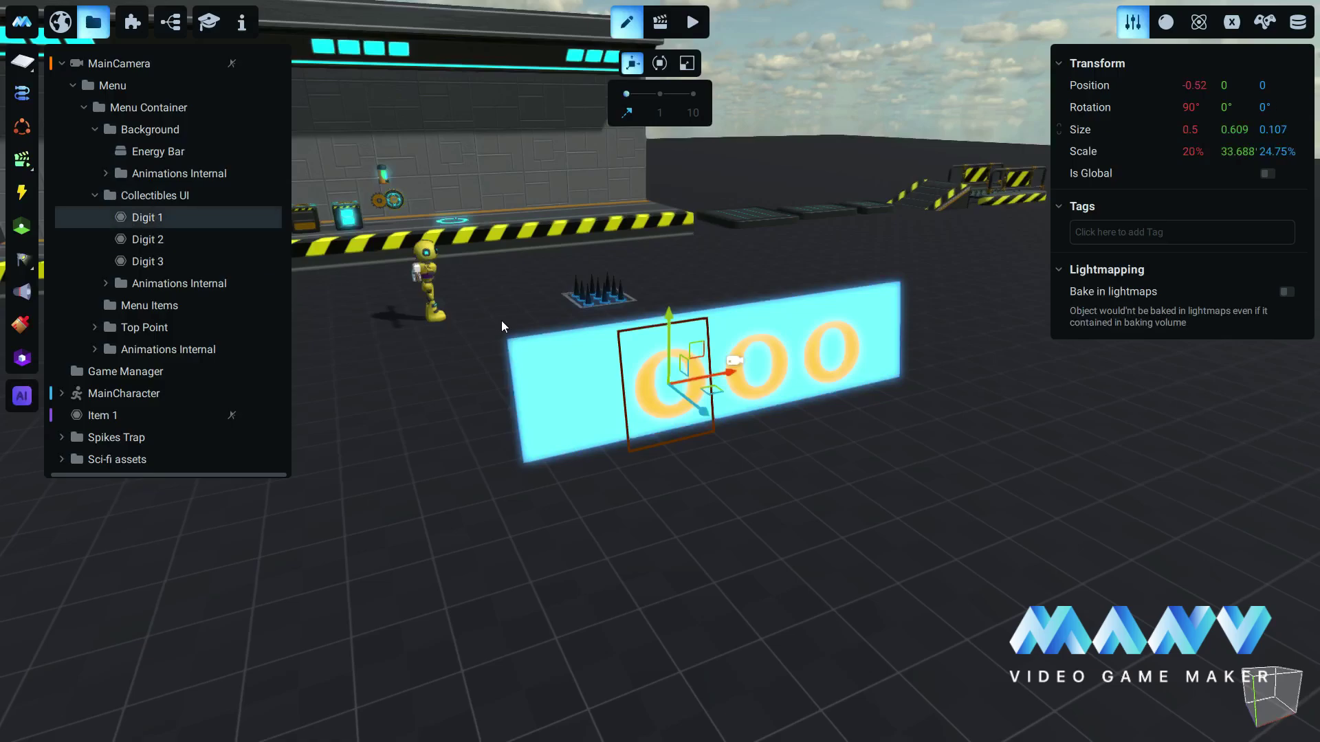
click(1165, 19)
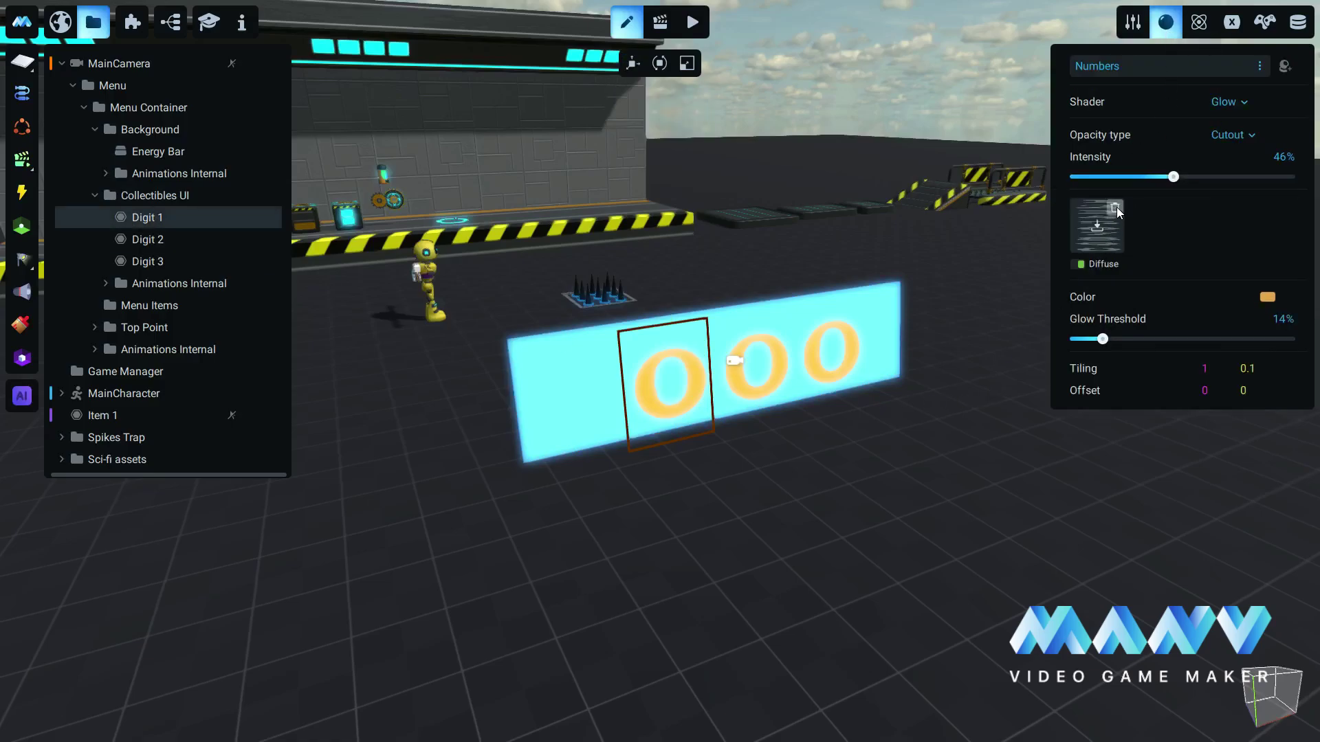
click(1115, 207)
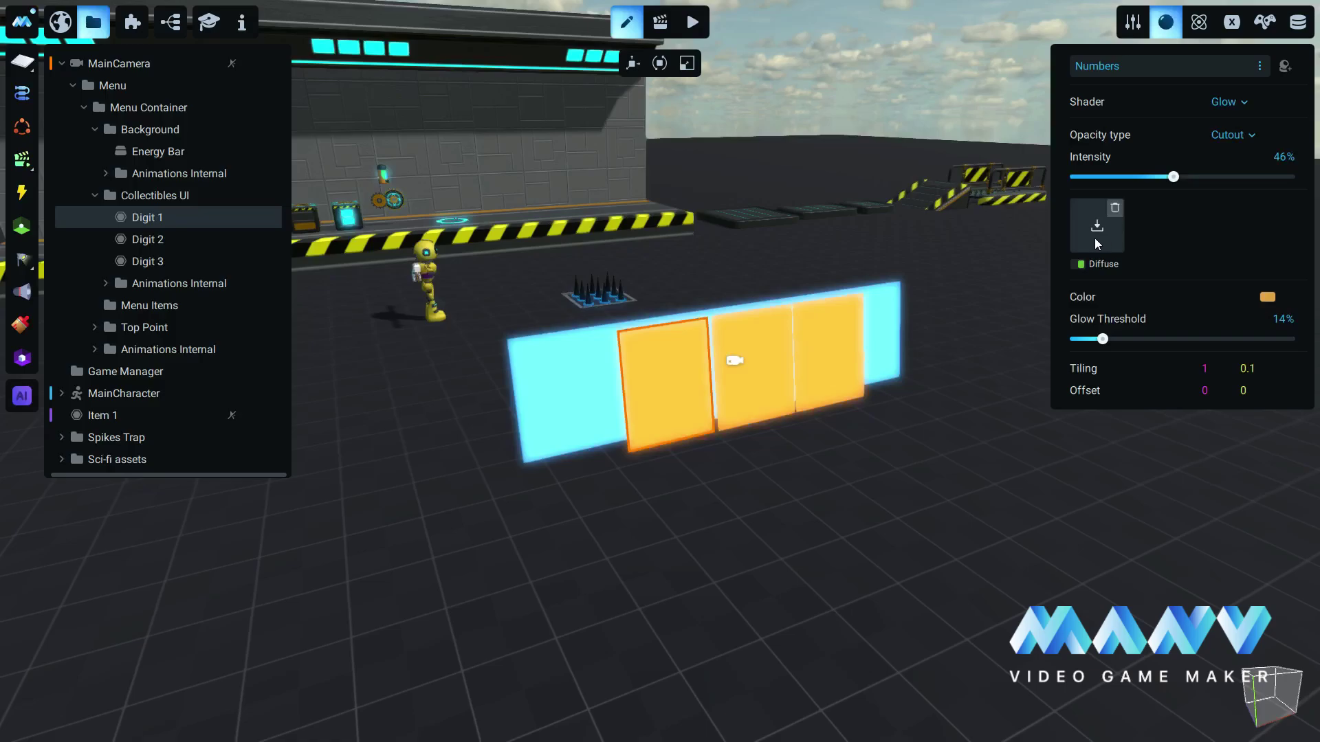
click(1098, 224)
click(1067, 215)
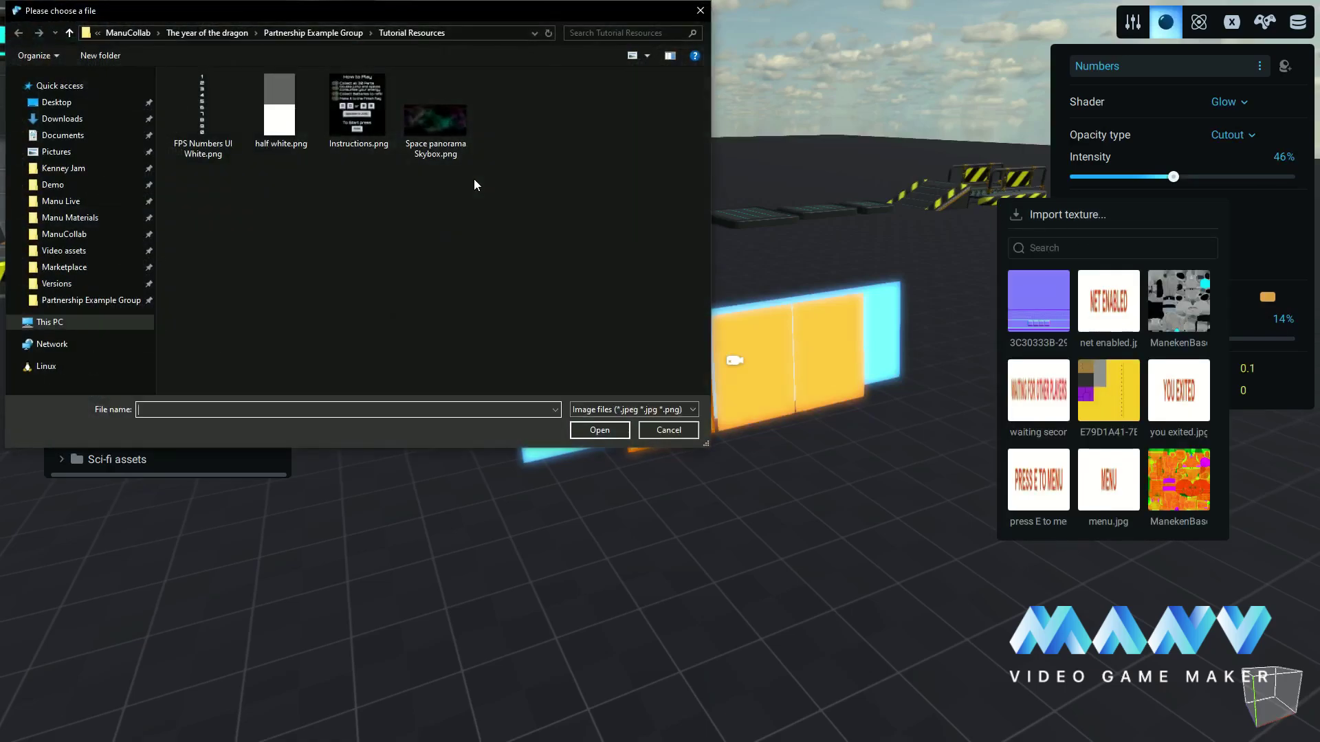
click(185, 107)
click(584, 429)
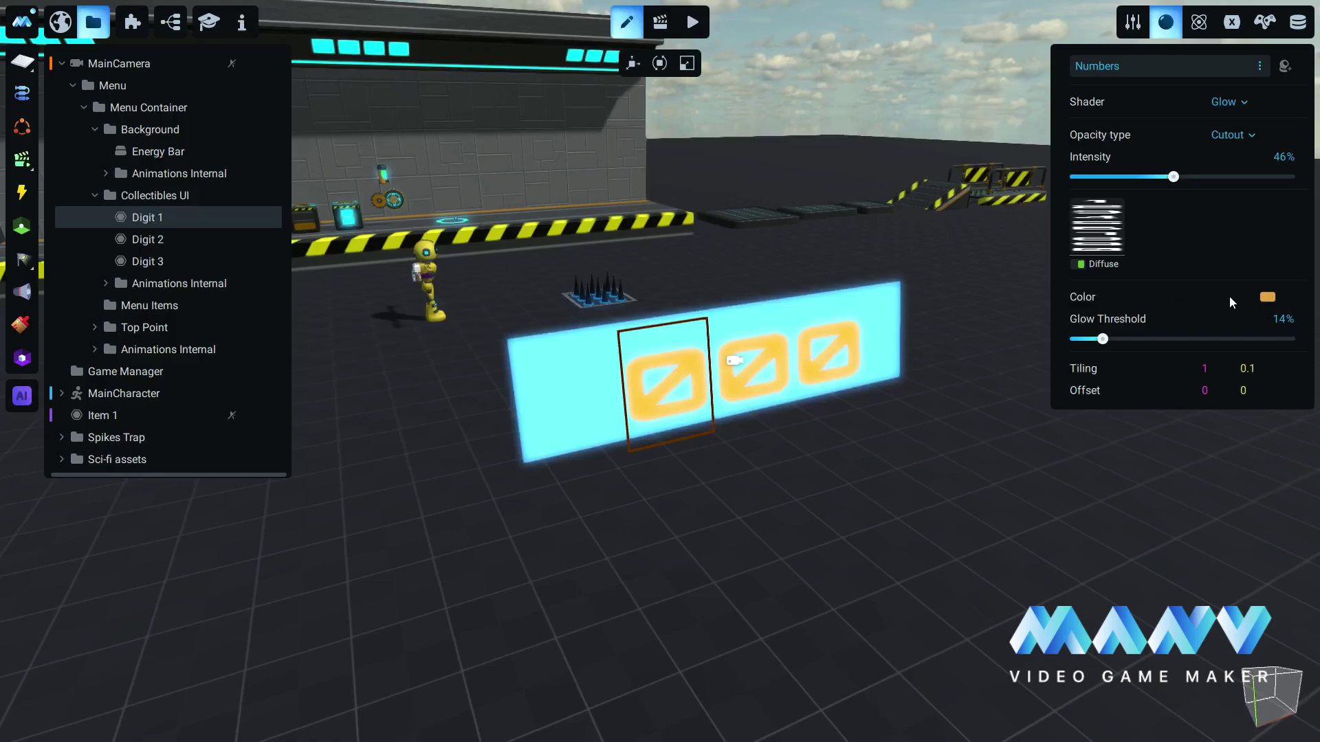
Tint the digits' Numbers material dark green and collapse the Collectibles UI folder
click(1269, 297)
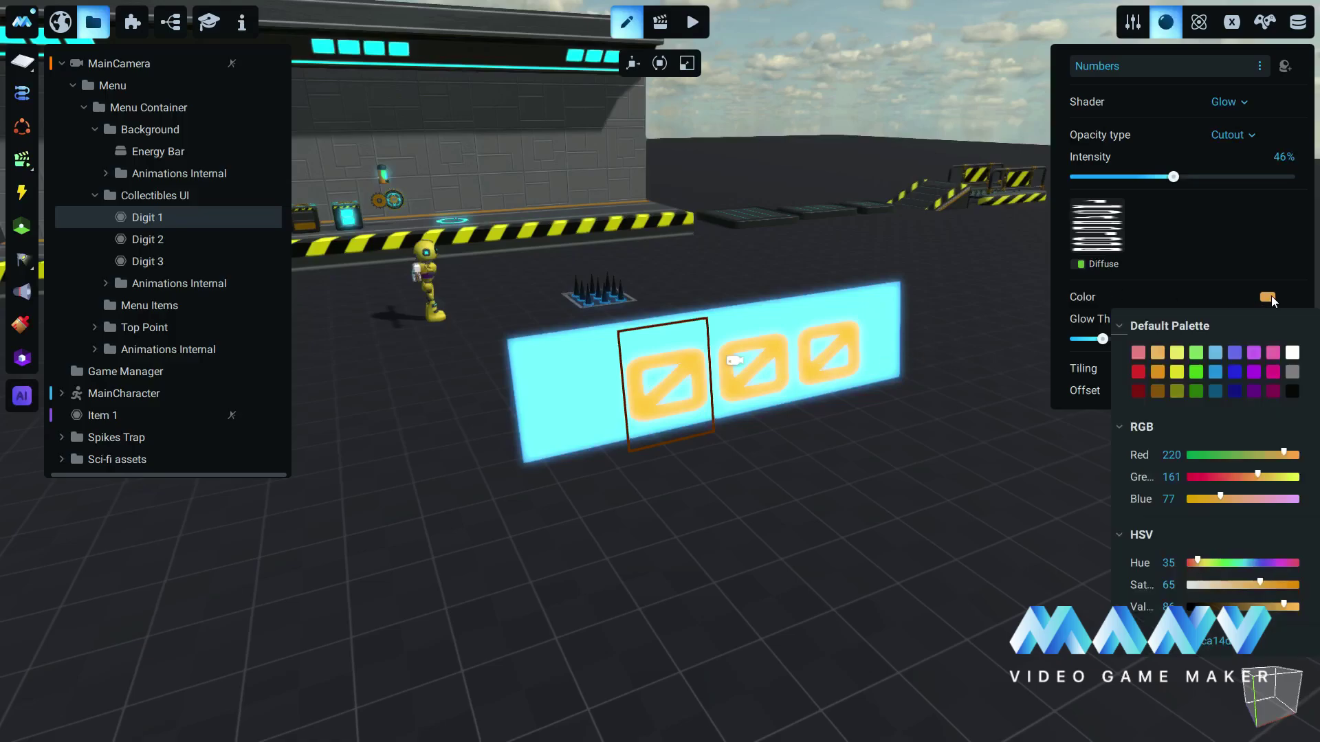
click(1198, 390)
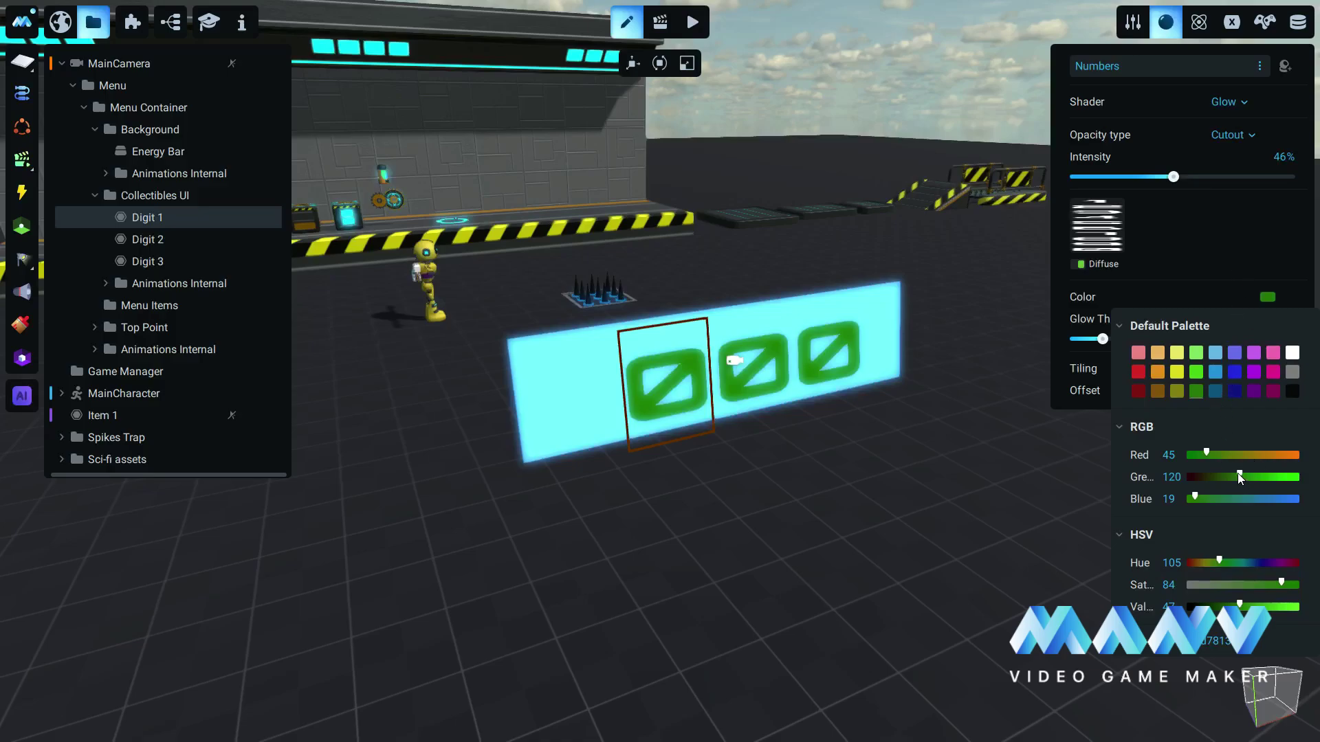
click(1204, 234)
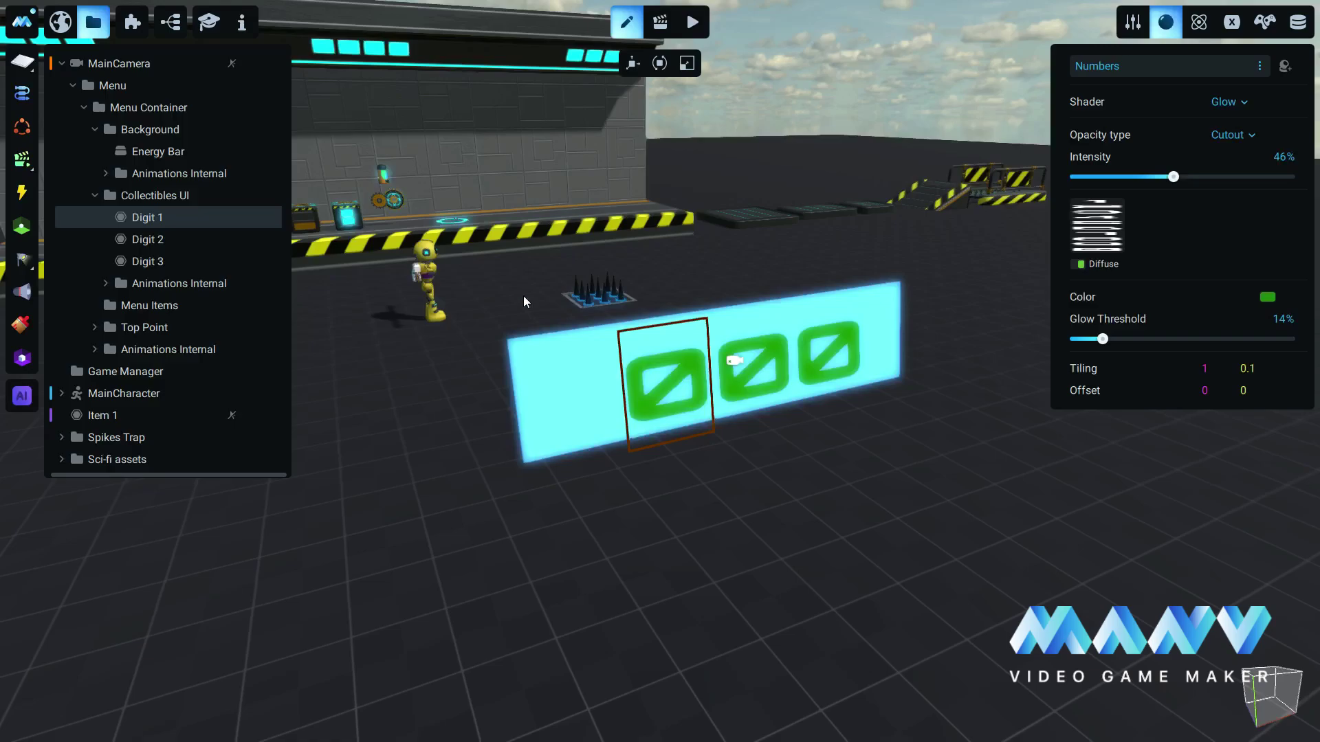
click(94, 195)
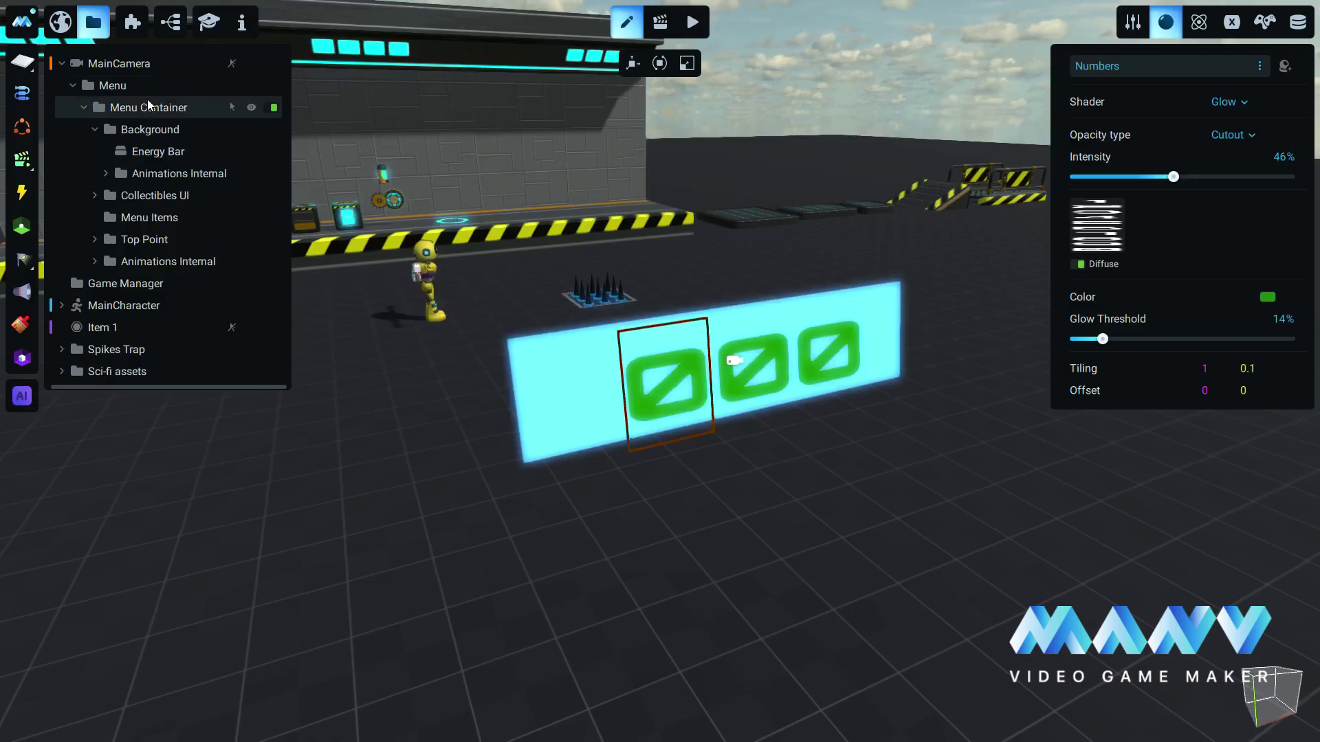
Set the Menu's HorizAligment variable to 0 to centre the counter
click(127, 85)
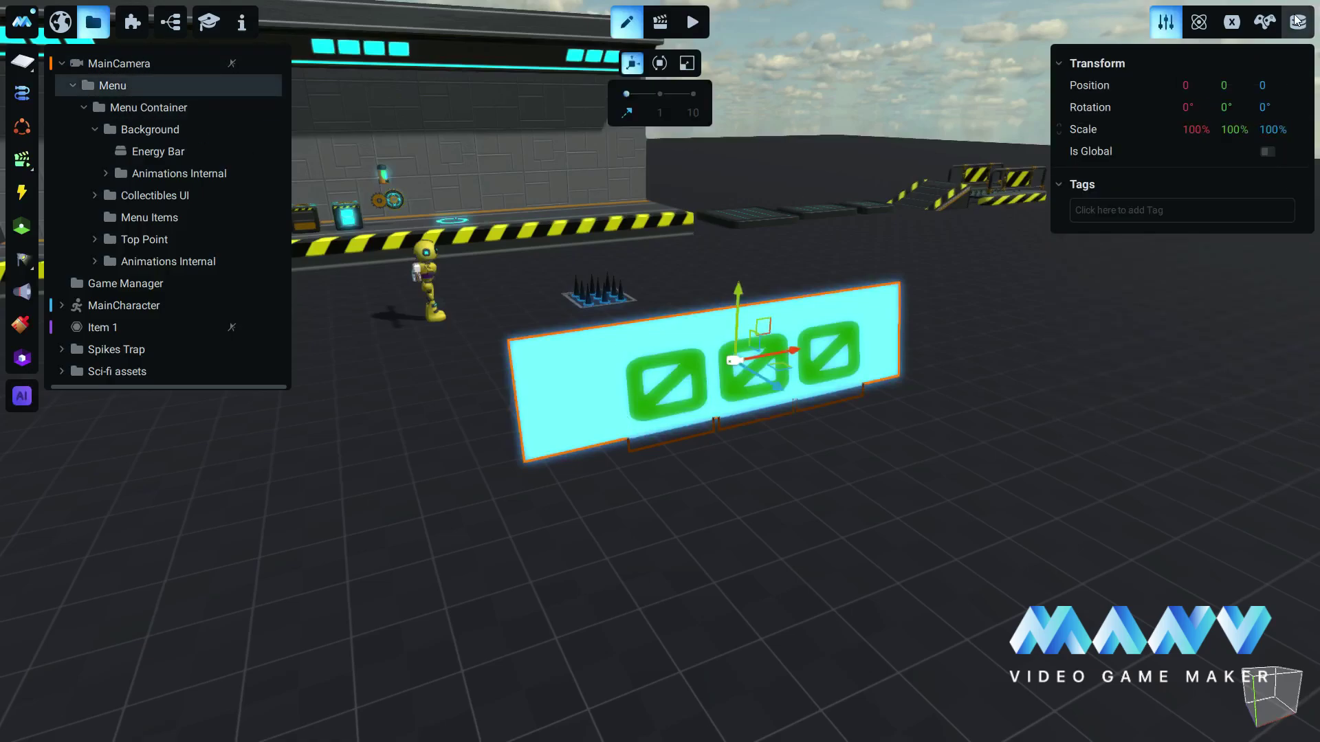
click(1233, 23)
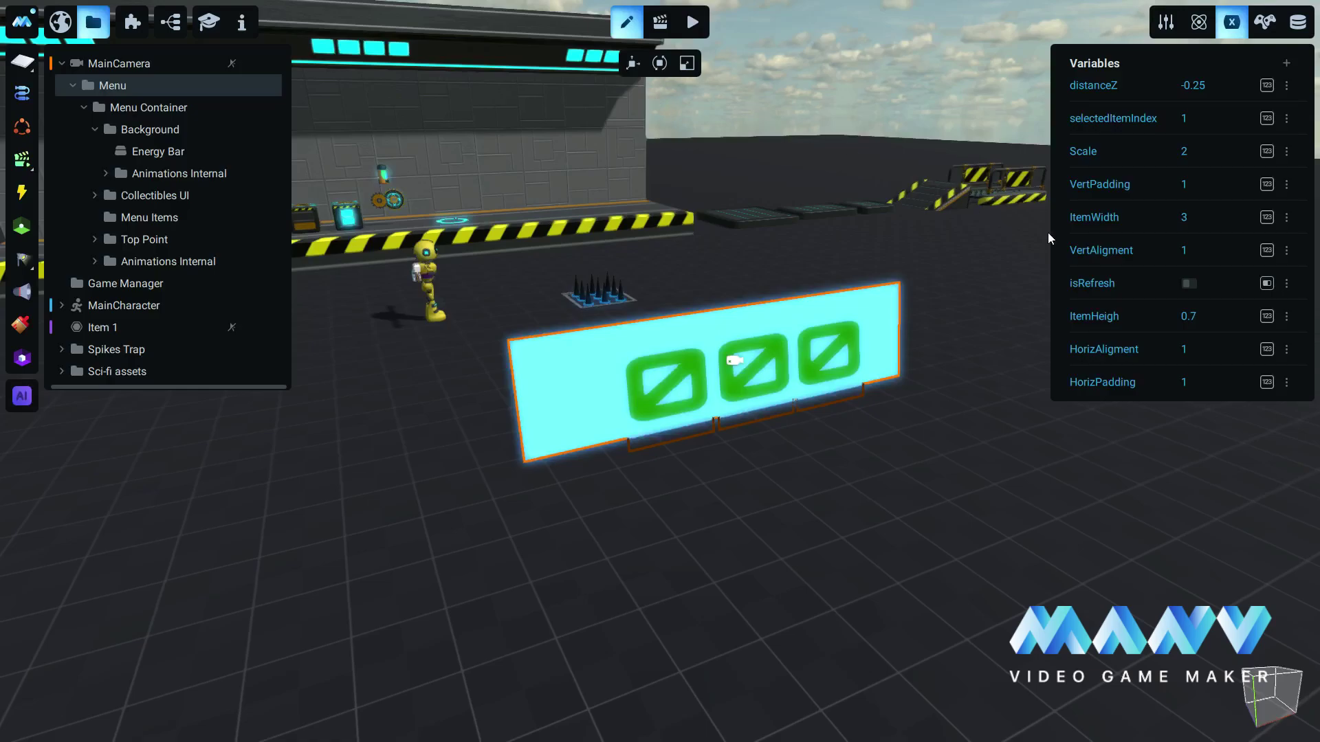
click(1192, 351)
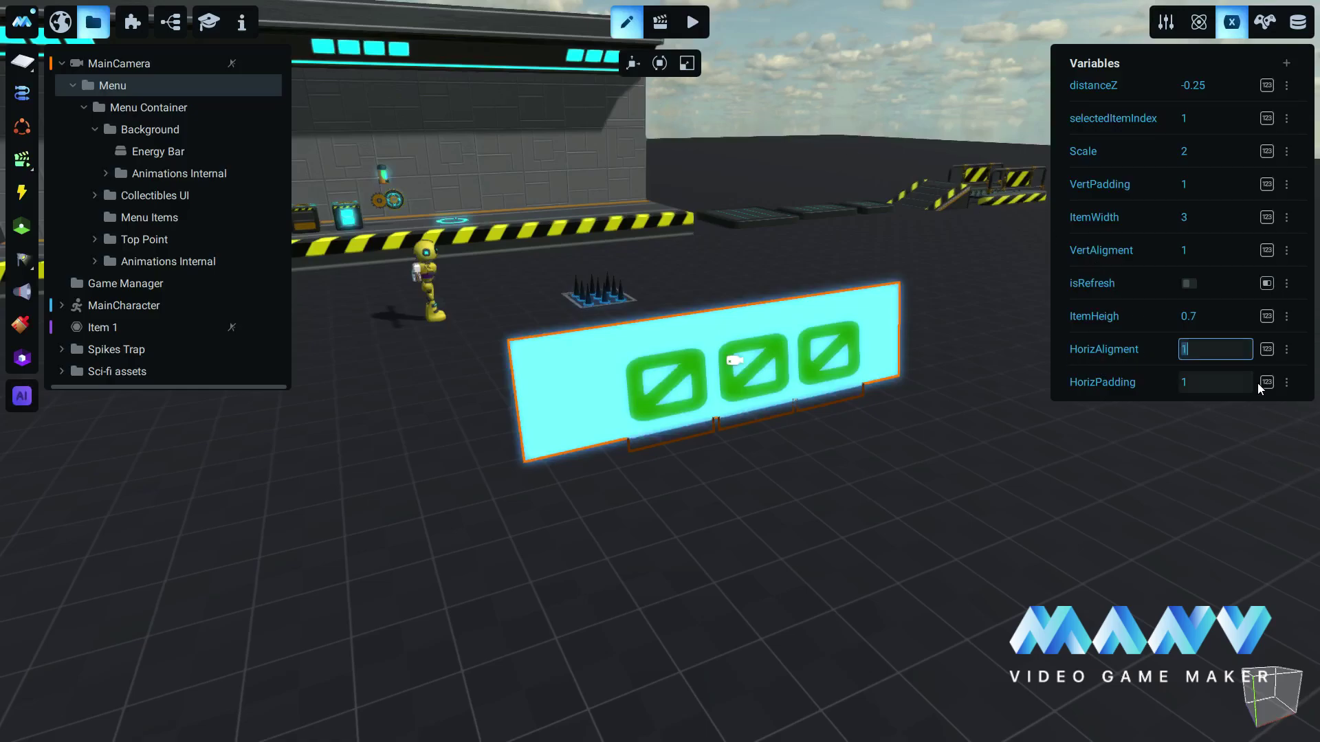
text(0)
key(Return)
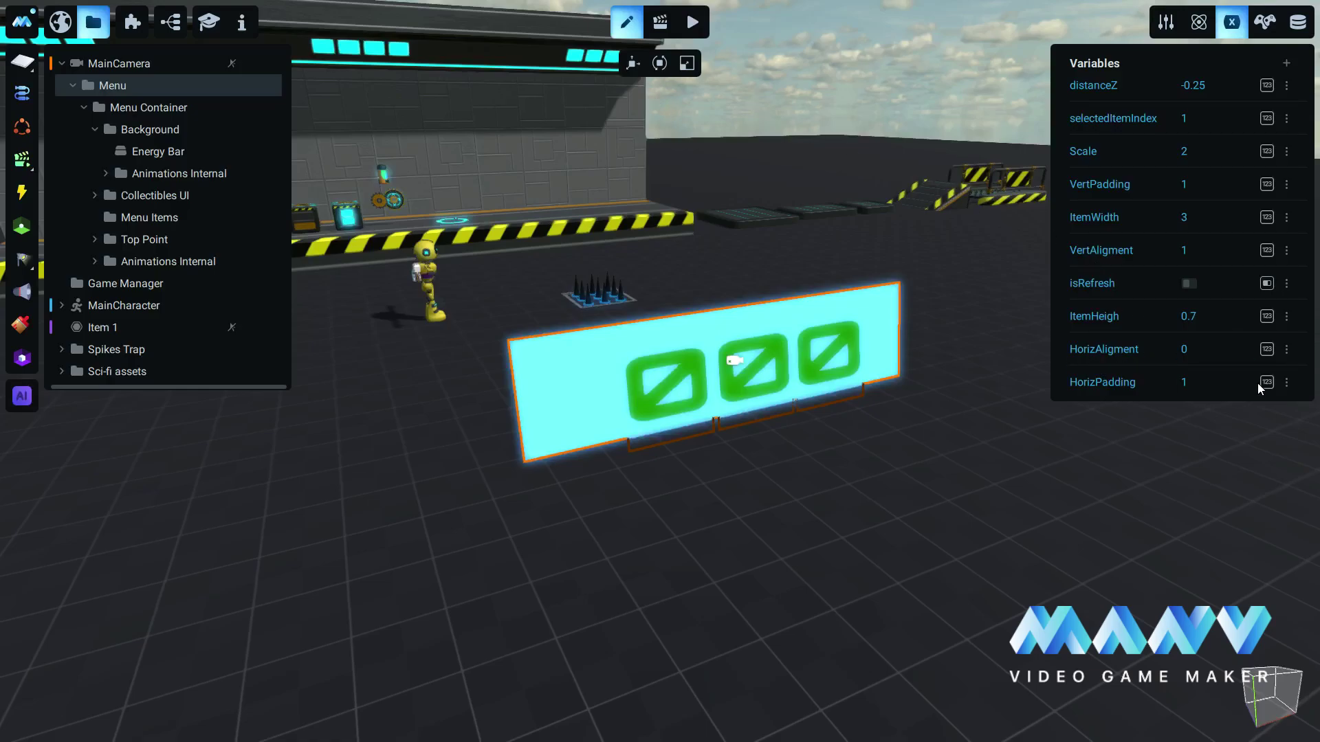
Test-play the game, return to editing, and select Collectibles UI
click(690, 20)
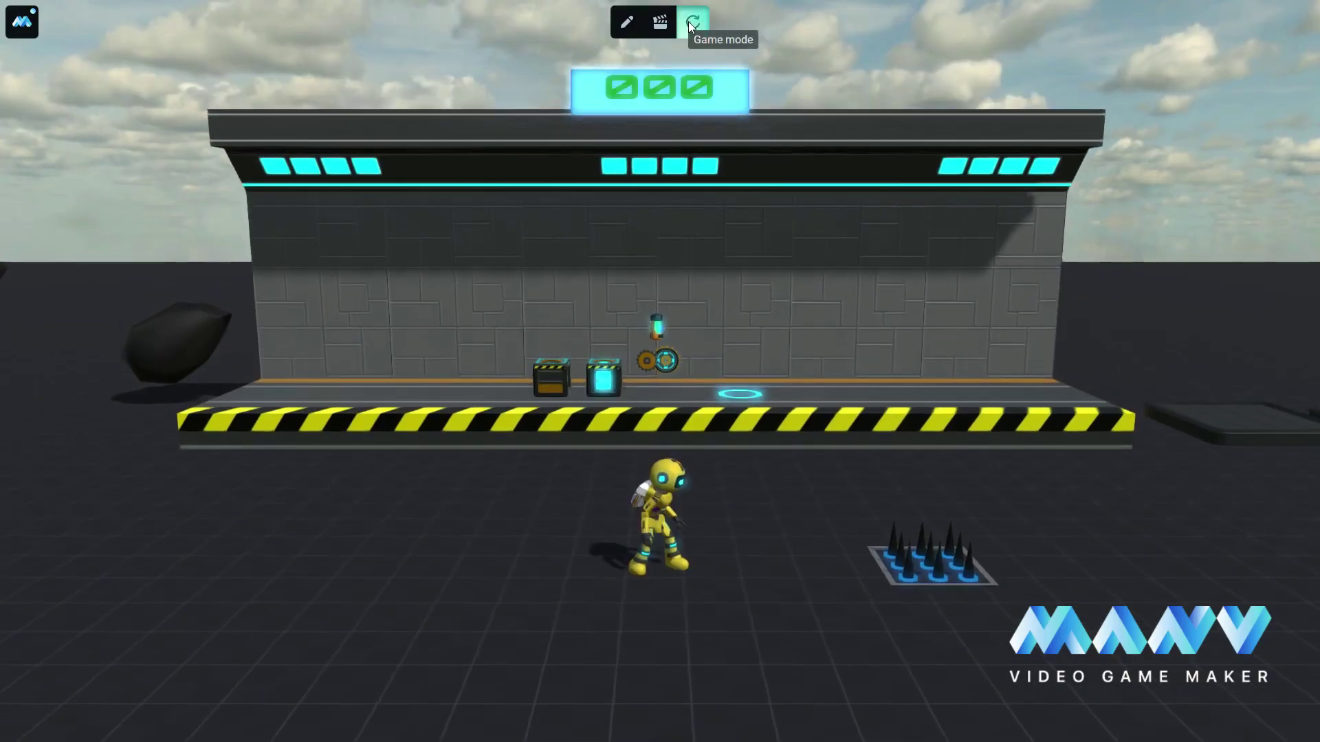
click(627, 23)
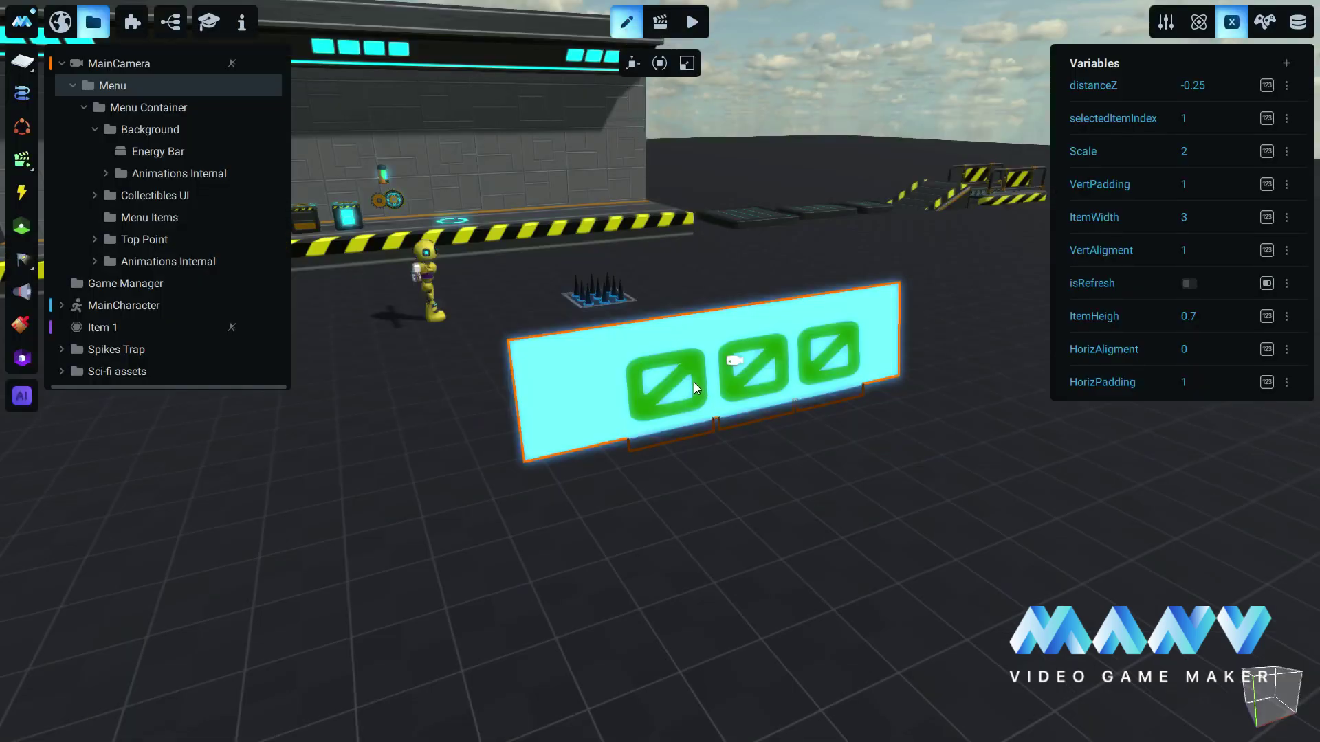
click(147, 196)
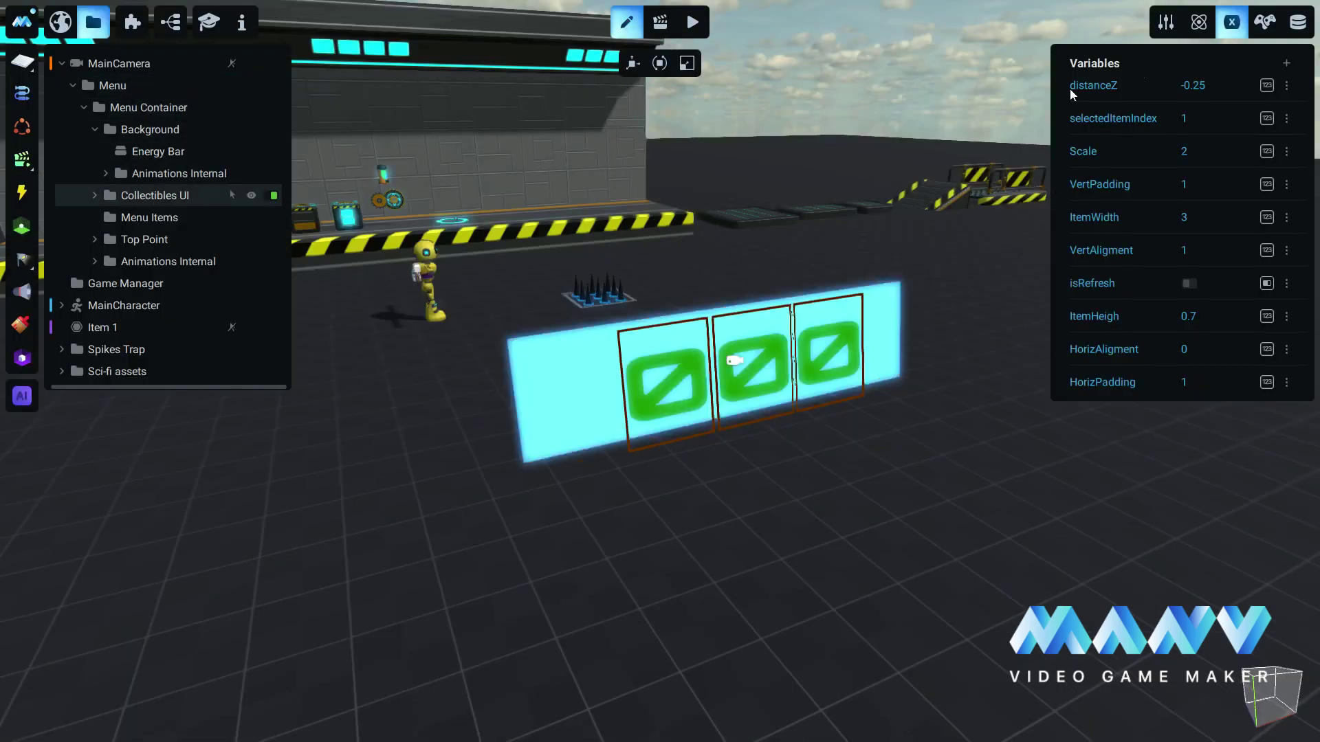
Enter 0.1 as the Collectibles UI panel's Z position, then orbit around the panel to check it
click(1164, 22)
click(1276, 86)
text(0.1)
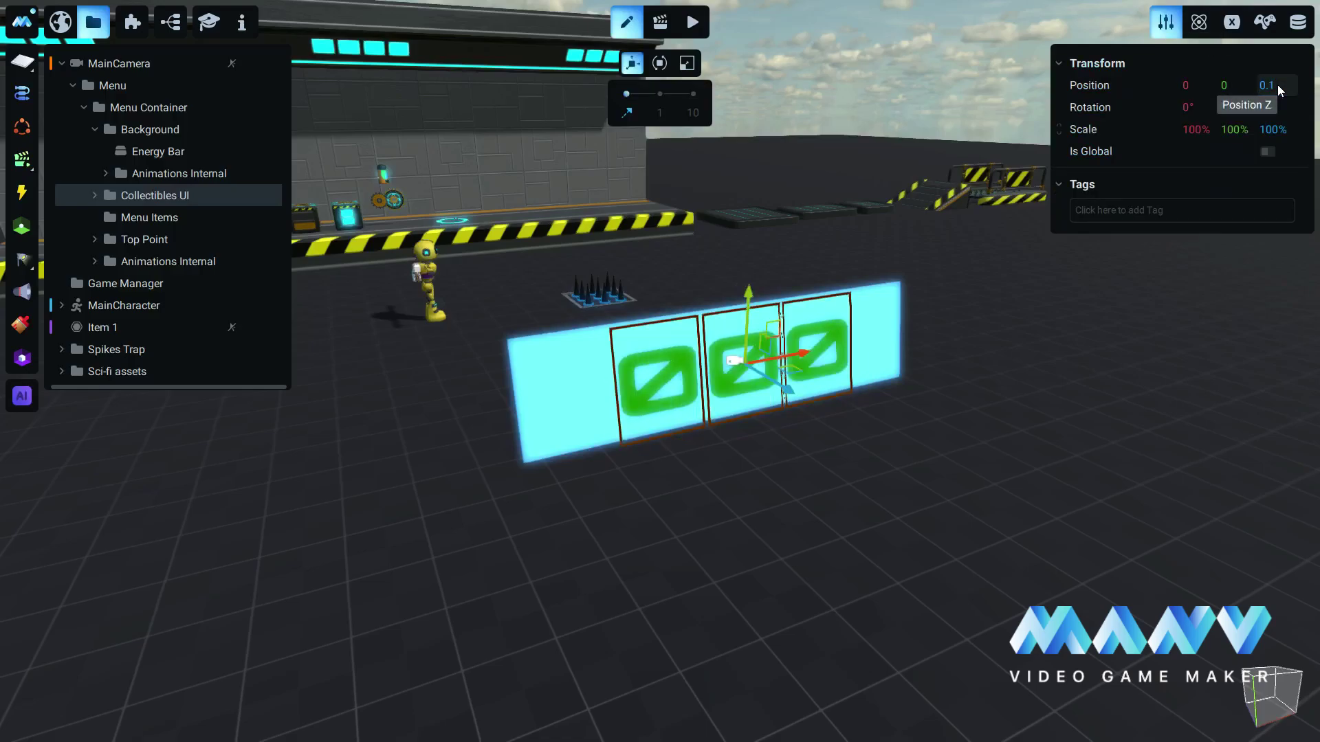
double_click(786, 398)
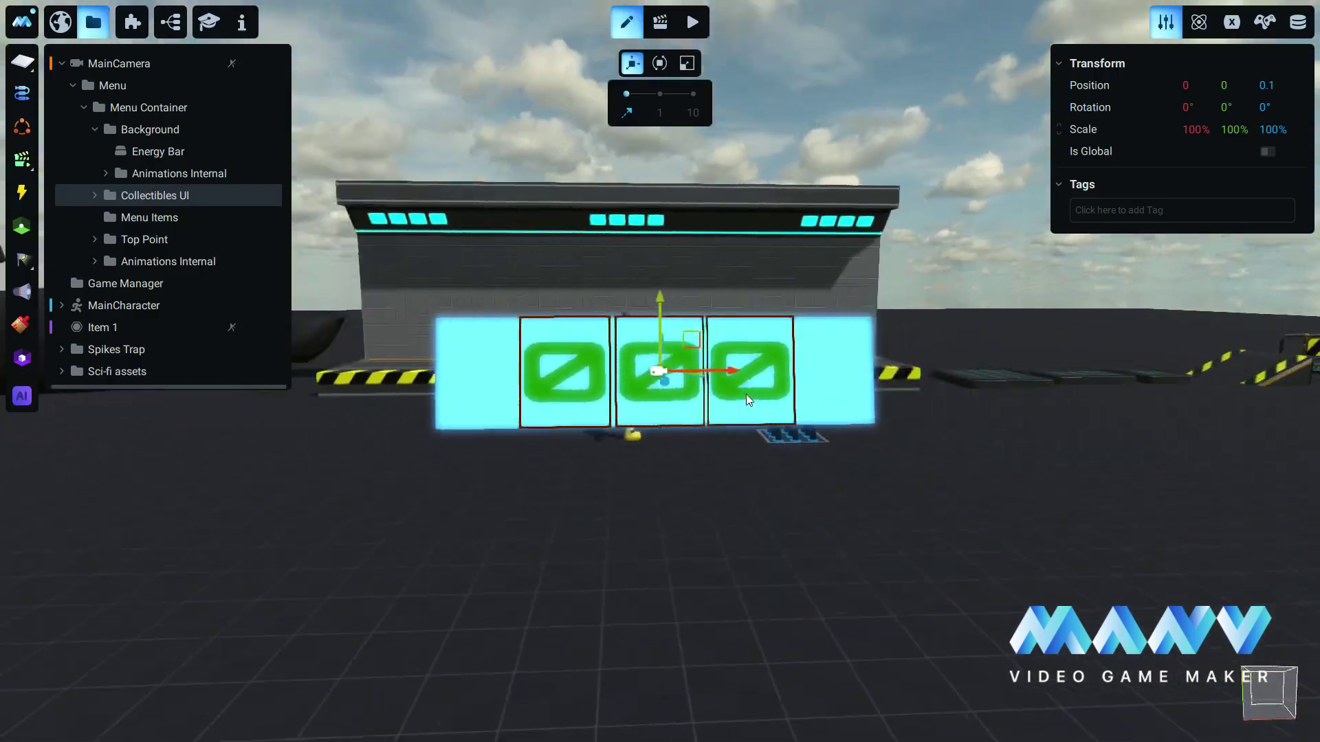
mouse_move(745, 394)
middle_down()
mouse_move(745, 378)
mouse_move(753, 399)
middle_up()
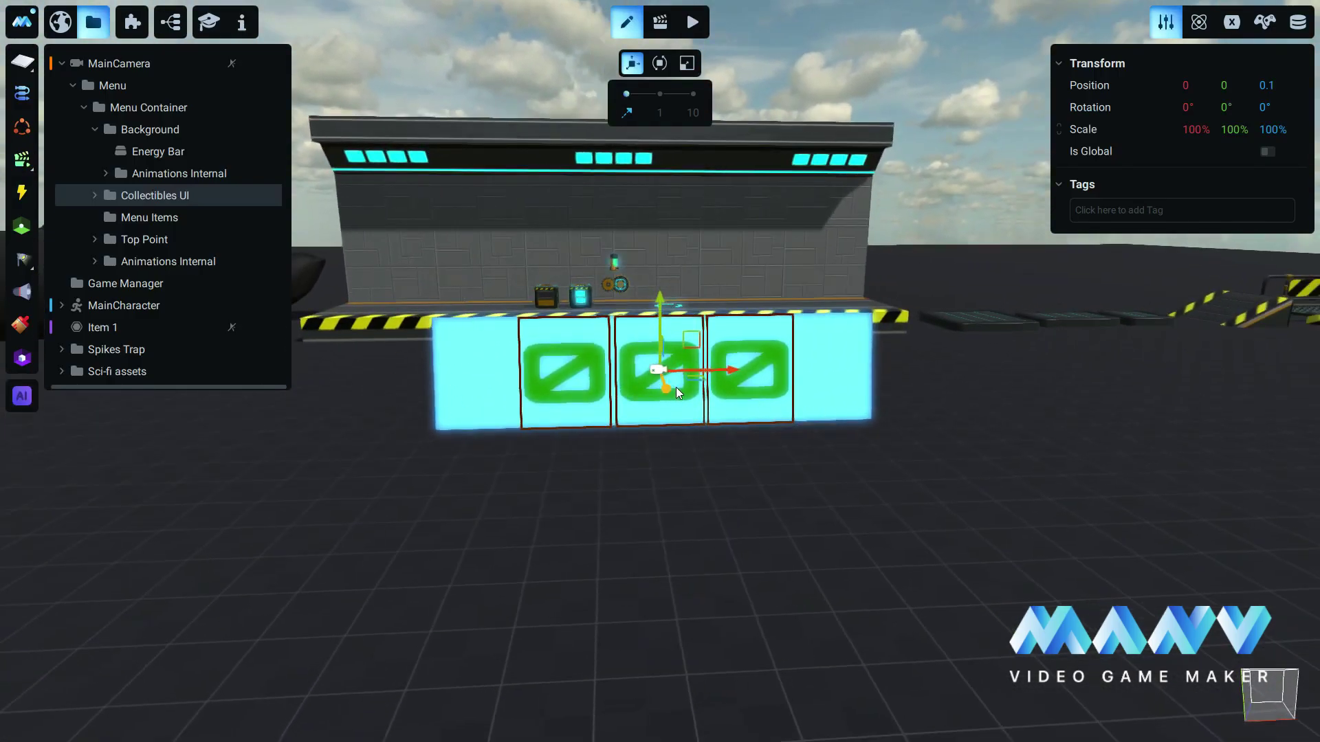
scroll(772, 335, up, 10)
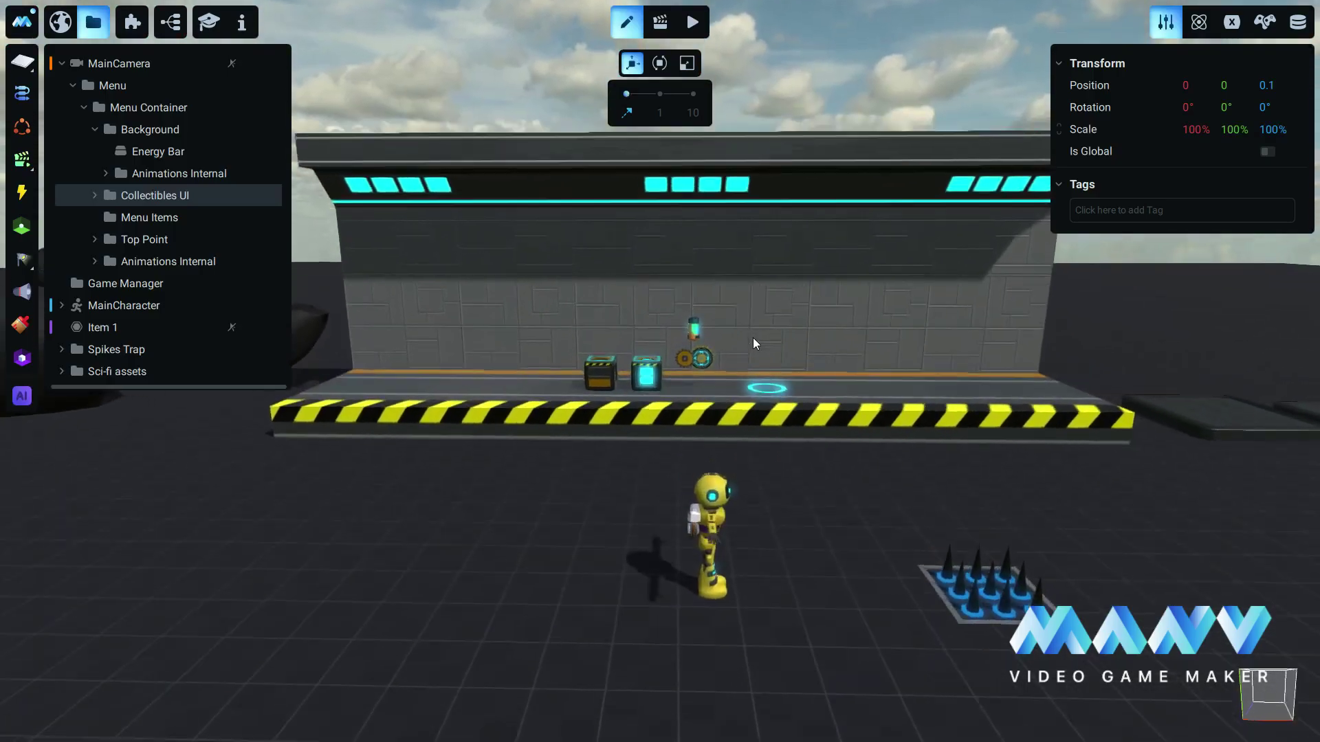
Select the battery on the back wall and copy the Battery object
scroll(762, 333, up, 5)
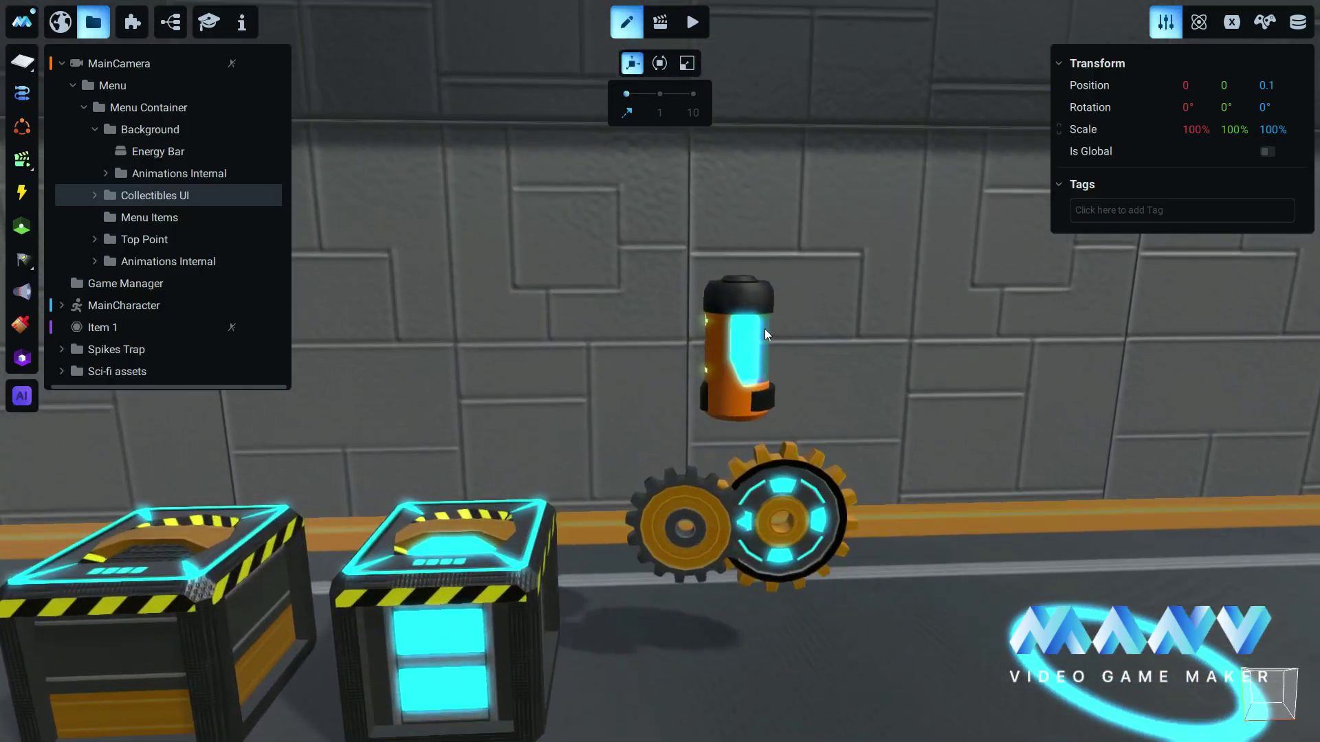
click(732, 342)
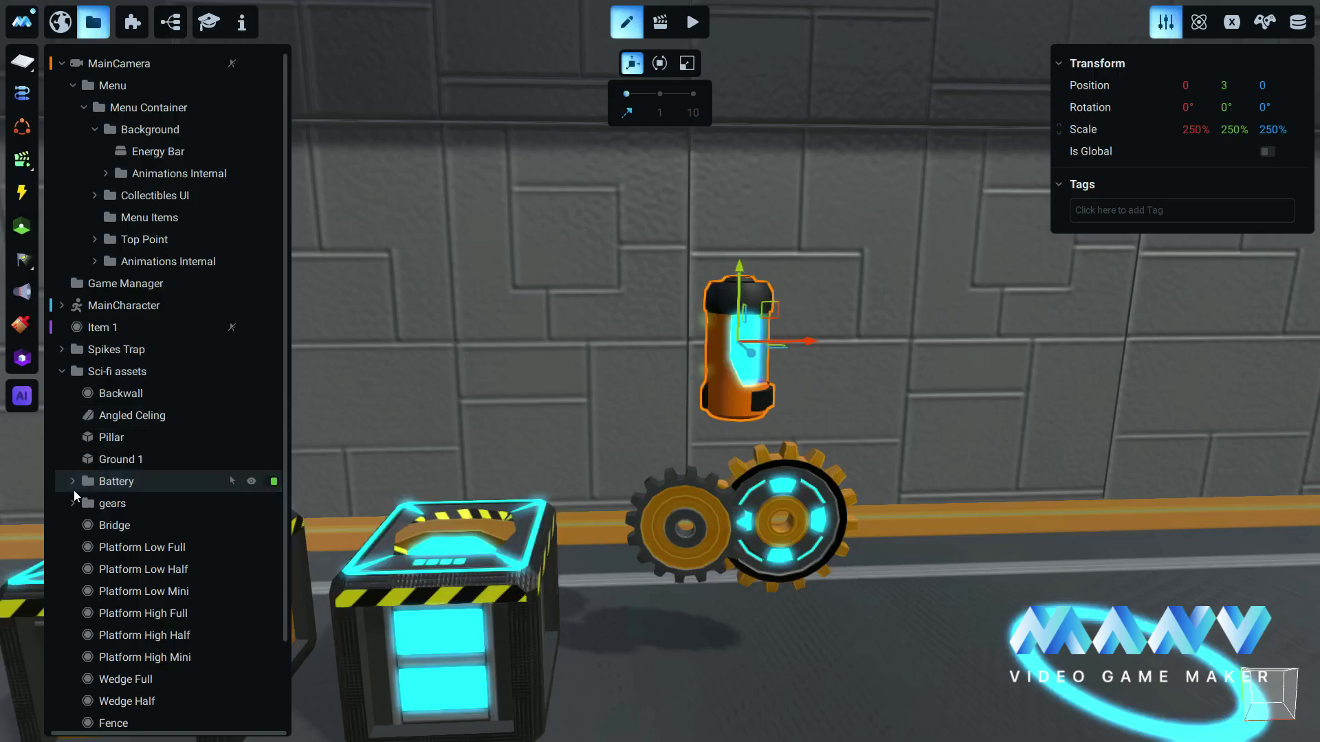
right_click(118, 482)
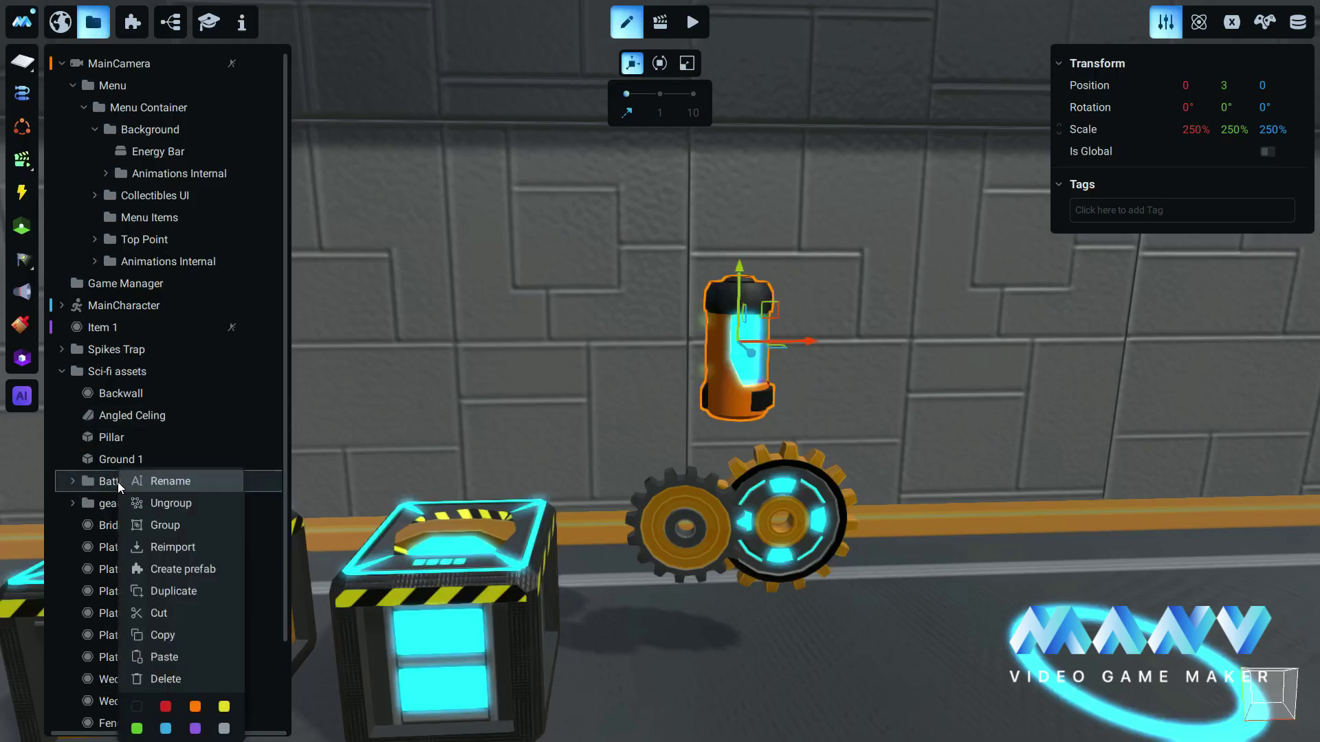
click(176, 635)
Orbit the view to bring the cyan menu panel into sight and select it
scroll(868, 464, down, 10)
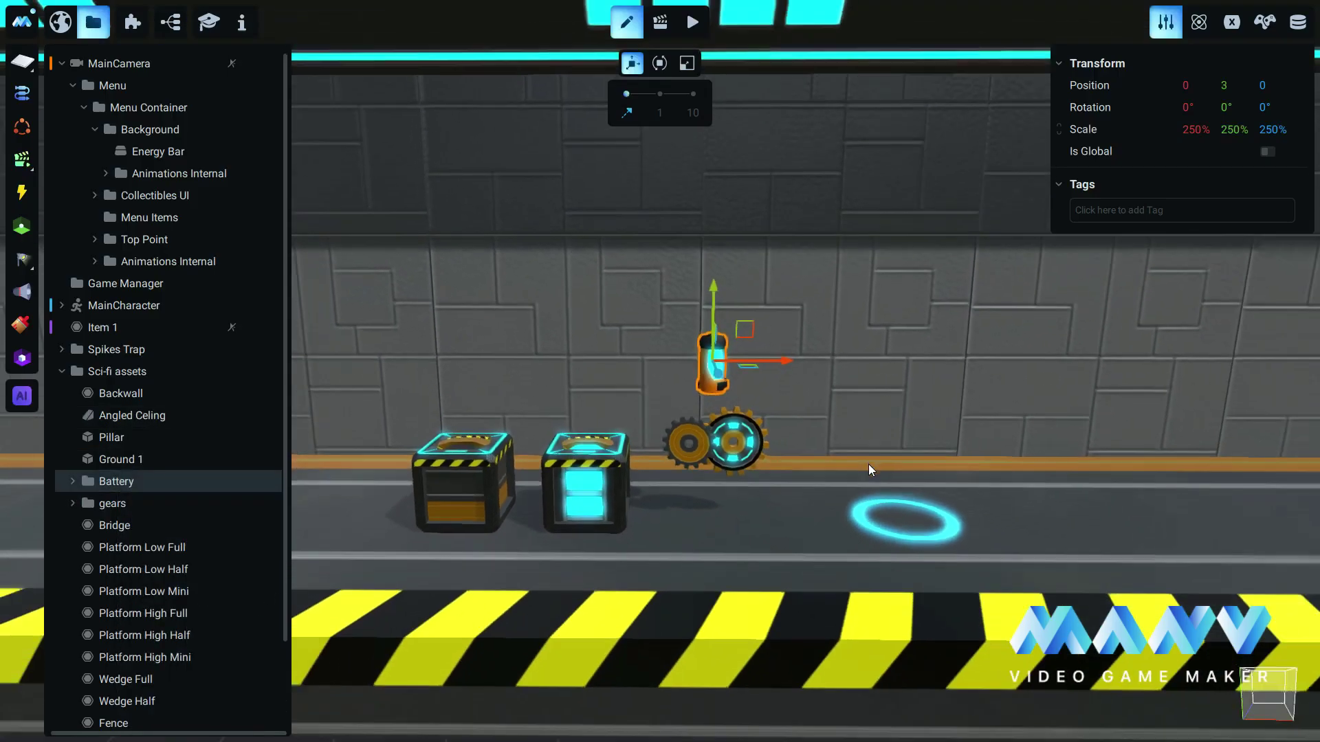
right_drag(852, 484, 752, 450)
click(752, 450)
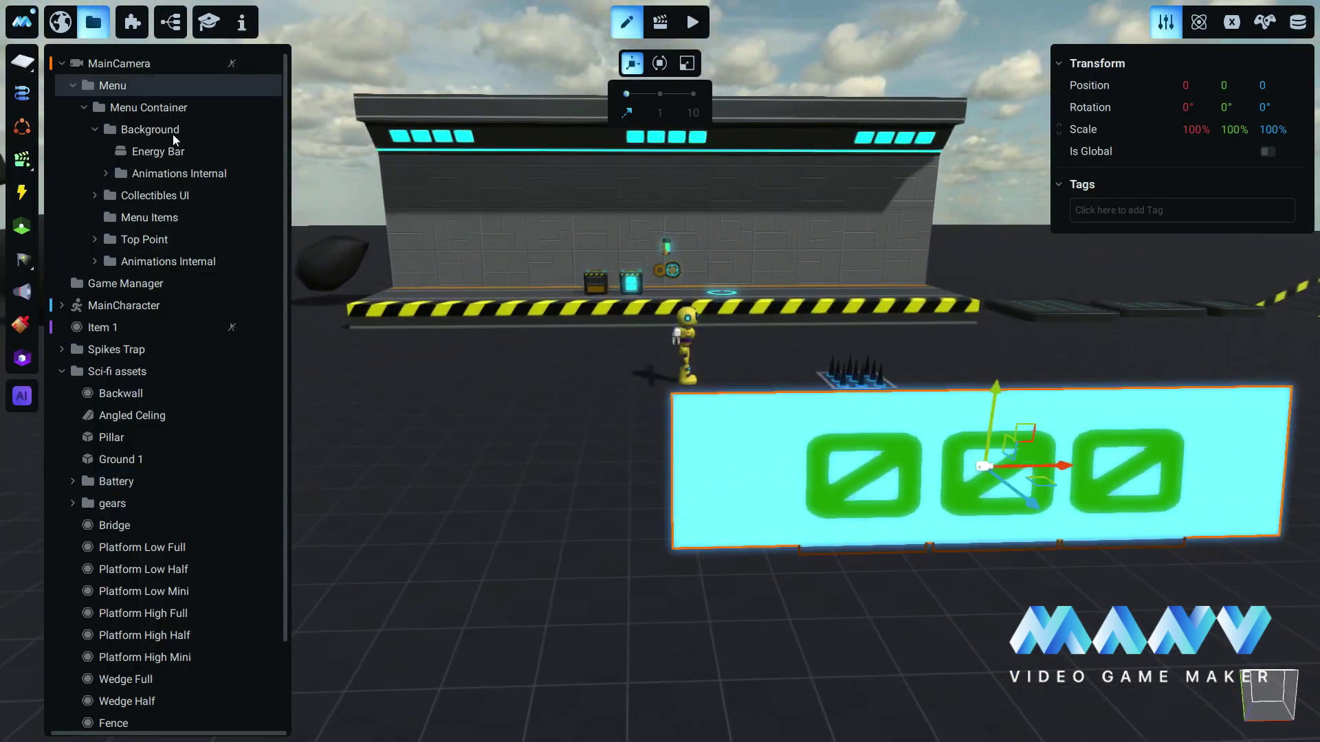
Paste the Battery into the Background group and move it to the top of Background
click(146, 153)
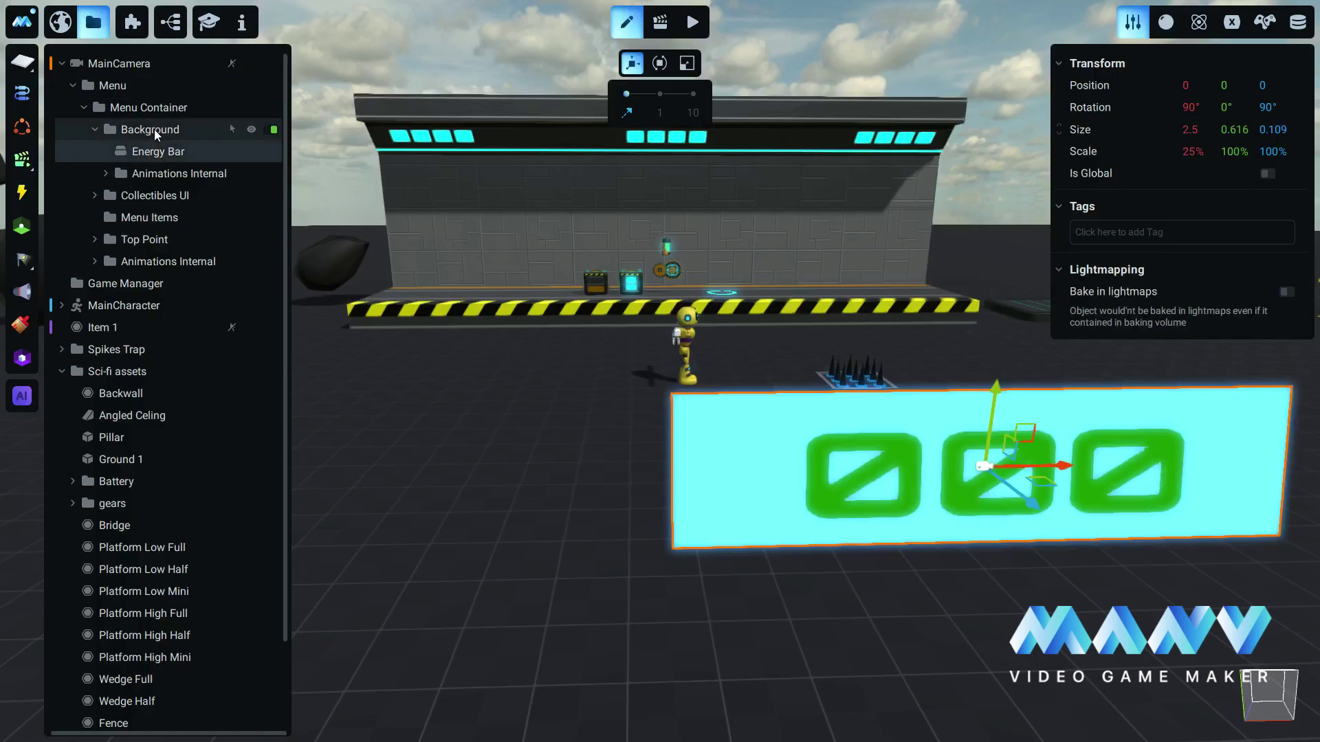
click(154, 130)
right_click(162, 132)
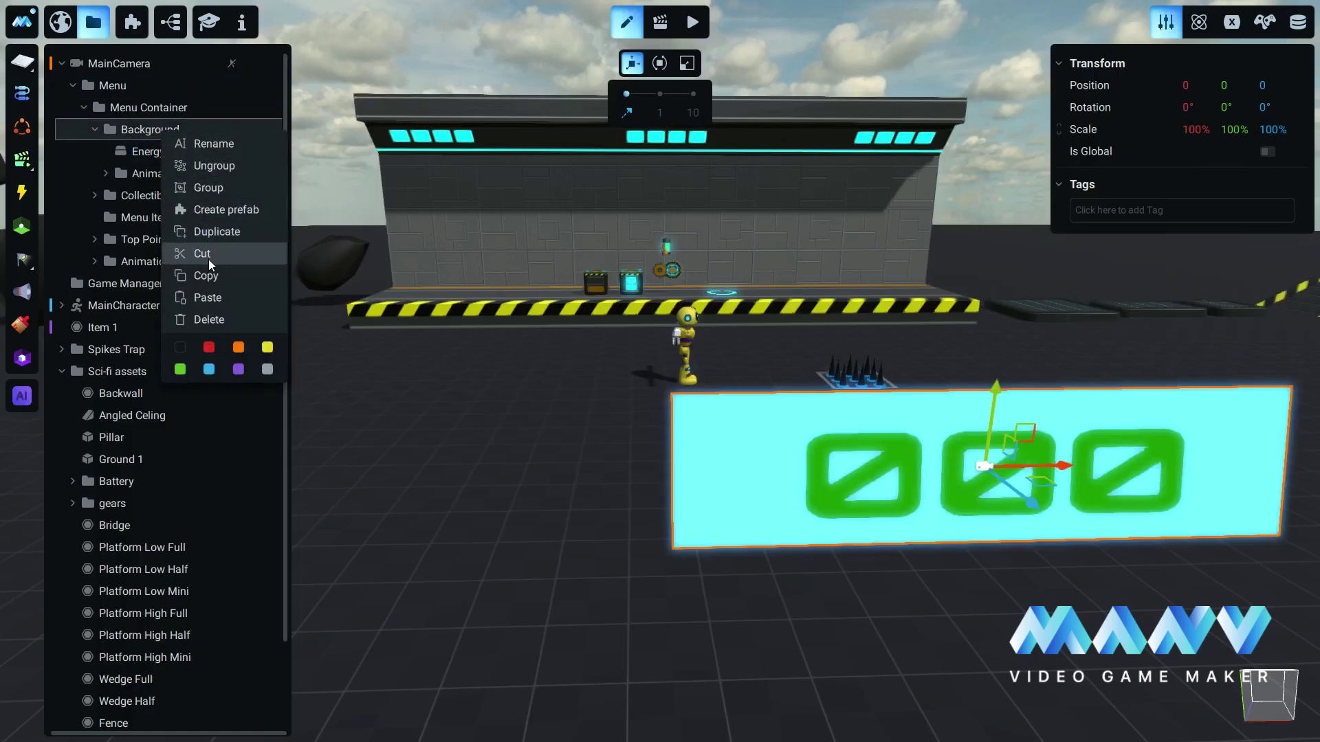
click(210, 297)
drag(133, 198, 146, 142)
Reset the pasted Battery's Y and Z position and X rotation to 0
click(147, 152)
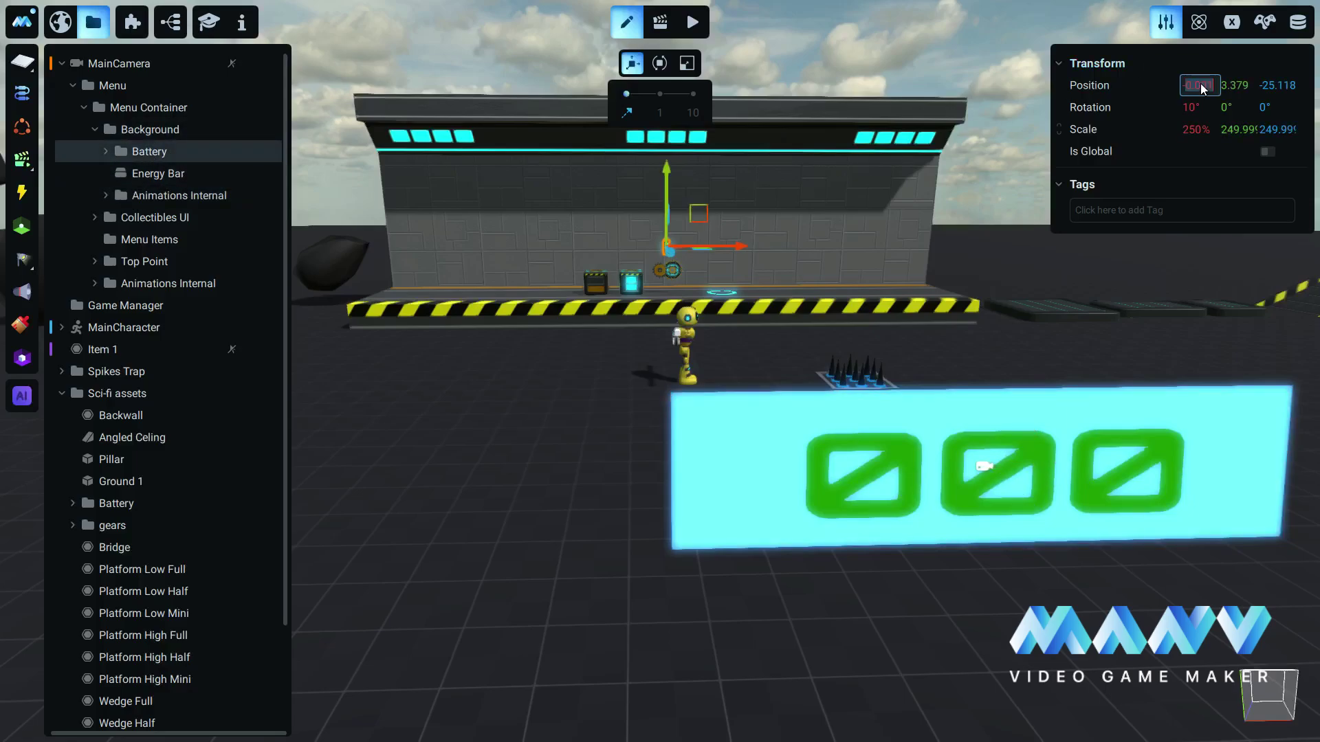
click(1237, 85)
text(0)
click(1279, 86)
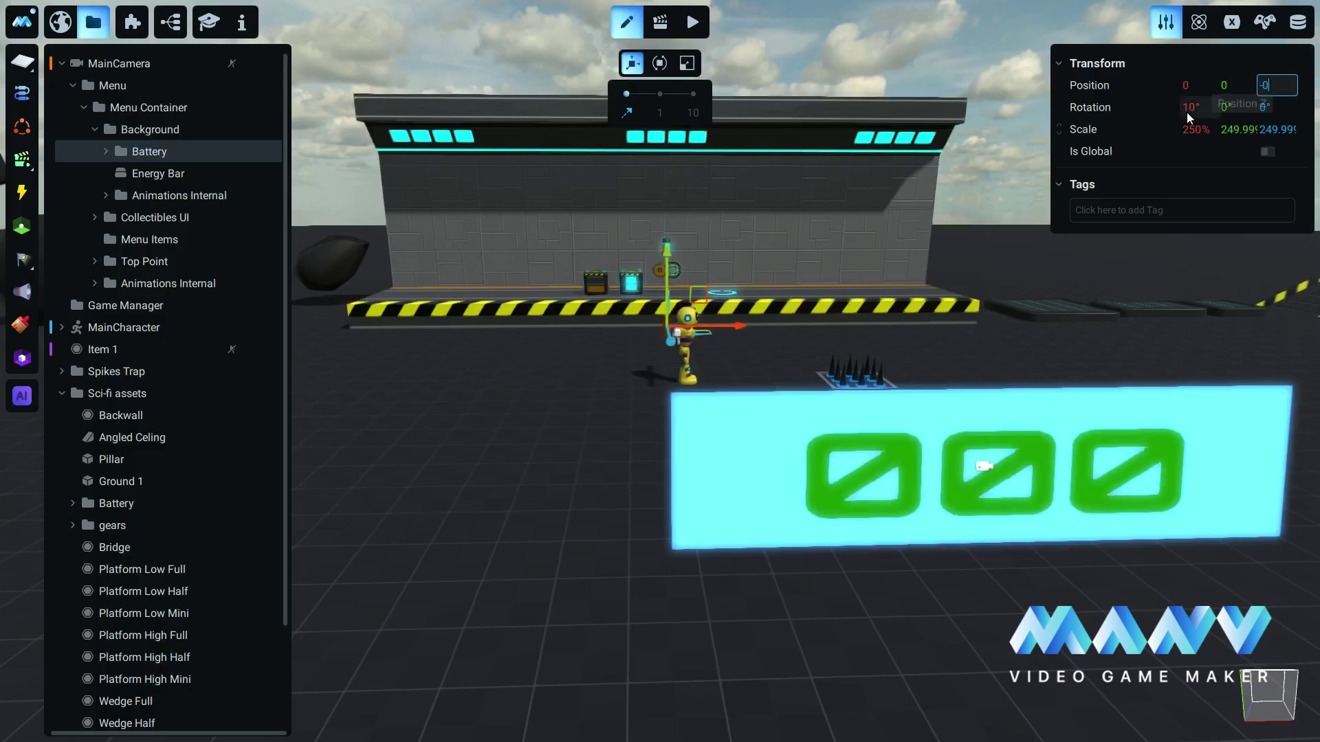
text(0)
click(1189, 107)
text(0)
Slide the Battery left of the cyan panel to X -1.316 and turn it 75° on Y
drag(1063, 467, 753, 457)
right_drag(790, 496, 761, 450)
mouse_move(736, 375)
mouse_down()
mouse_move(688, 371)
mouse_move(726, 368)
mouse_up()
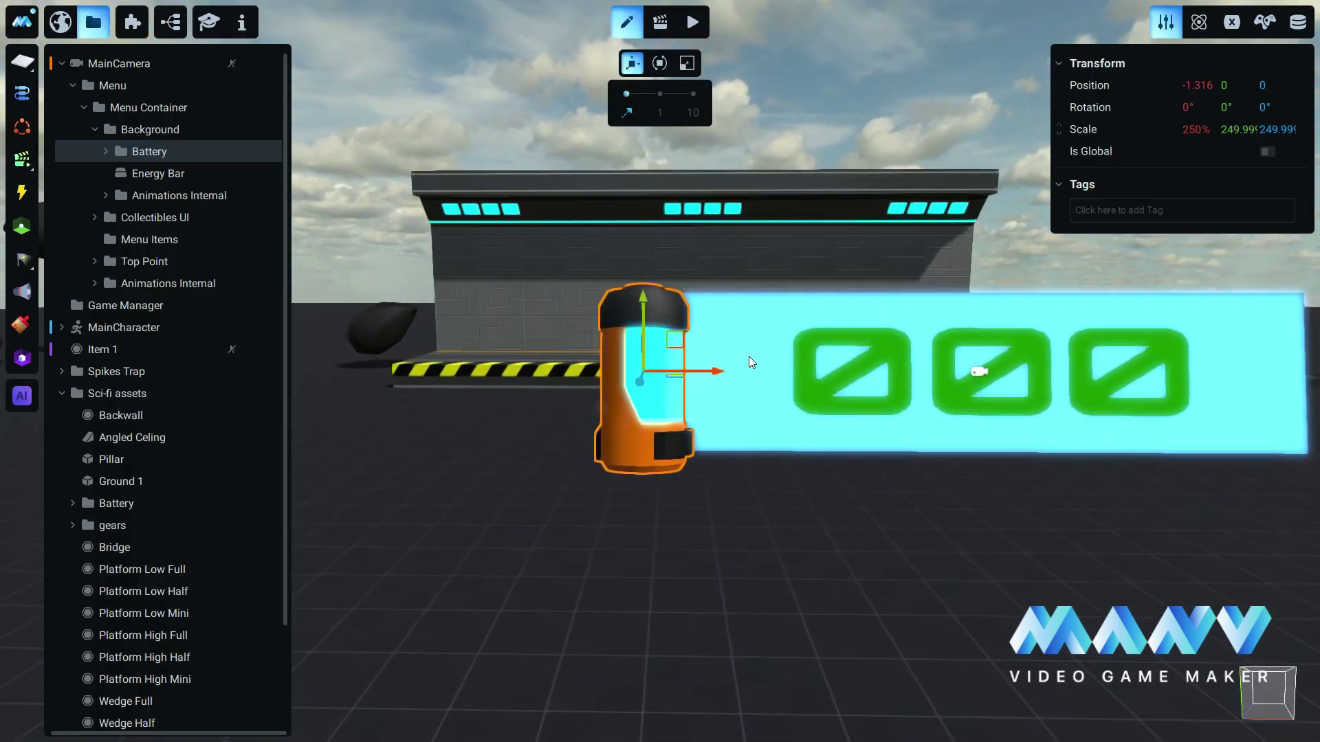
click(1226, 107)
drag(1226, 107, 1265, 107)
scroll(764, 455, down, 5)
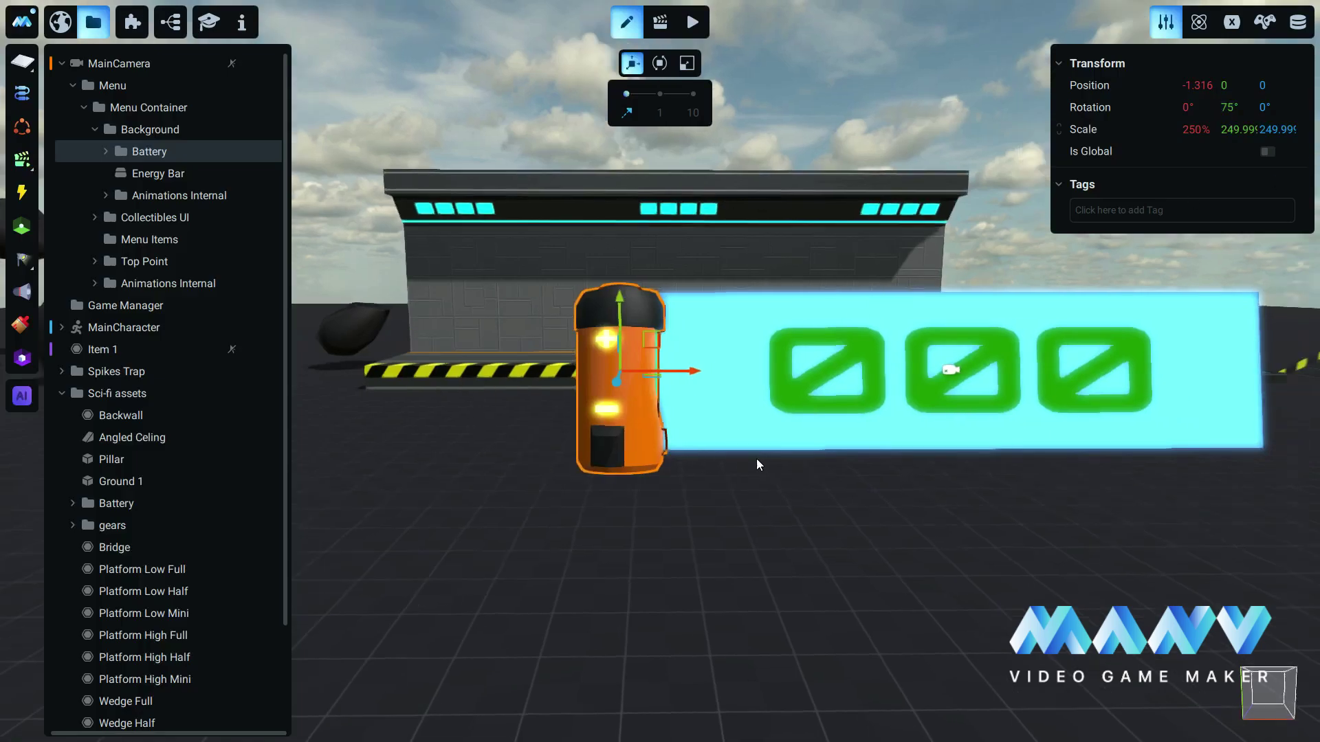
scroll(762, 449, up, 3)
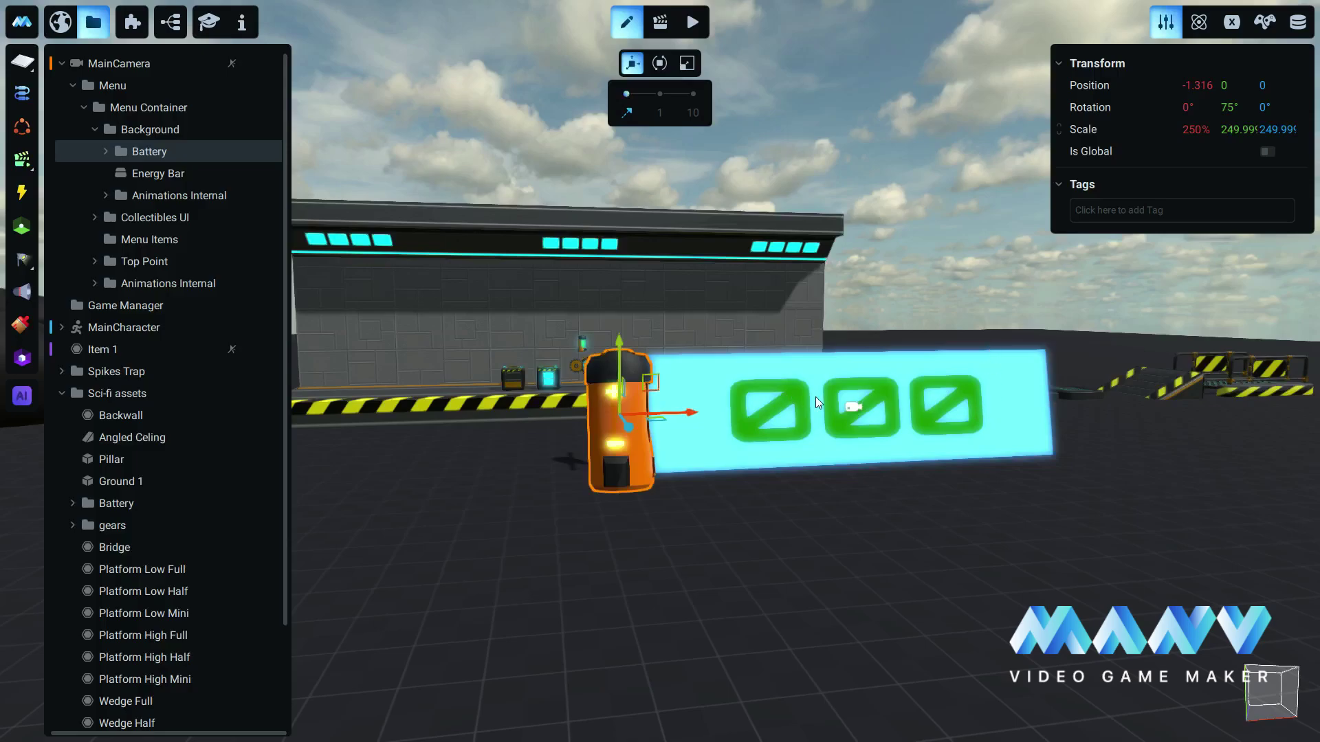
Expand Collectibles UI's animations, disable CountCollectibles, and open Display_collectibles in Animation mode
click(95, 218)
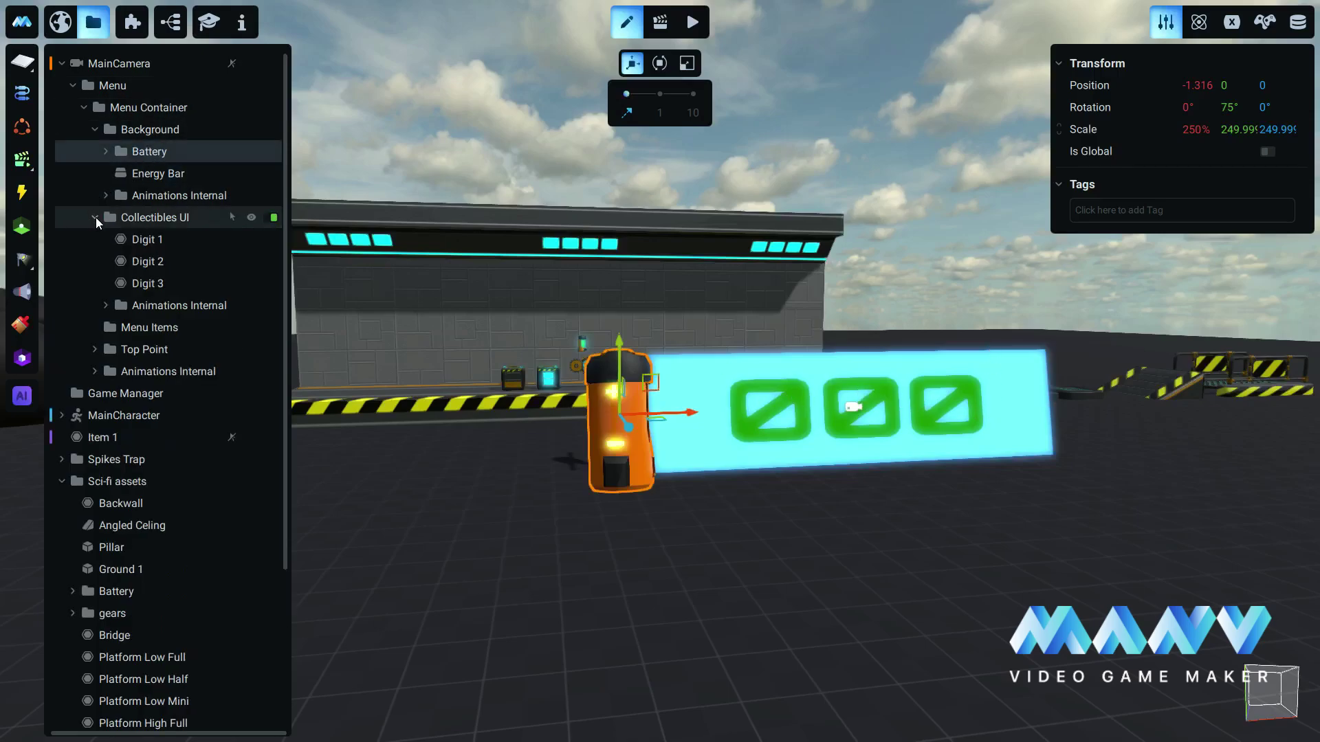
click(106, 305)
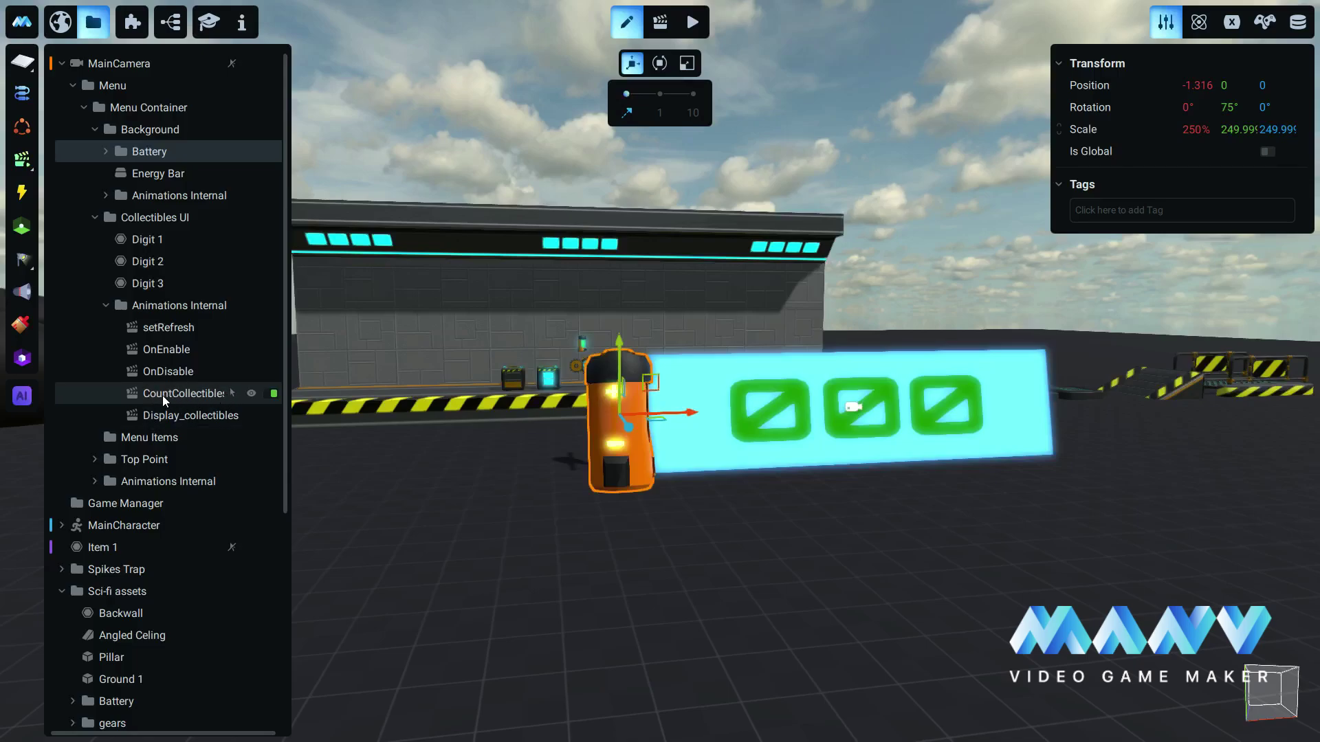
click(272, 394)
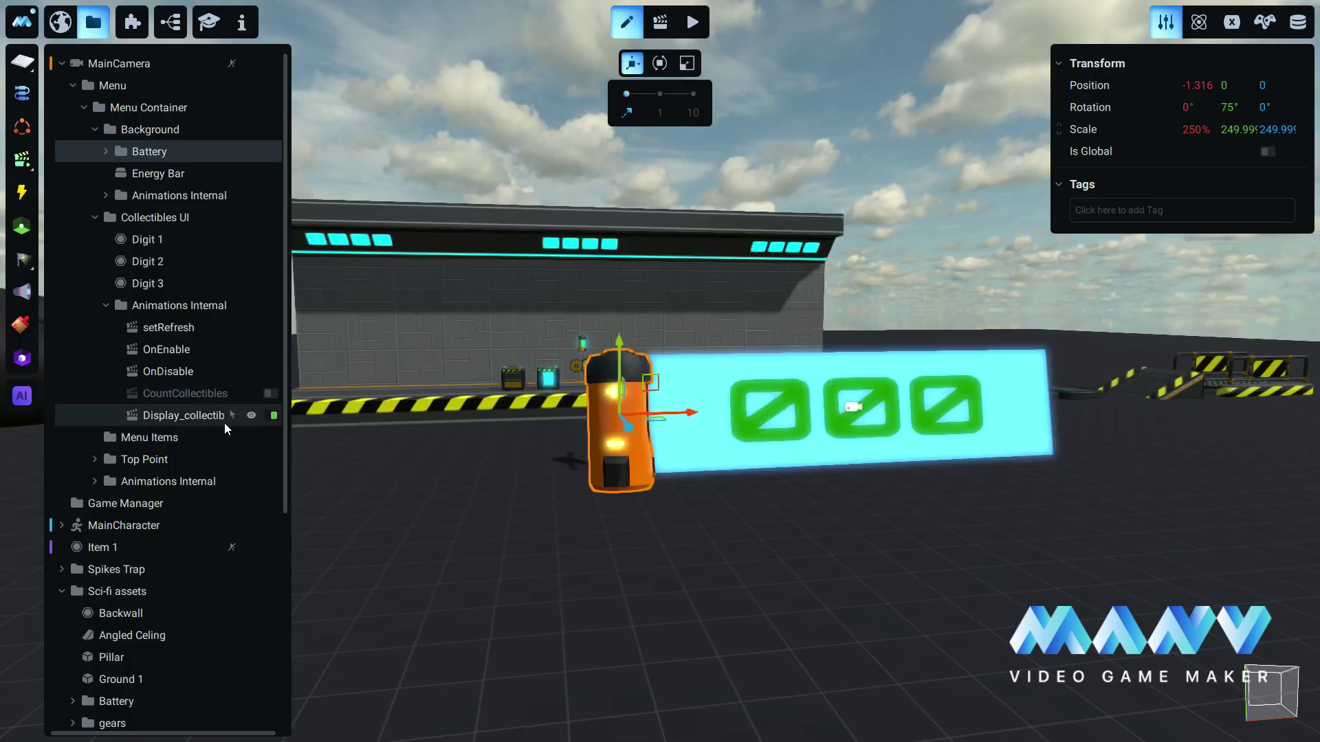
click(184, 416)
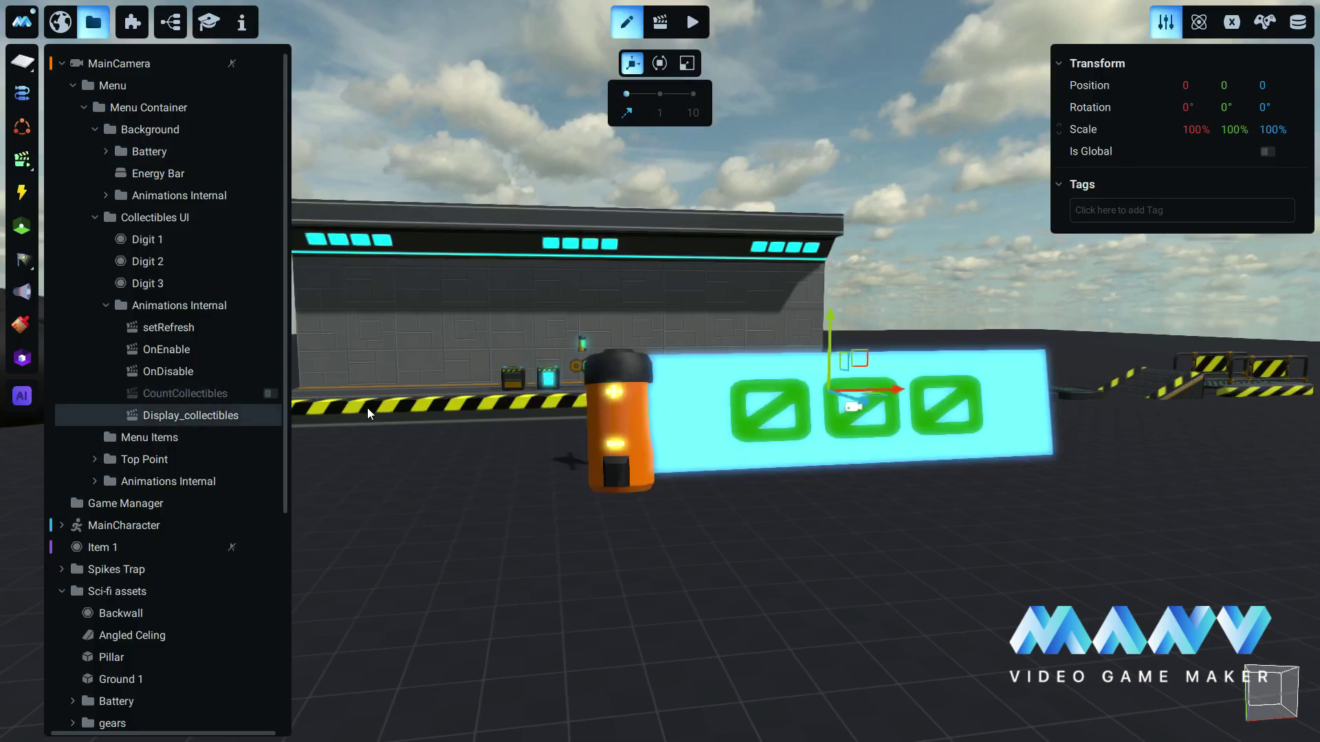
click(660, 22)
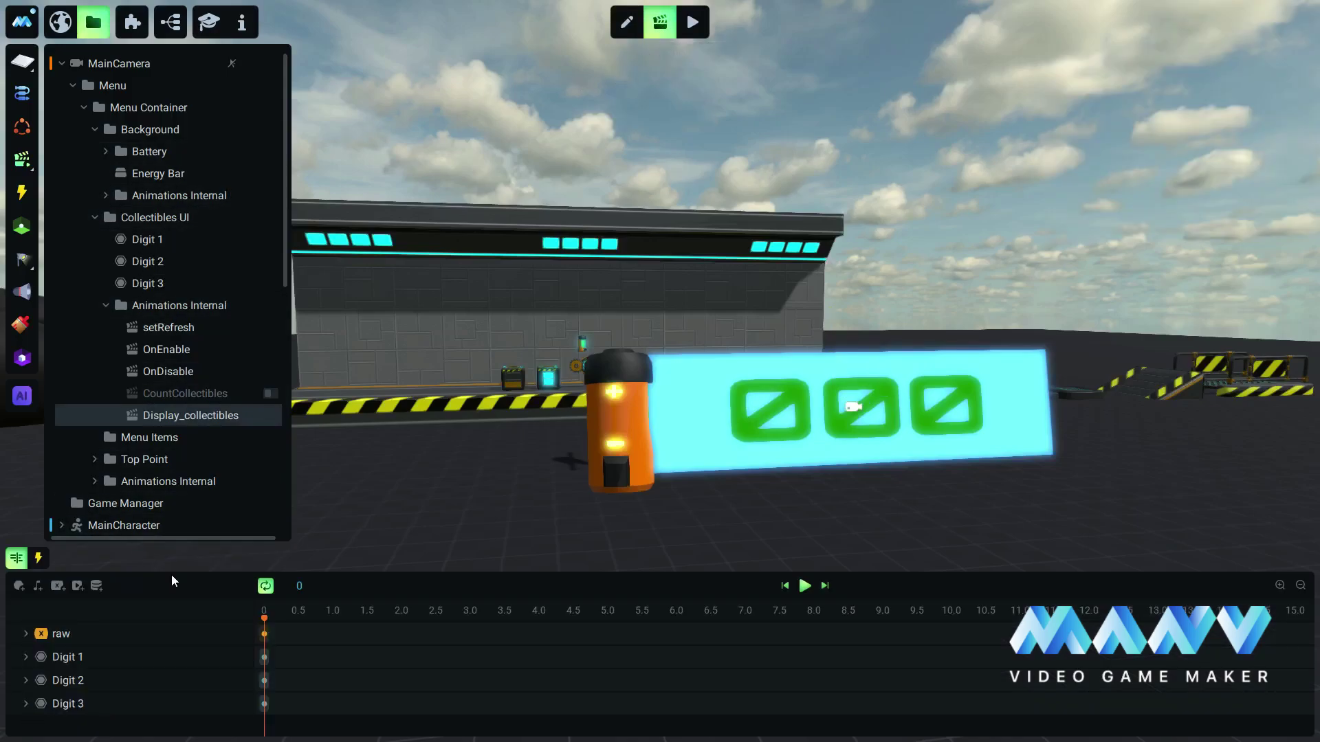
Replace the raw track's Value keyframe with ${MainCharacter}.Battery
drag(173, 569, 172, 533)
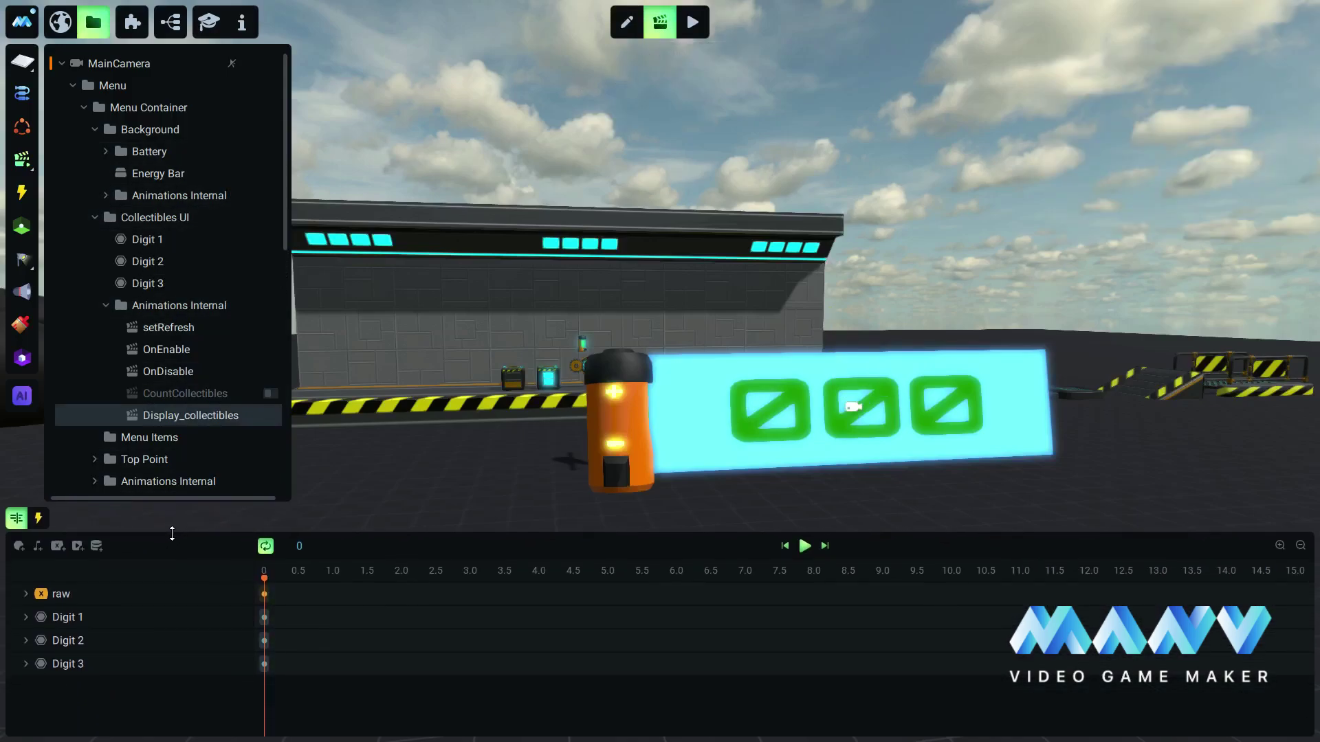
click(27, 594)
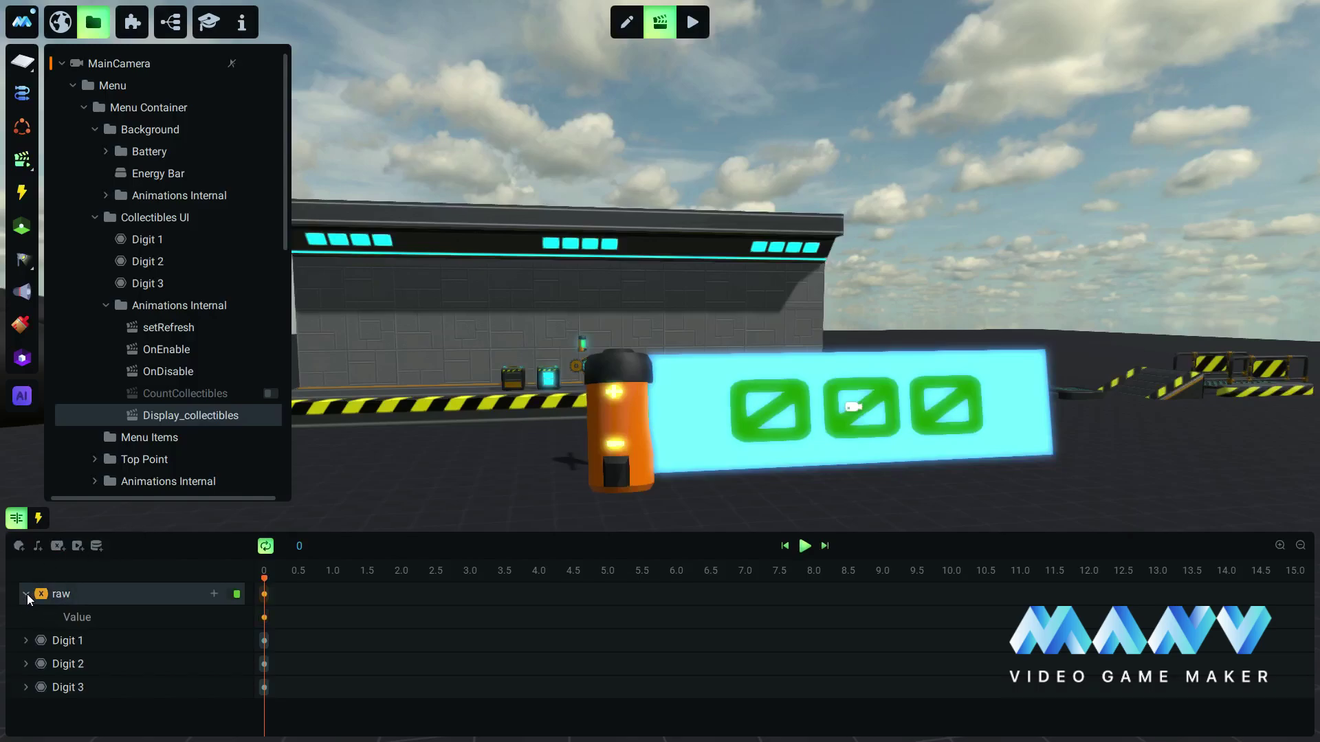
mouse_move(266, 621)
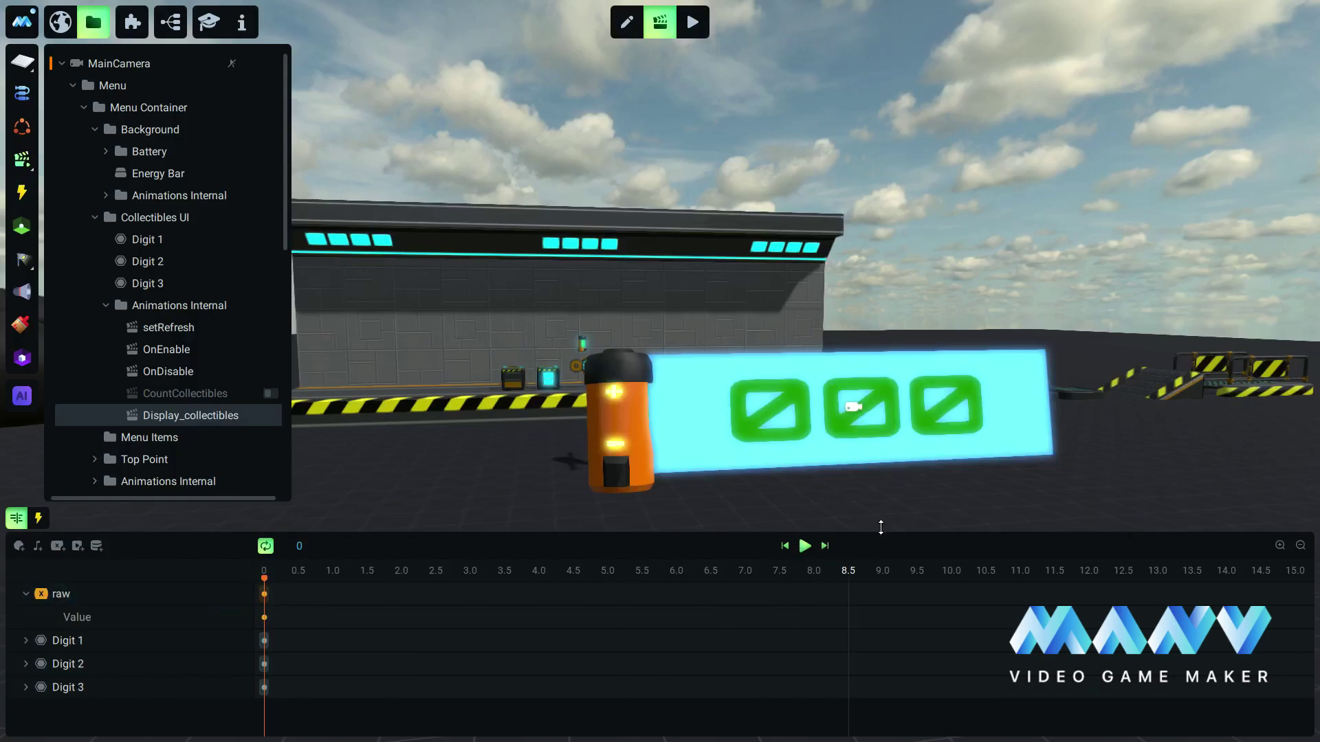
click(265, 618)
key(BackSpace)
key(BackSpace)
key(BackSpace)
key(BackSpace)
key(BackSpace)
key(BackSpace)
key(BackSpace)
key(BackSpace)
key(BackSpace)
key(BackSpace)
key(BackSpace)
key(BackSpace)
key(BackSpace)
key(BackSpace)
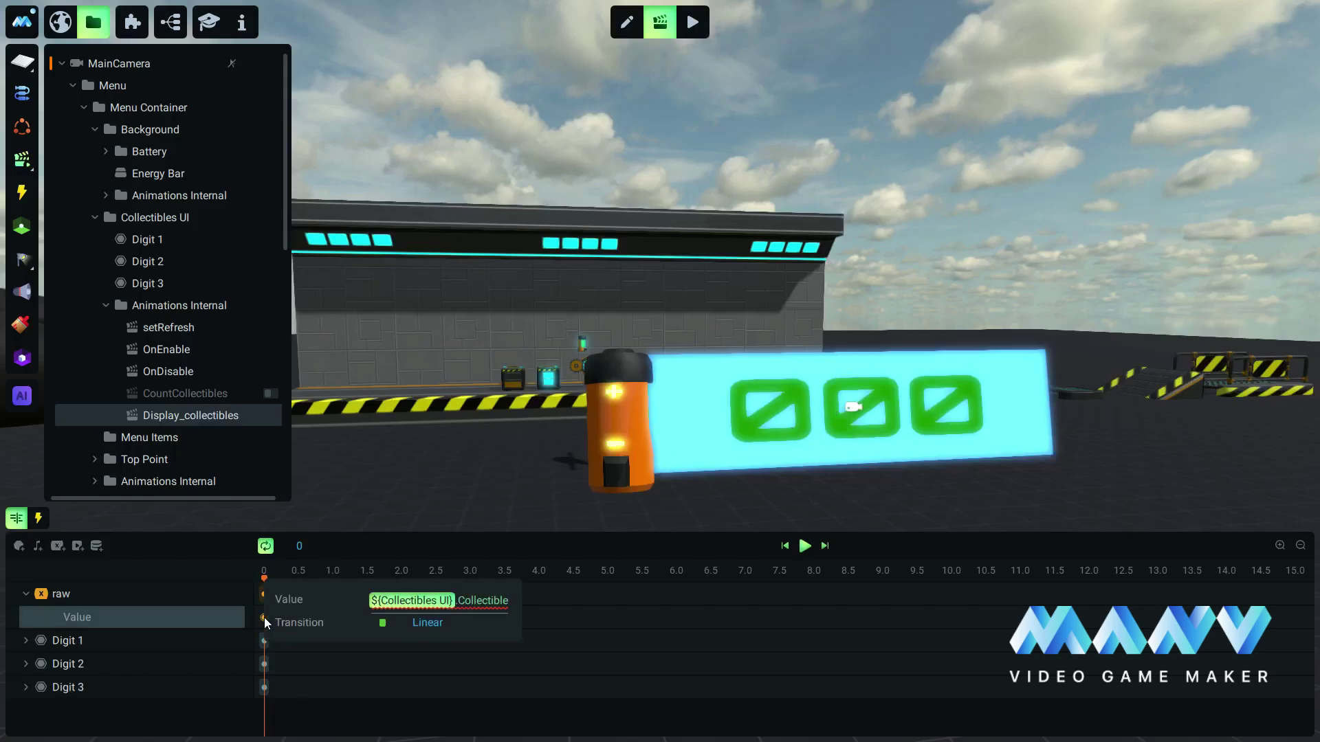
text(${)
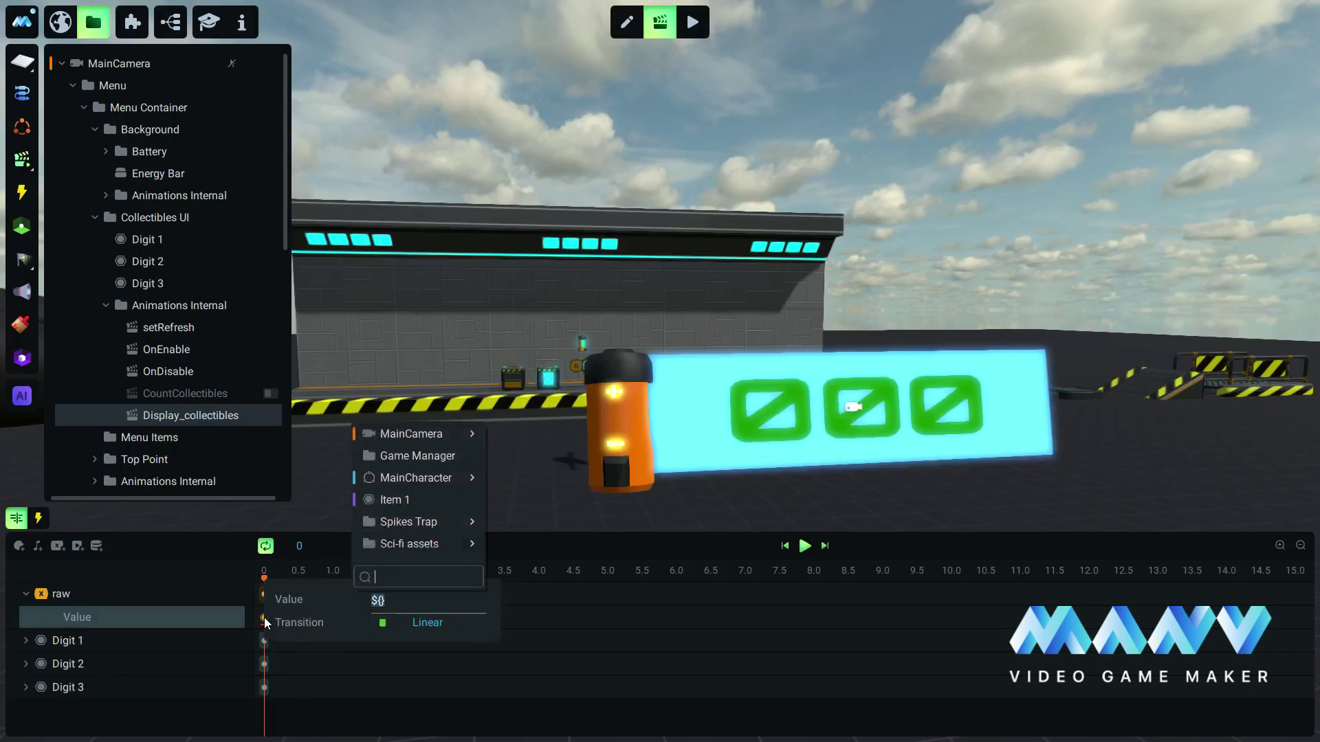
mouse_move(436, 481)
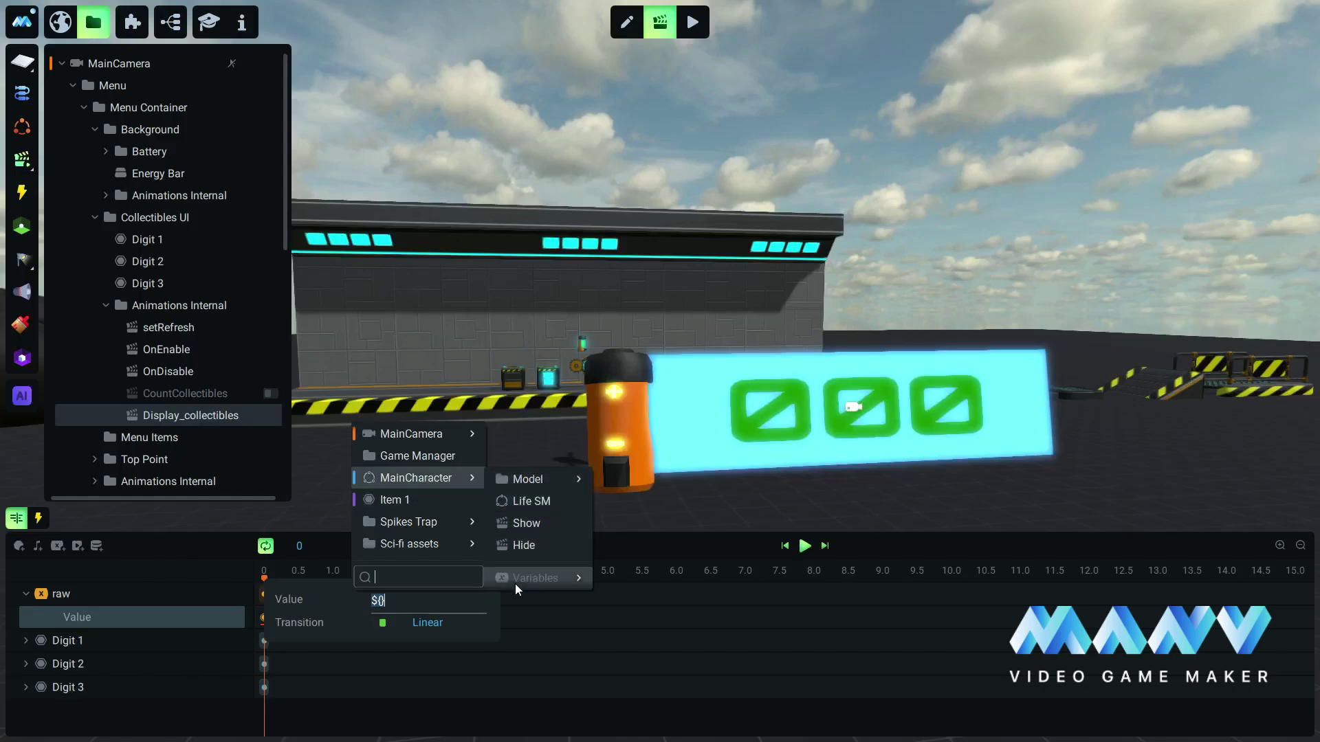
mouse_move(575, 576)
click(641, 621)
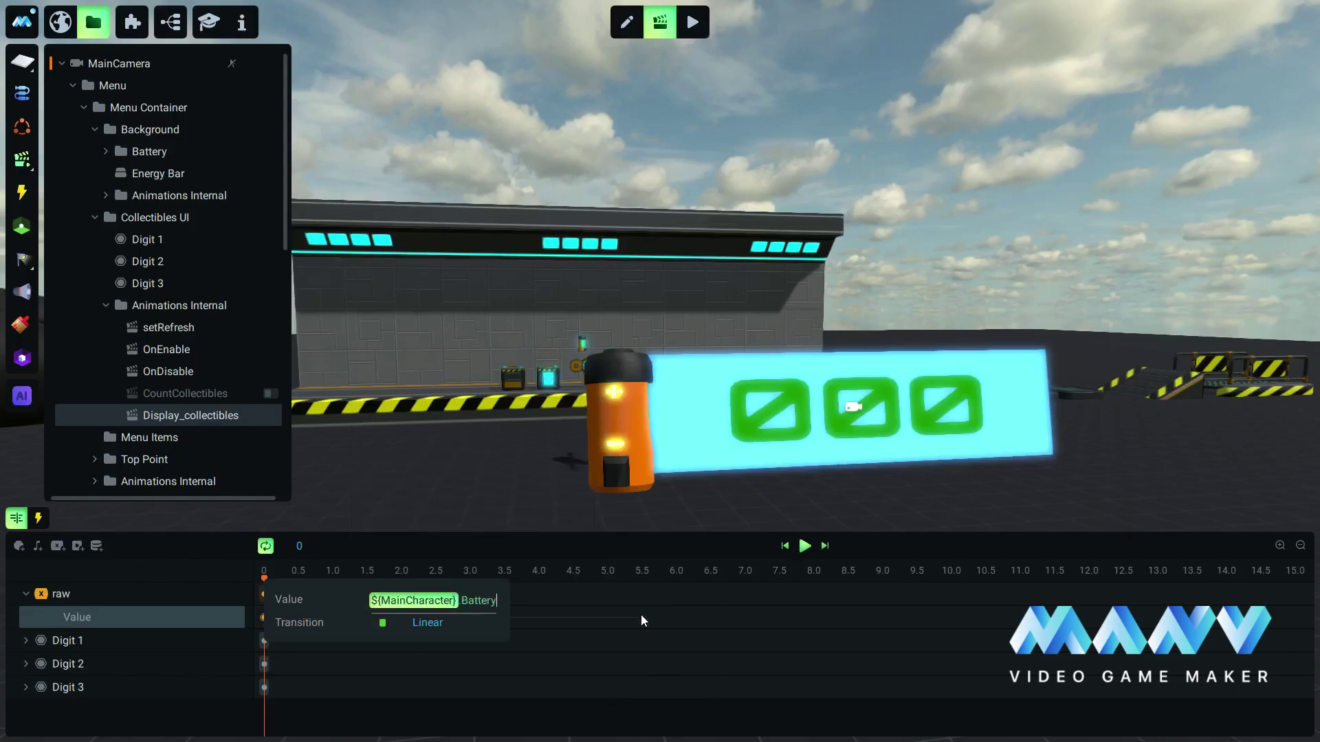
key(Return)
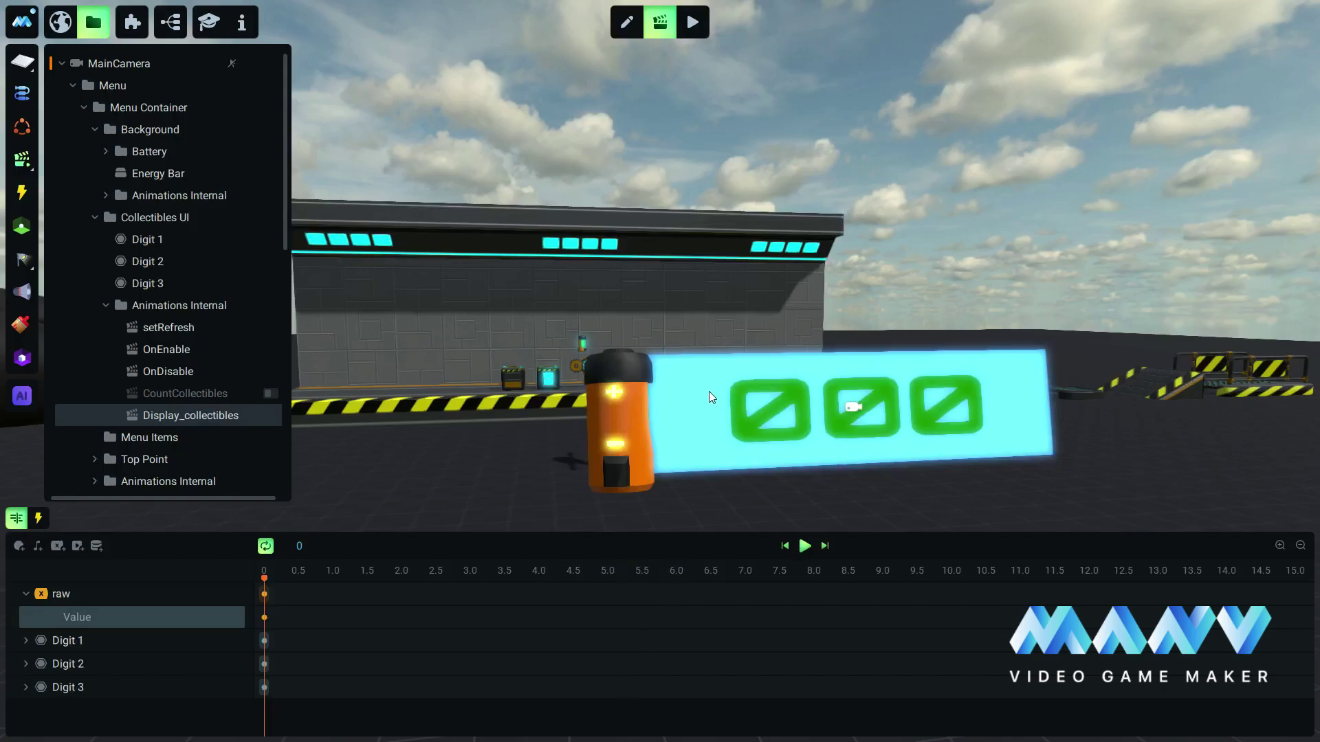
Add the Energy Bar to the timeline with an Offset V material track
right_click(153, 174)
click(196, 184)
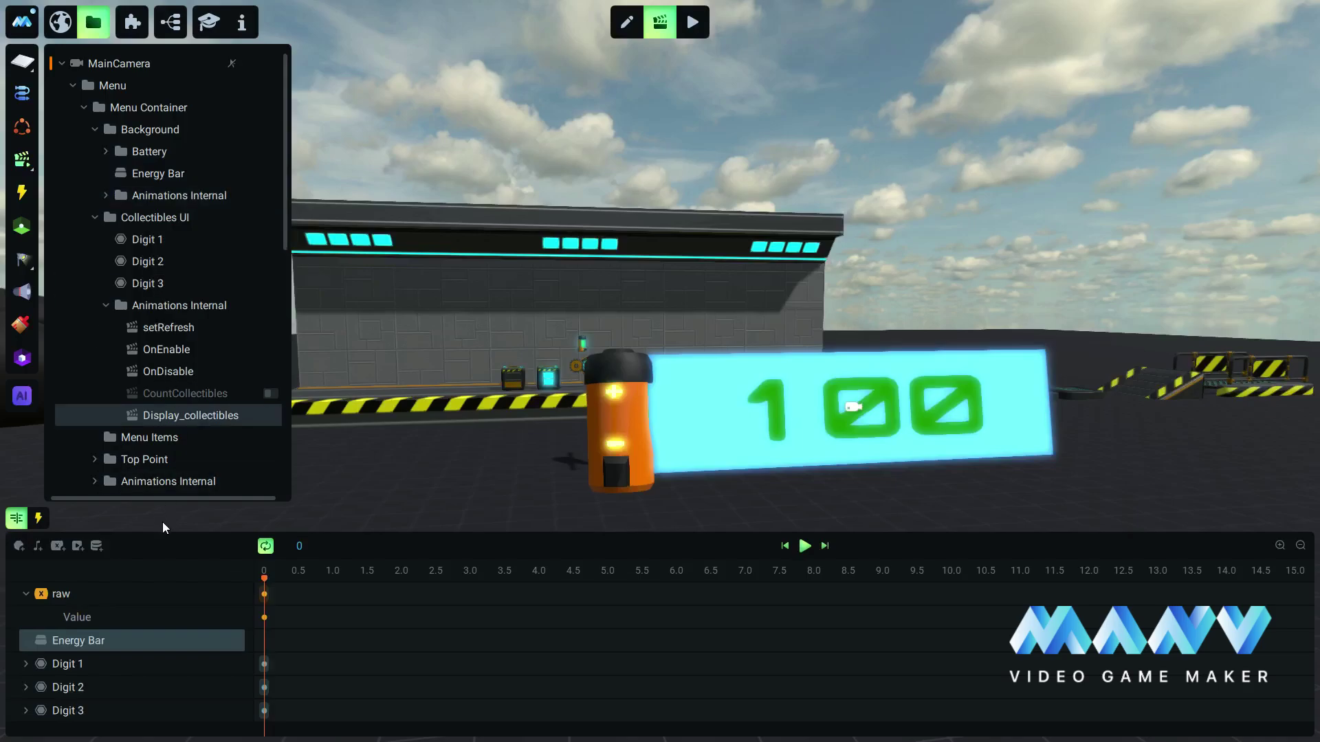
click(213, 641)
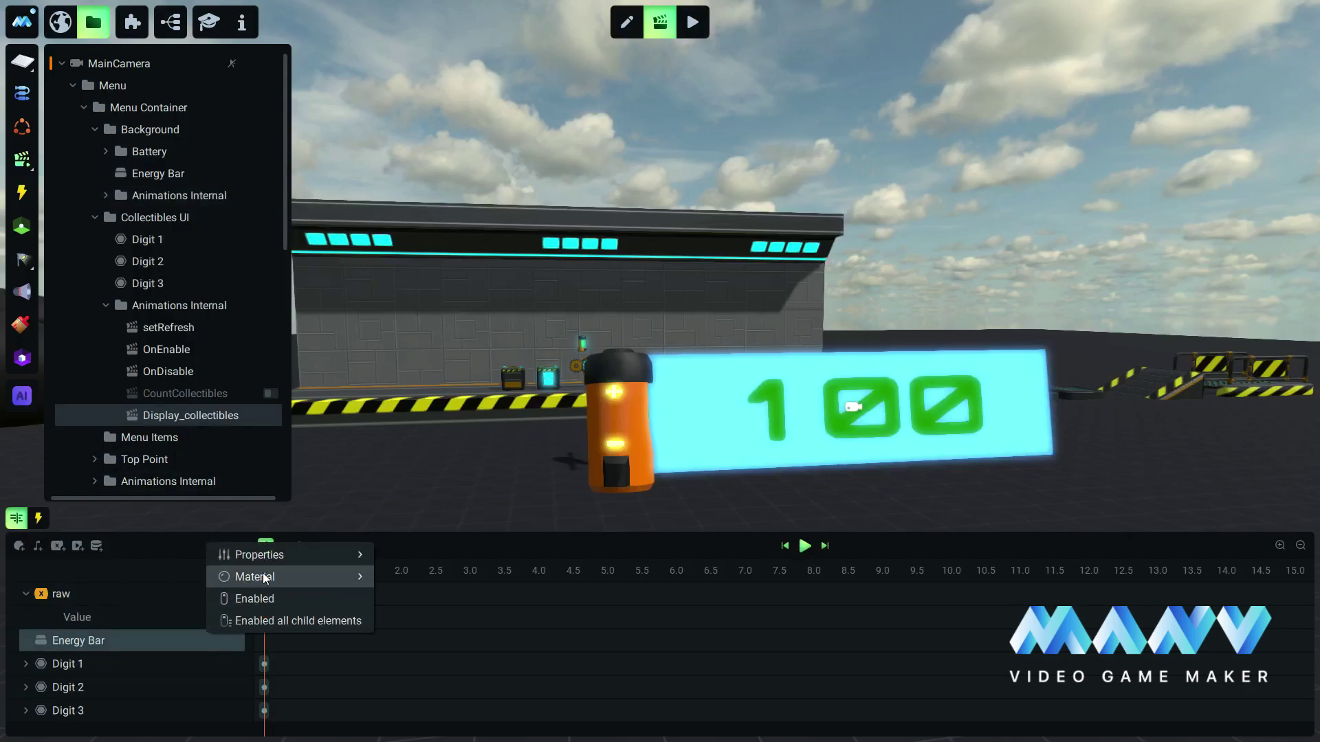
mouse_move(296, 577)
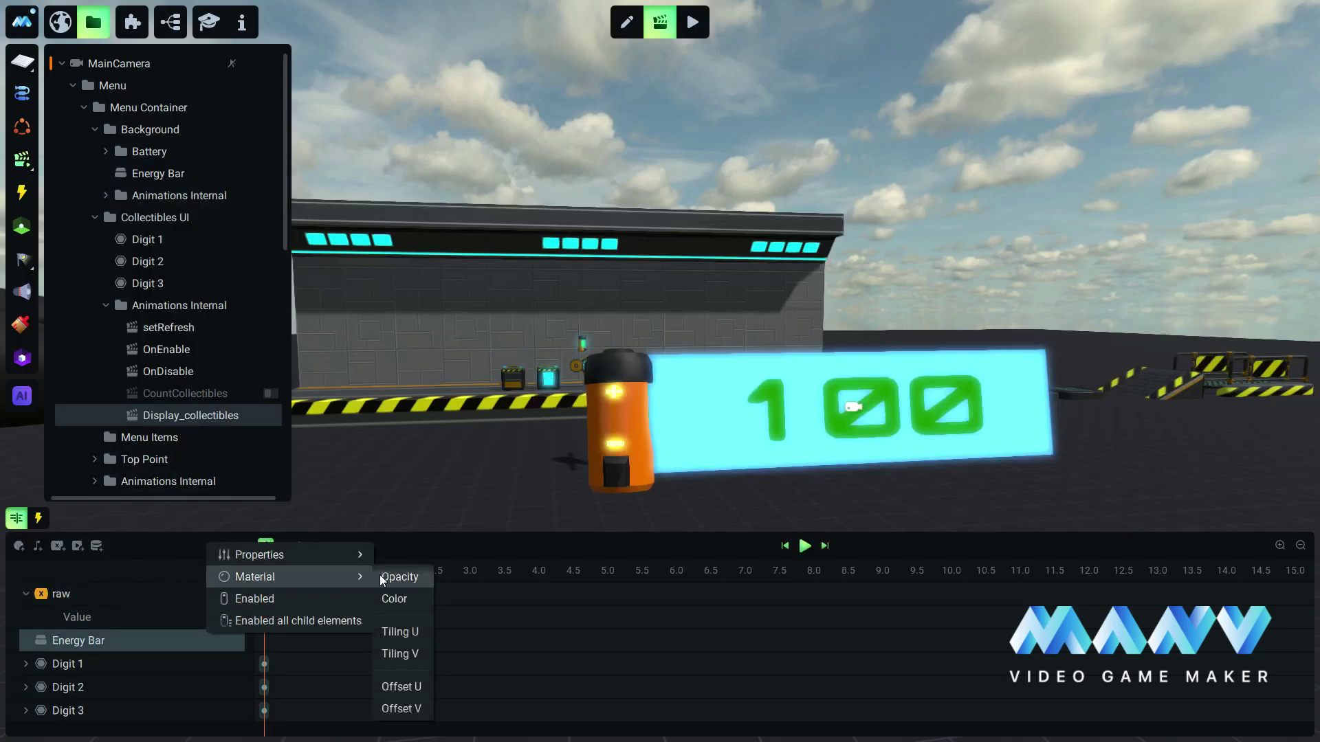
click(402, 709)
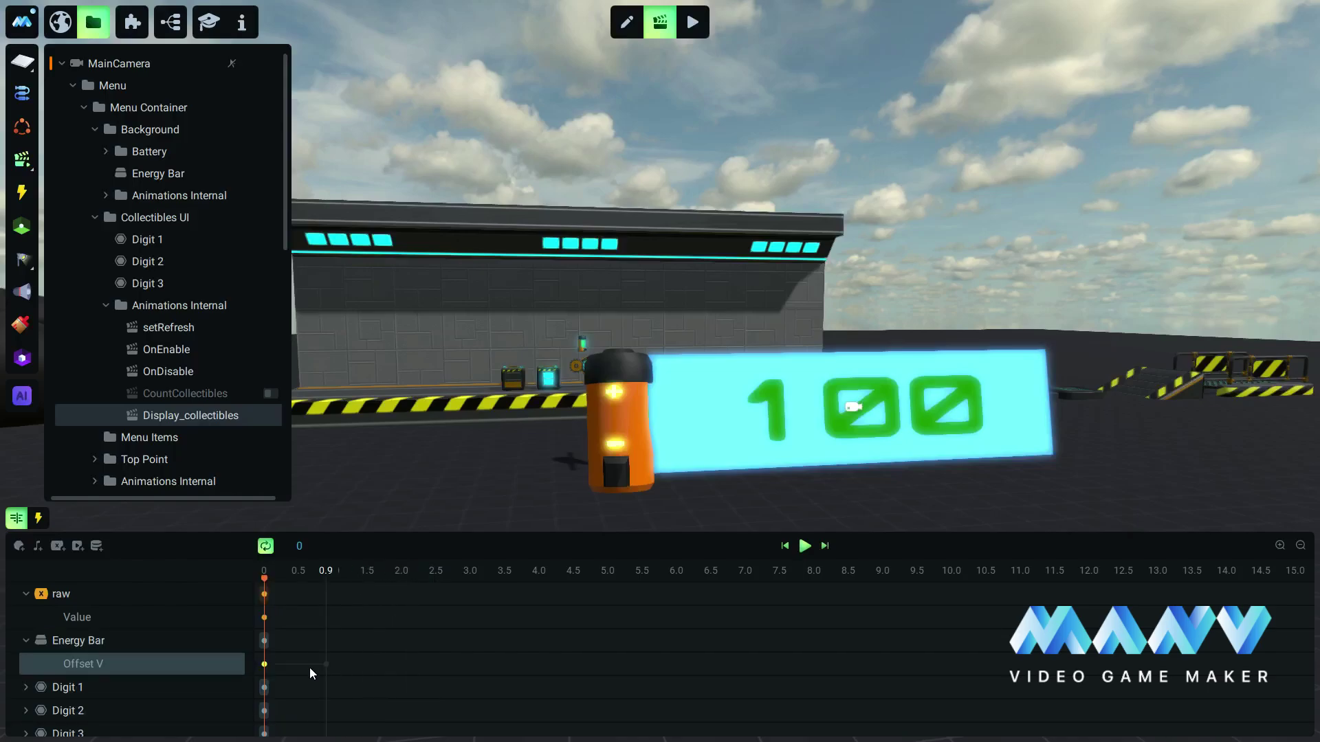
Set the Offset V keyframe to (${MainCharacter}.Battery * 0.5 / 100) + 0.5 and launch a test play
click(264, 665)
key(BackSpace)
key(BackSpace)
key(BackSpace)
key(BackSpace)
key(BackSpace)
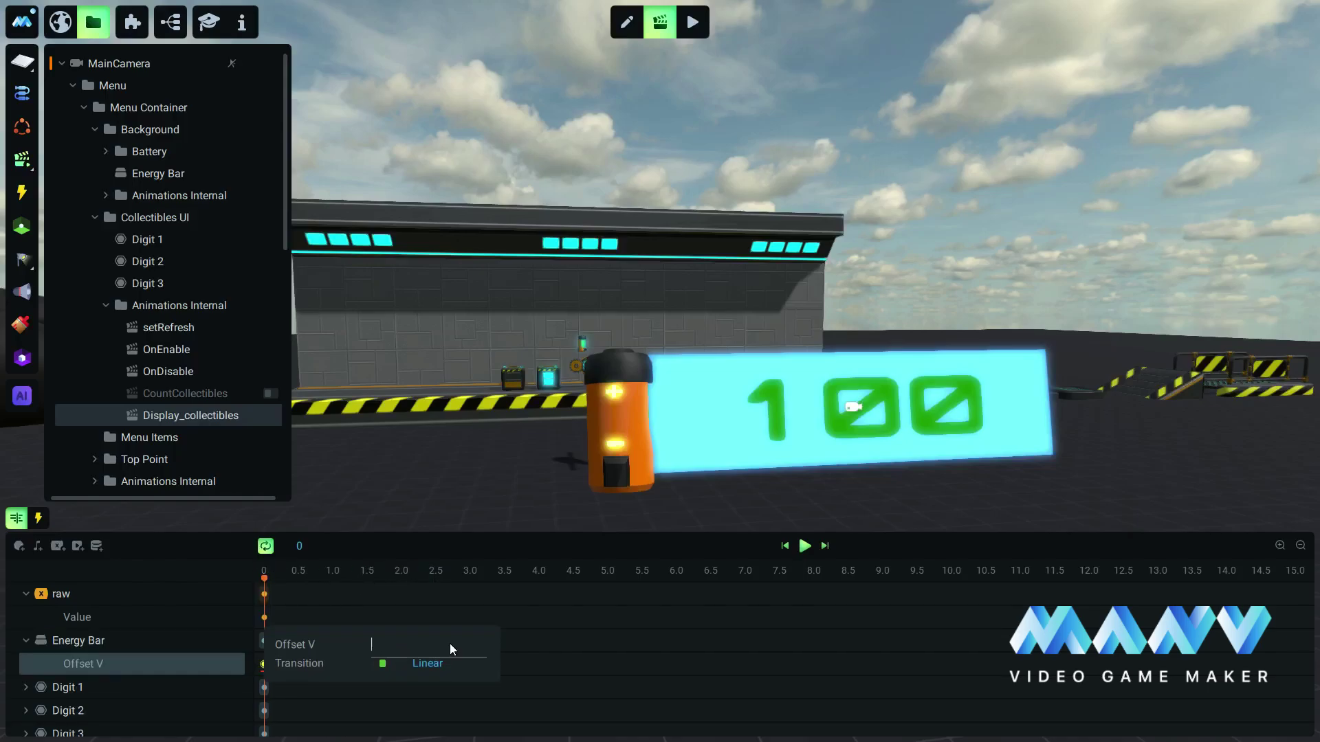
text(0)
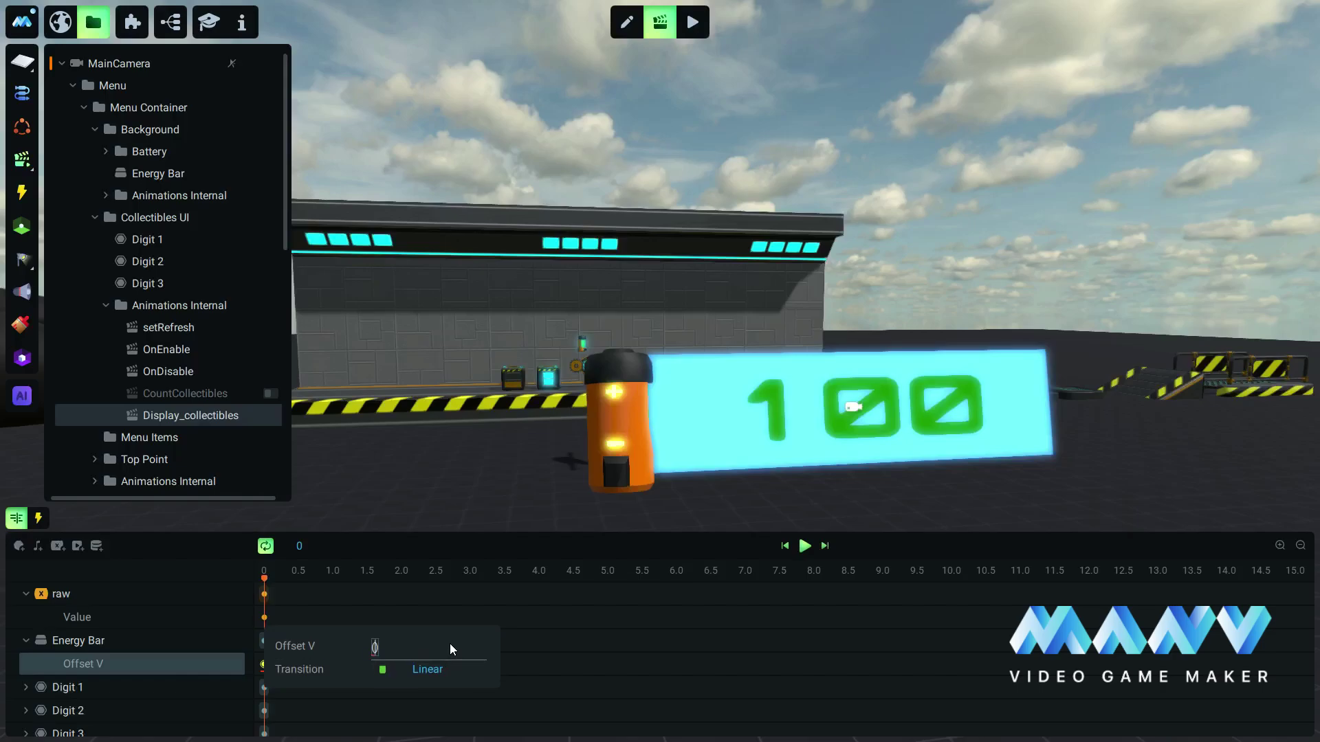
text($)
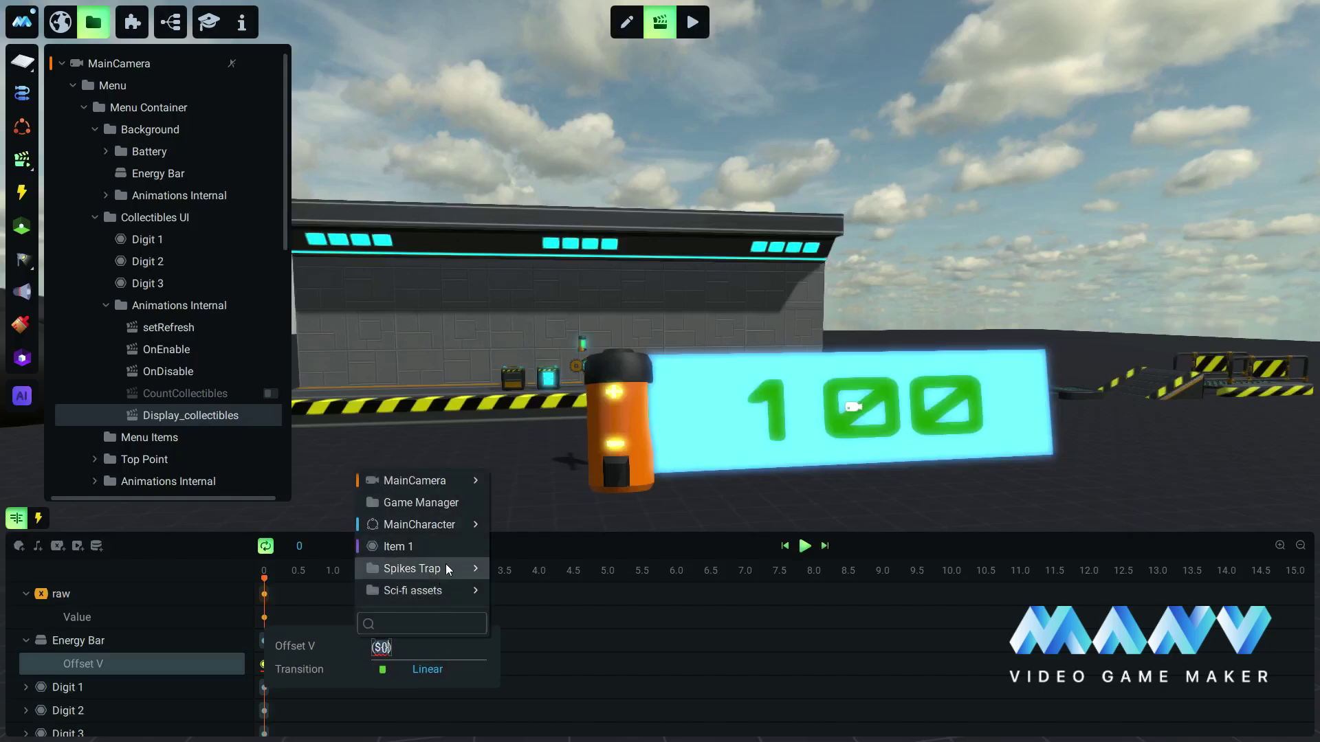
mouse_move(456, 523)
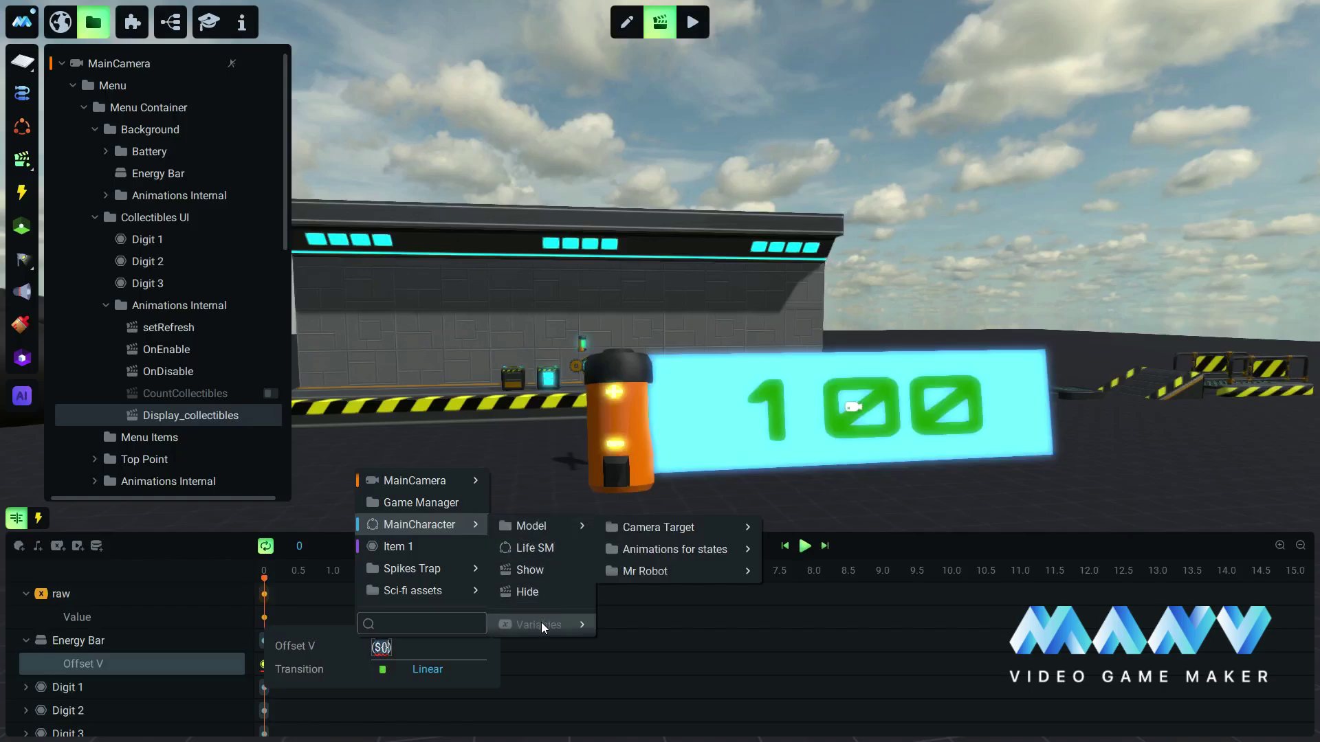
mouse_move(542, 621)
click(661, 664)
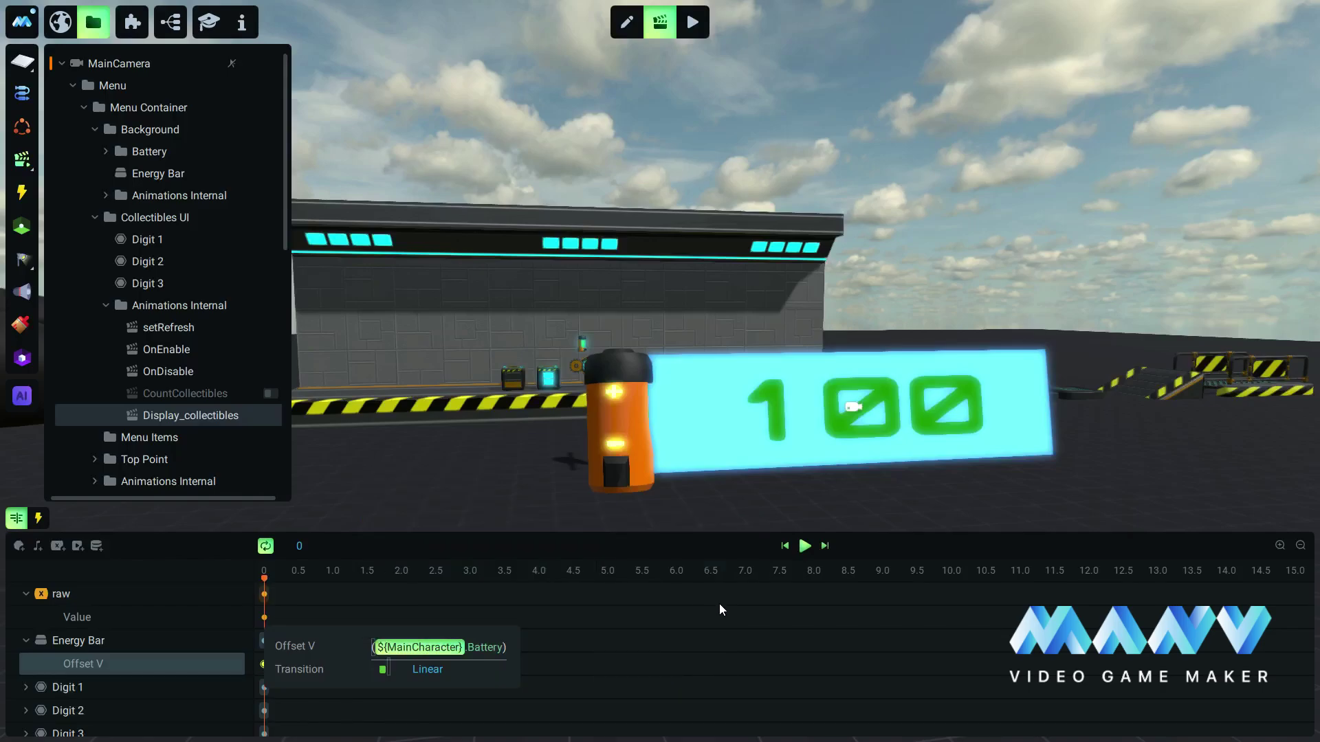
text(* 0.)
text(5 / 100)
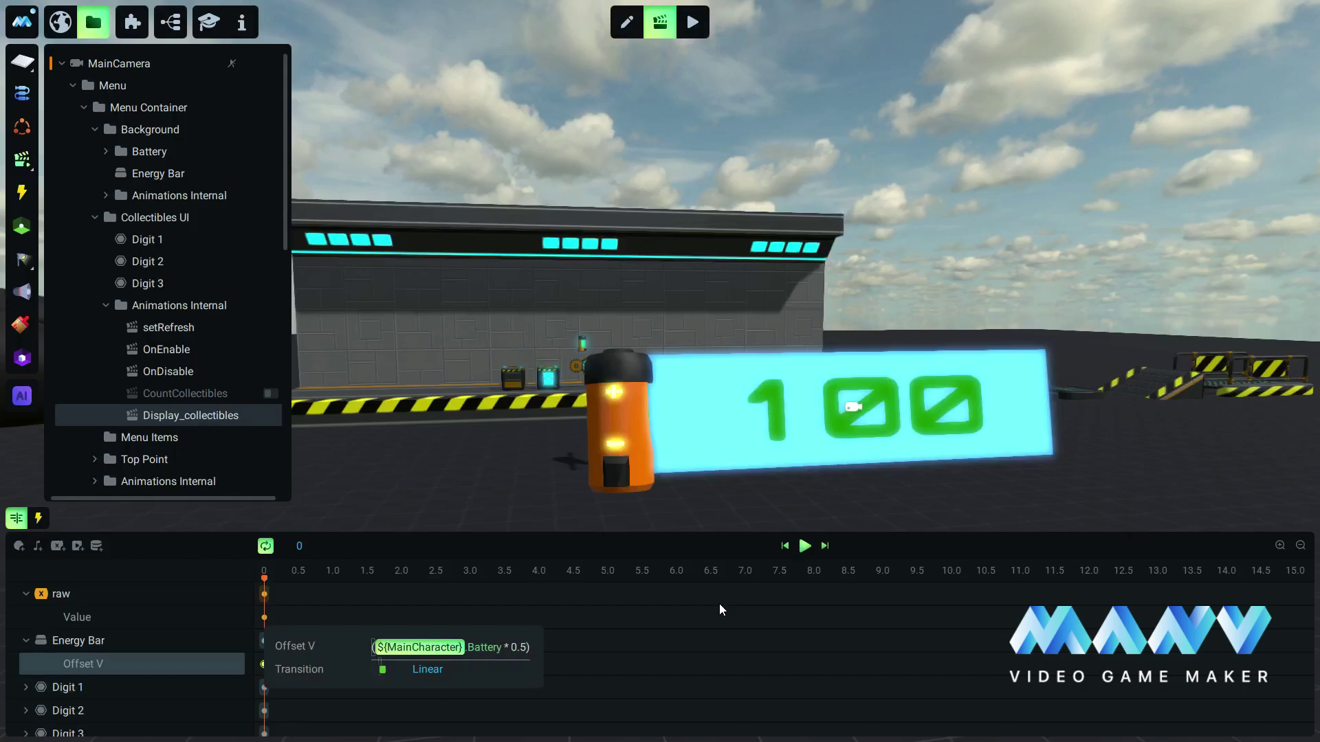
text() +)
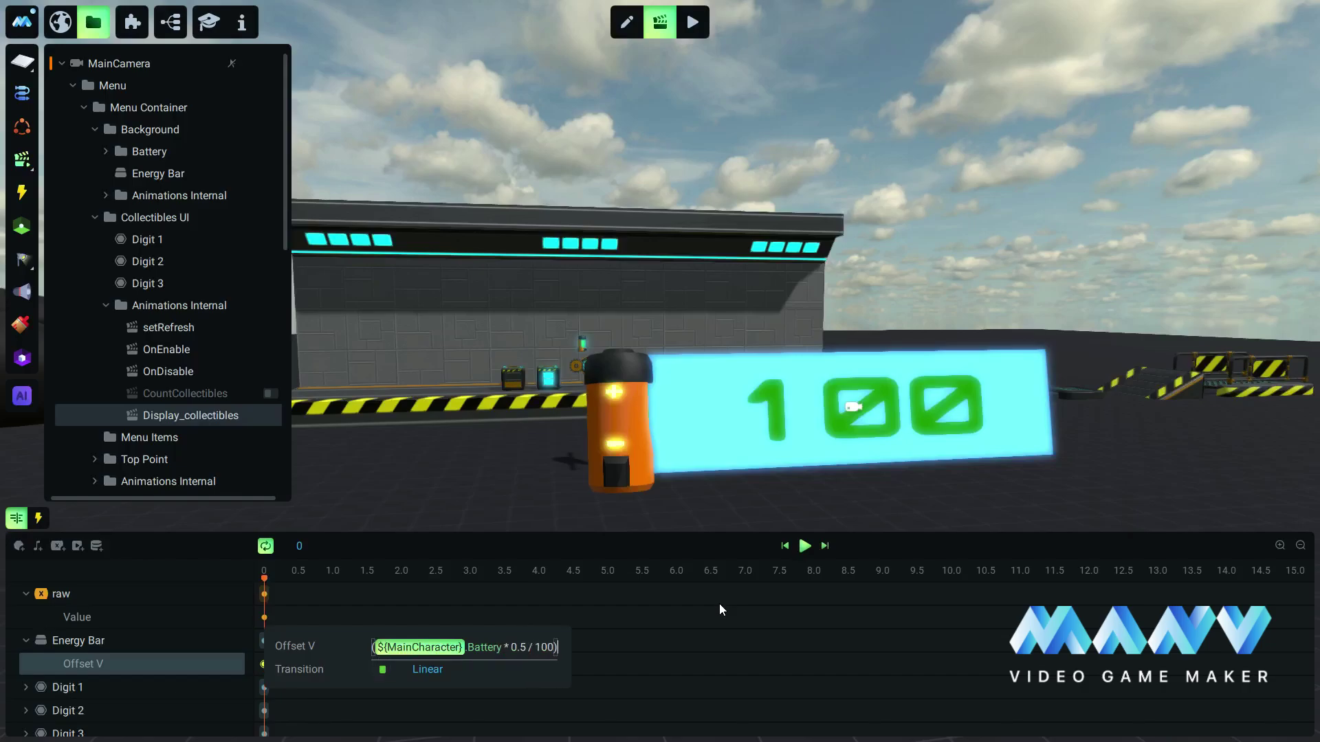
text( 0.5)
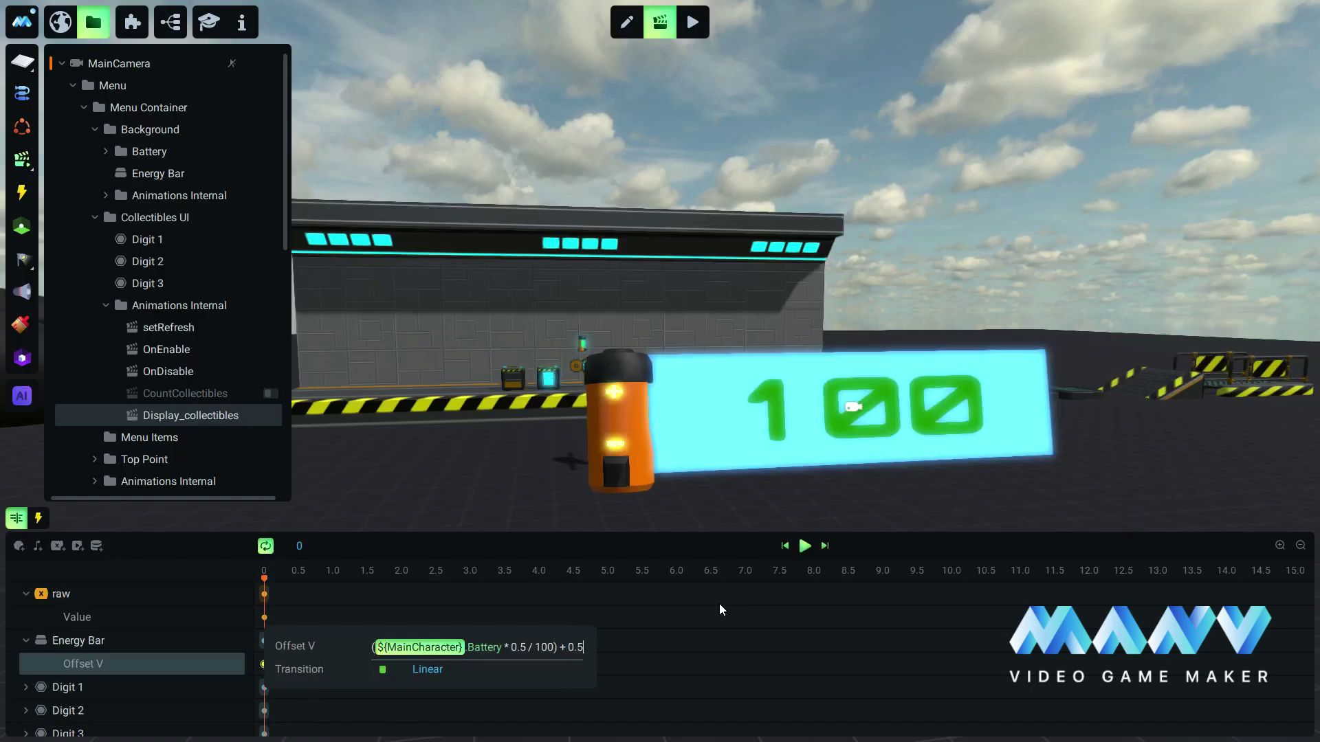
key(Return)
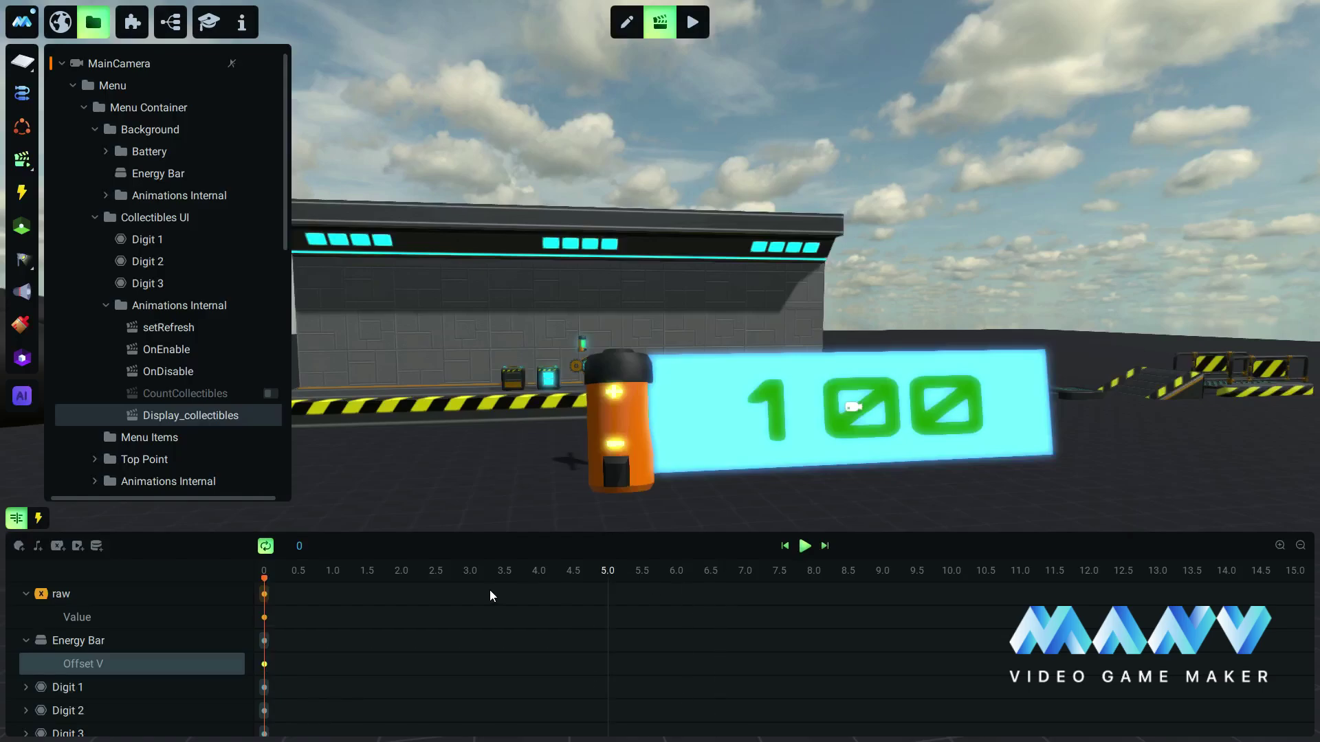
mouse_move(265, 665)
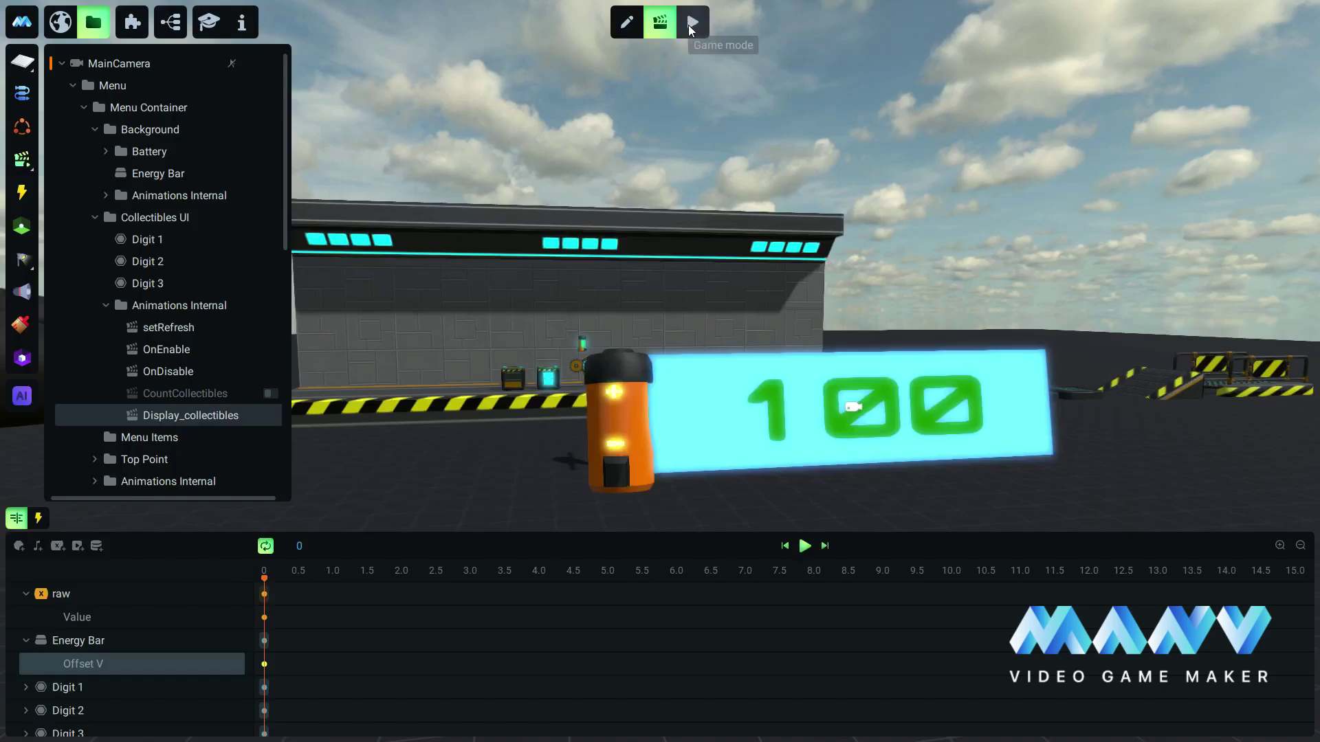
key(ctrl+p)
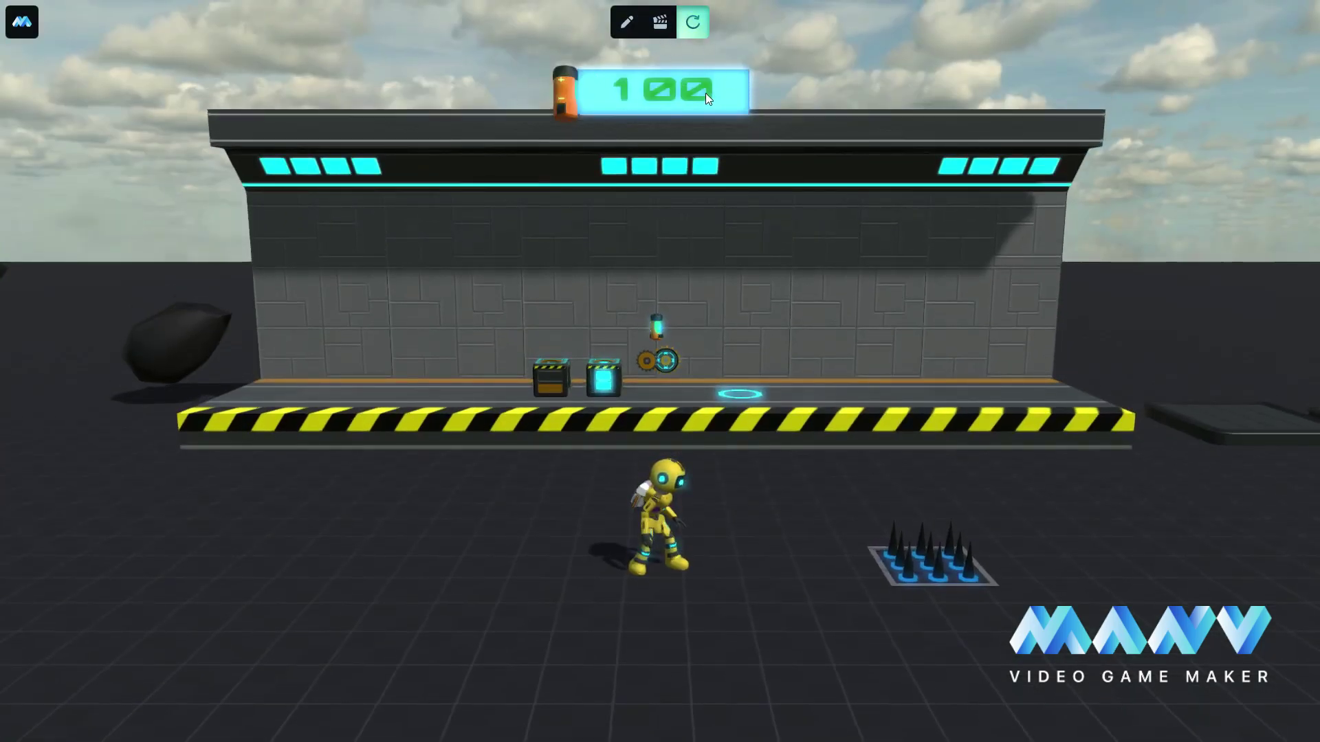
Walk the robot back and forth over the spike trap until the counter drops from 100 to 000
key(Right)
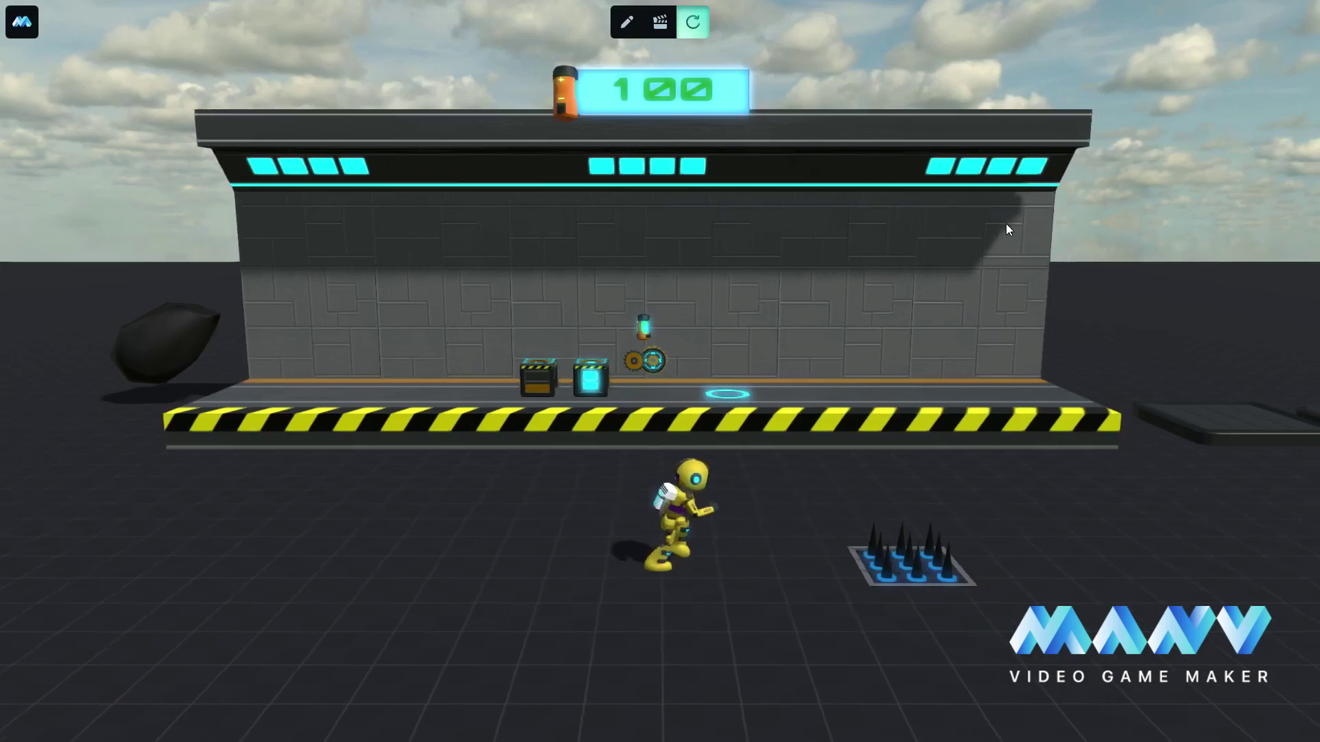
key(Left)
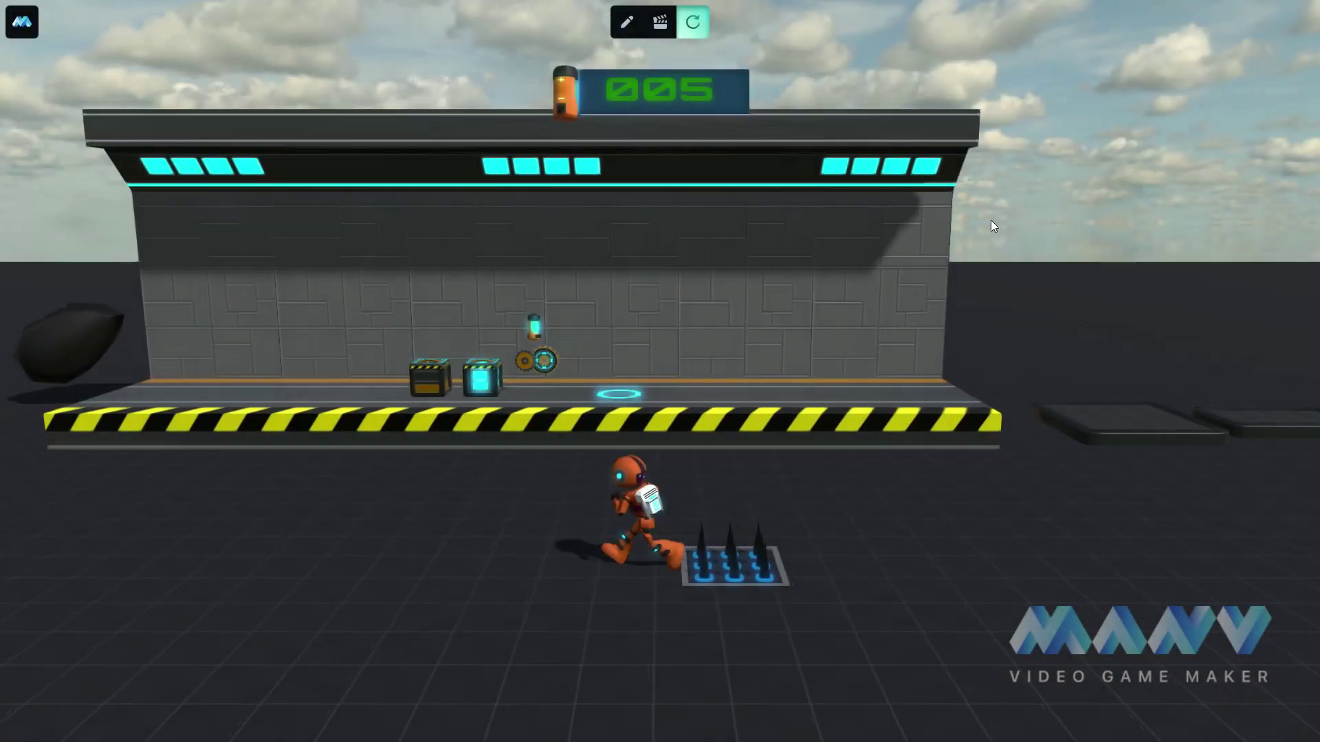
key(Left)
key(Right)
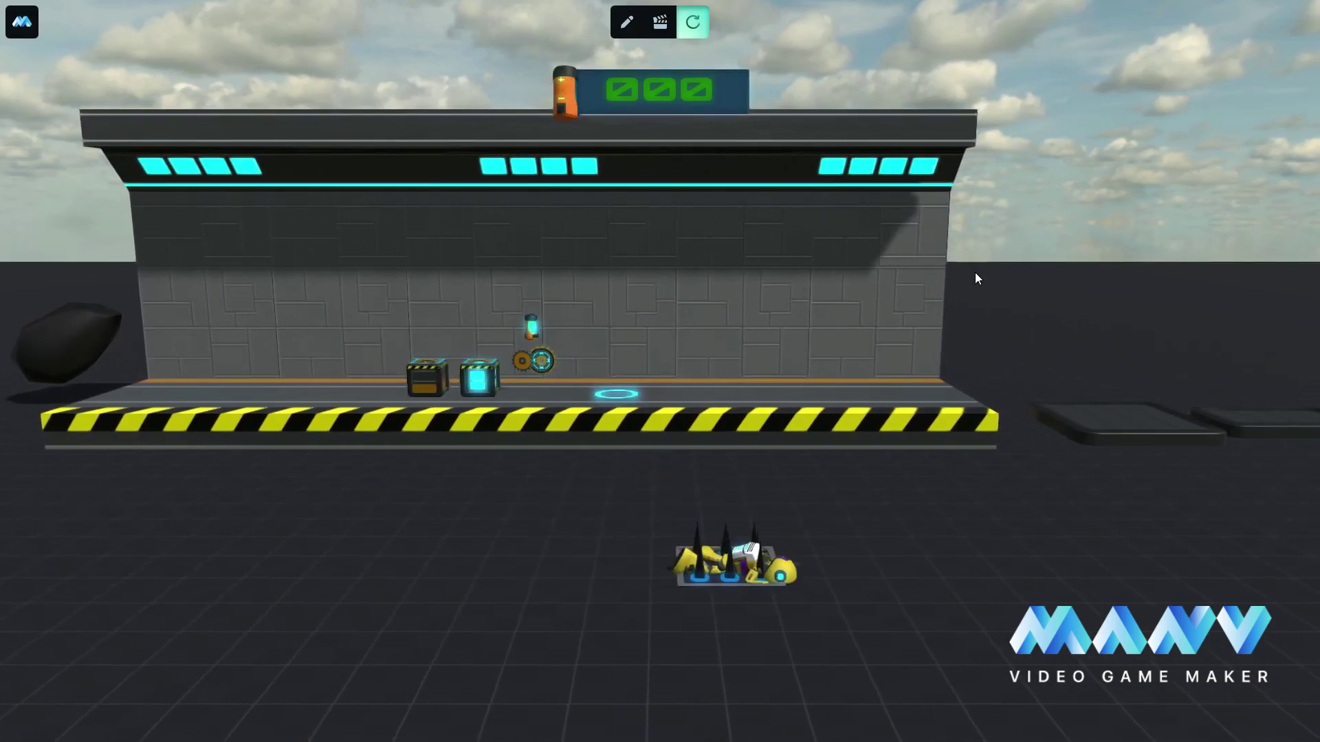
Stop the game, import Checkpoints.zip from the asset library and place it in the scene
click(625, 20)
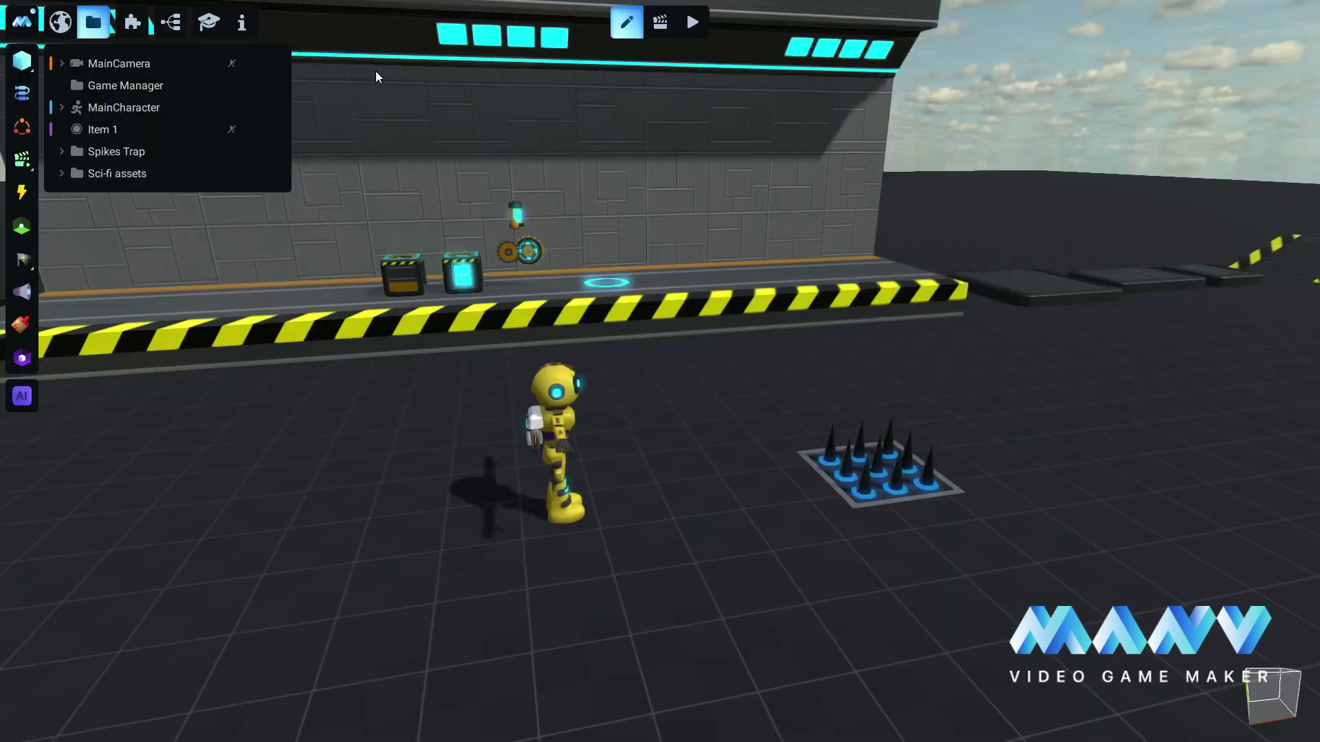
click(134, 24)
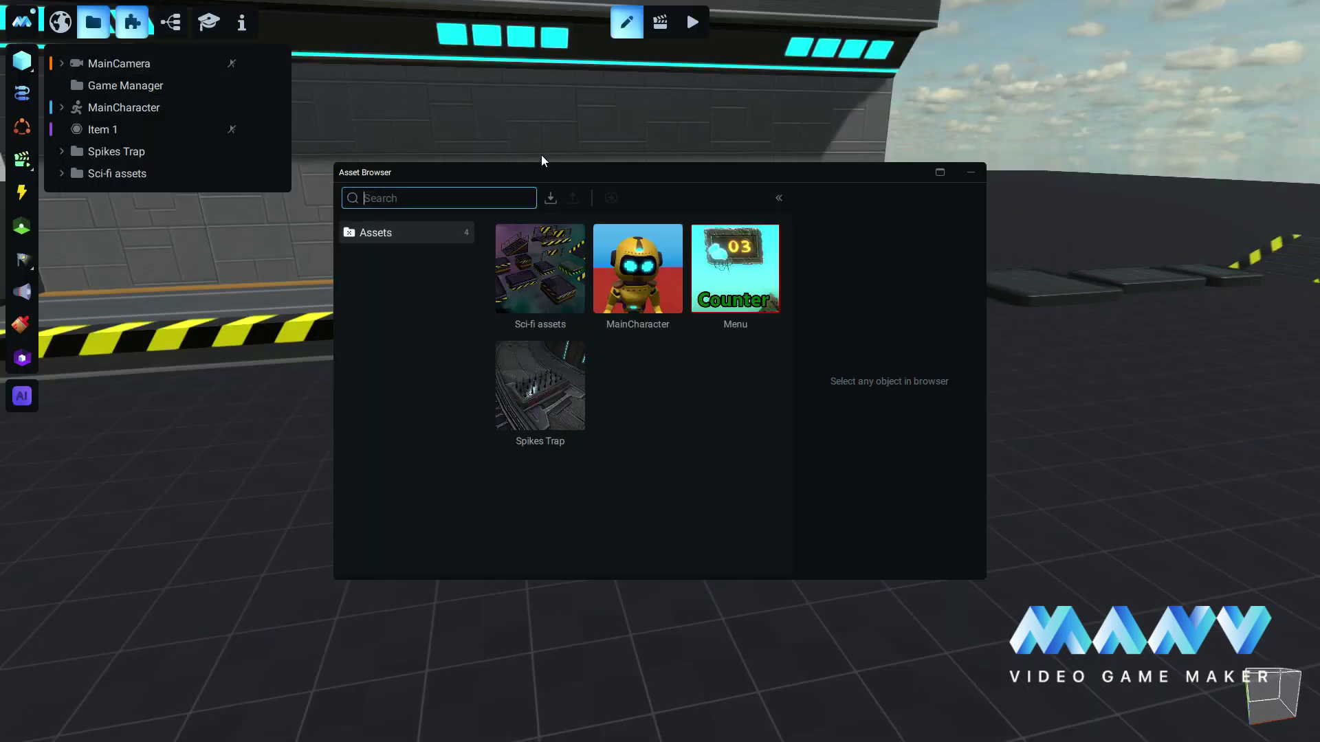
click(550, 198)
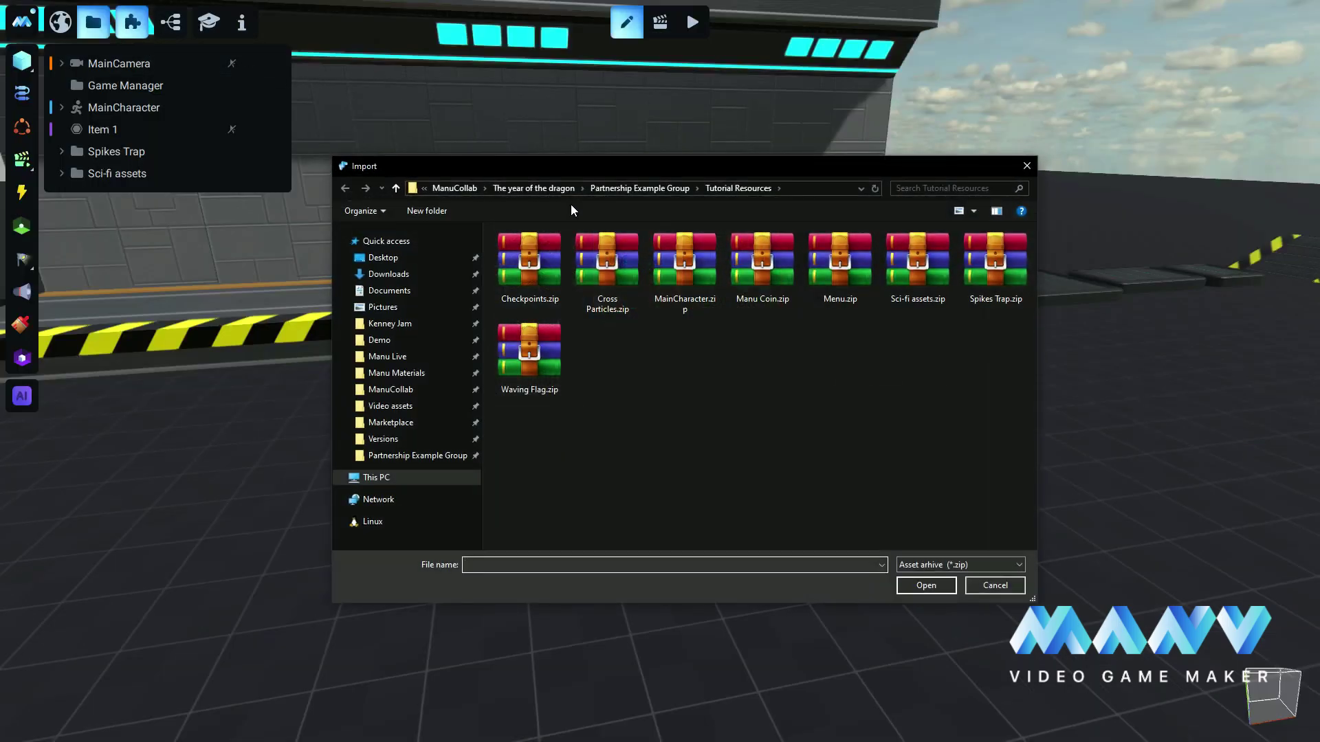
click(529, 264)
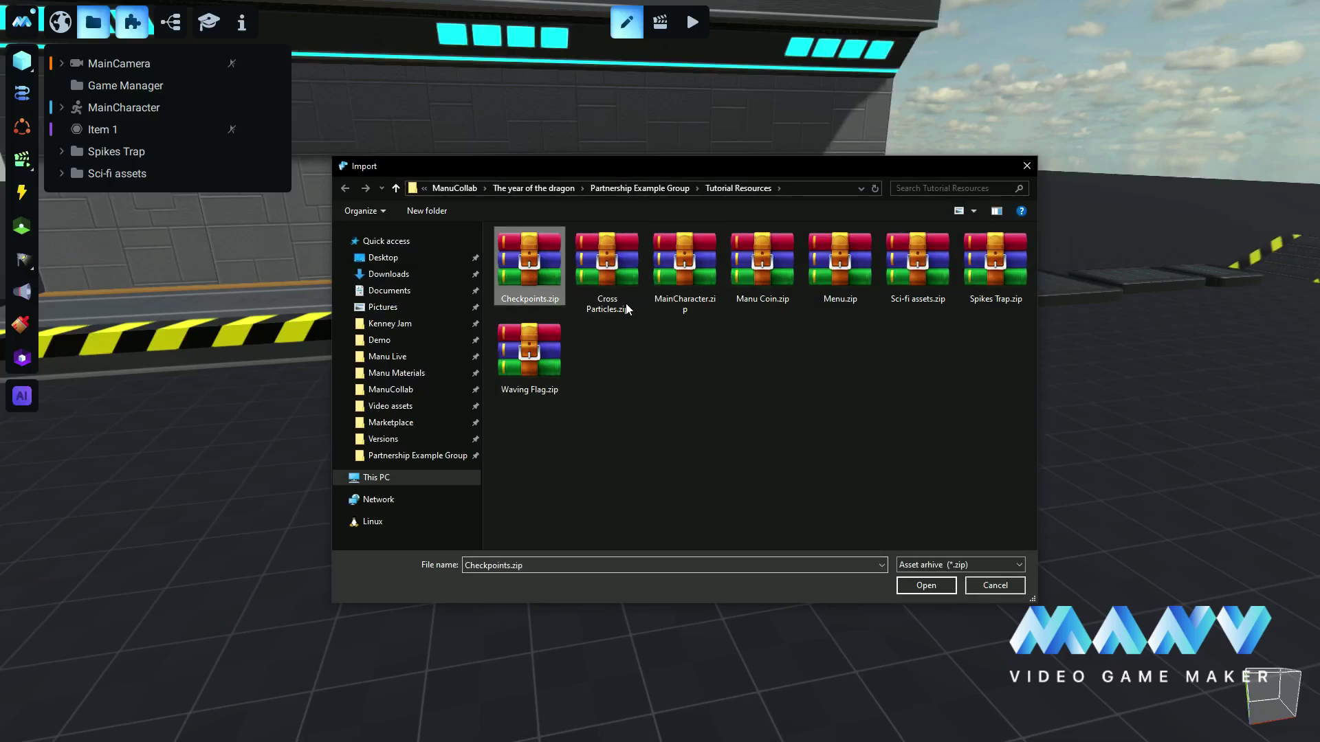
click(935, 586)
click(730, 463)
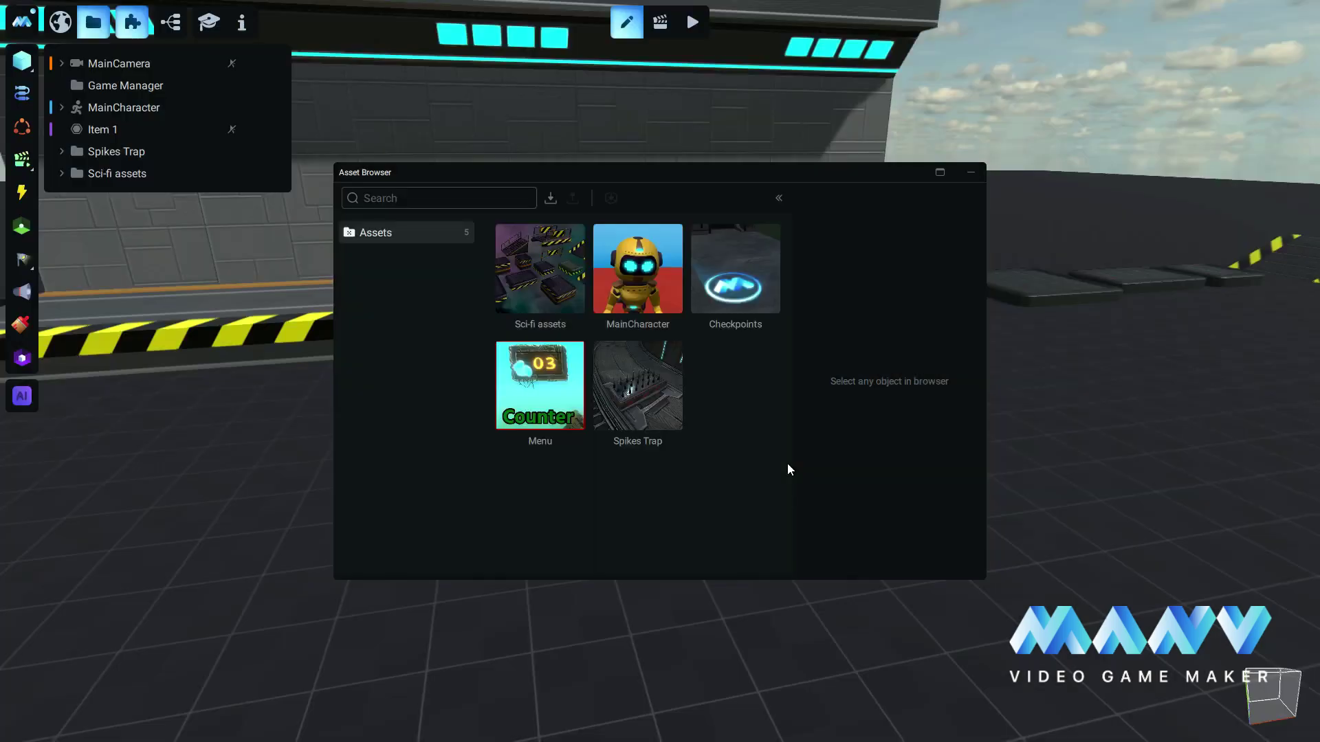
click(732, 279)
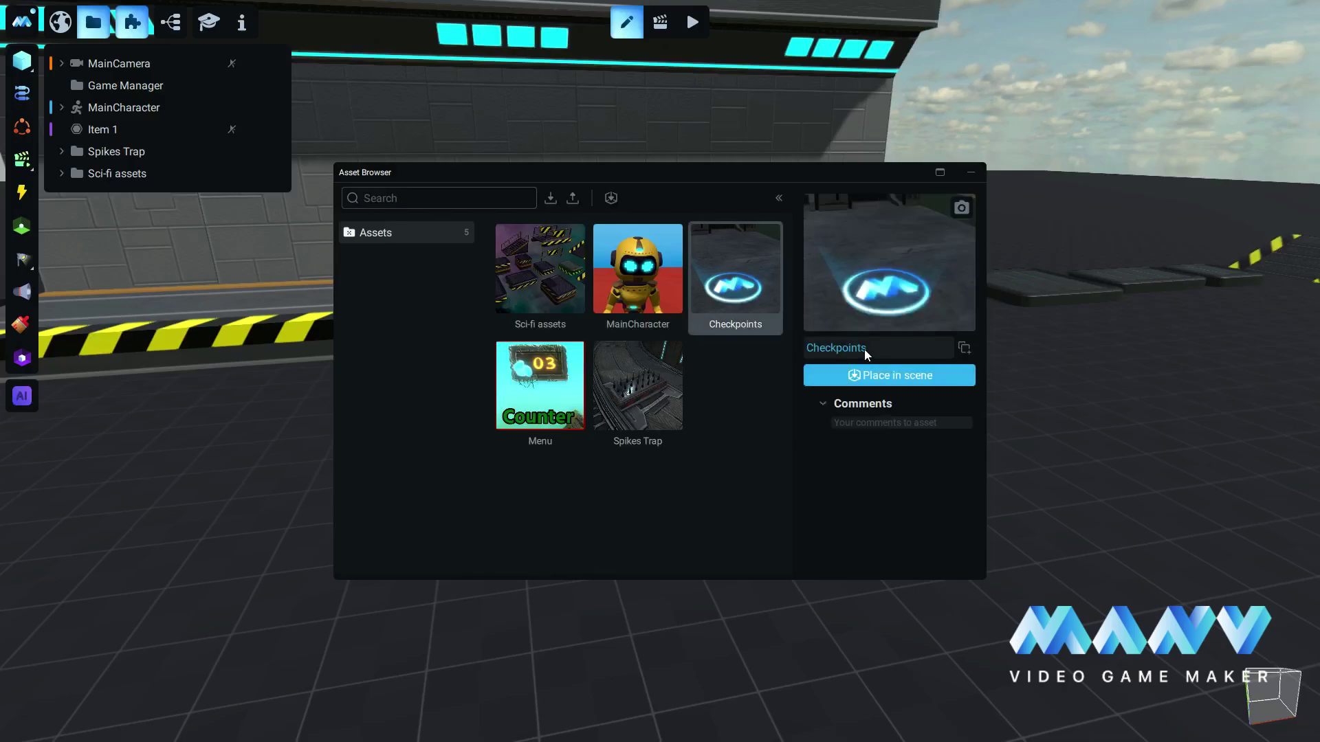
click(889, 379)
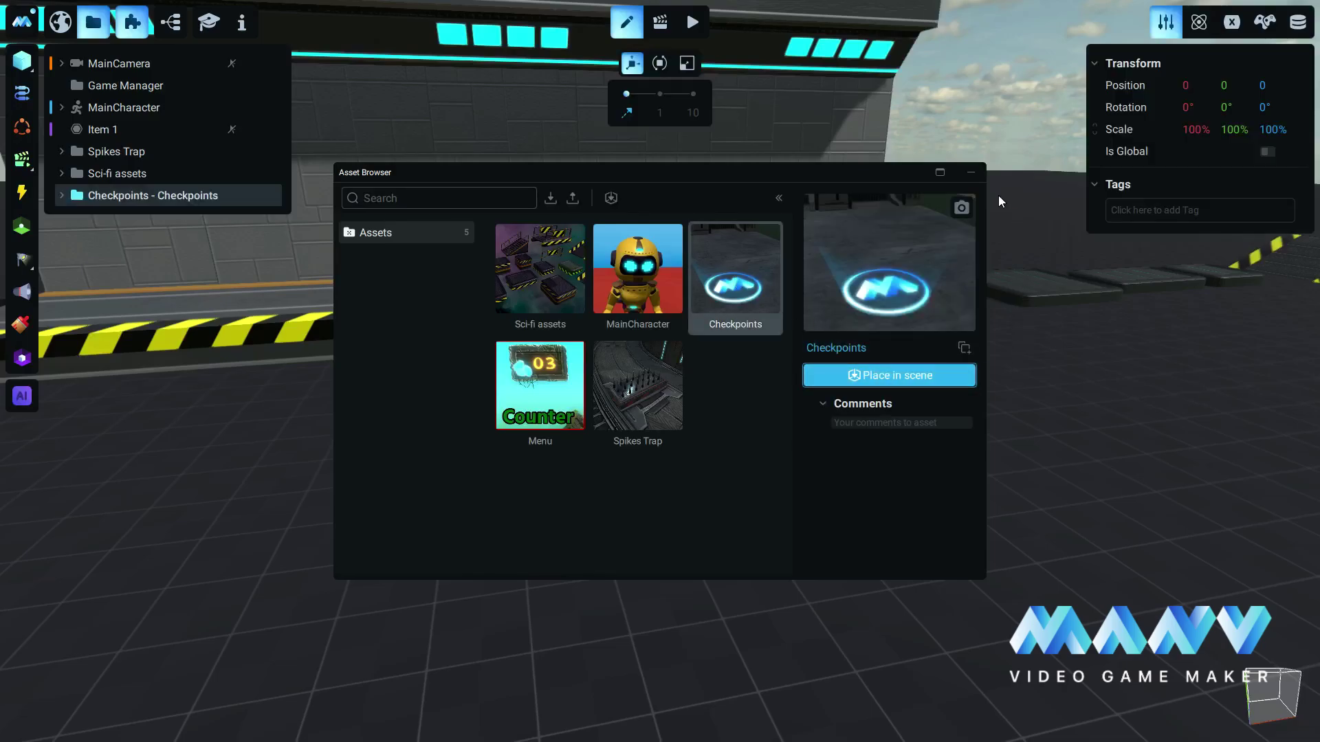
click(971, 175)
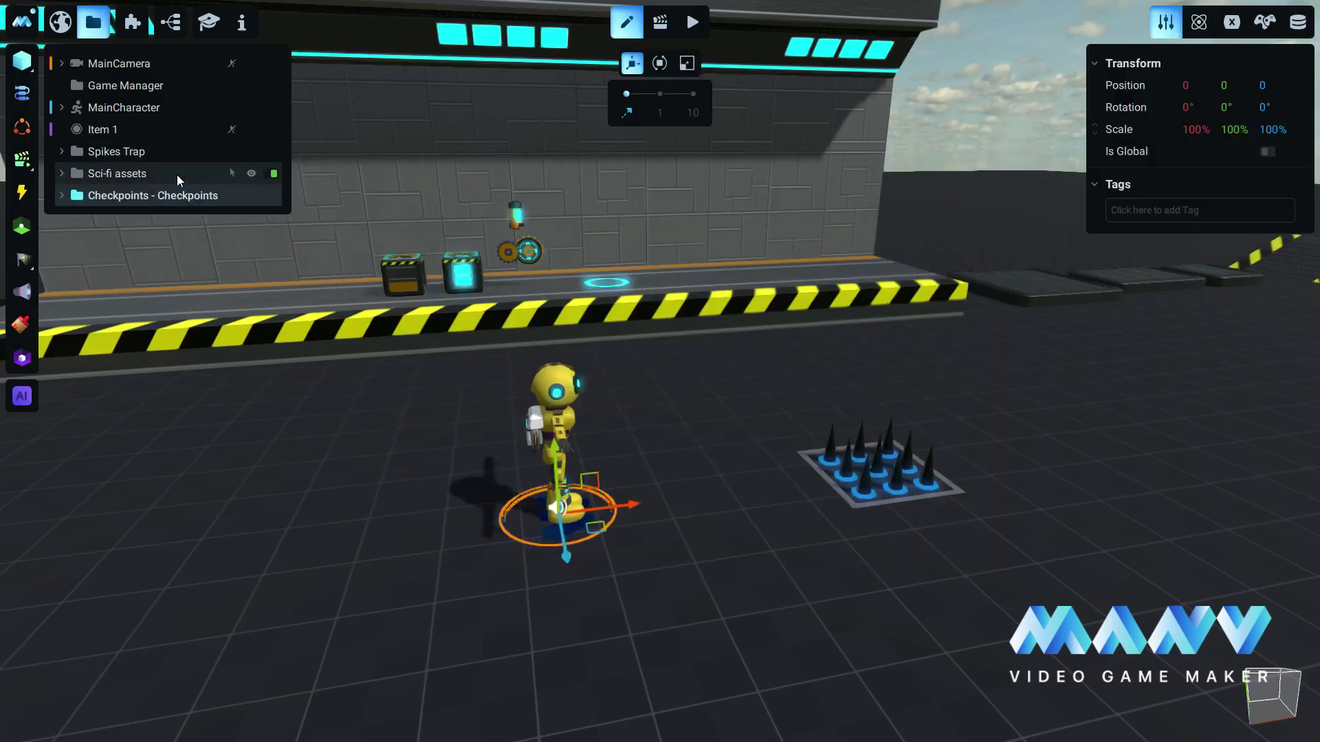
Detach the Checkpoints group from its prefab and focus the view on Checkpoint 2
right_click(114, 197)
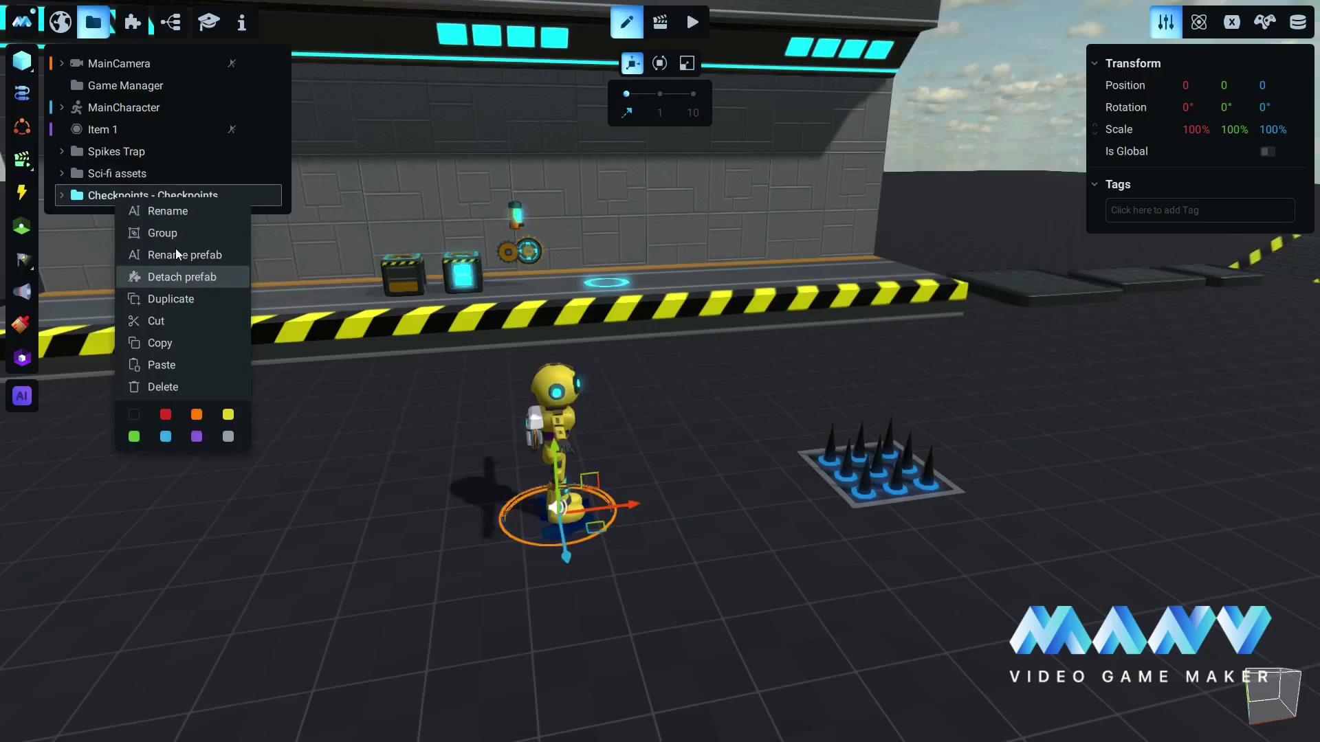
click(182, 277)
click(61, 196)
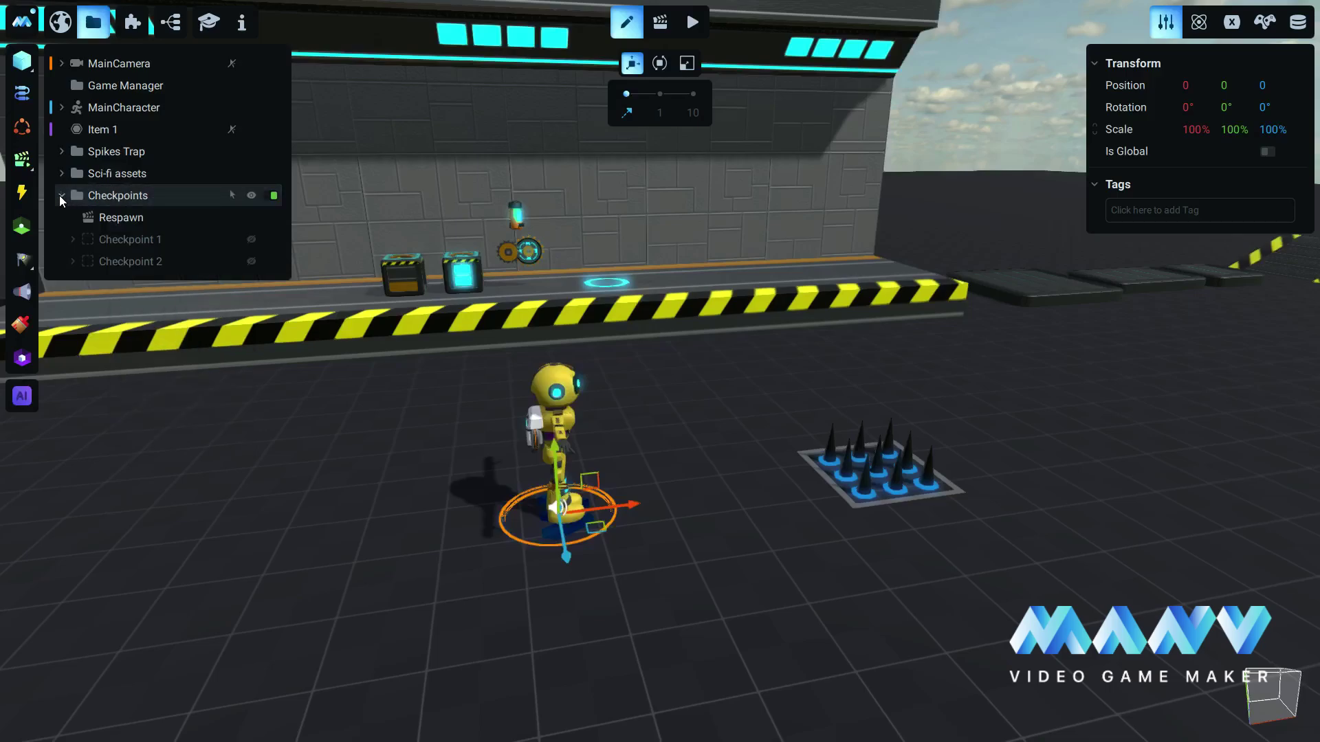
click(141, 241)
double_click(147, 263)
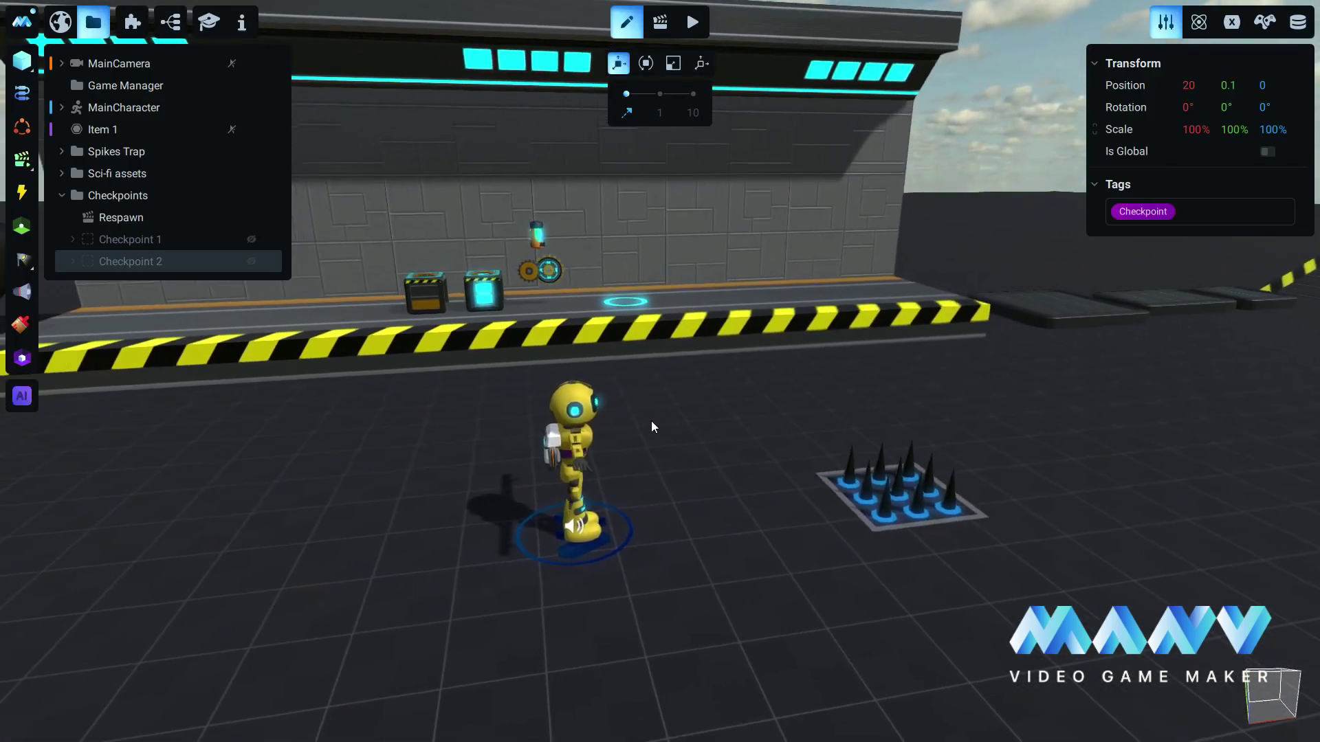
Select the Respawn animation and show its timeline in Animation mode
right_click(123, 258)
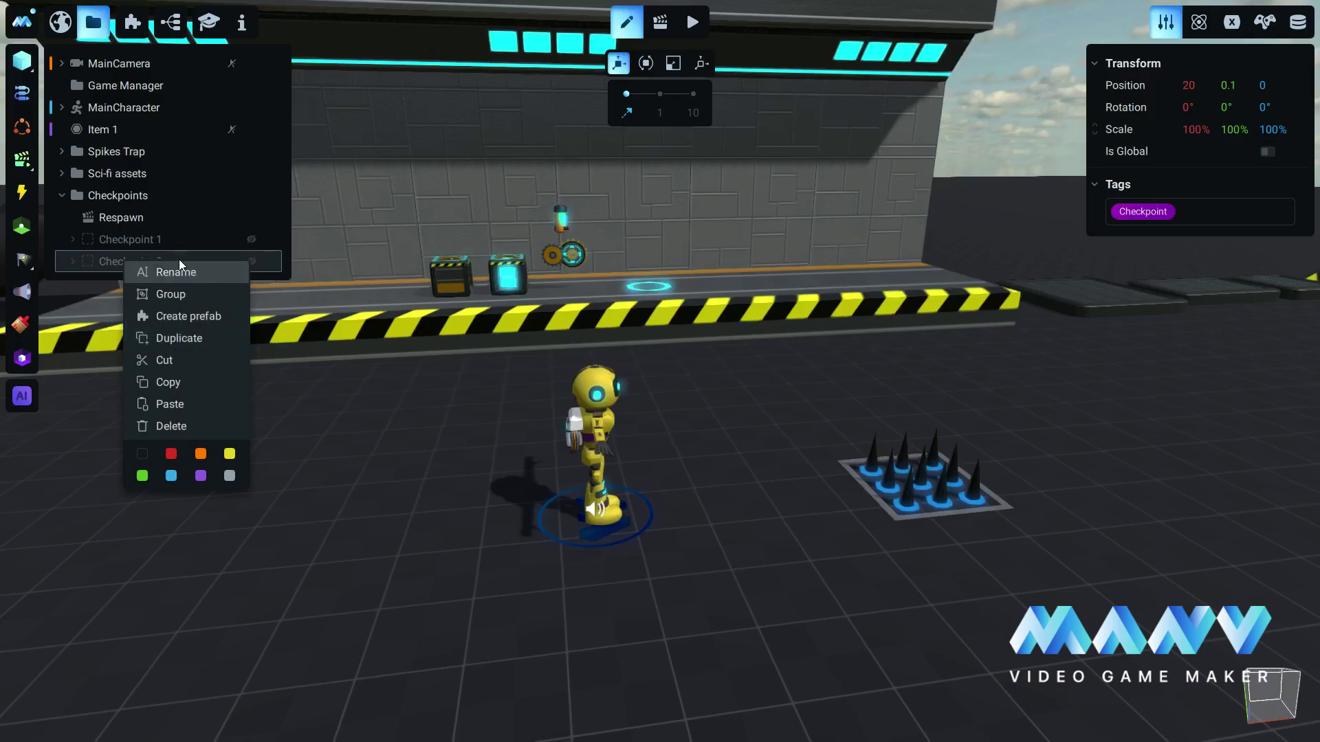
click(120, 217)
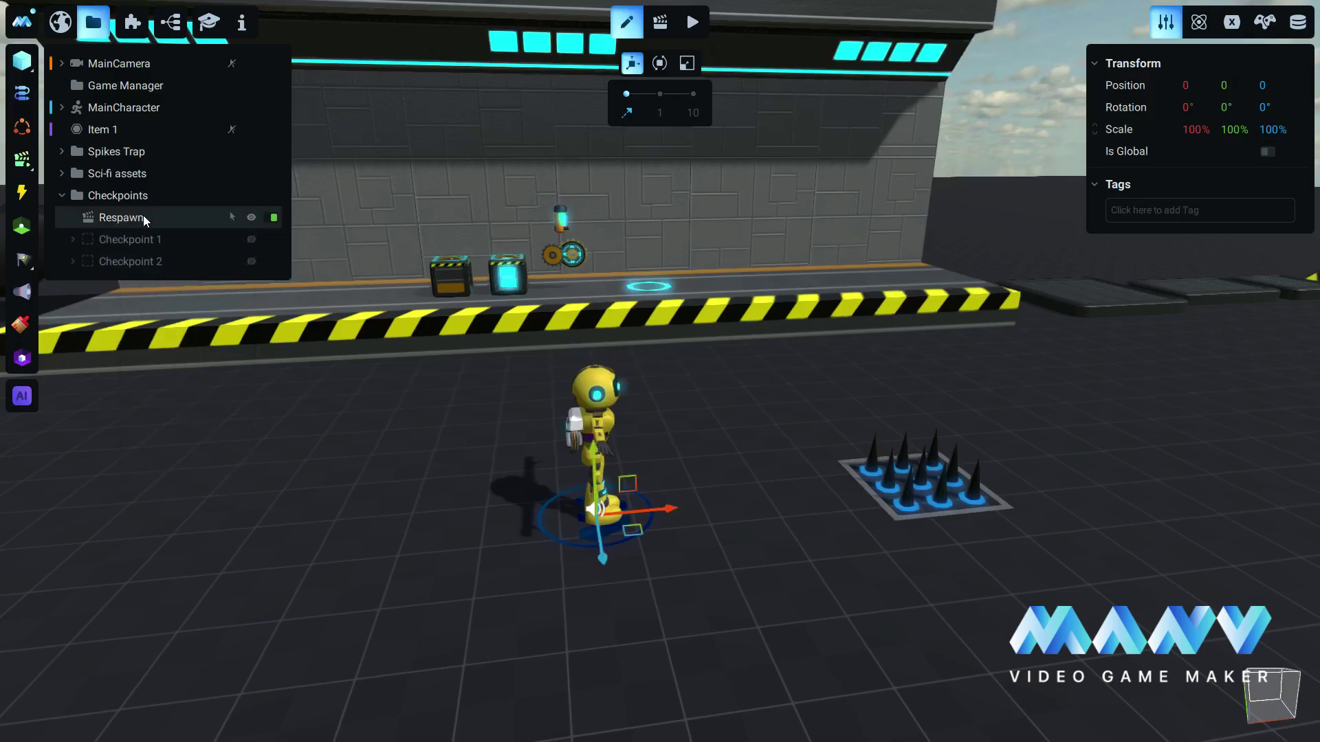
click(660, 23)
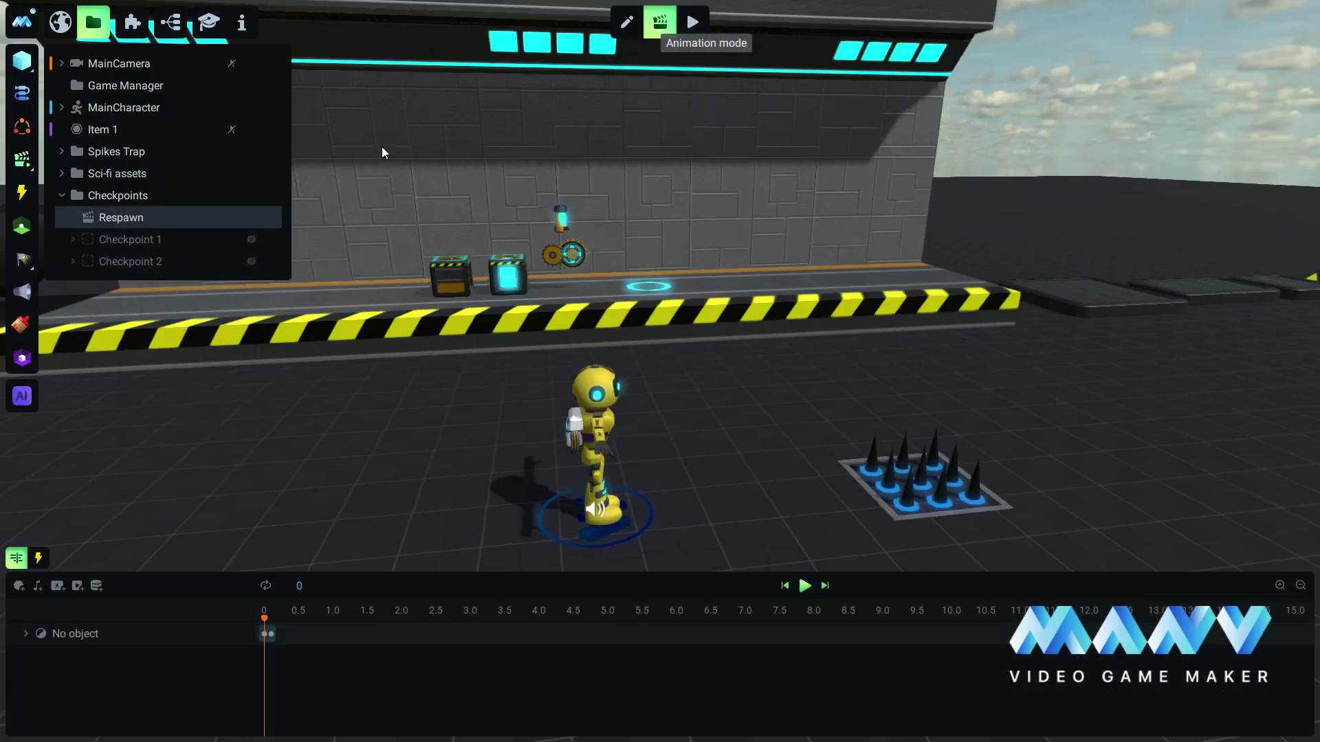
Retarget Respawn's unassigned track to MainCharacter
click(27, 633)
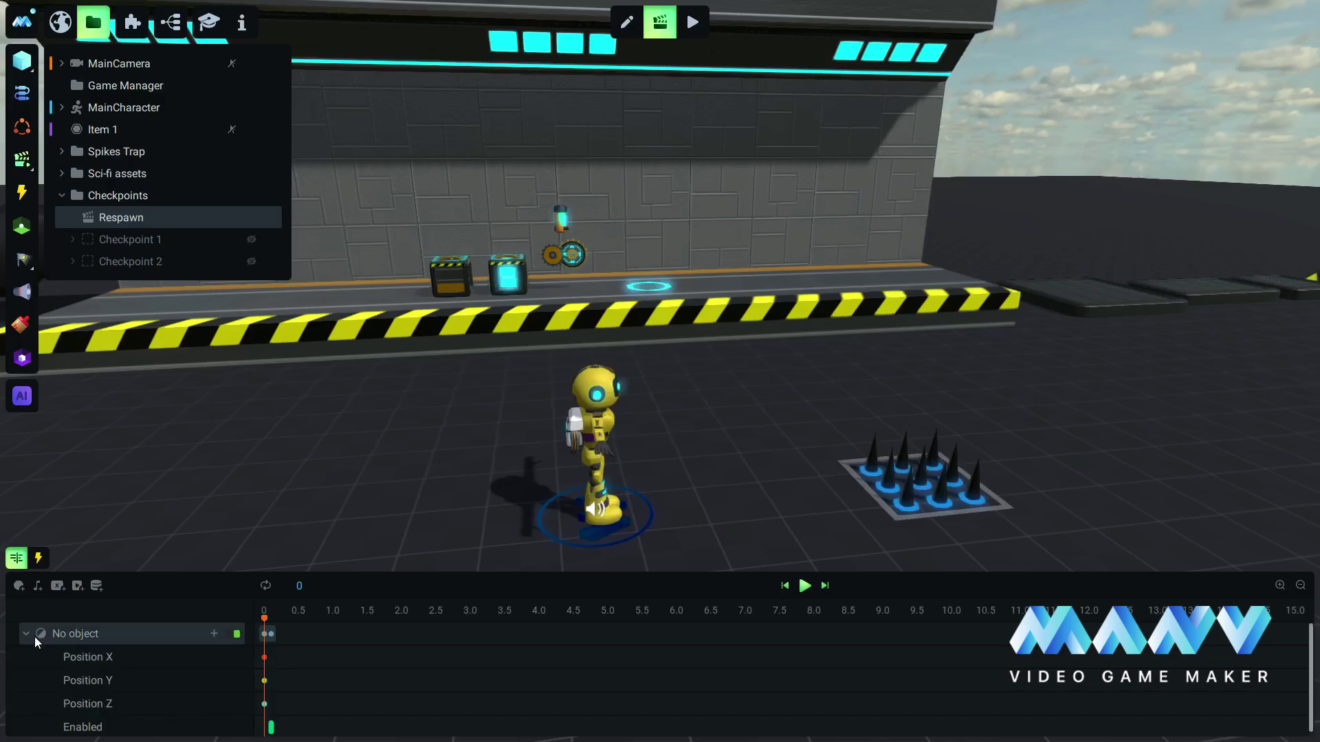
right_click(97, 633)
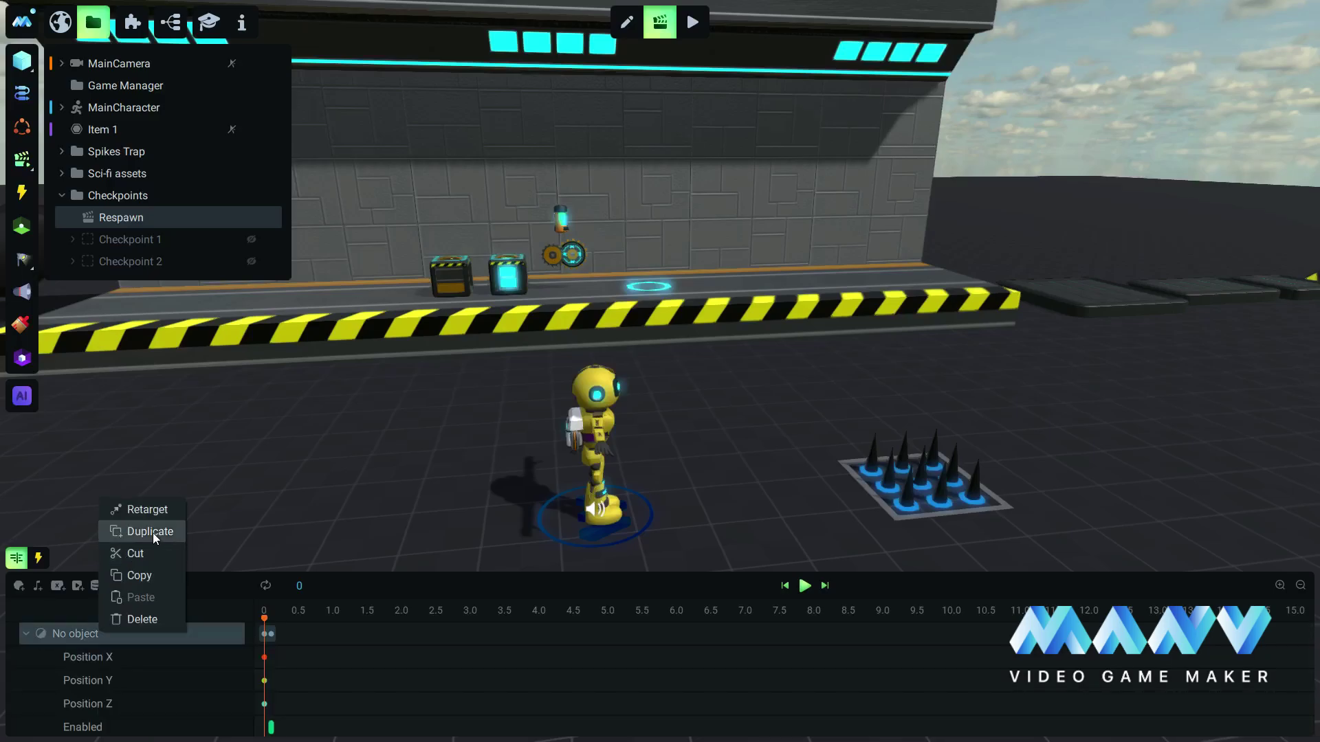
click(146, 509)
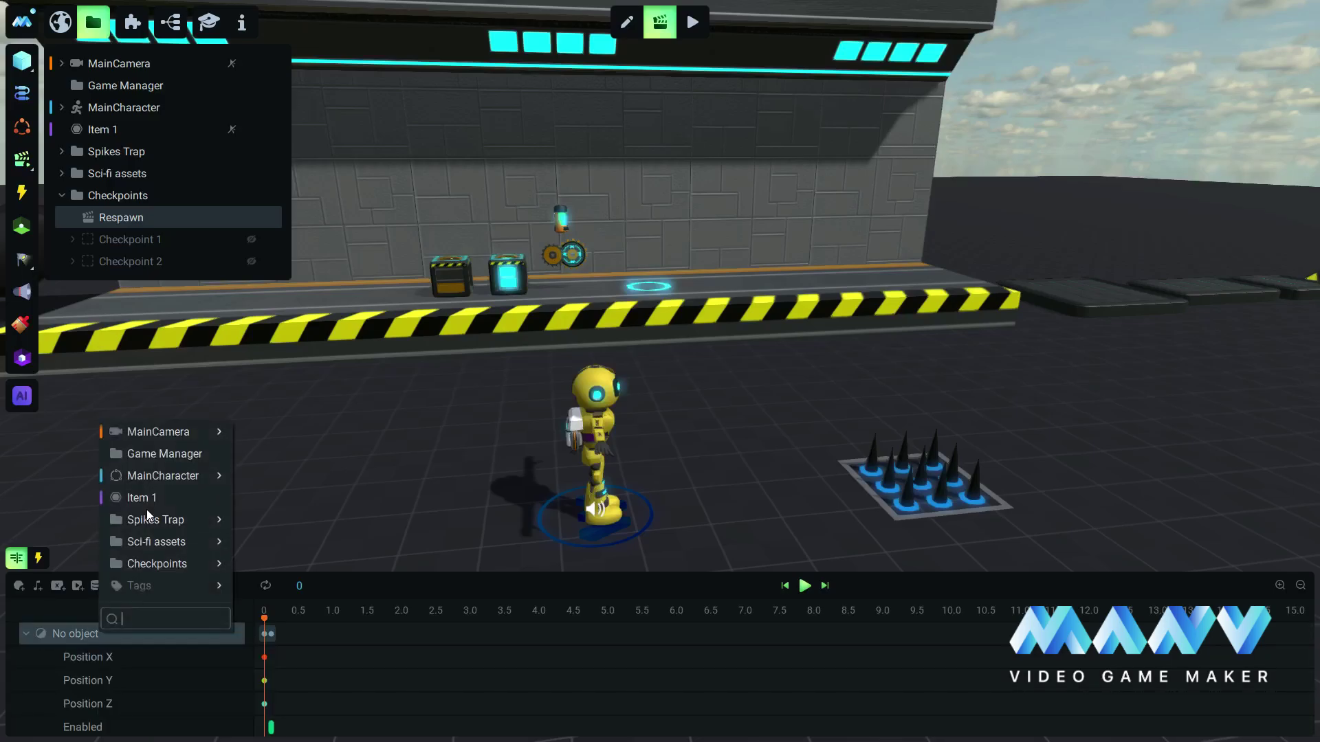
click(161, 474)
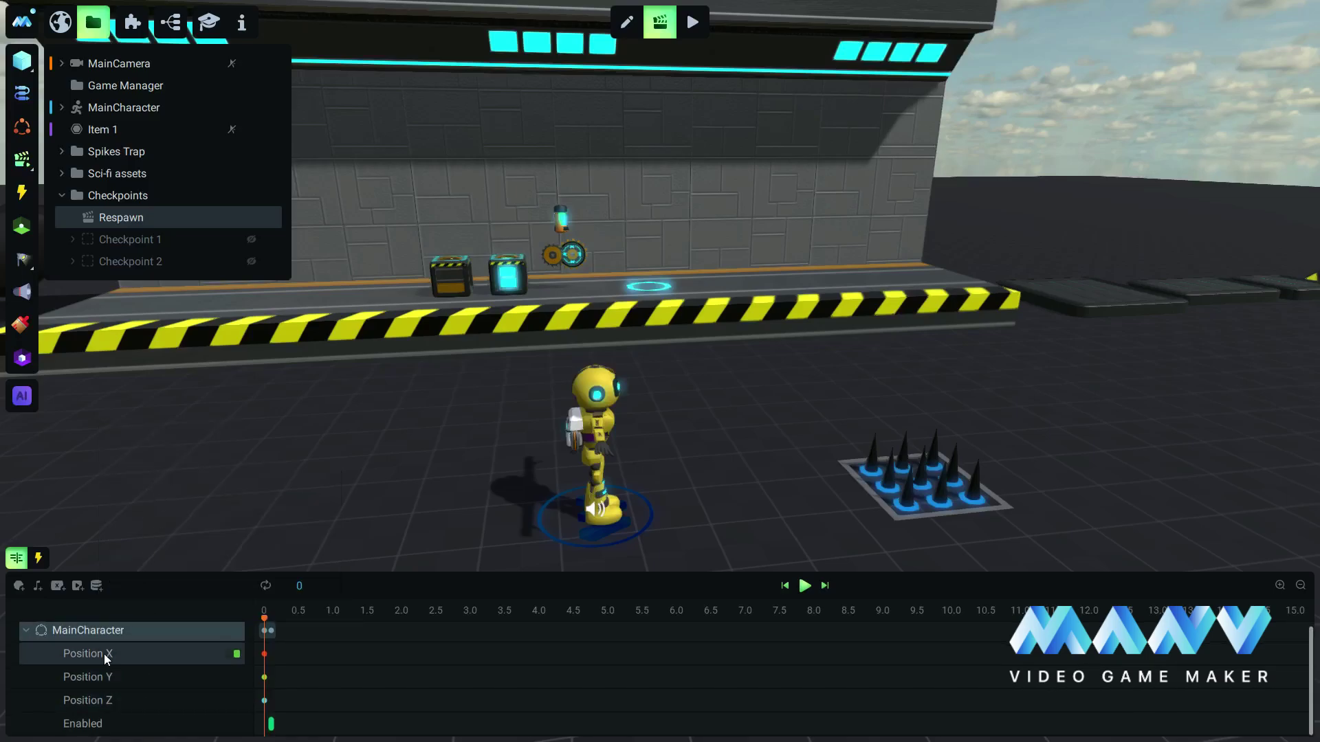
Add an animation track playing the respawn.fbx clip
click(76, 586)
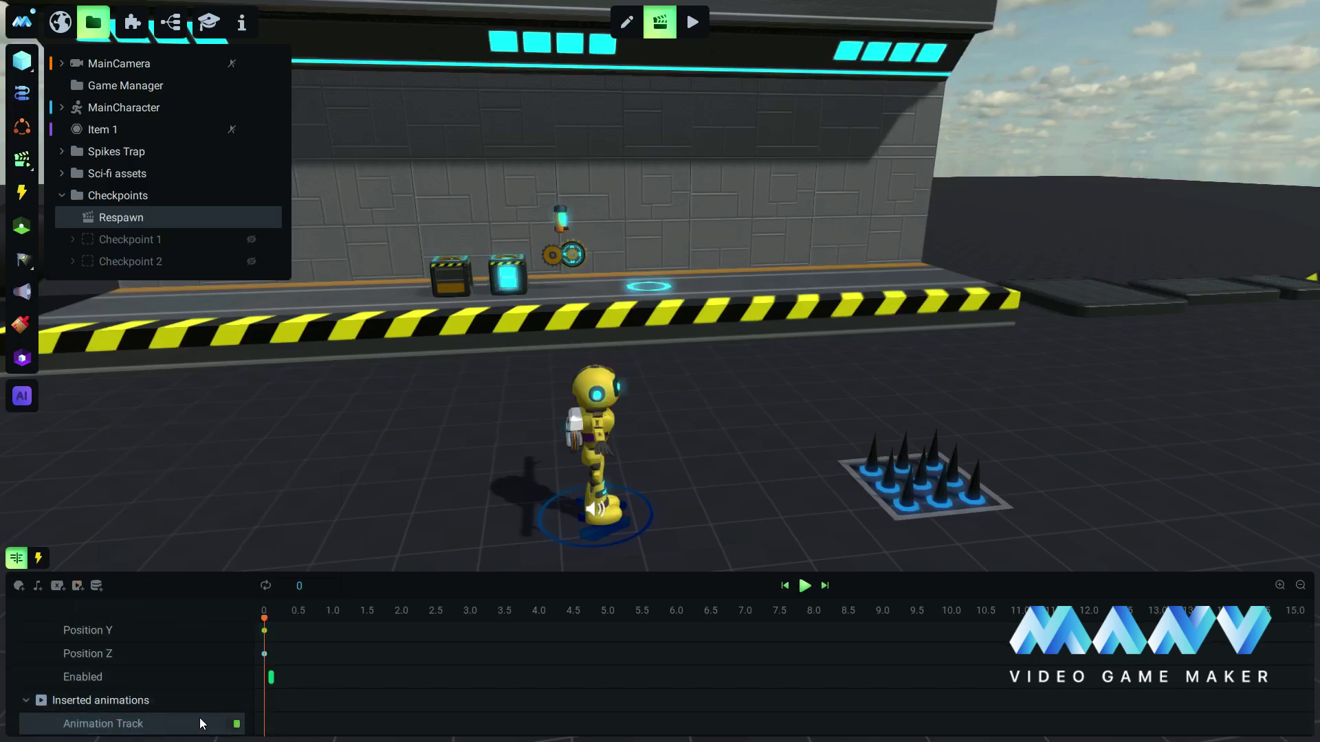
click(266, 730)
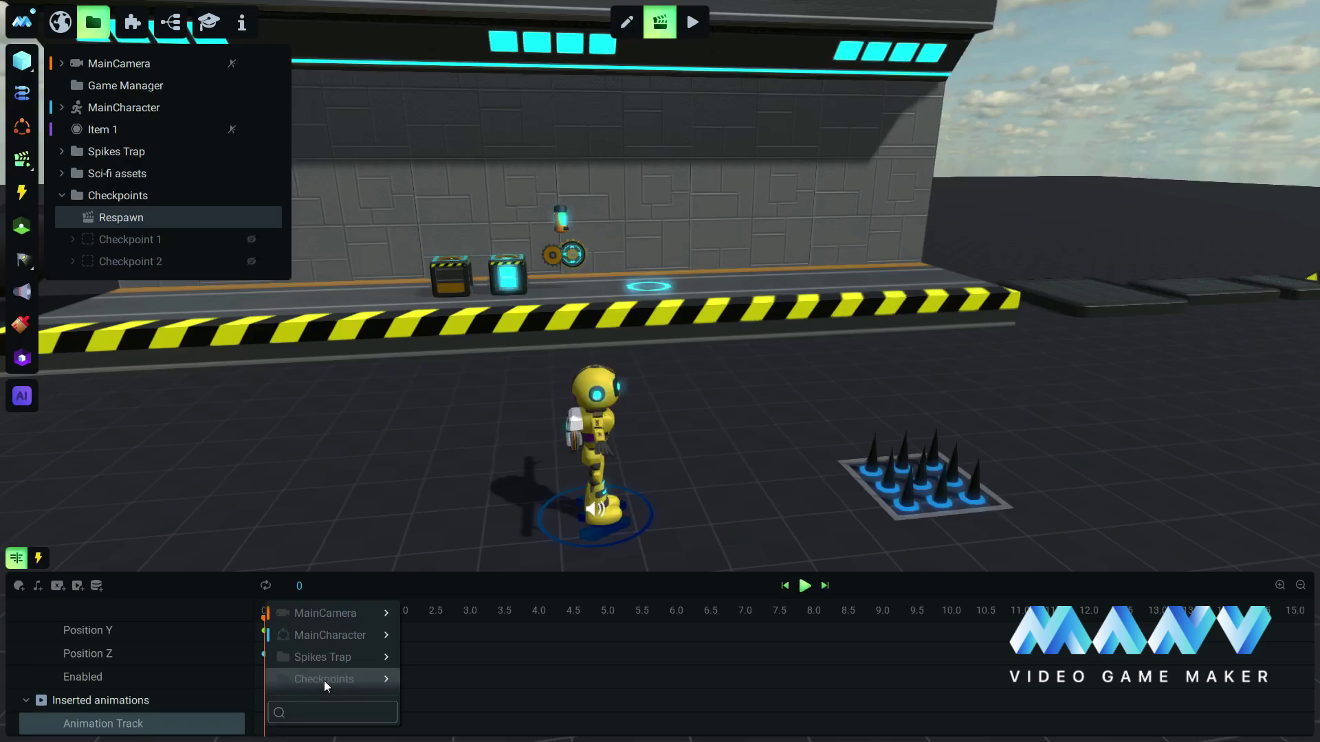
mouse_move(364, 633)
mouse_move(443, 634)
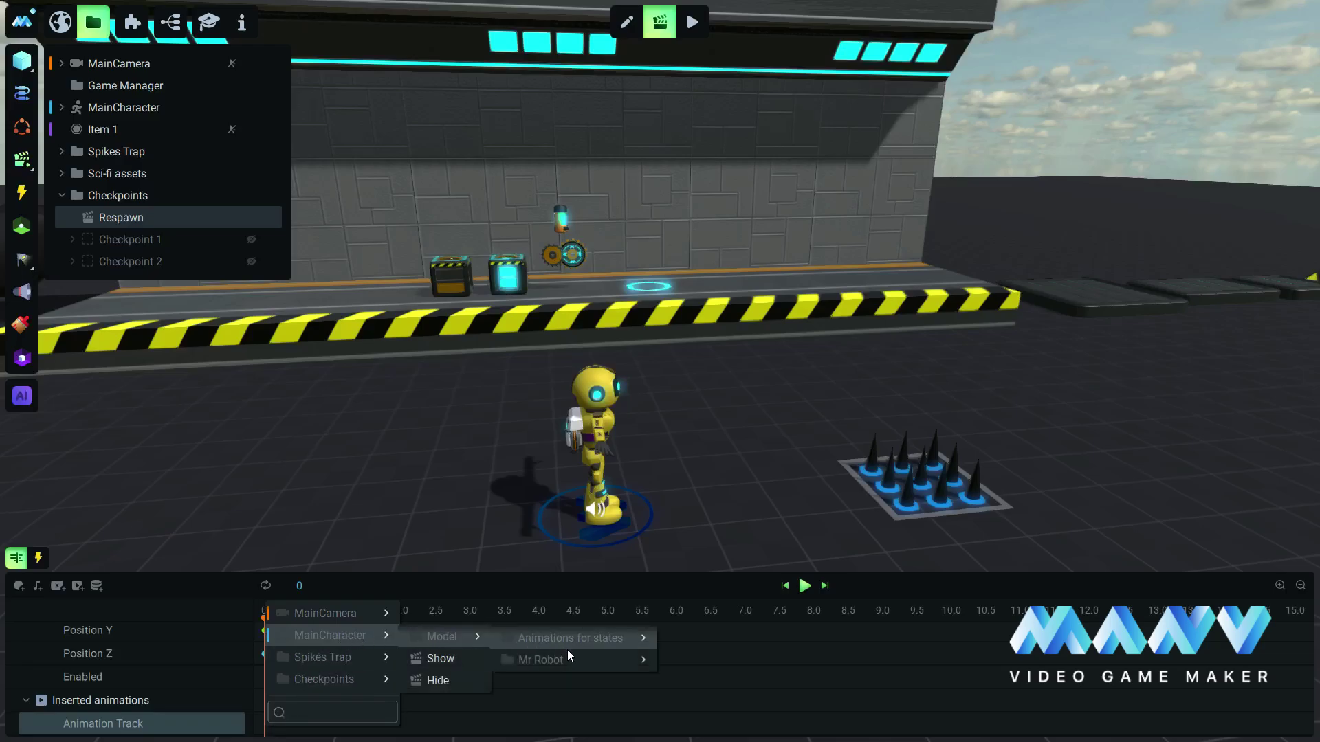
mouse_move(586, 658)
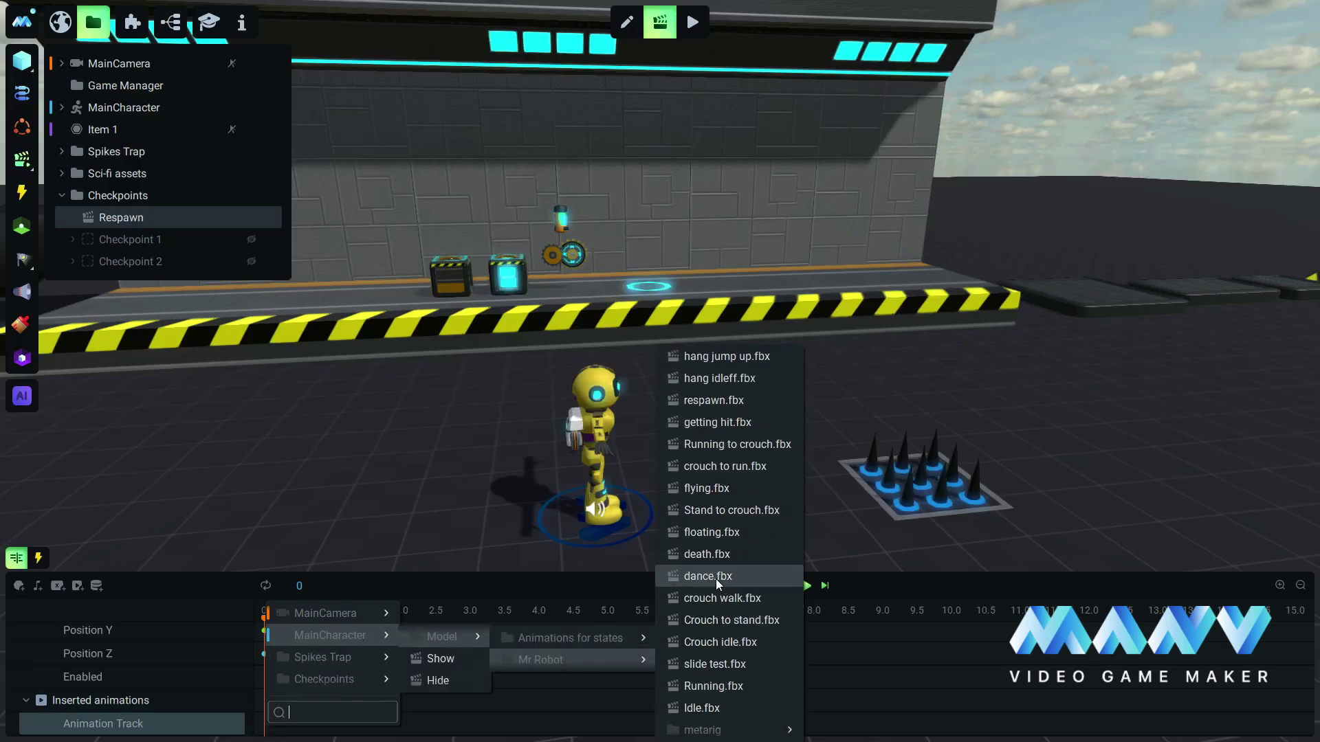
click(704, 396)
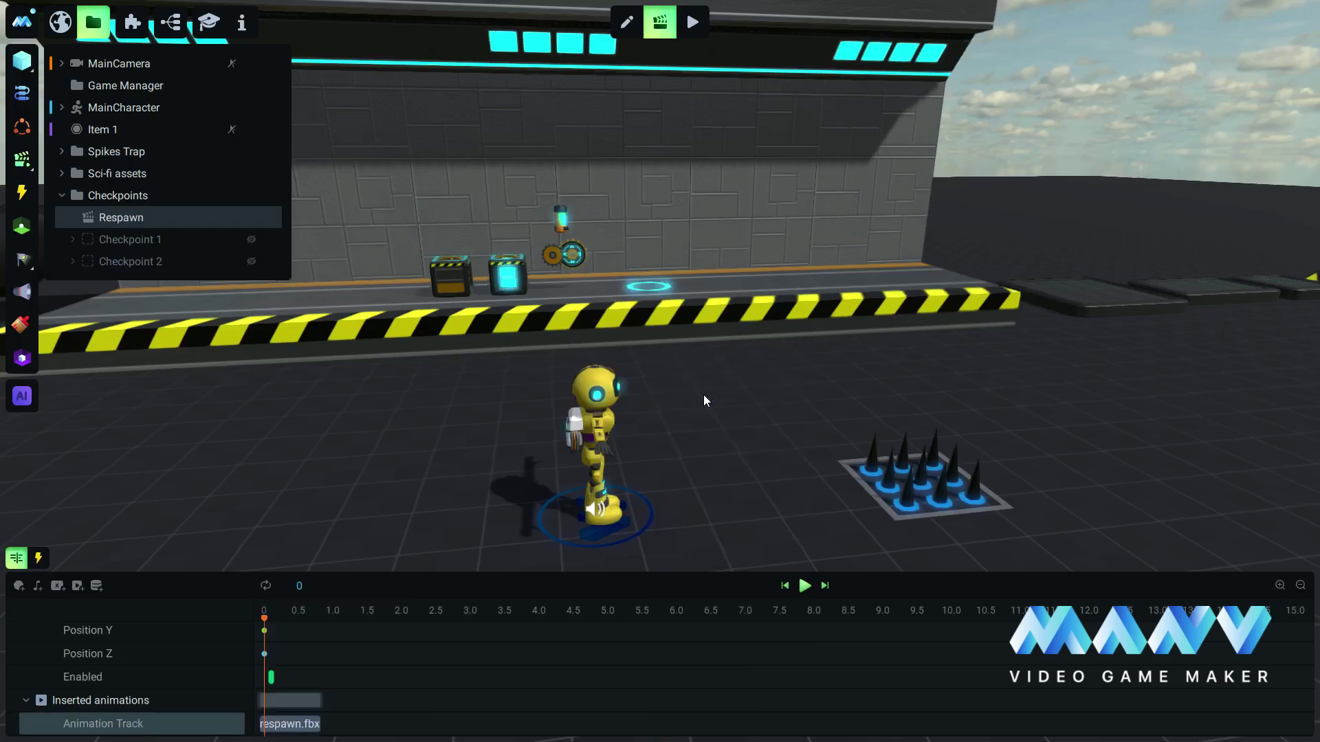
Add a MainCharacter CONTROLLED variable track and move its keyframe to about 0.8 s
scroll(166, 633, up, 2)
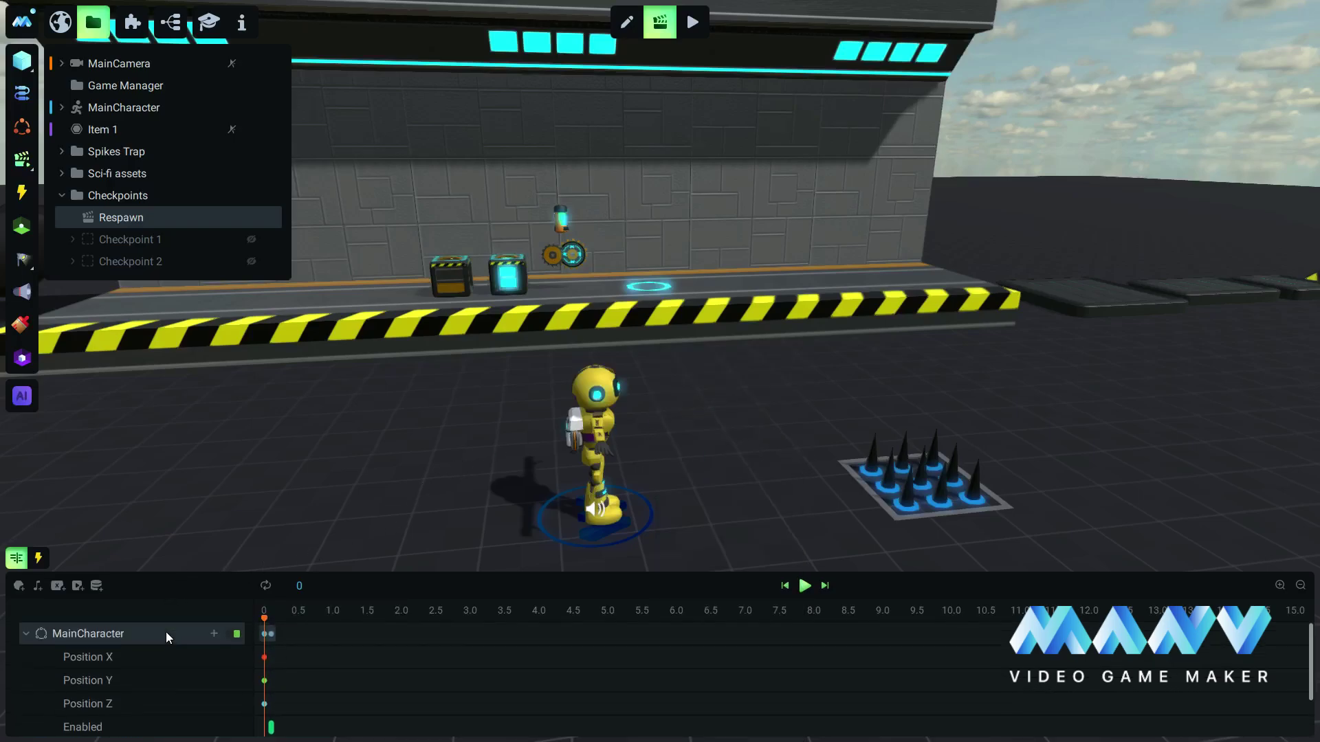
click(214, 632)
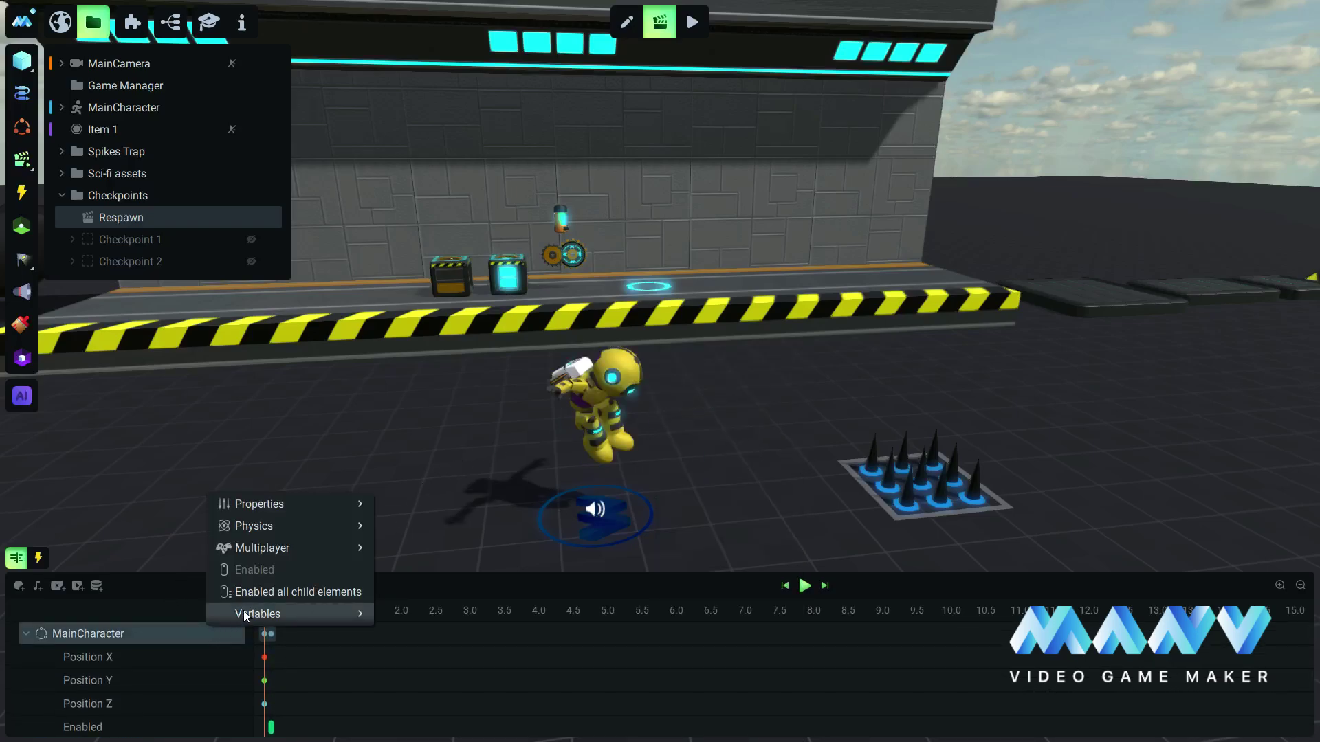
mouse_move(278, 549)
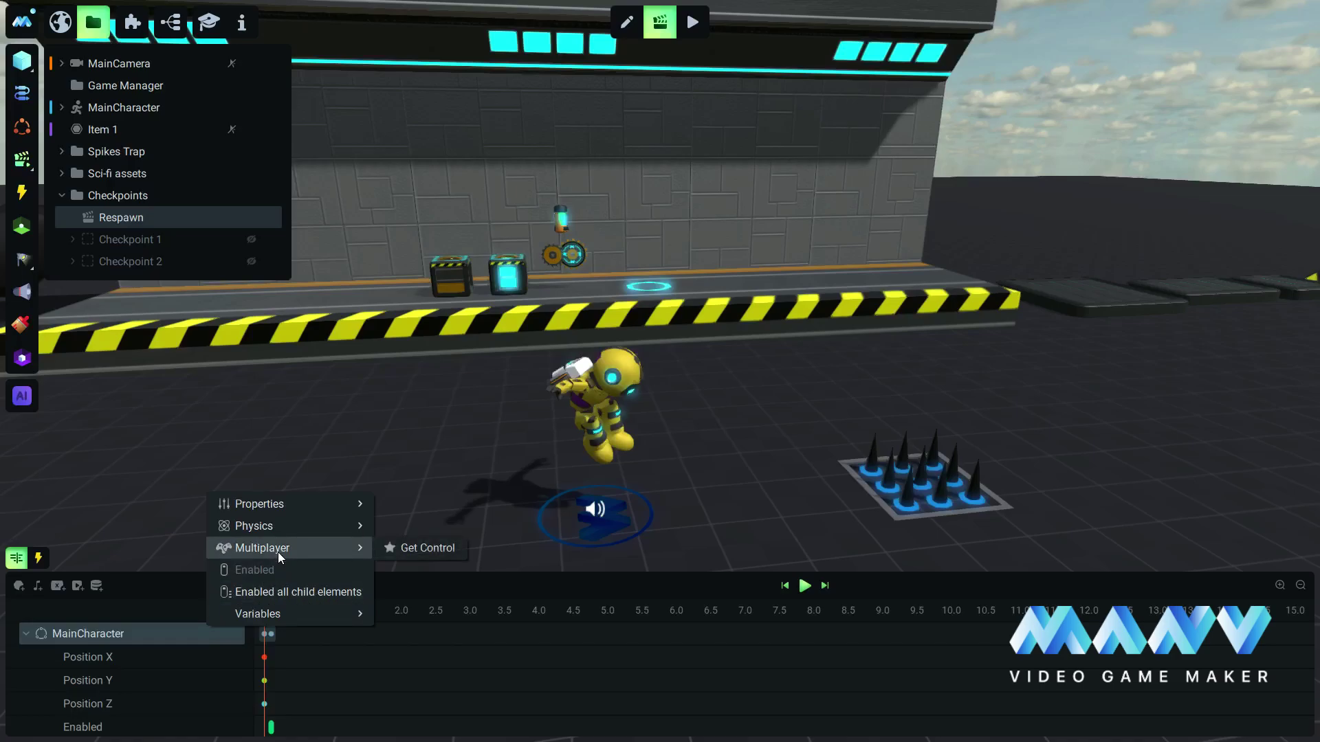
mouse_move(270, 613)
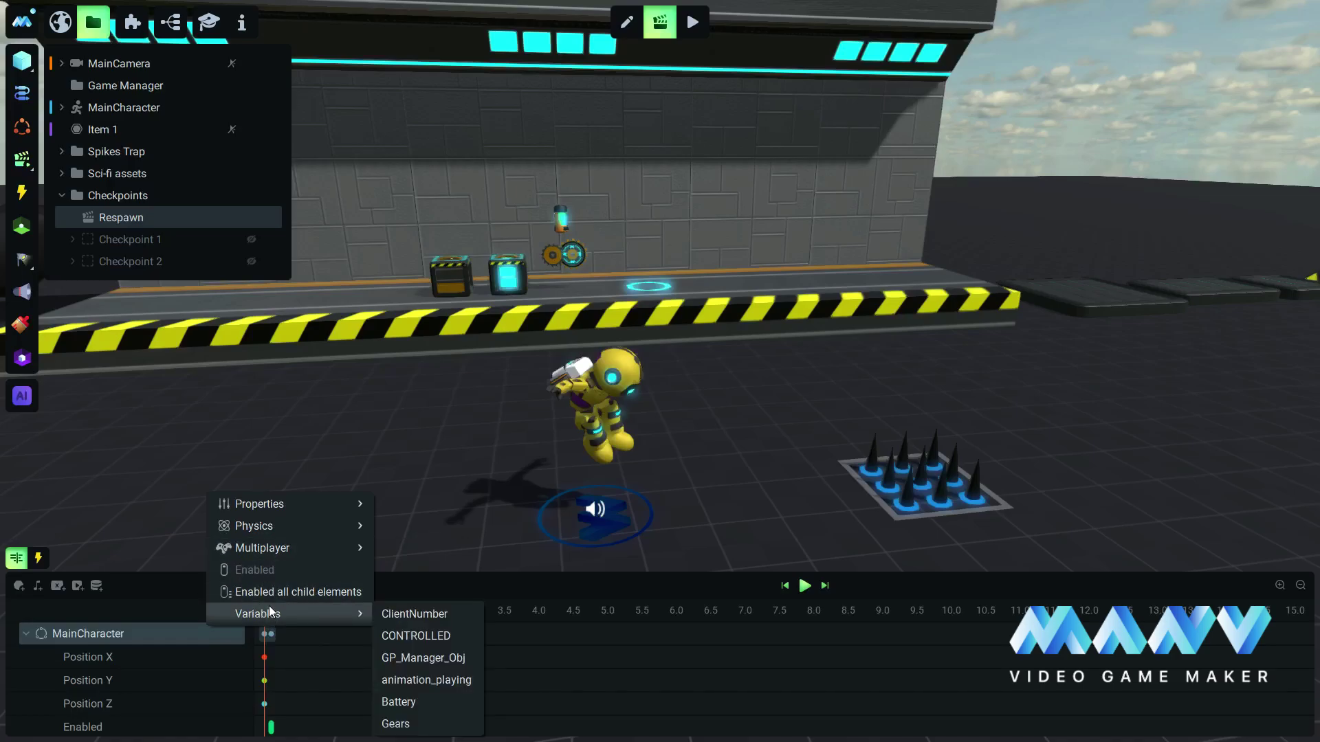
click(443, 637)
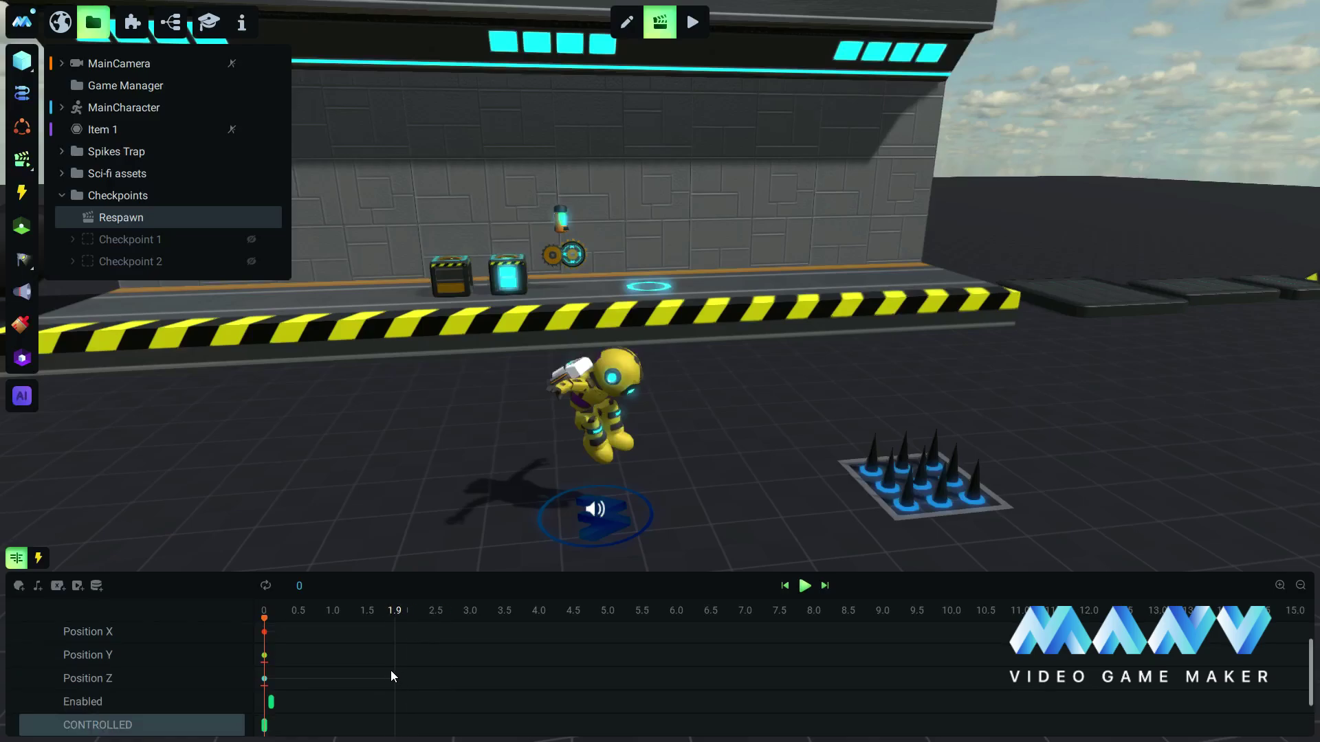
drag(265, 678, 319, 677)
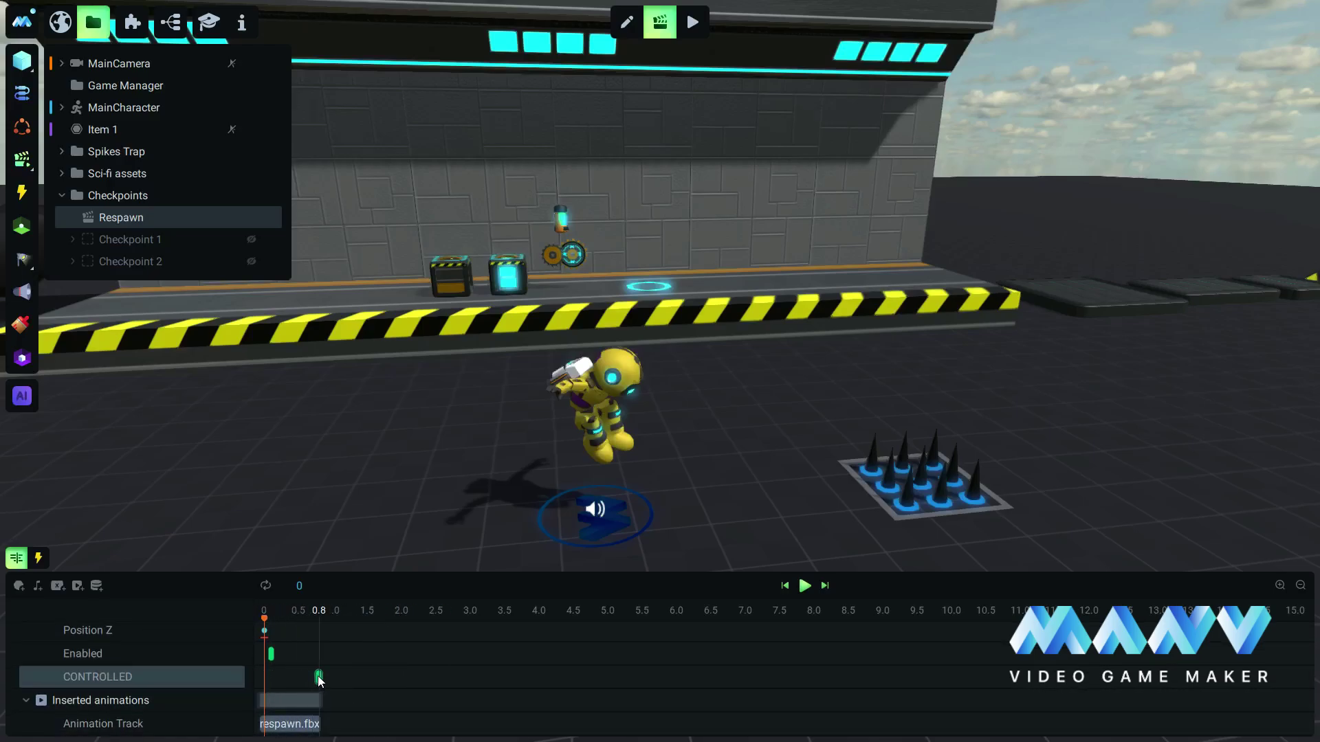
click(319, 678)
Set the CONTROLLED keyframe to off and trigger Respawn when MainCharacter's Death animation ends
click(379, 664)
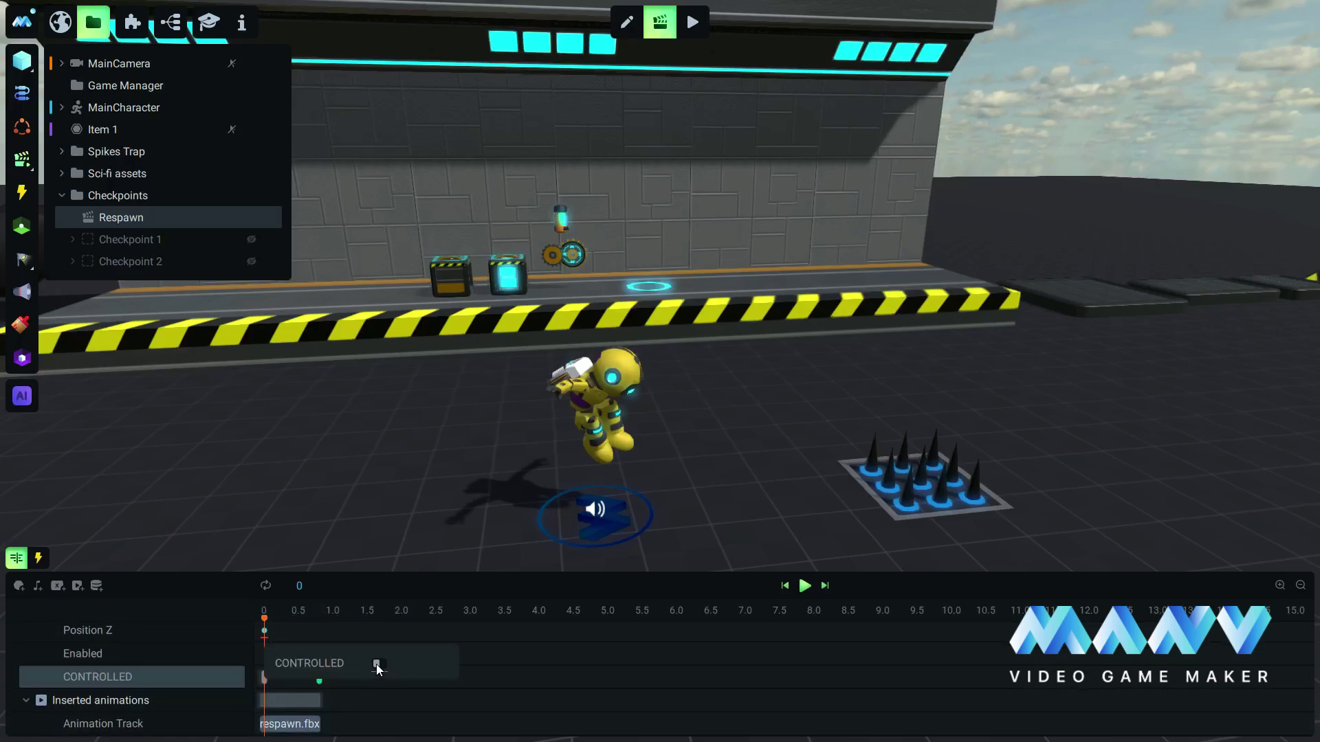
click(396, 581)
click(38, 558)
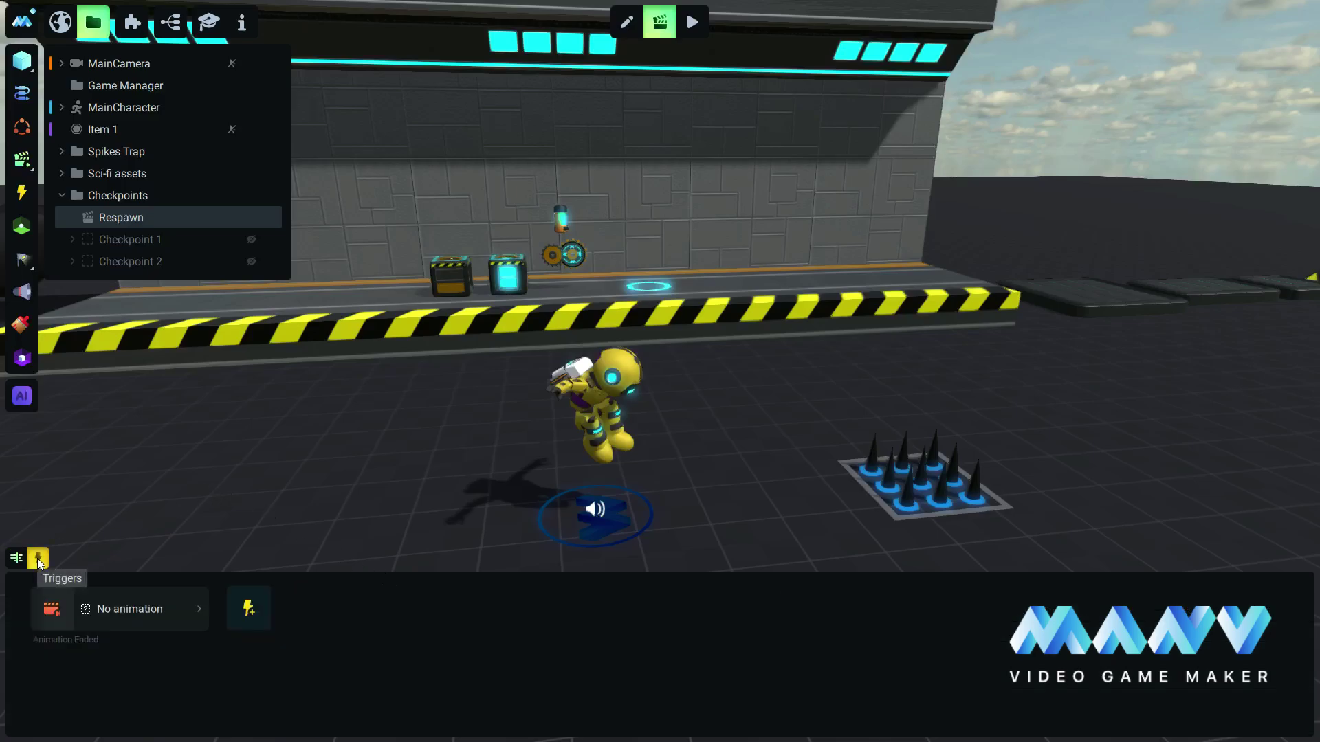
click(134, 609)
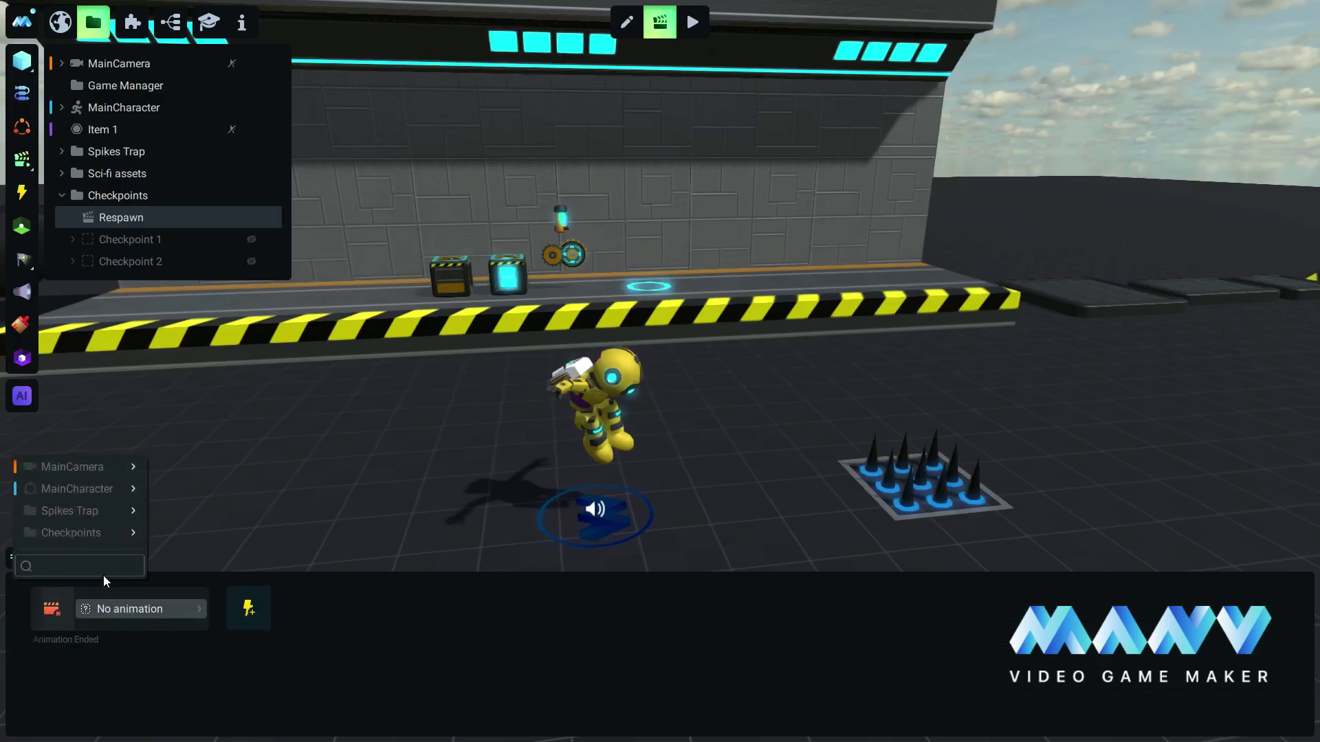
mouse_move(100, 497)
mouse_move(205, 491)
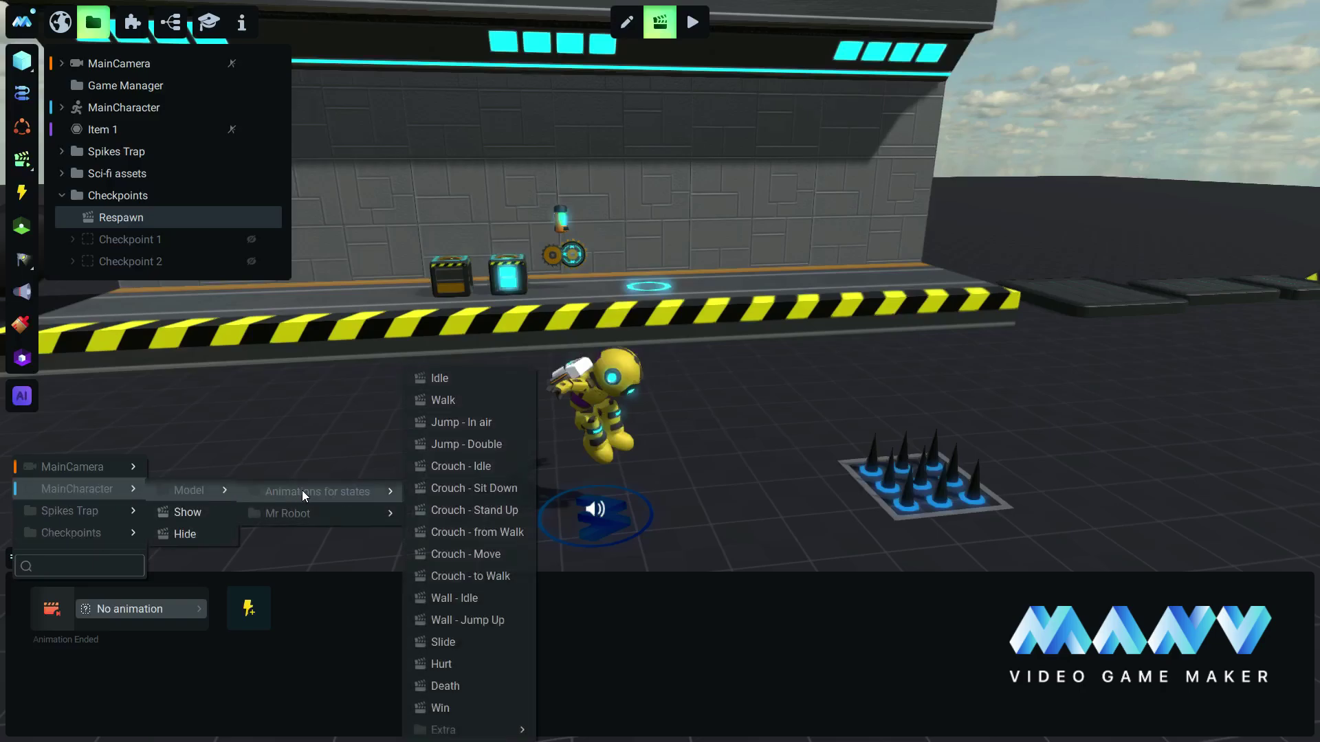
mouse_move(317, 489)
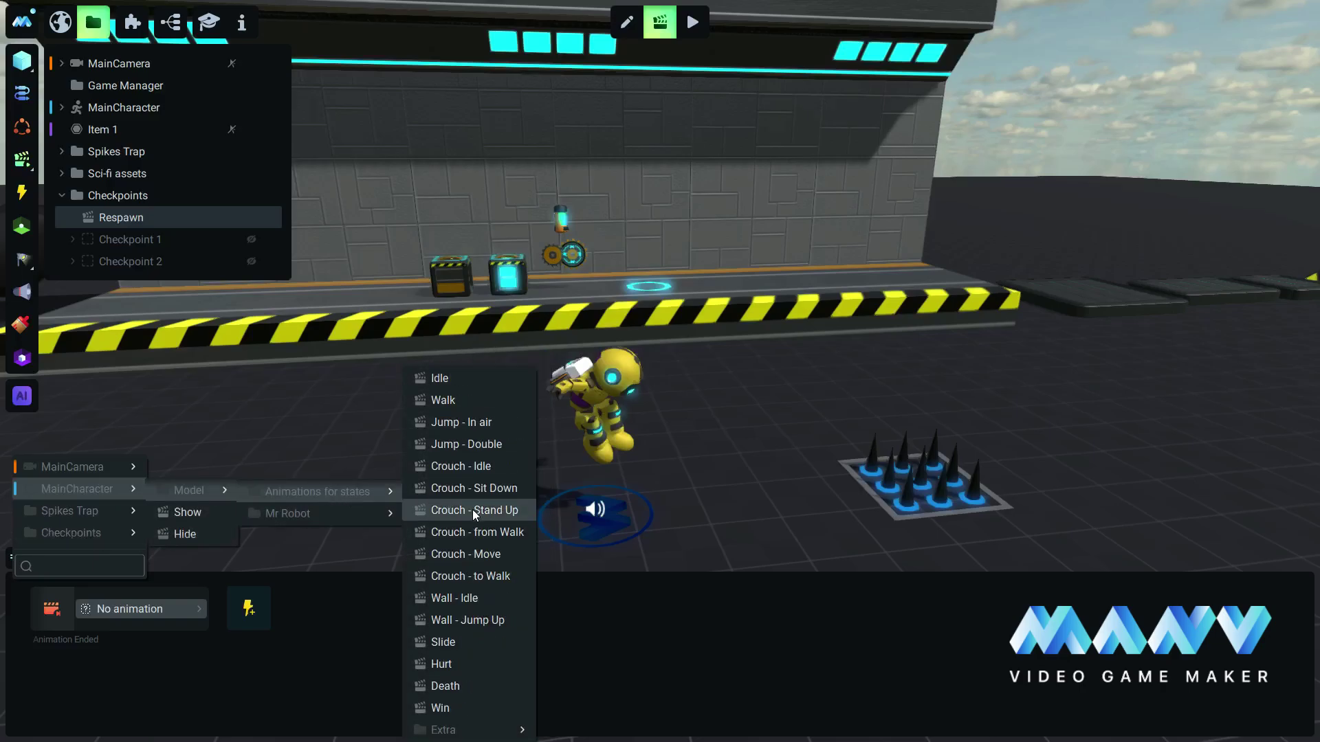
click(478, 690)
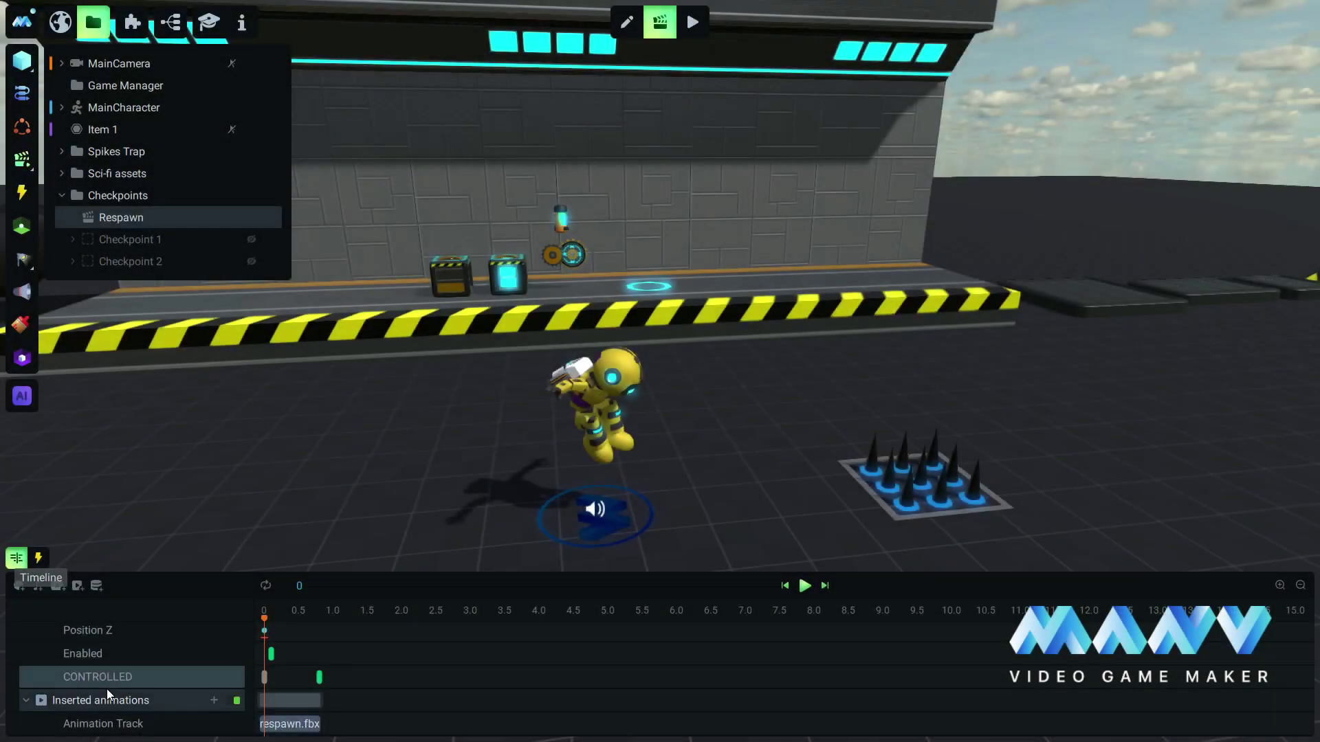
Append '+ 2' to the Respawn animation's Position Y keyframe expression
scroll(106, 689, up, 2)
mouse_move(265, 682)
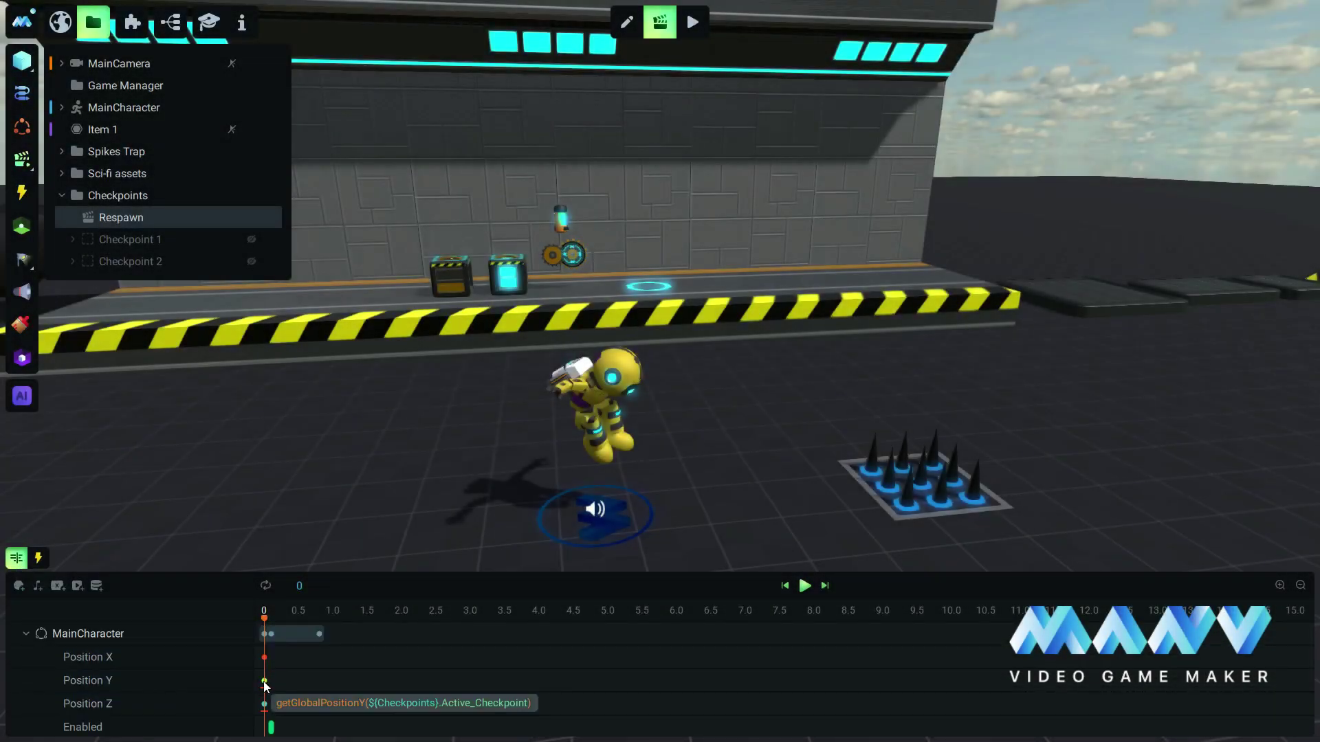
click(265, 682)
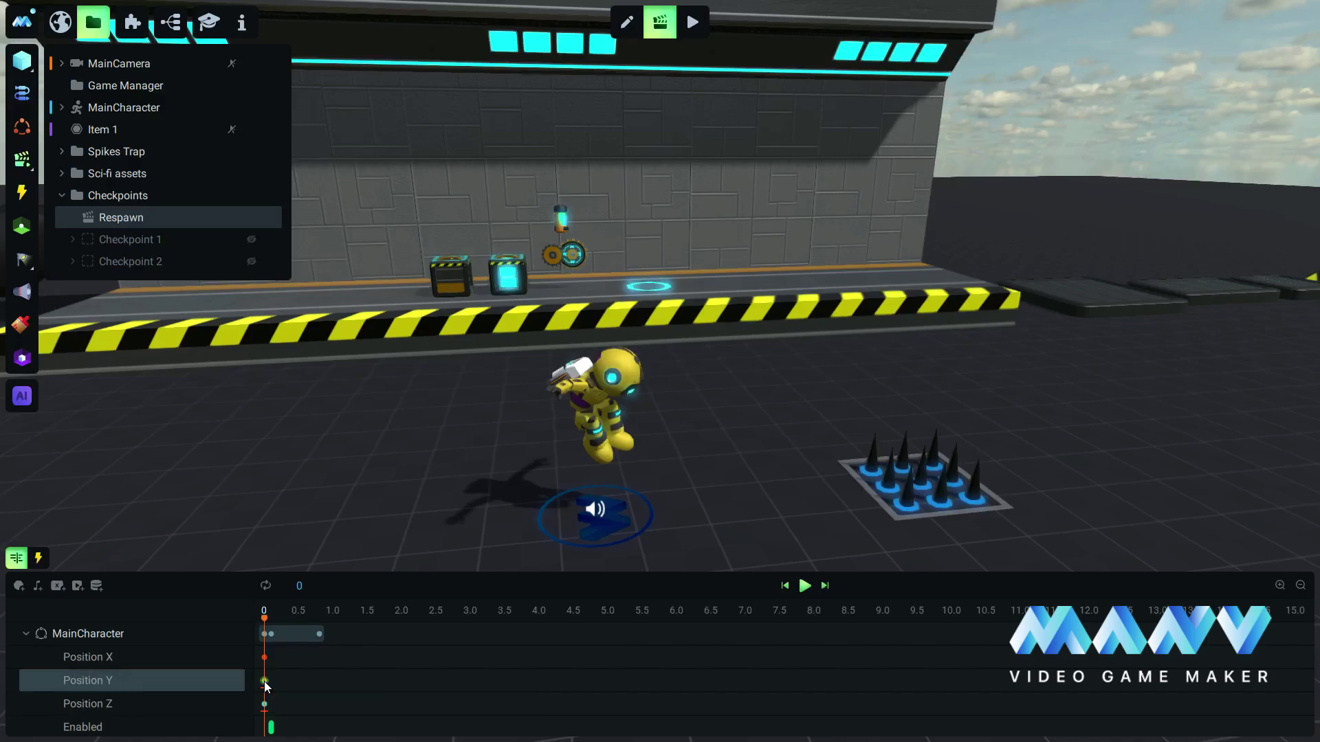
text(+ 2)
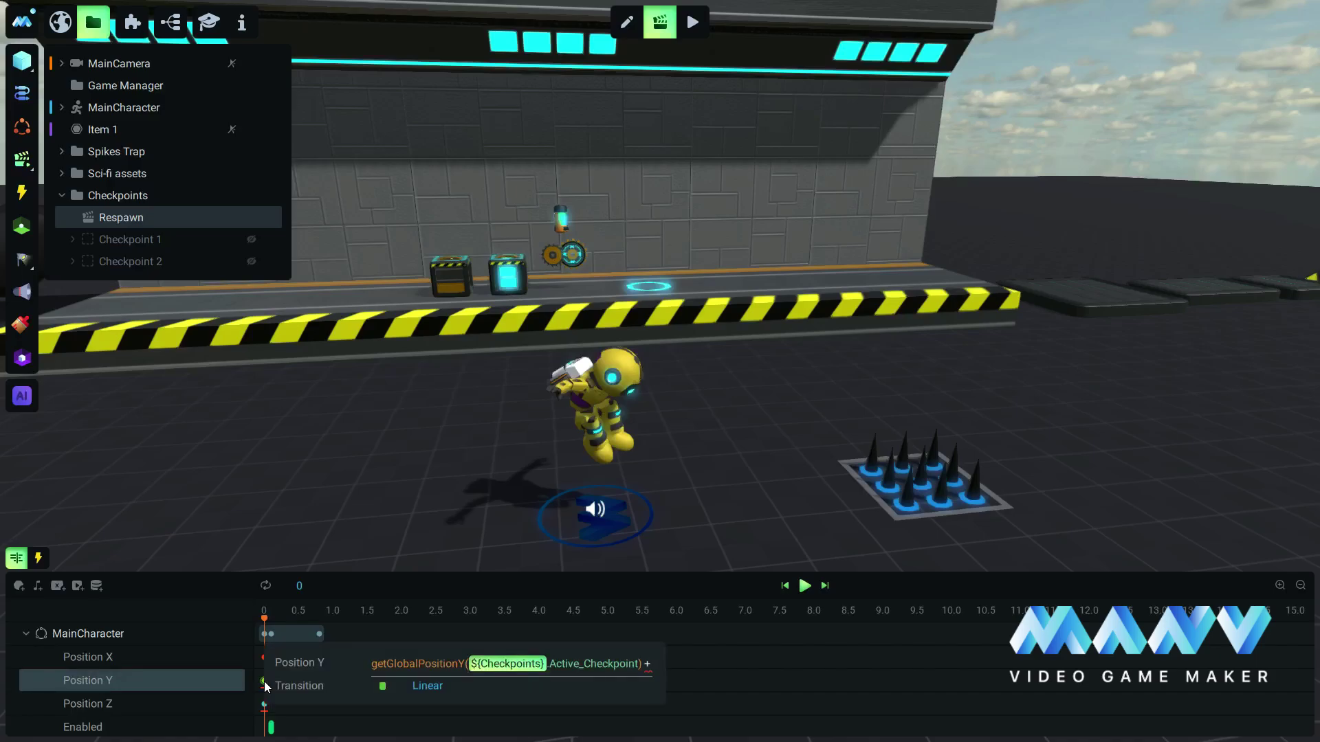
key(Return)
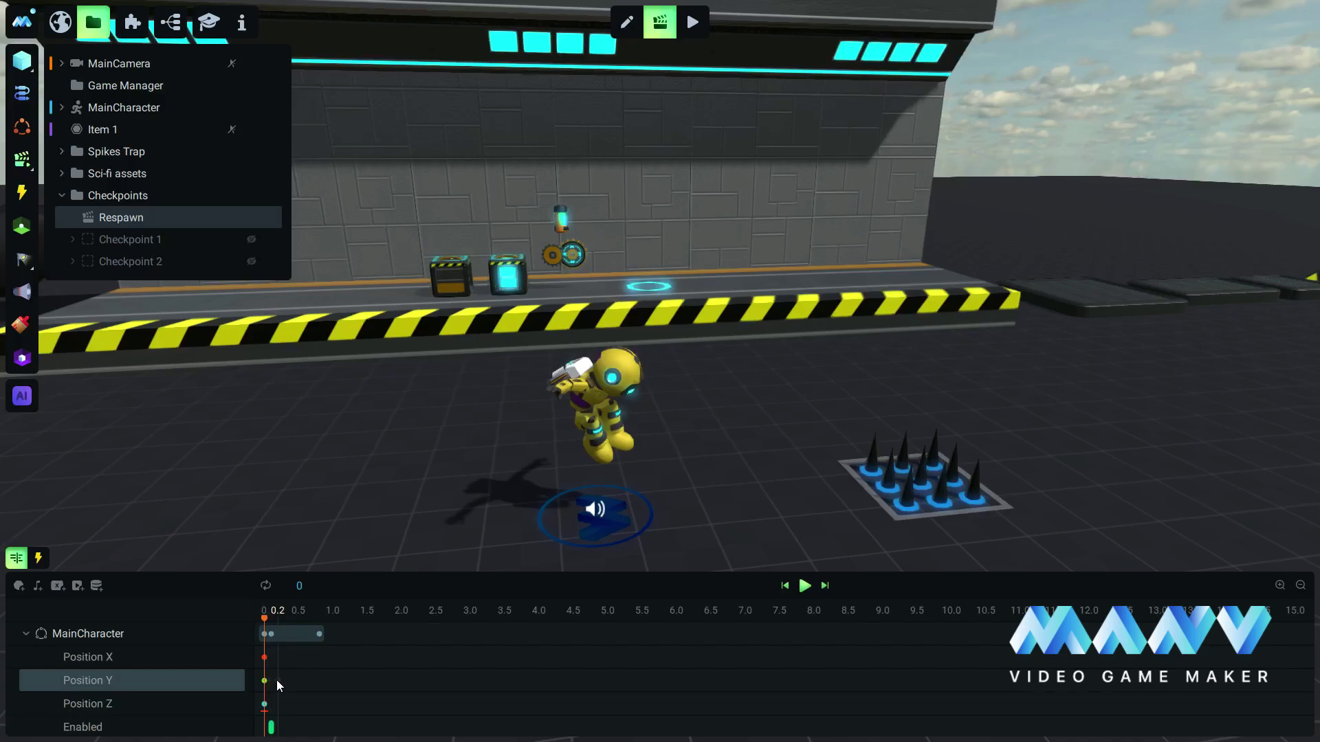
Set Position Y to getGlobalPositionY(${Checkpoints}.Active_Checkpoint) and close the keyframe editor
mouse_move(276, 681)
text(getglo)
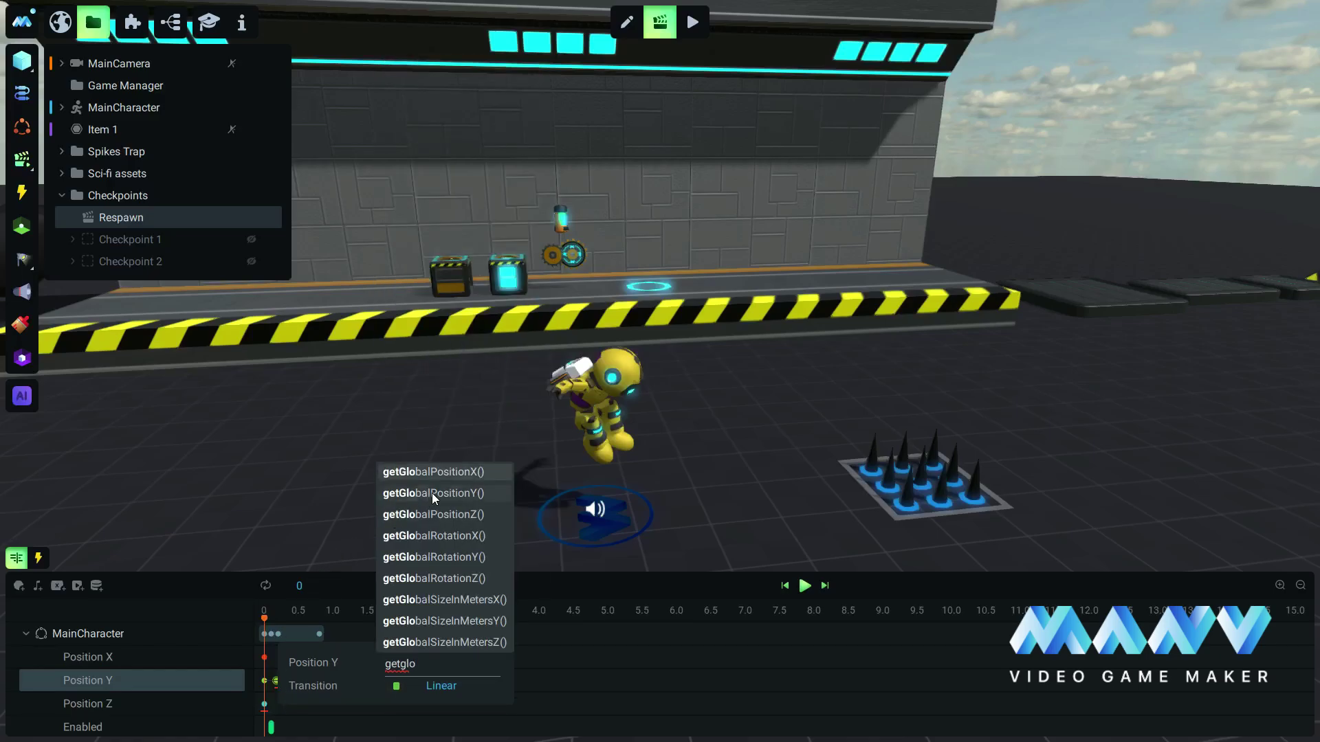
click(432, 493)
text($)
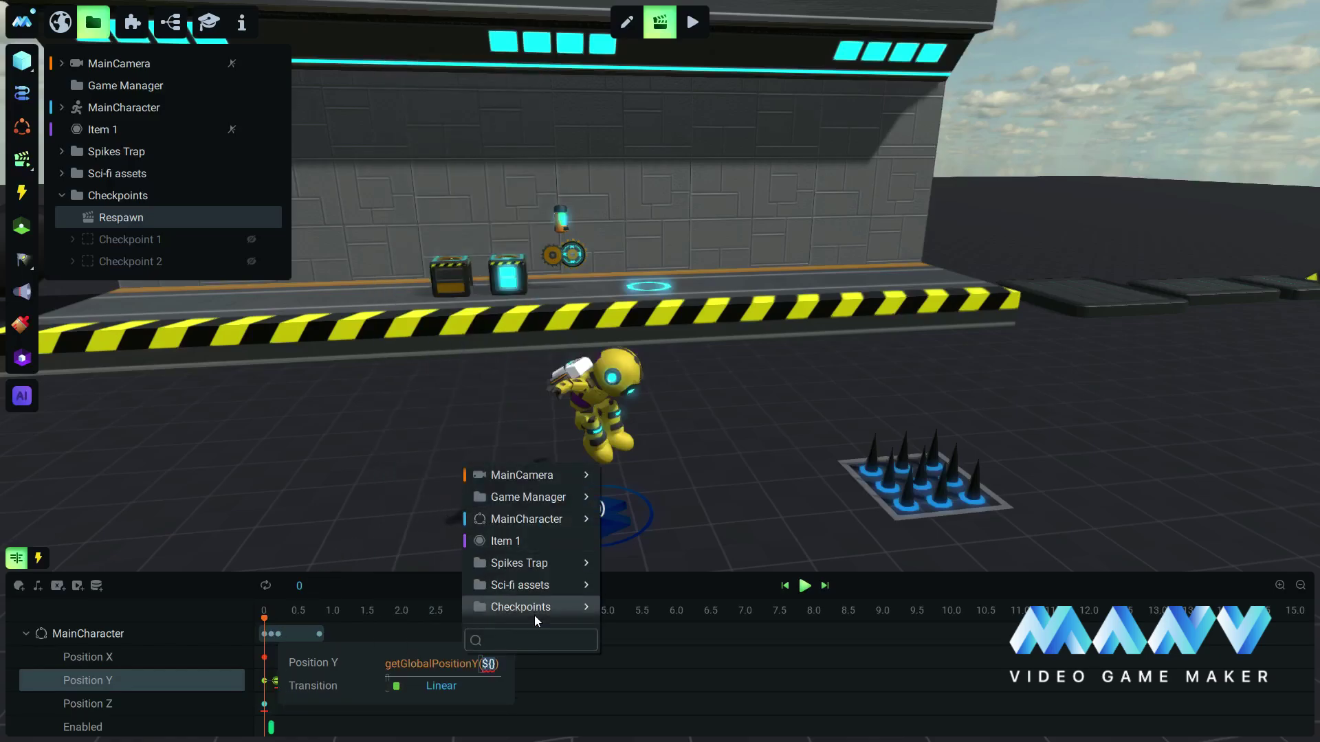
mouse_move(534, 612)
mouse_move(645, 679)
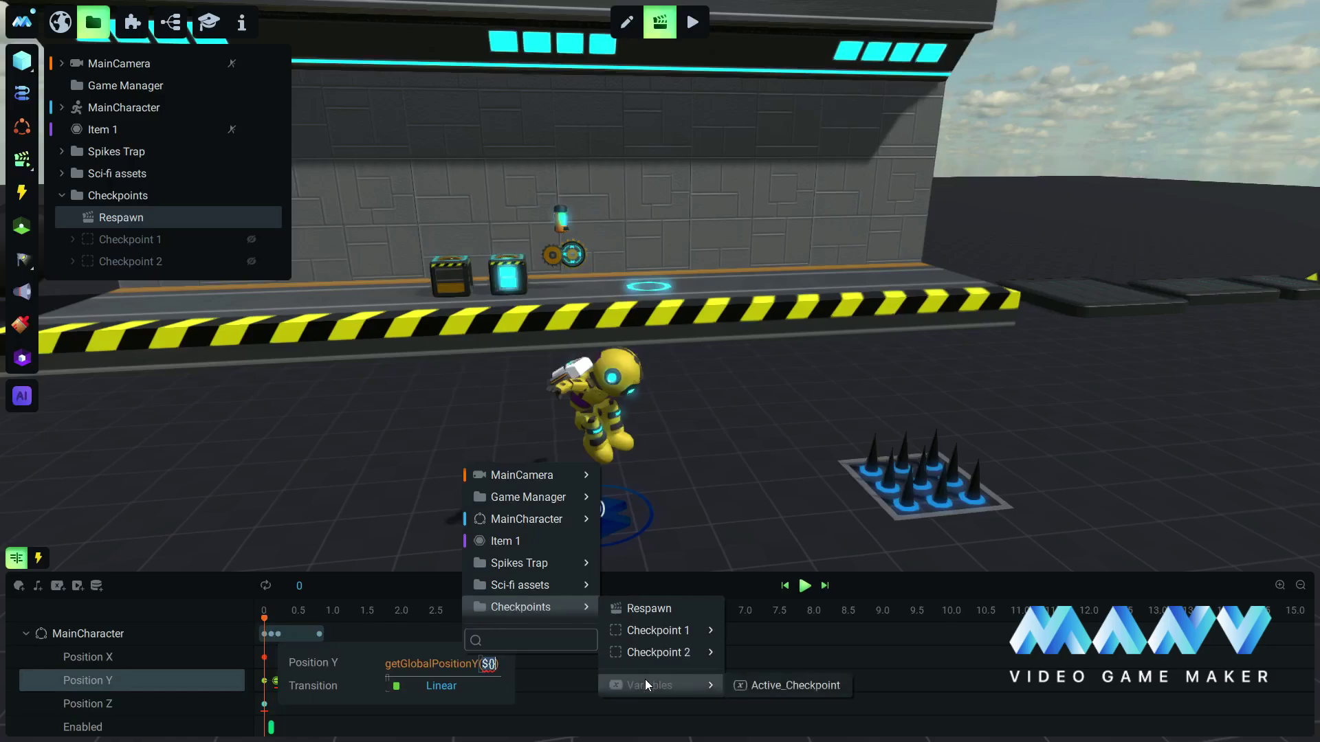
click(801, 684)
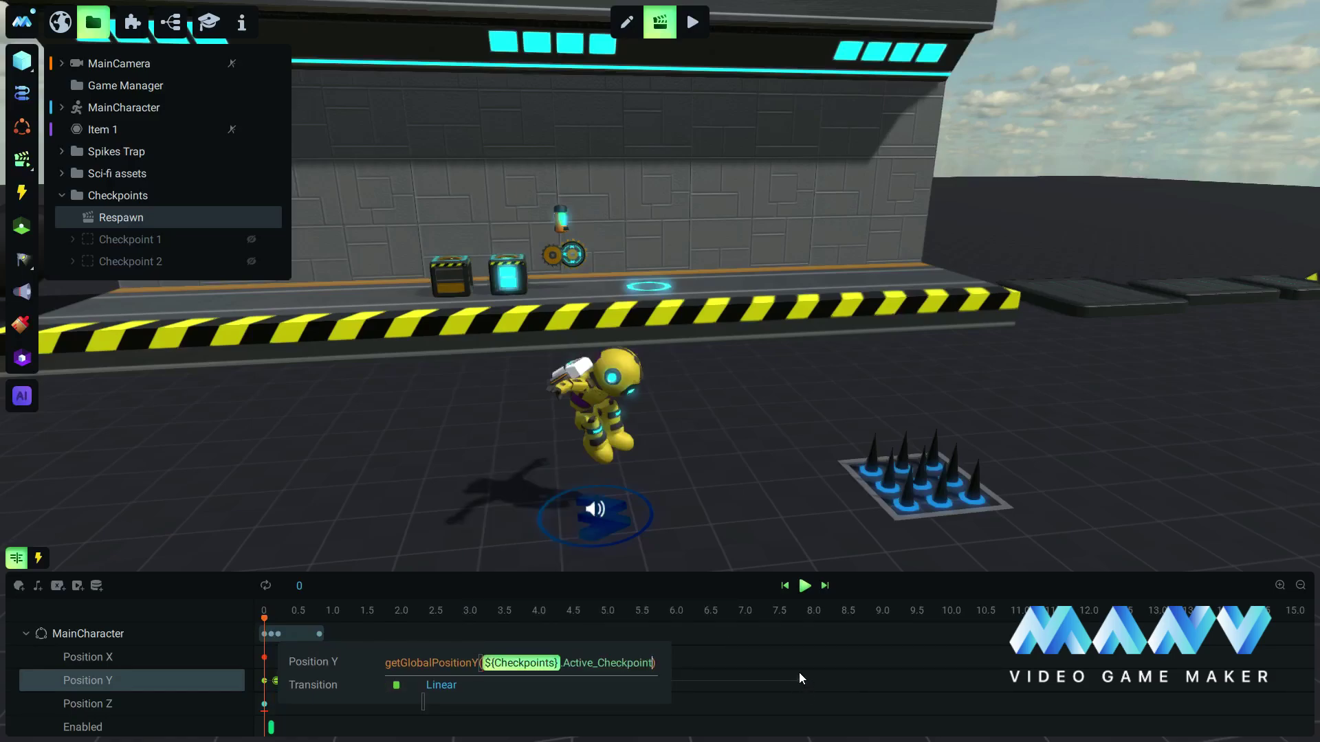
click(799, 672)
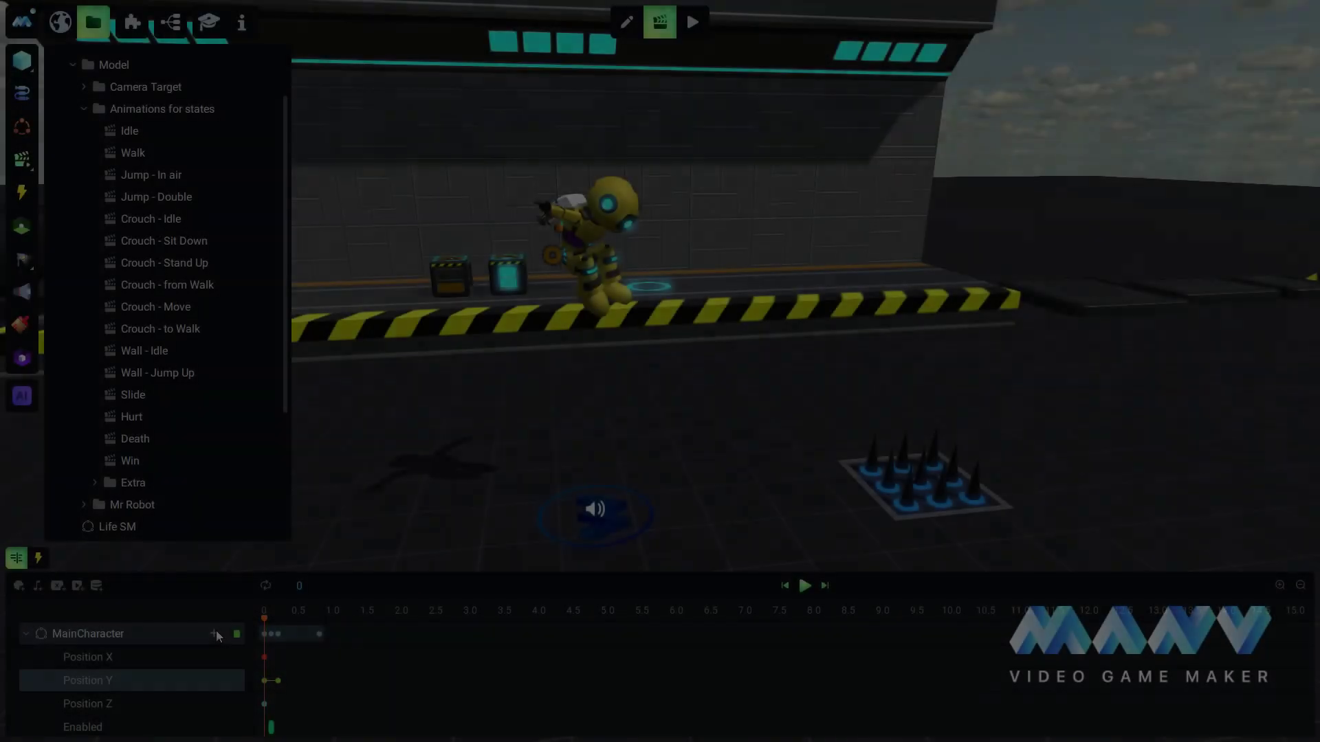
Add a MainCharacter Battery track to Respawn with its keyframe value set to 100
right_click(216, 630)
mouse_move(294, 612)
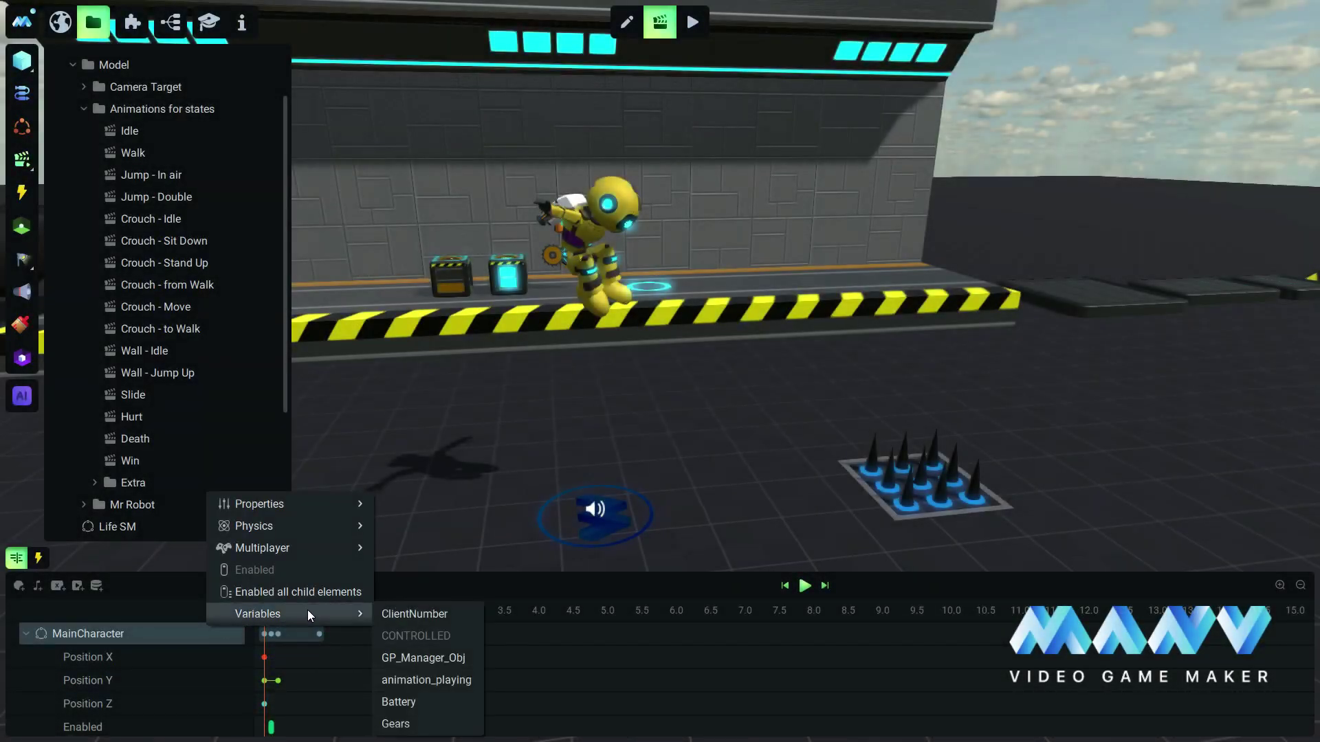
scroll(401, 660, down, 4)
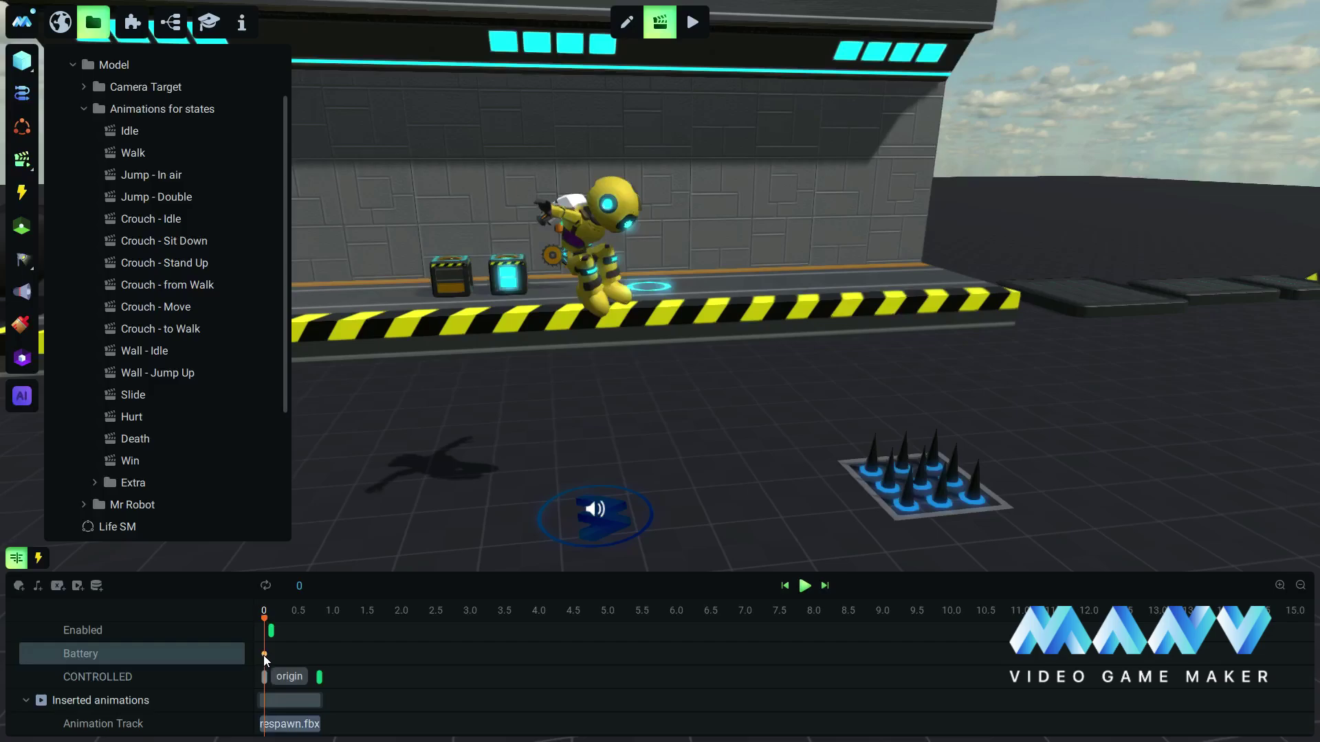
click(264, 654)
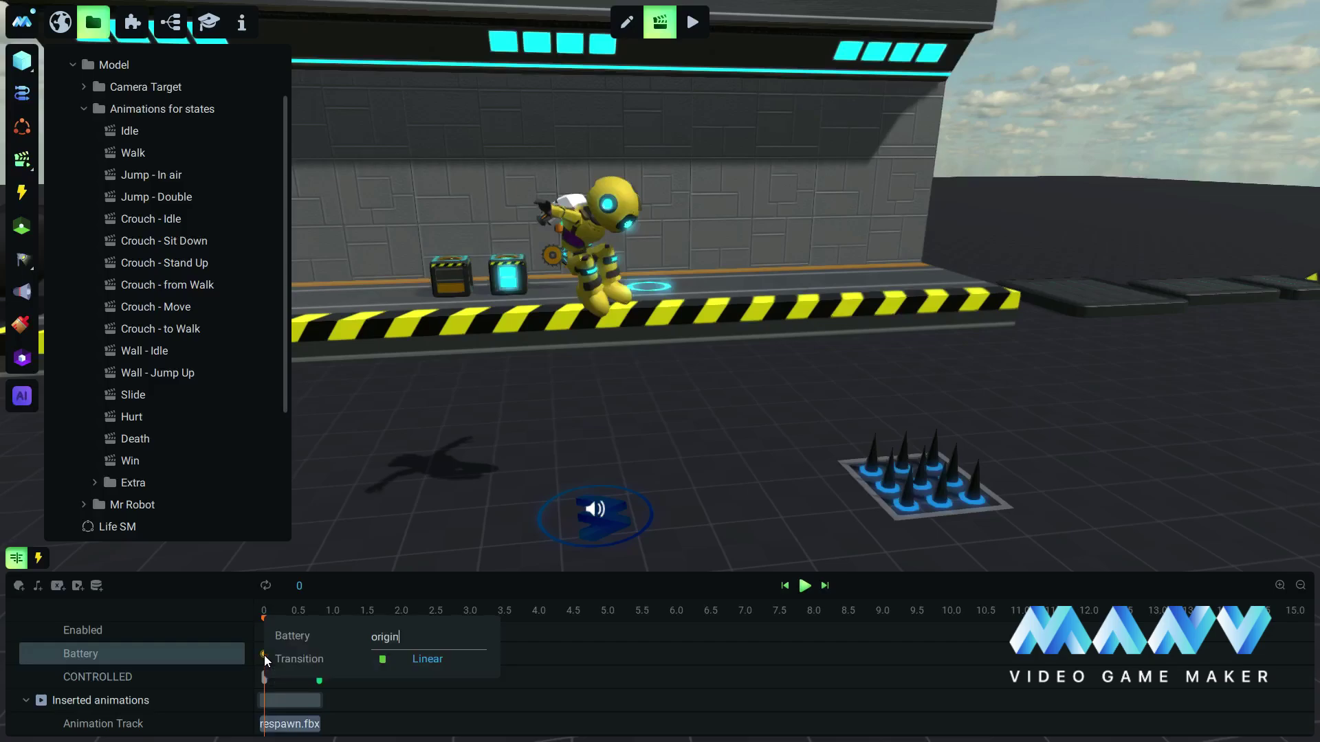
key(BackSpace)
key(BackSpace)
key(BackSpace)
key(BackSpace)
key(BackSpace)
key(BackSpace)
text(100)
key(Return)
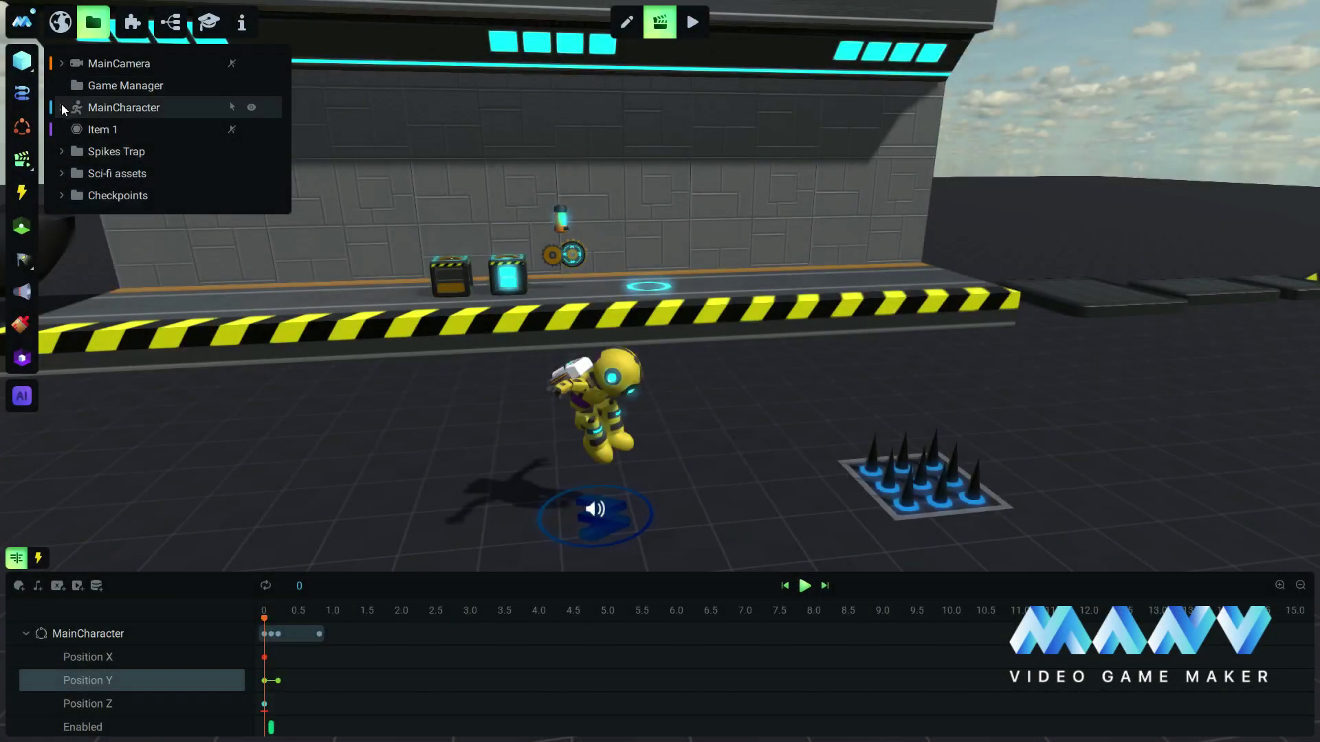
click(61, 108)
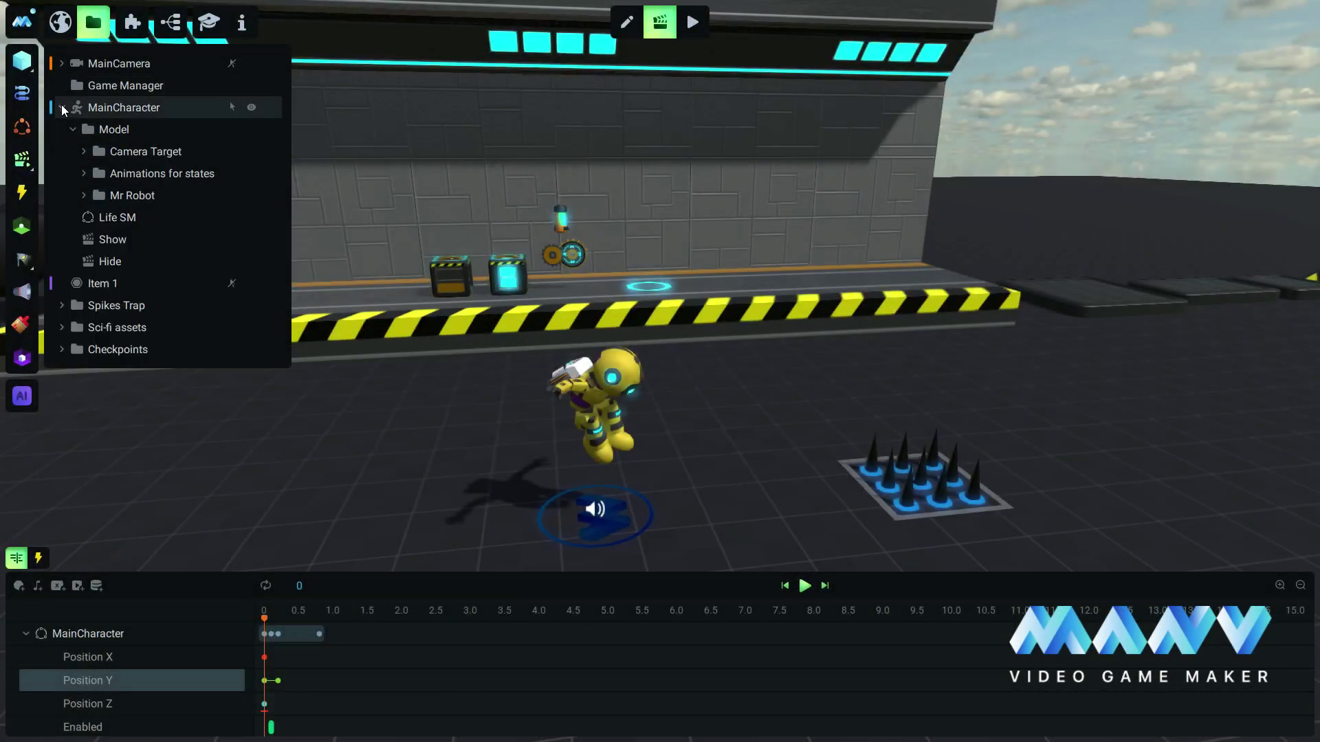
Add a NOT Animation Continue condition checking Respawn to the Idle state animation's triggers
click(82, 173)
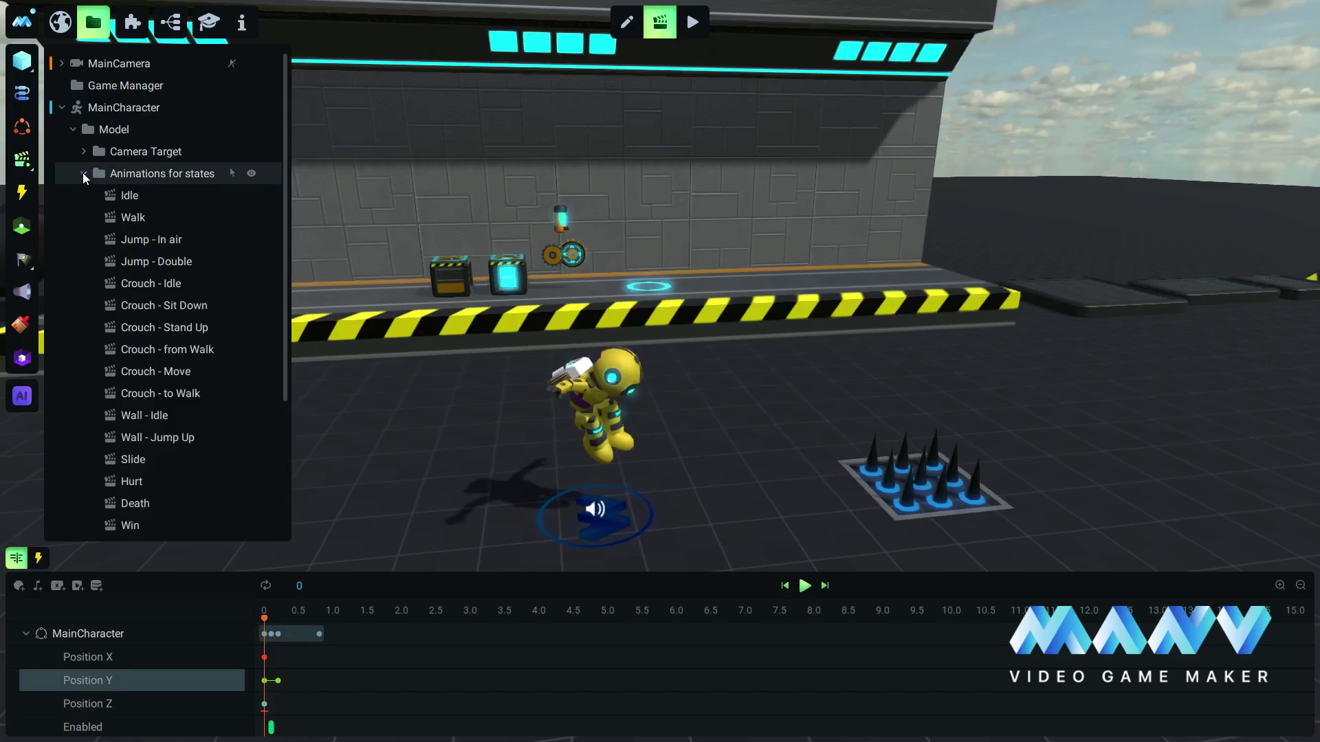
click(135, 196)
click(38, 557)
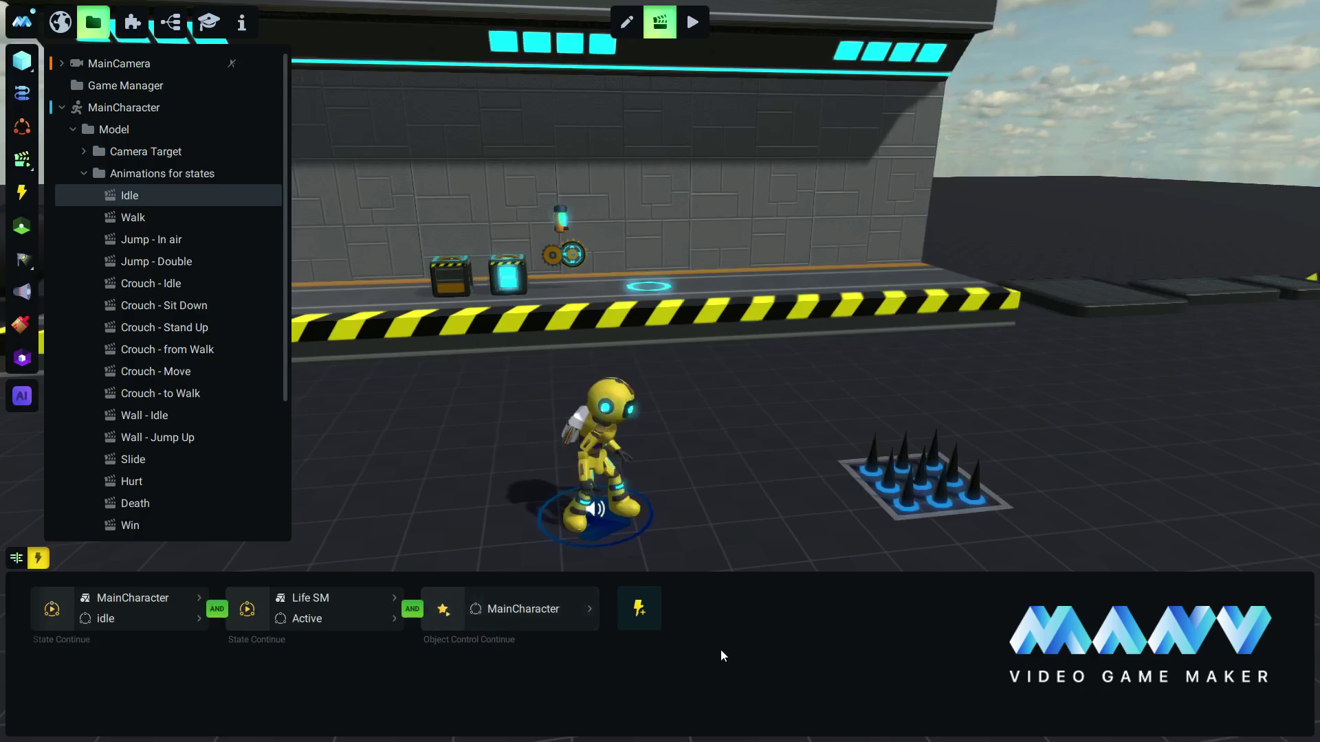
click(641, 612)
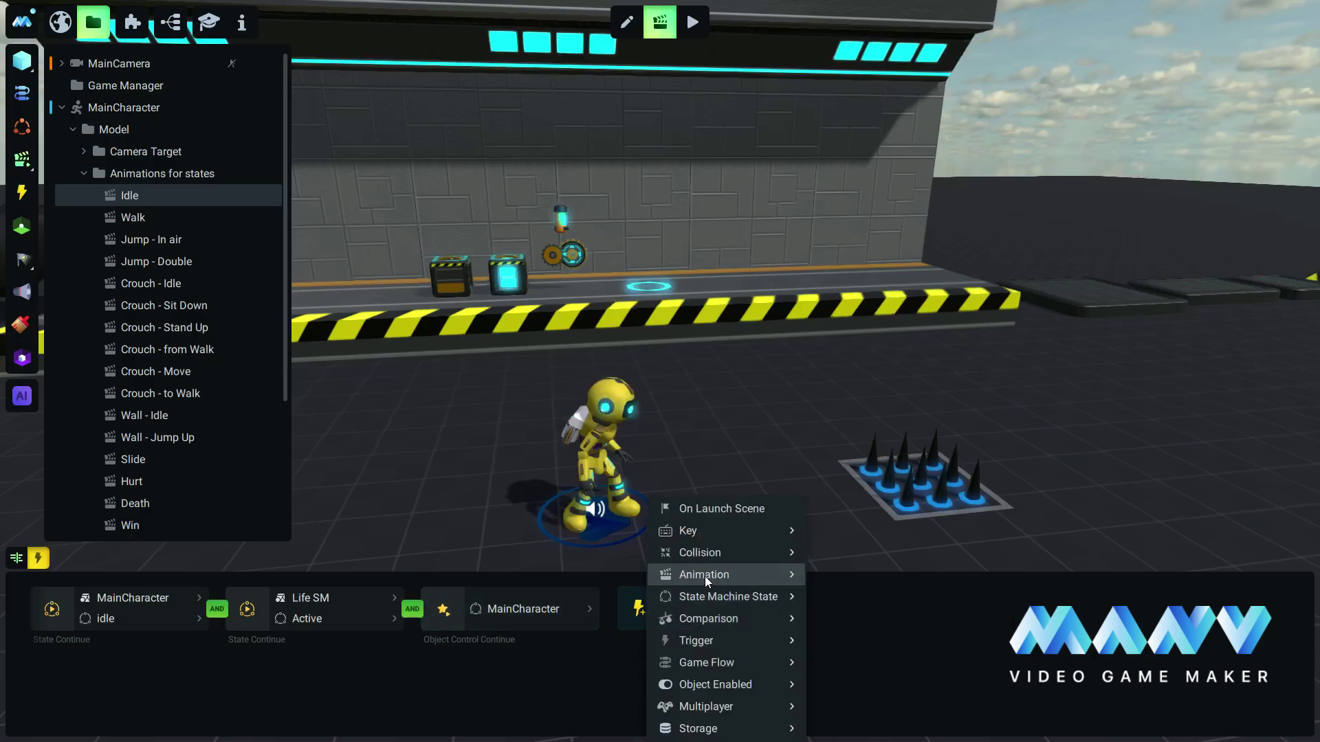
mouse_move(761, 575)
click(895, 616)
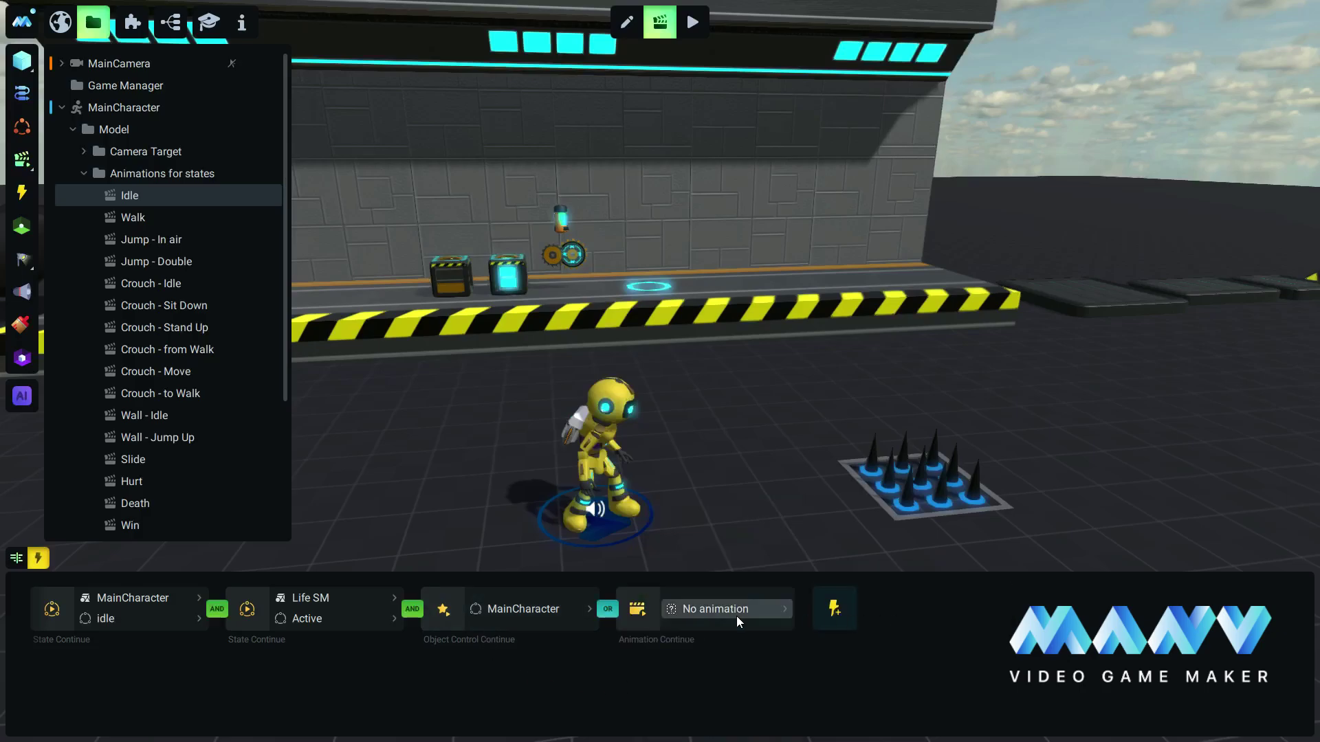
right_click(613, 612)
click(670, 464)
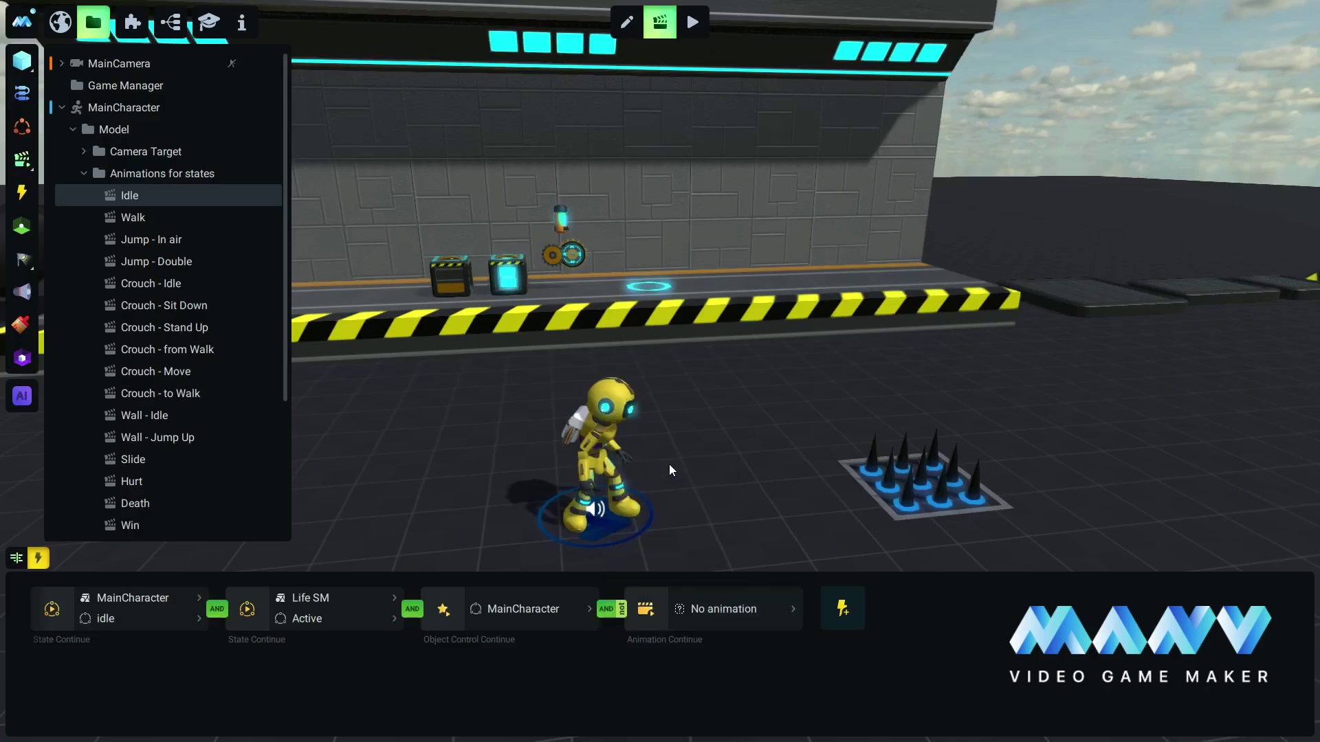
click(726, 612)
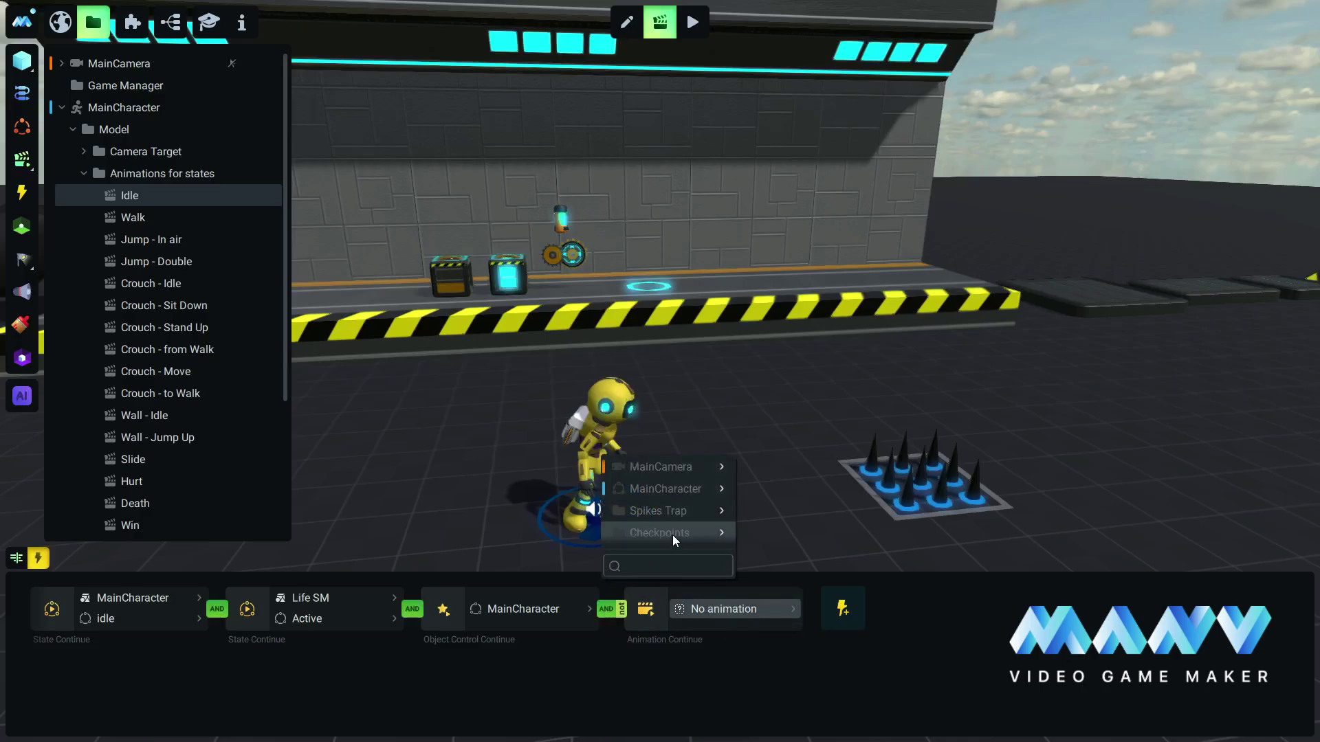
mouse_move(681, 534)
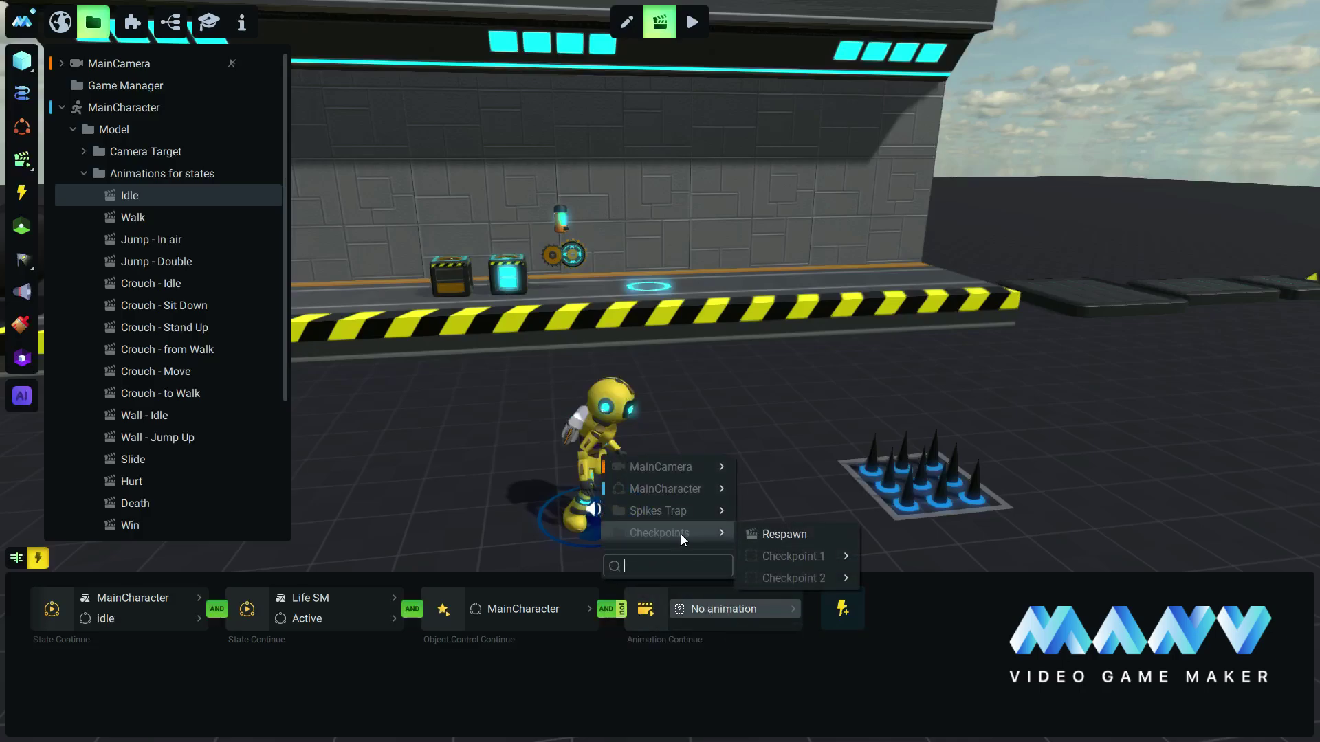
click(787, 533)
Copy the NOT Respawn condition and paste it into the Walk and Wall - Idle triggers
right_click(651, 609)
click(702, 628)
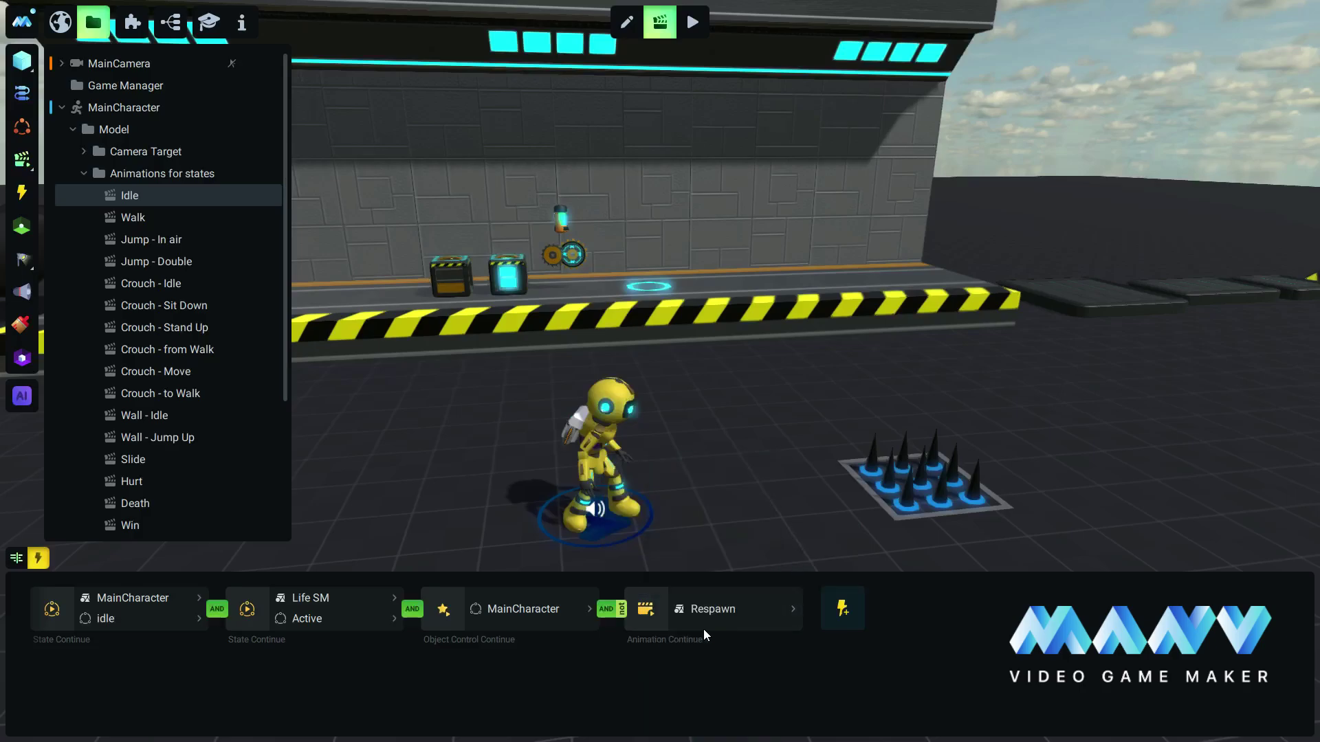
click(133, 223)
right_click(756, 623)
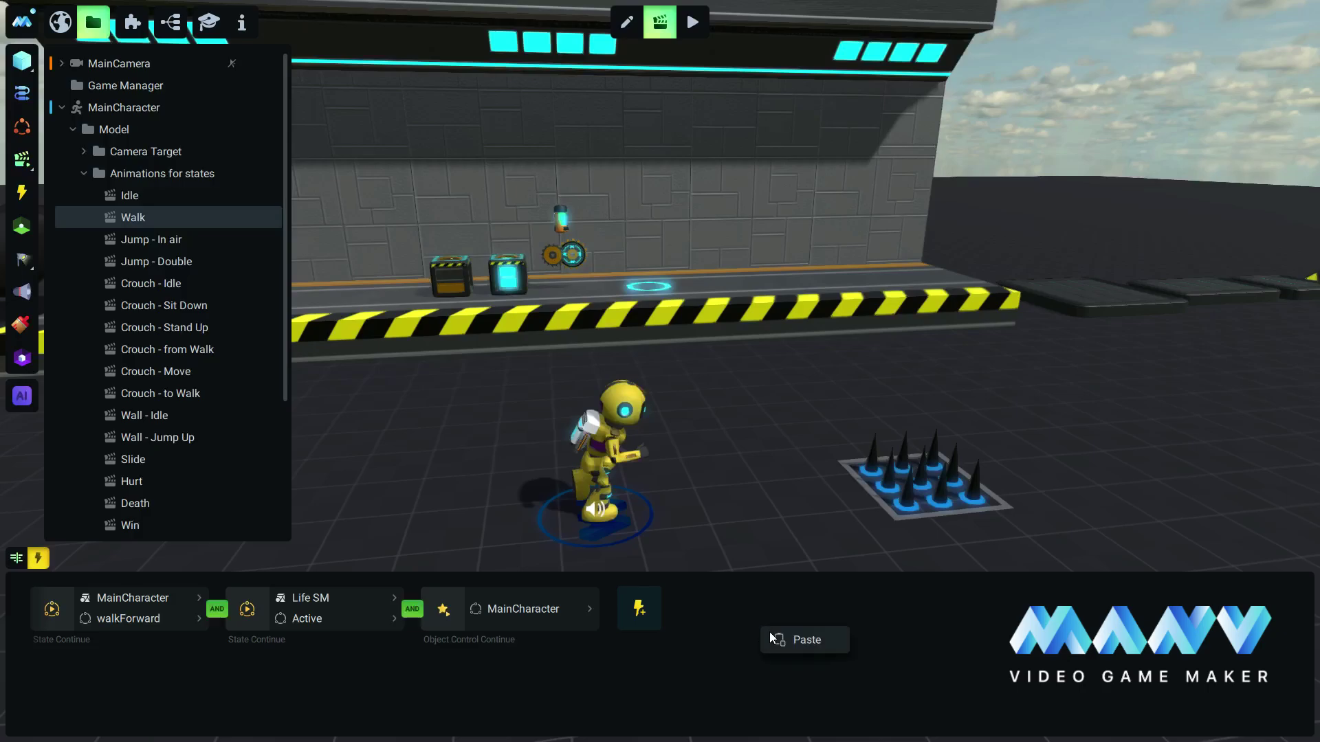
click(806, 637)
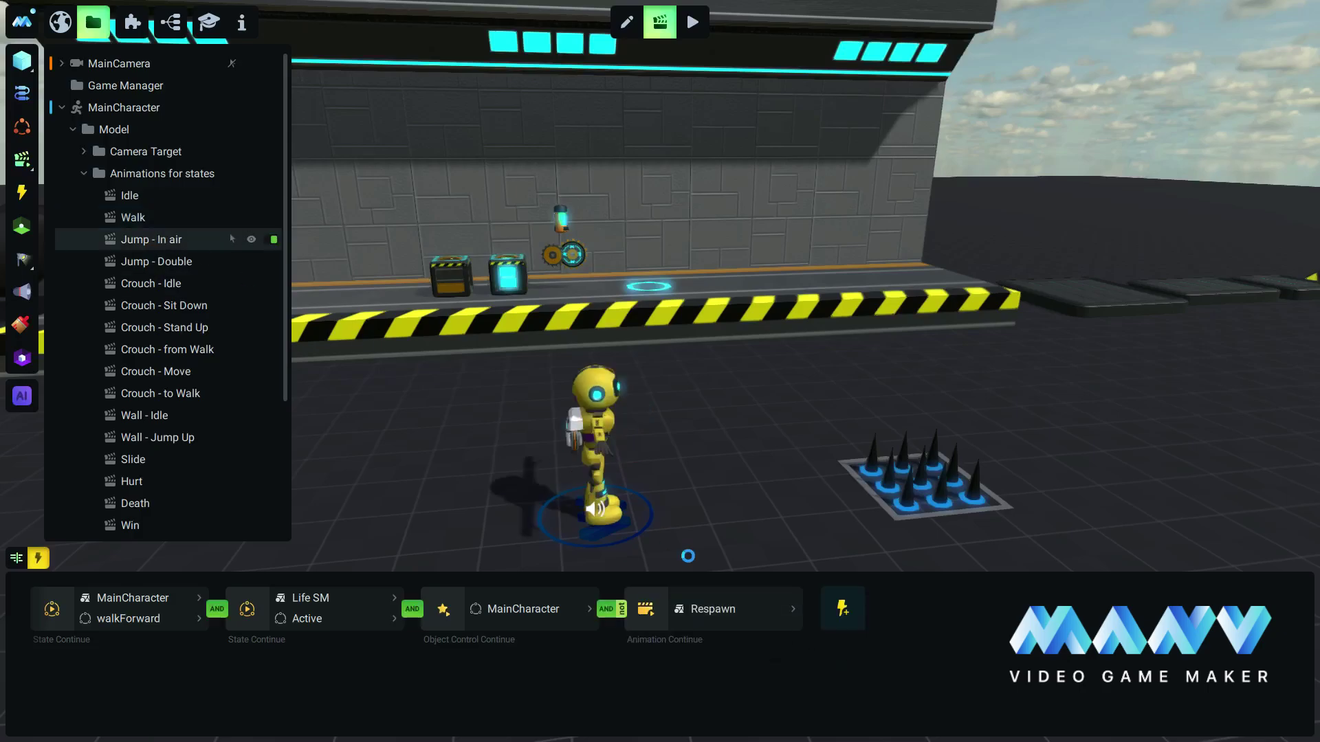
right_click(746, 626)
click(771, 636)
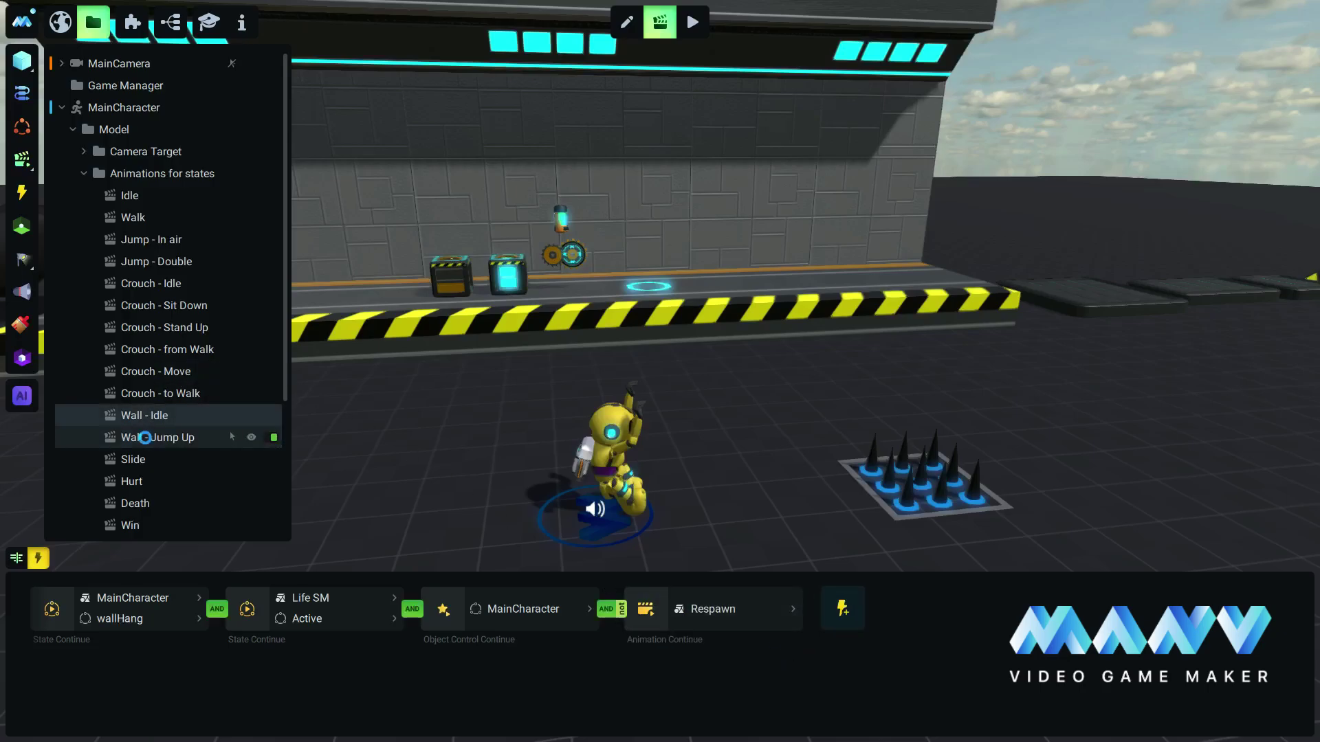
Paste the NOT Respawn condition into the Wall - Jump Up, Slide and Hurt triggers
right_click(746, 617)
click(788, 630)
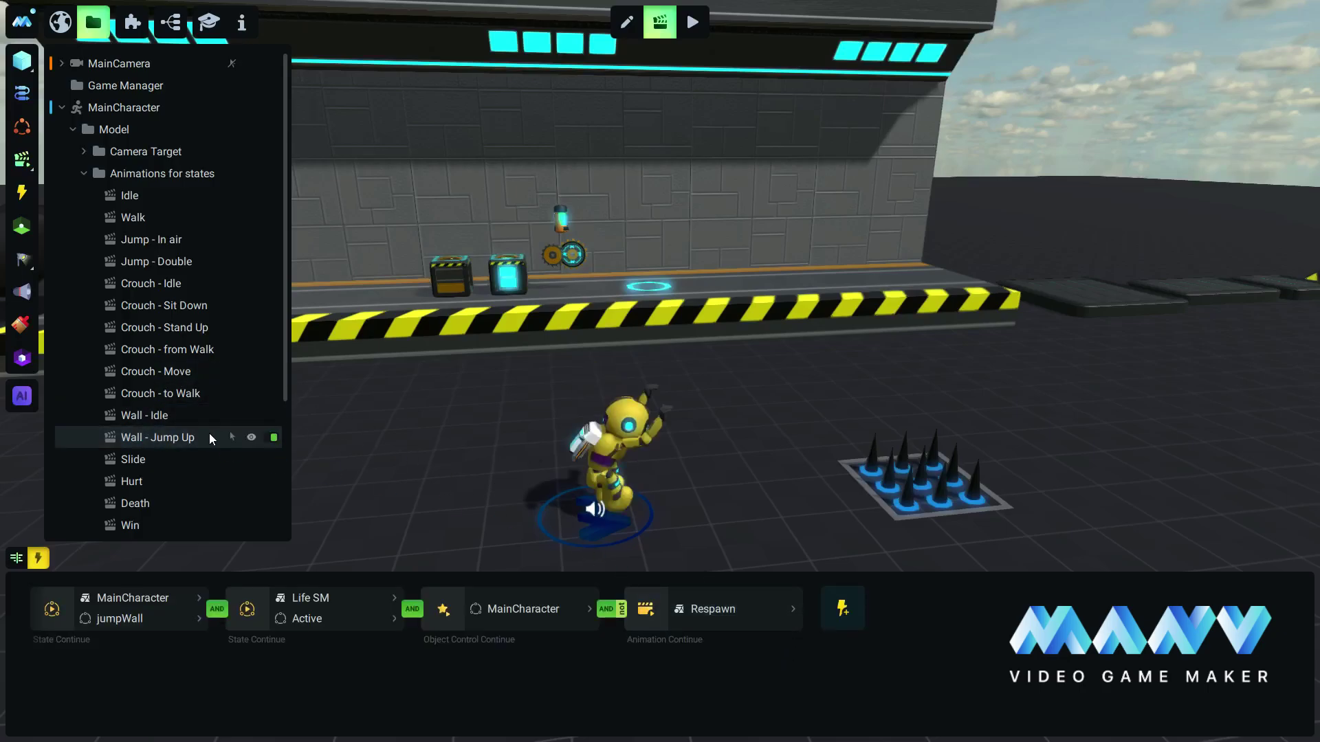
right_click(767, 617)
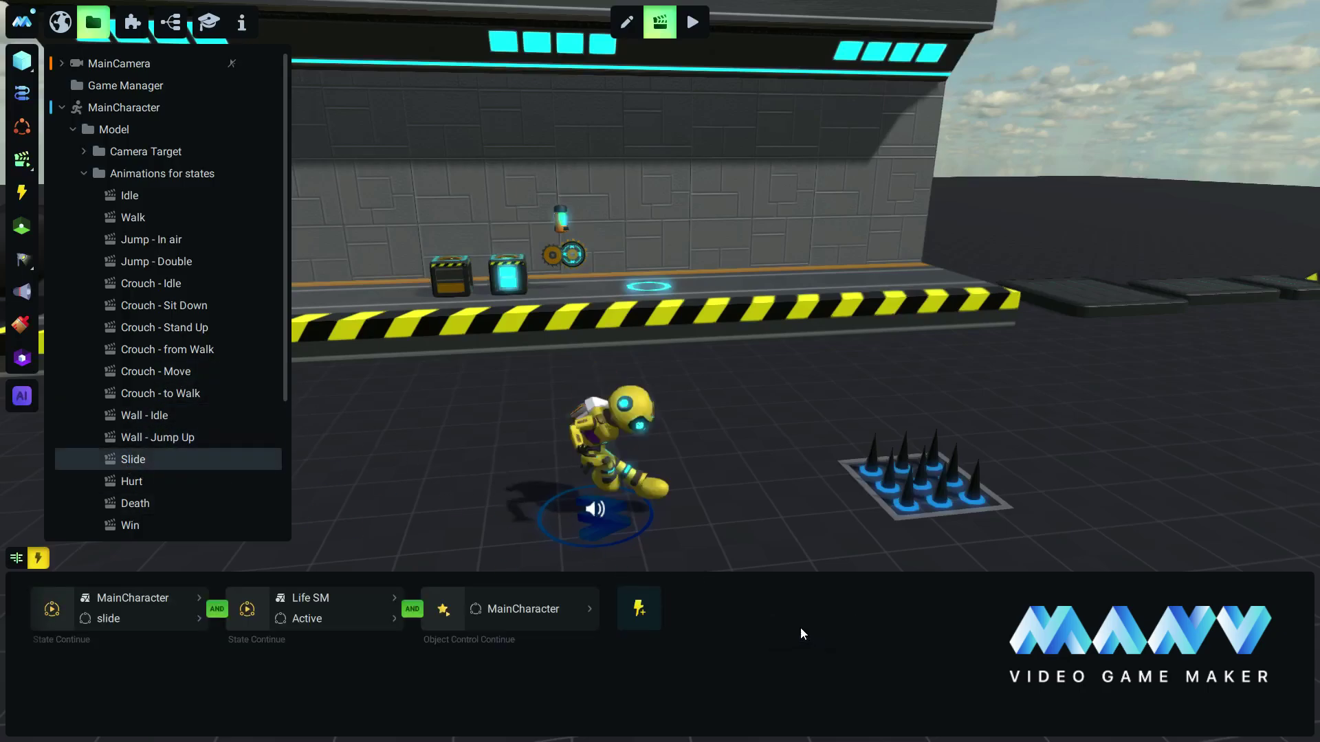
click(803, 630)
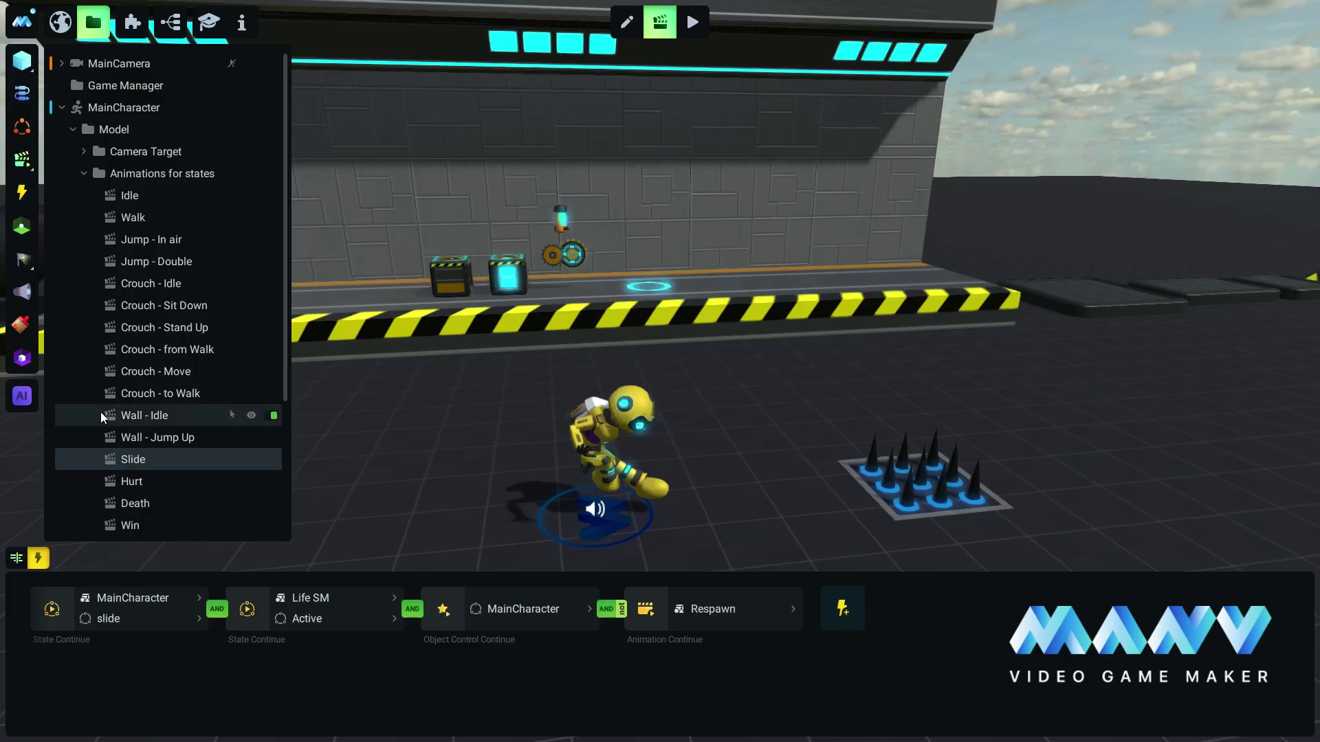
click(141, 479)
right_click(344, 620)
click(394, 633)
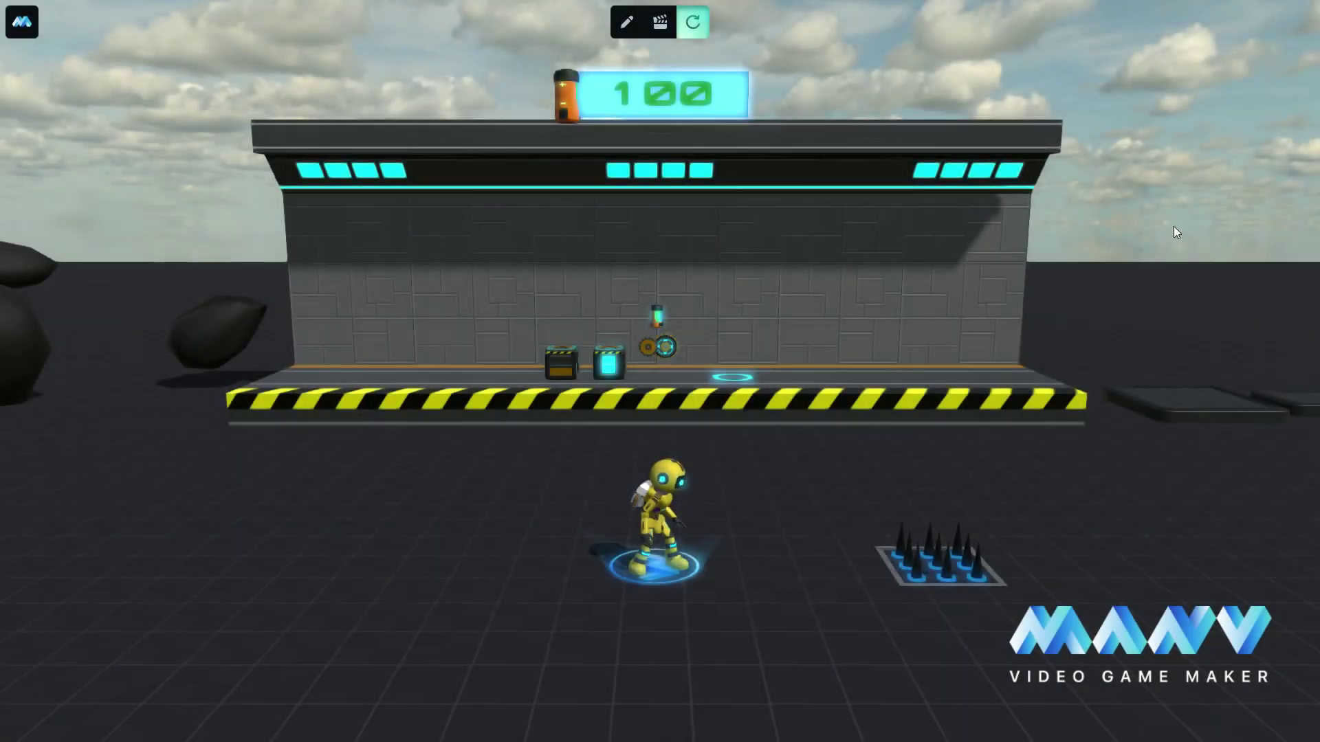
Run the robot right across the spike trap so its battery drops
key(d)
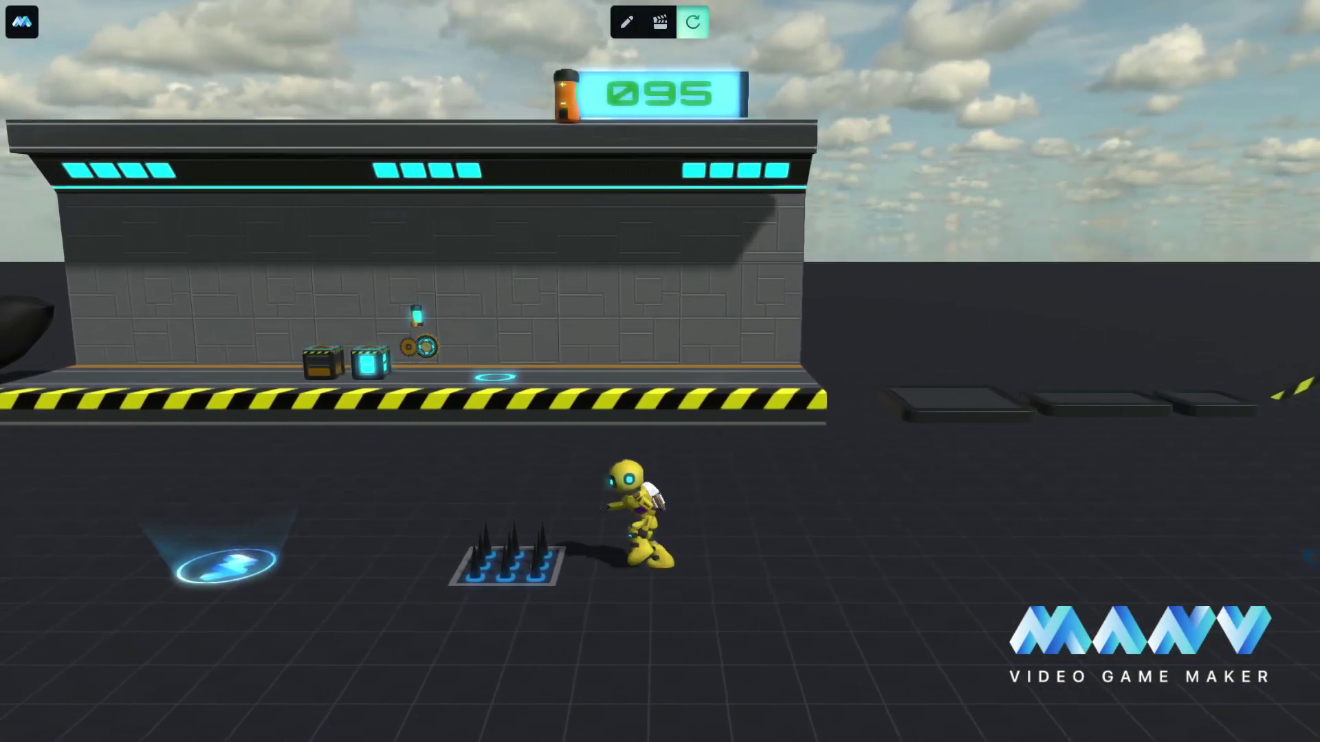
key(d)
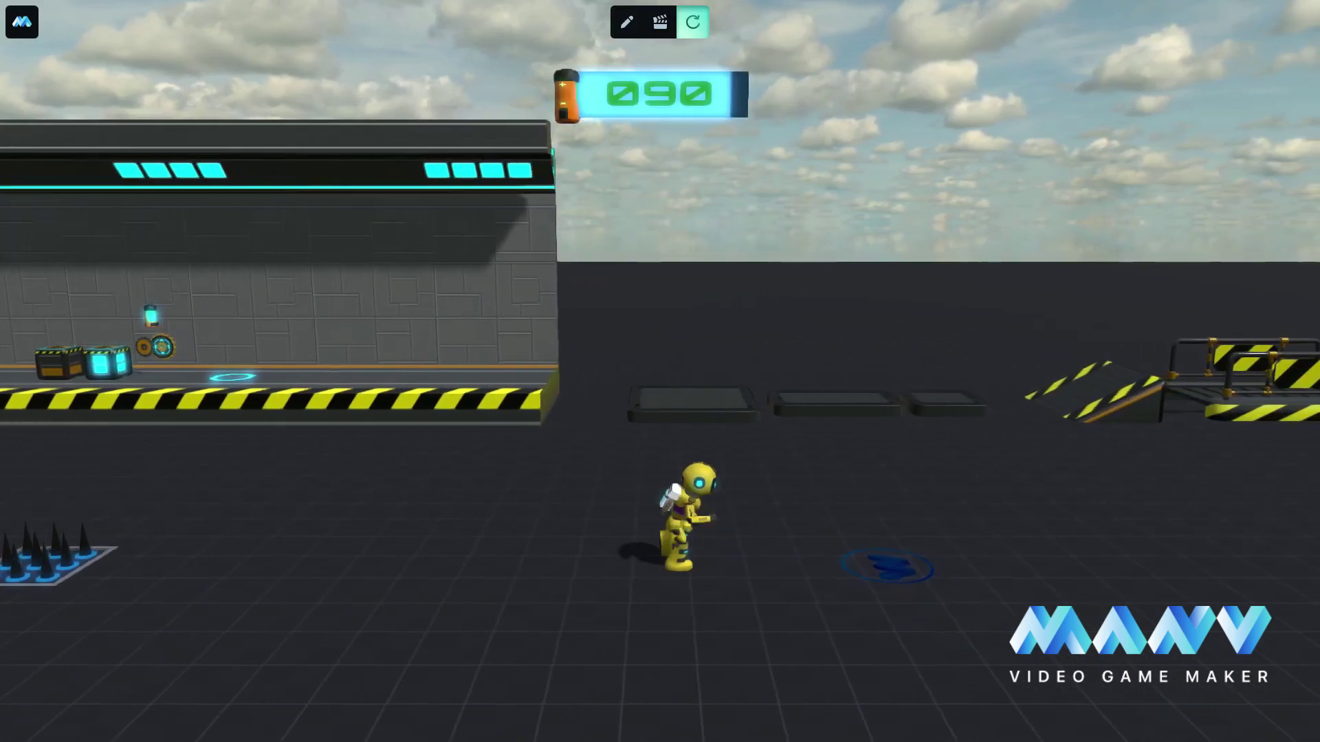